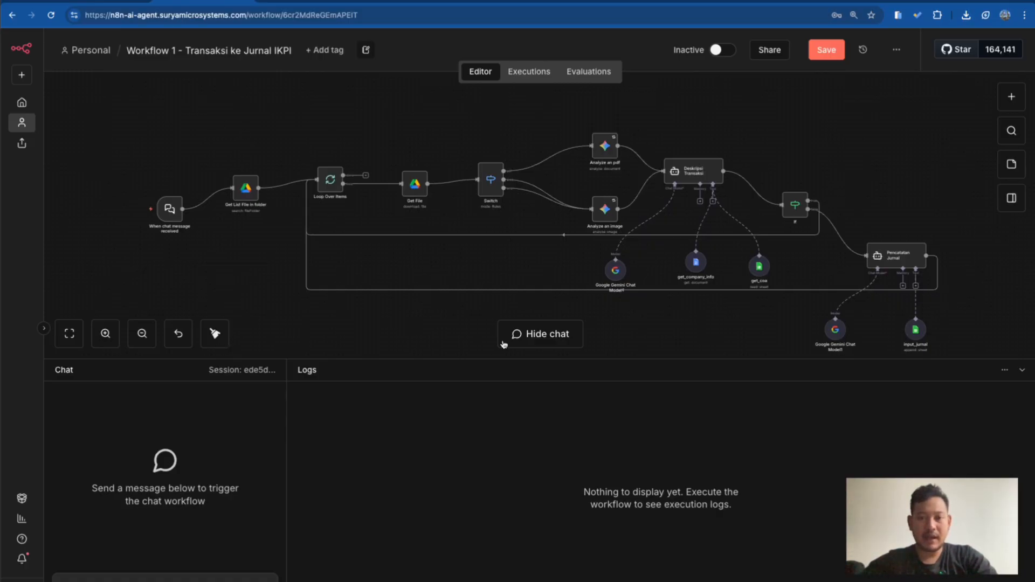
Read the workflow map for stages 1-4 and the AI stages 5-7 in the Google Docs workbook
scroll(444, 138, down, 1)
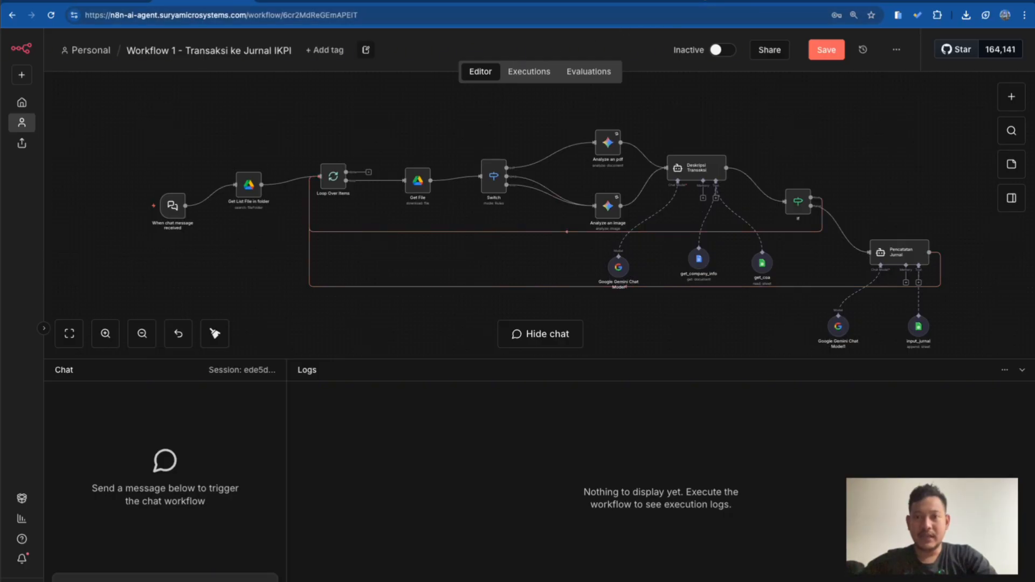
click(705, 1)
scroll(439, 229, up, 1)
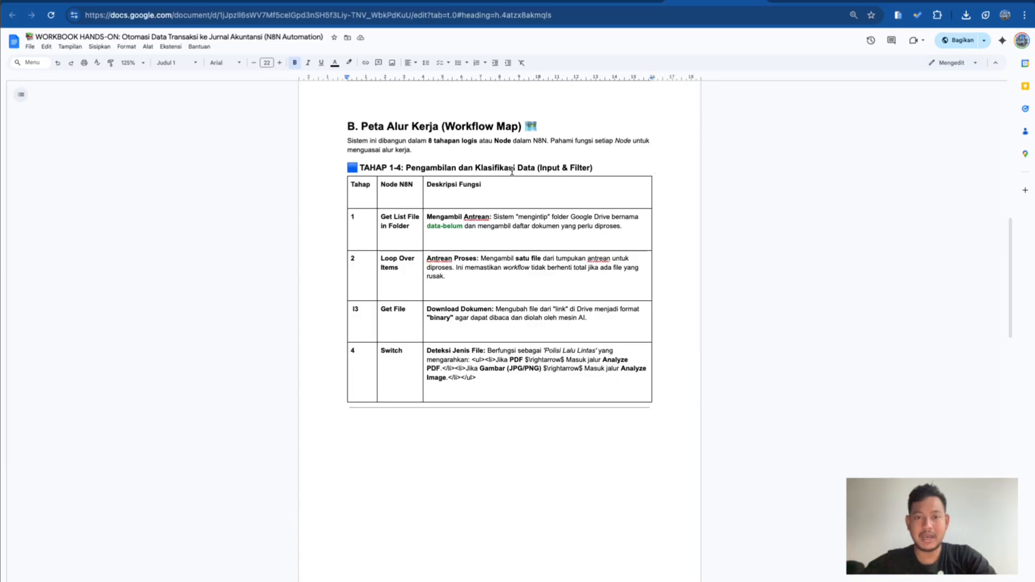
click(588, 168)
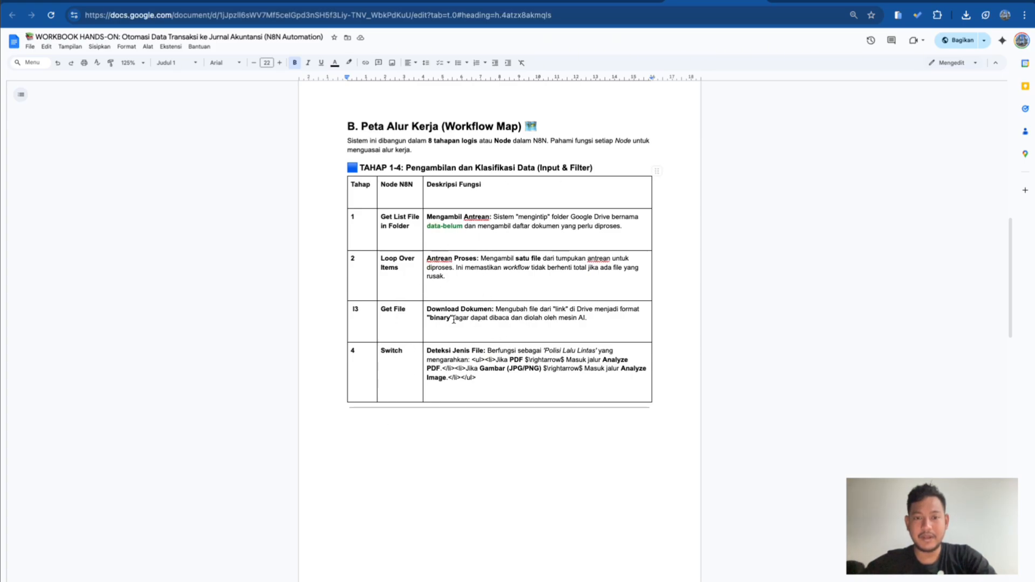
scroll(446, 356, down, 10)
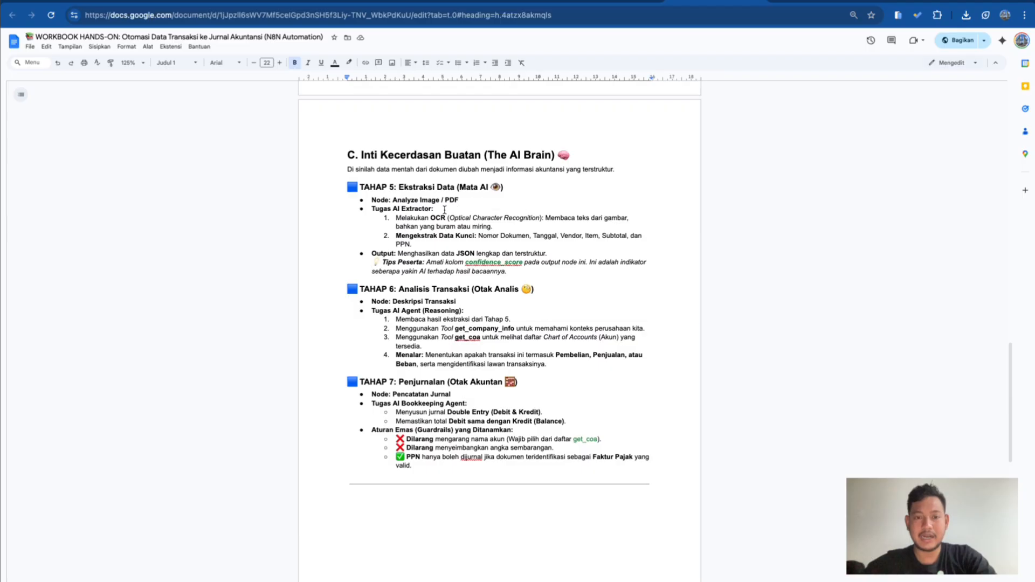
scroll(392, 334, down, 1)
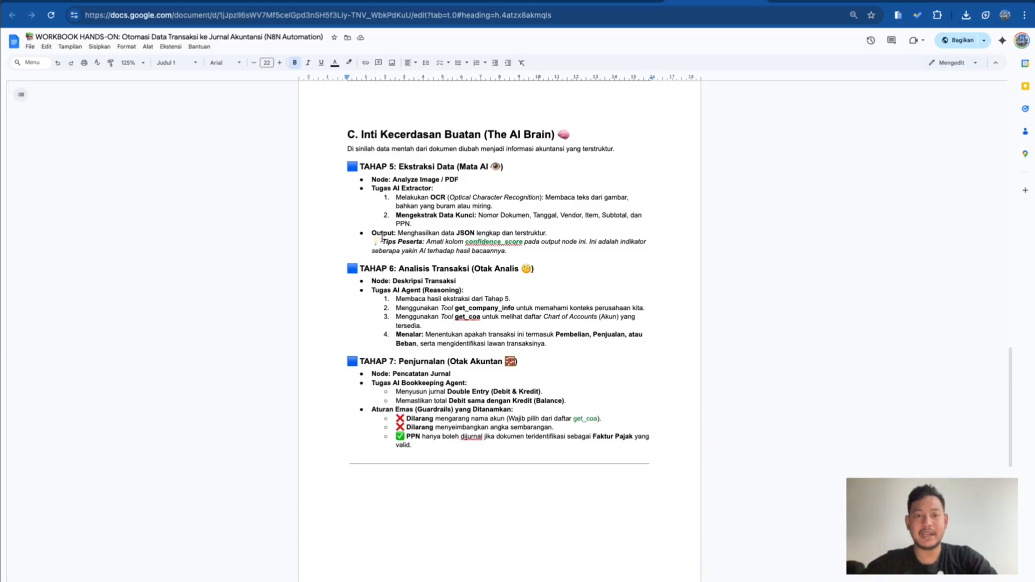
scroll(381, 237, down, 1)
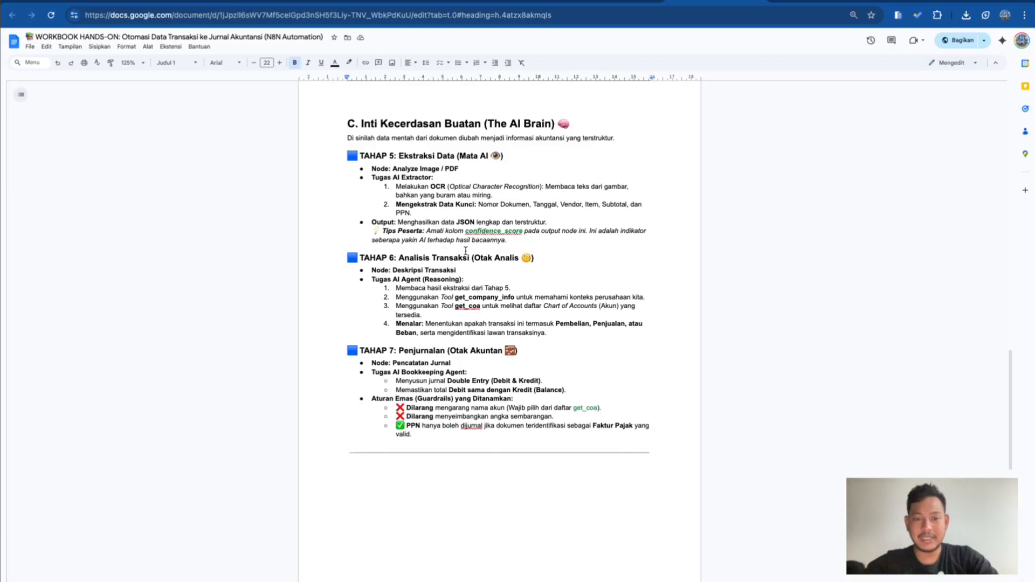
scroll(466, 251, down, 3)
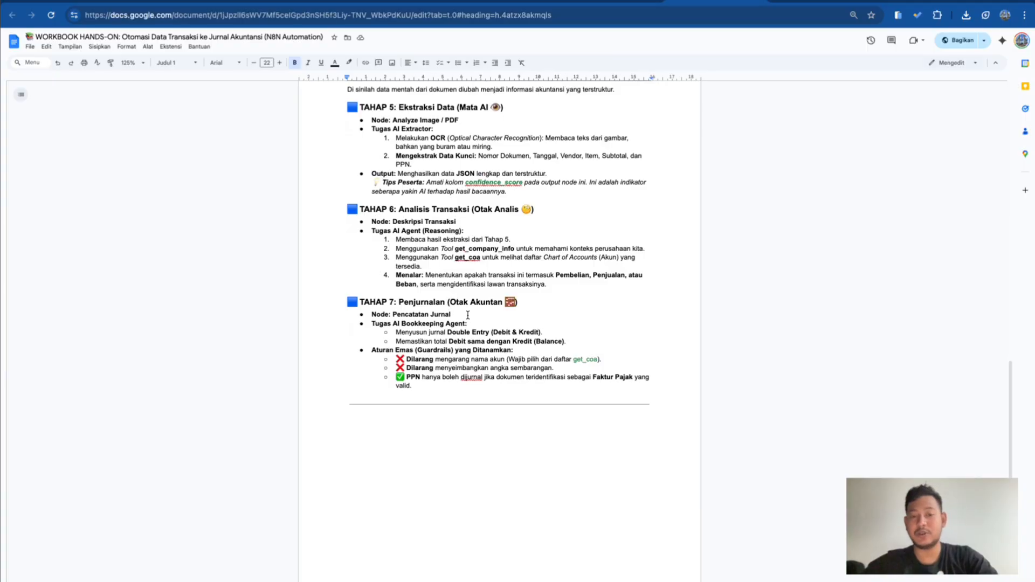
Open the Bahan Praktek materials from the training resources on the Seminar IKPI Jatim Linktree page
click(200, 2)
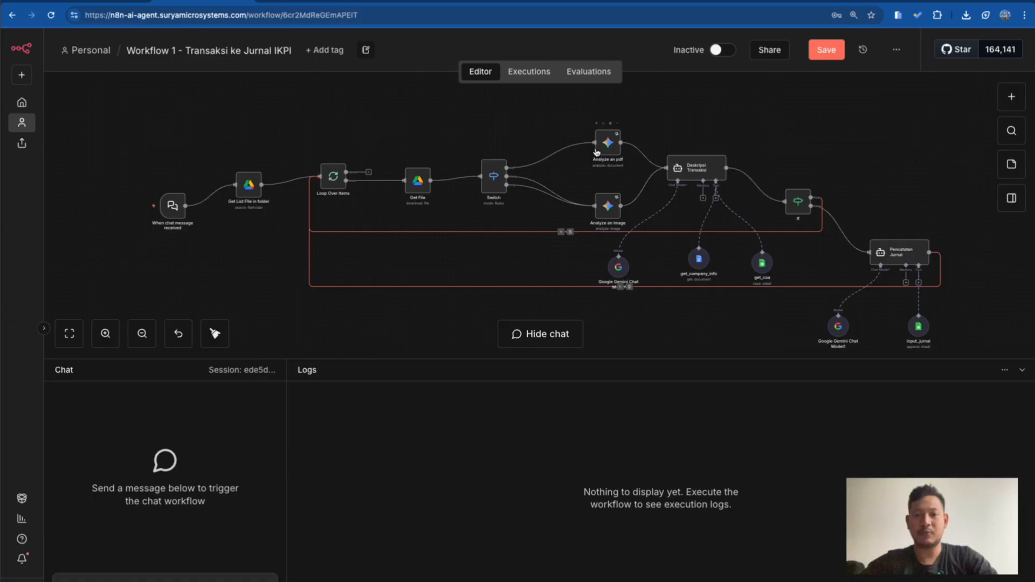
scroll(420, 112, down, 1)
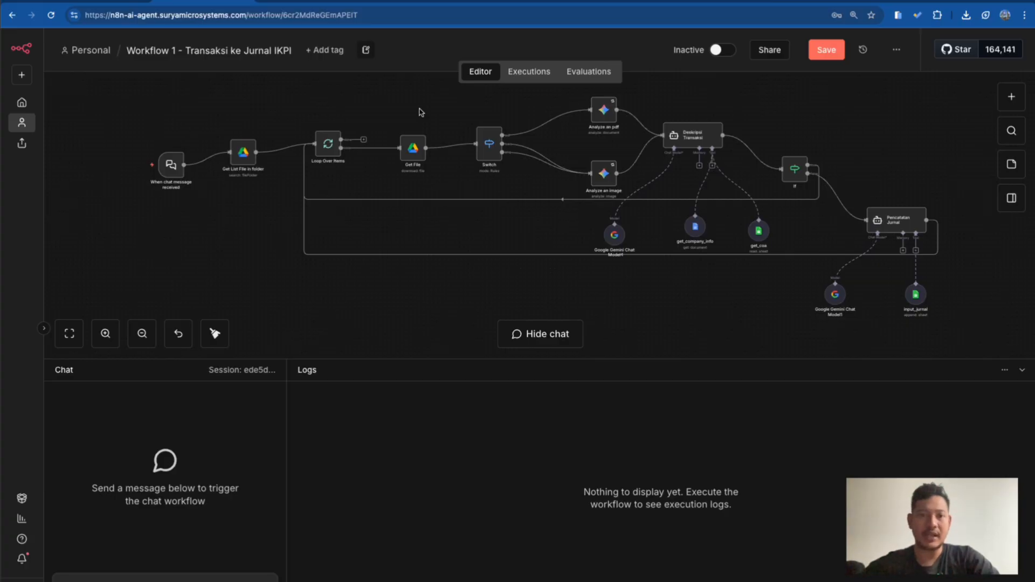
click(402, 1)
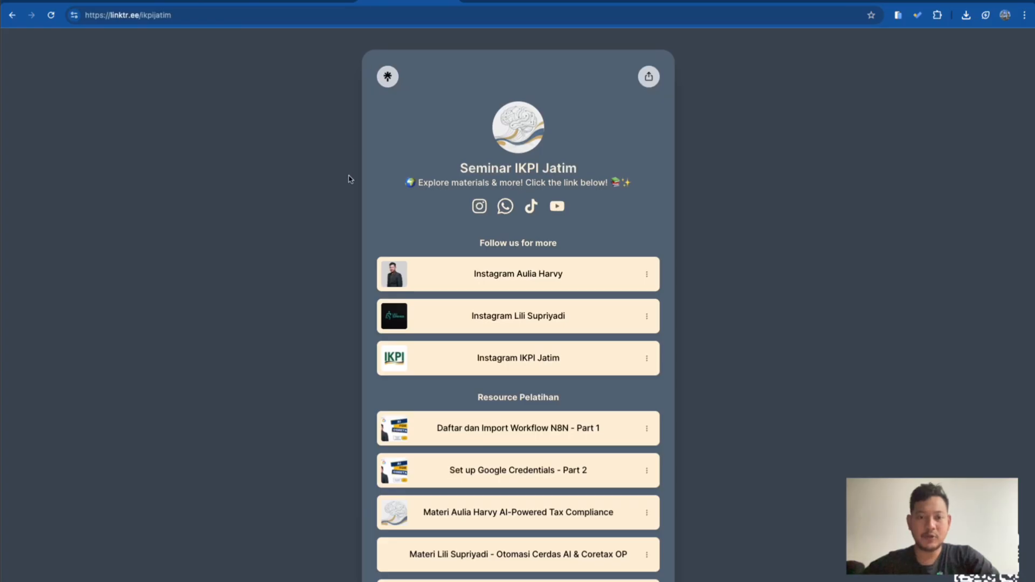
scroll(358, 376, down, 1)
scroll(358, 377, up, 1)
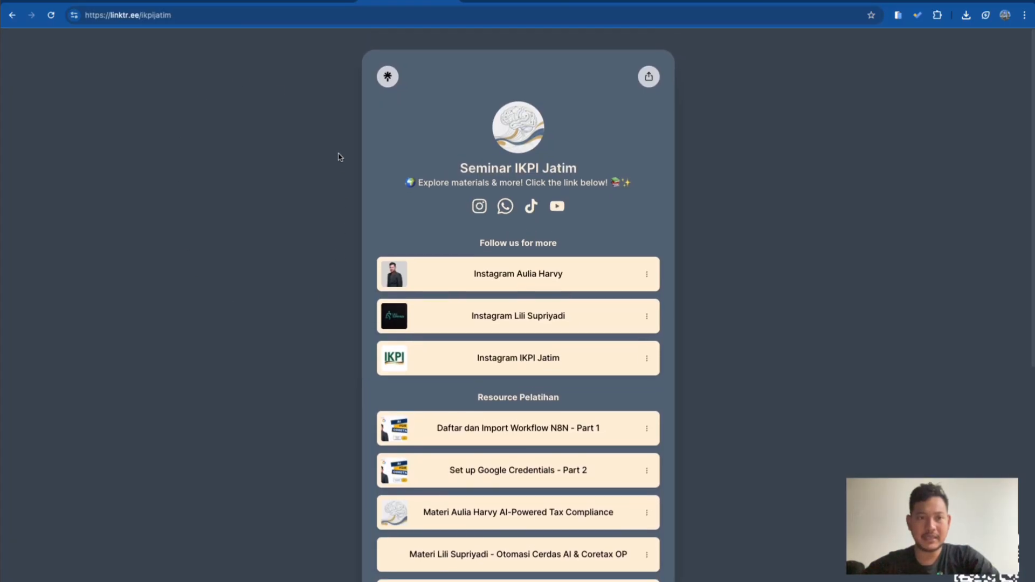
scroll(405, 408, down, 5)
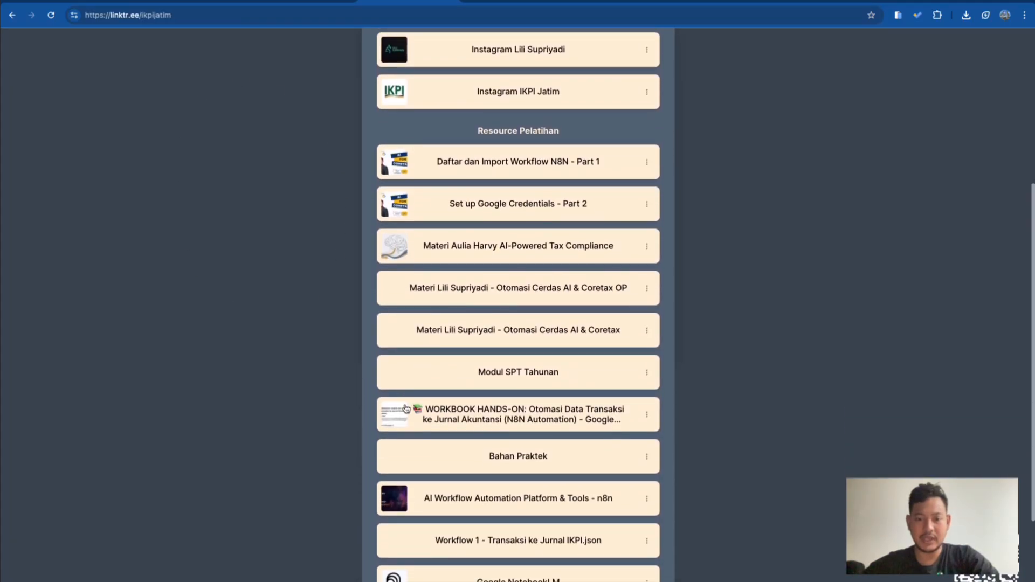
scroll(406, 408, down, 1)
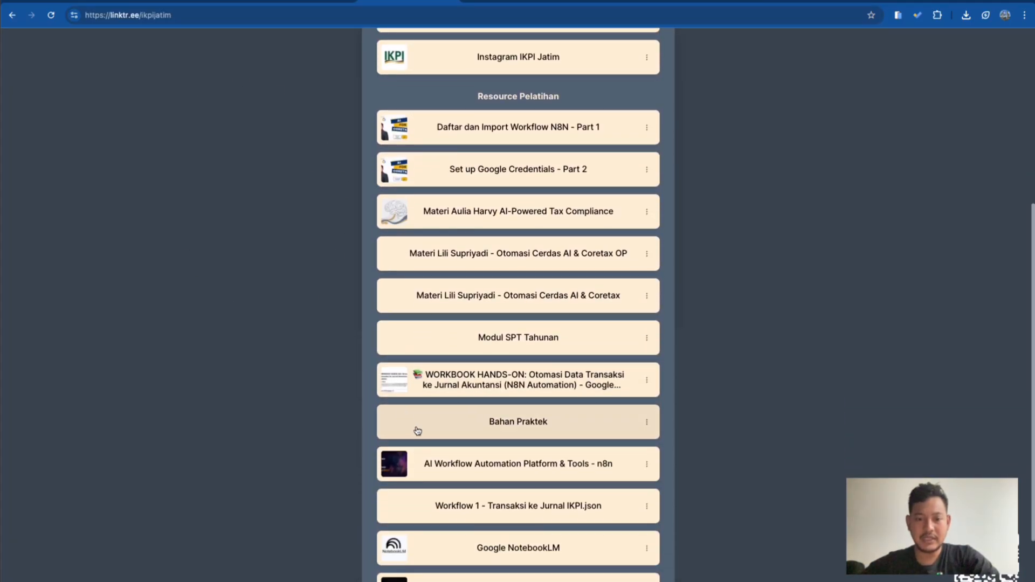
click(446, 430)
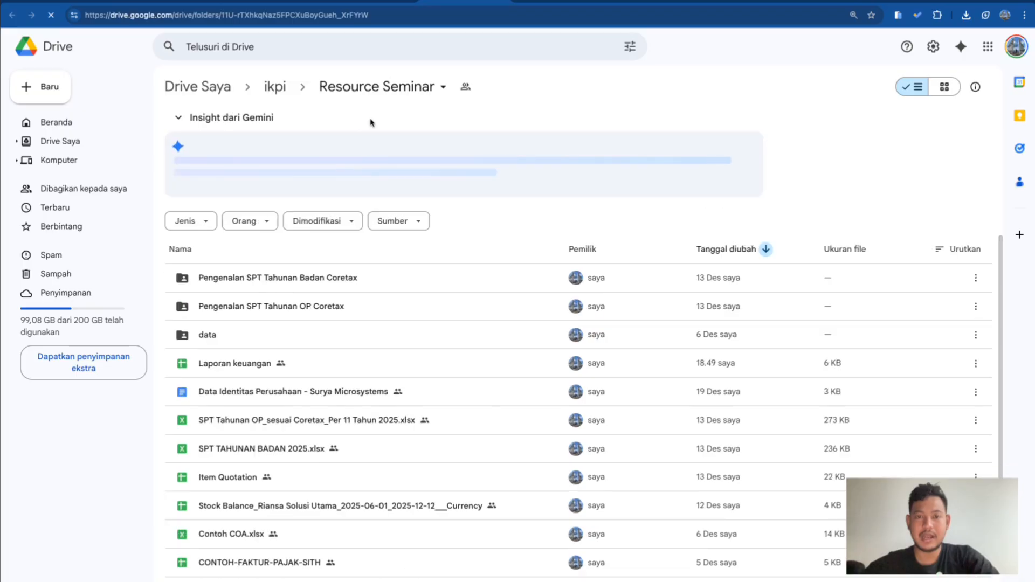
Look through the Resource Seminar folder and the files in its data subfolder, returning to the parent folder
scroll(423, 393, down, 1)
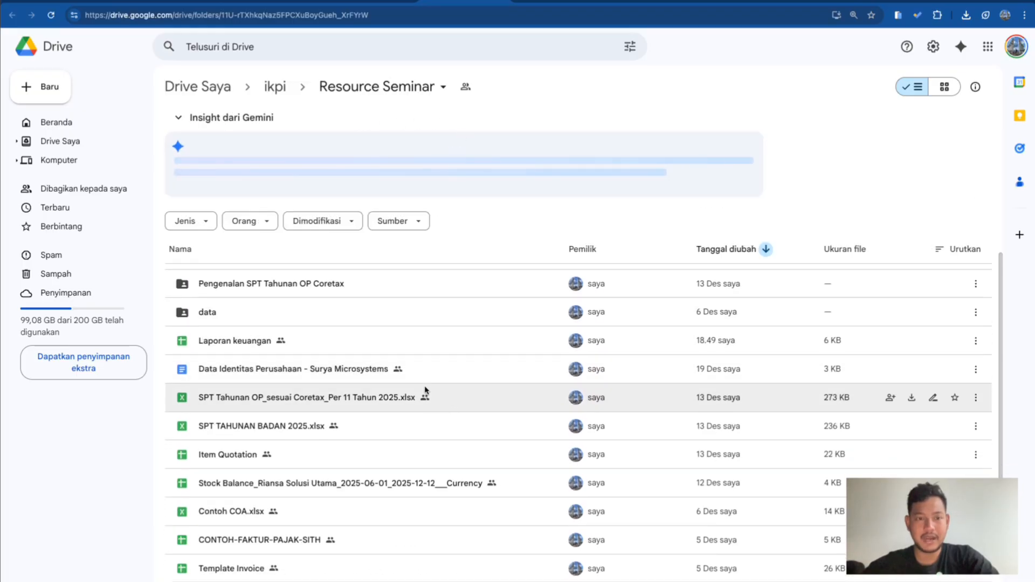
scroll(368, 347, up, 1)
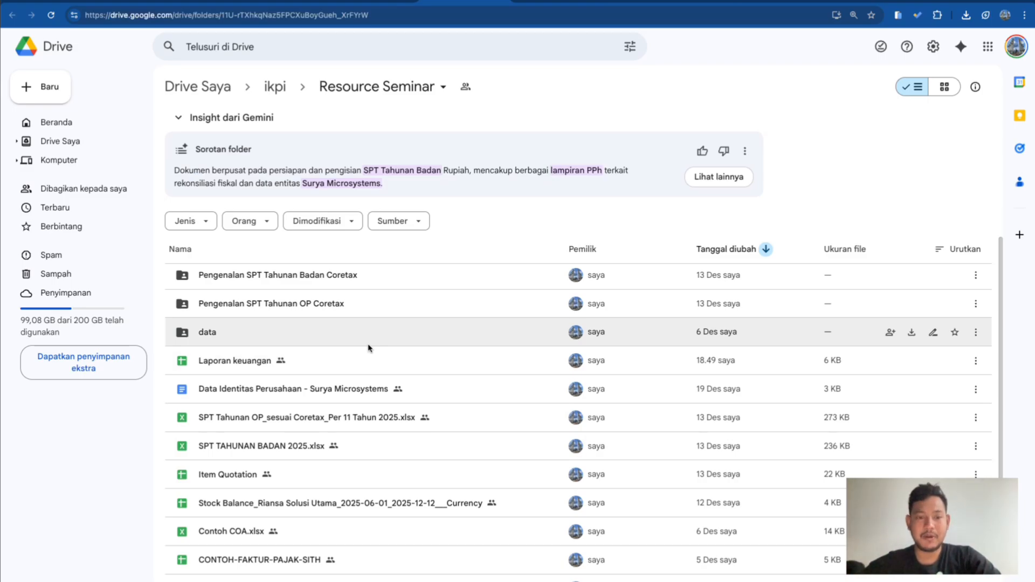
double_click(241, 334)
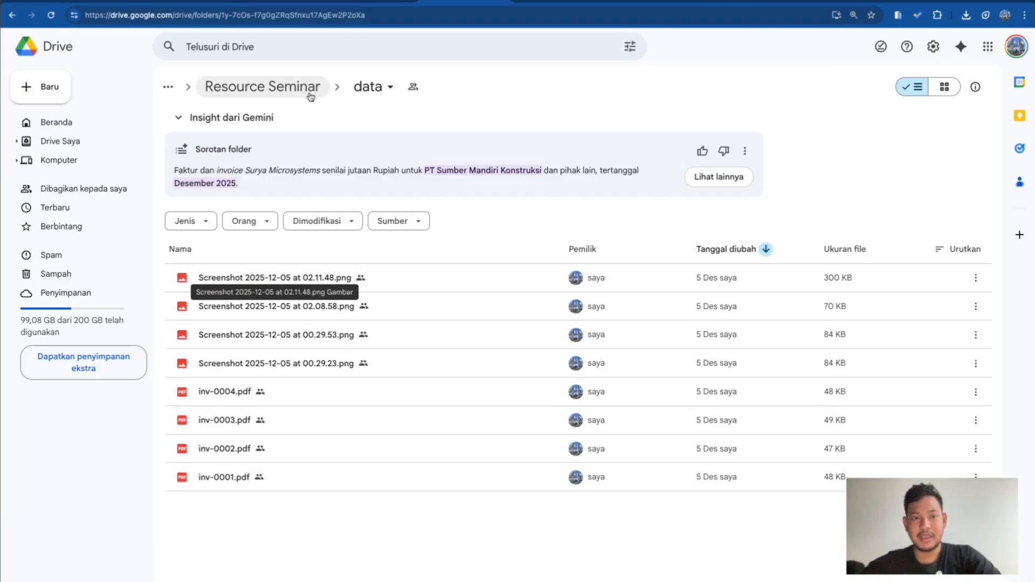
click(264, 87)
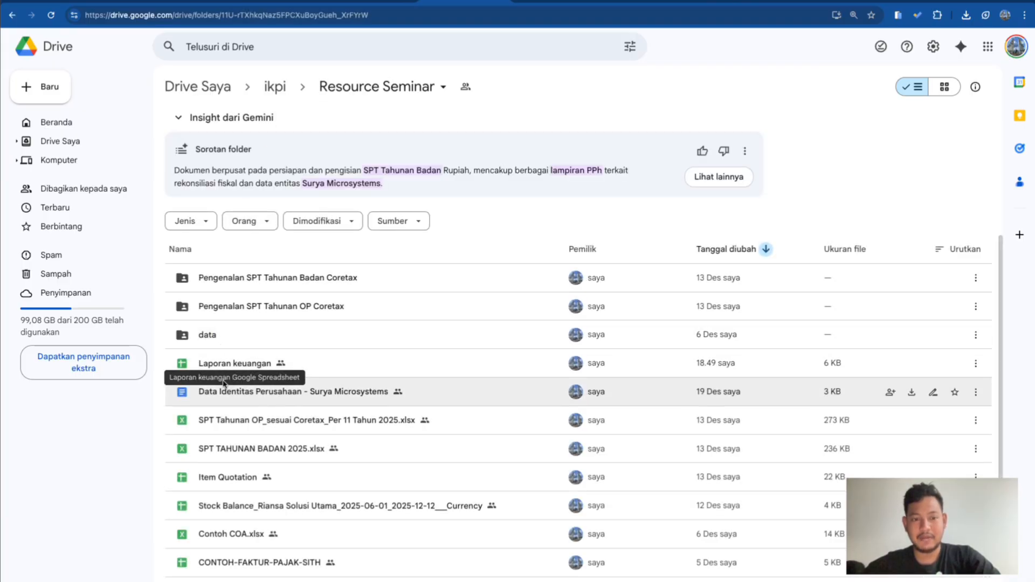
Open the Laporan keuangan spreadsheet and examine its journal column headers and the first entry row
double_click(241, 370)
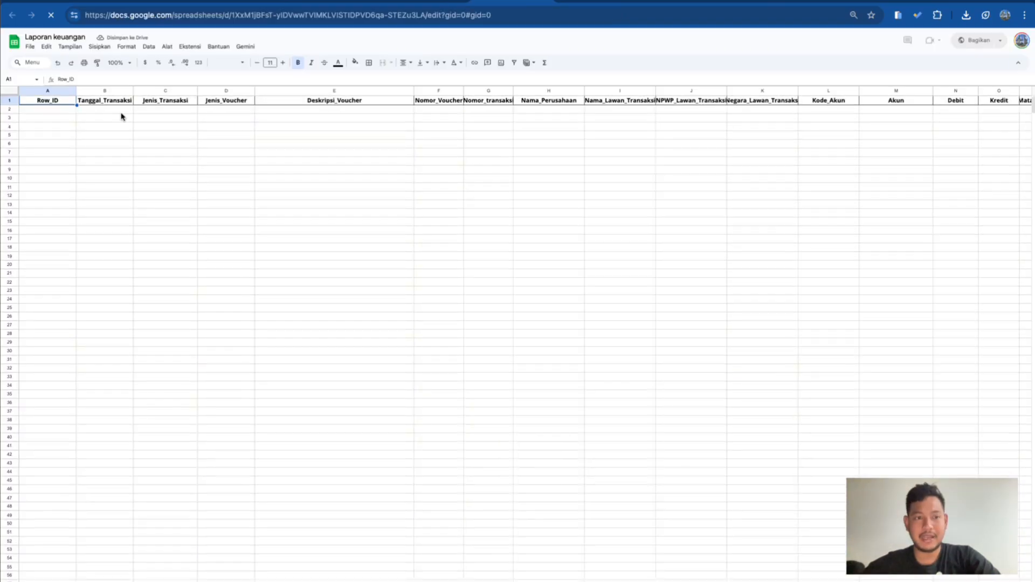
click(51, 111)
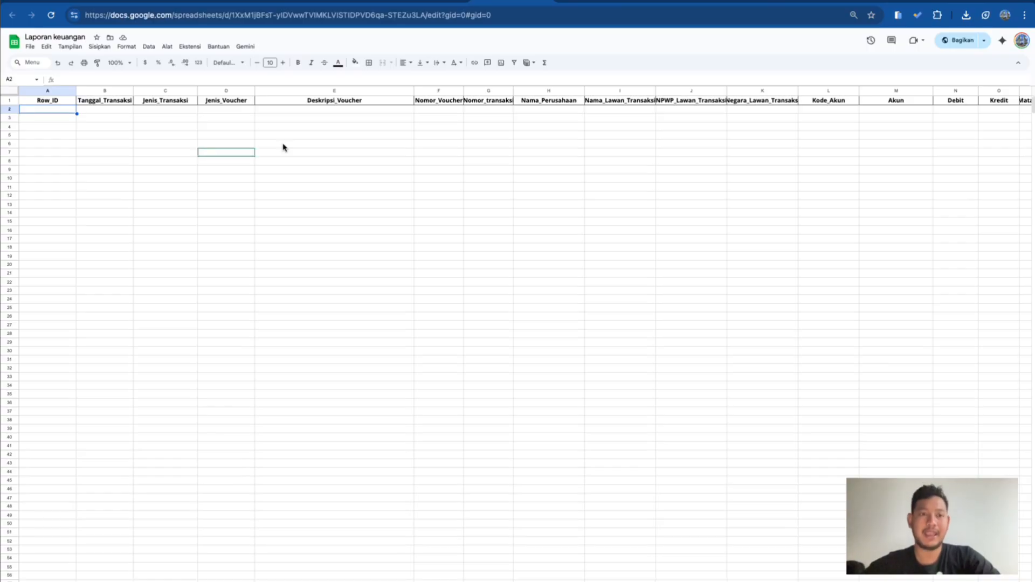
click(425, 2)
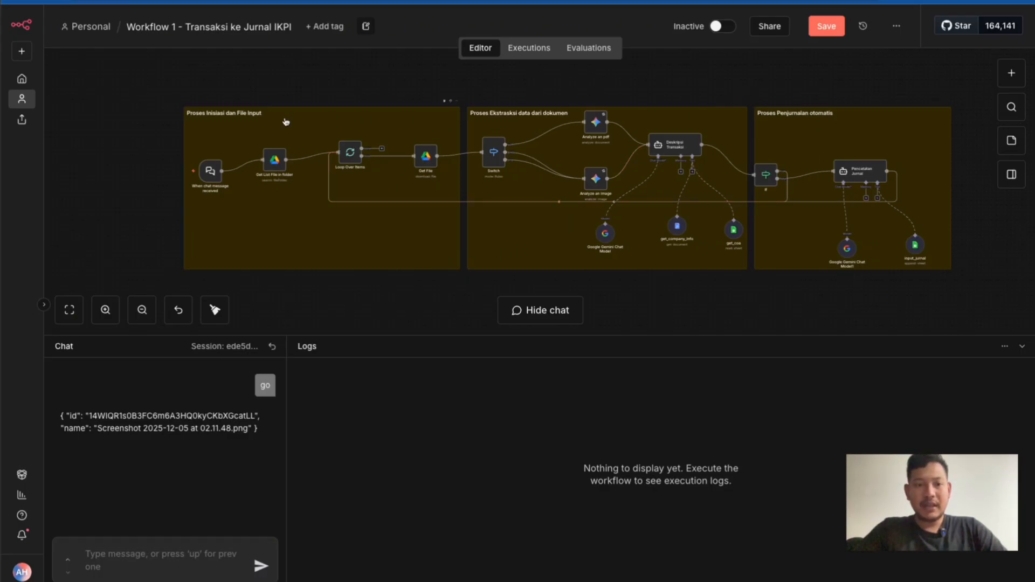
Examine the n8n workflow's three sections in order: file input, data extraction from documents, and automatic journaling
scroll(215, 127, up, 5)
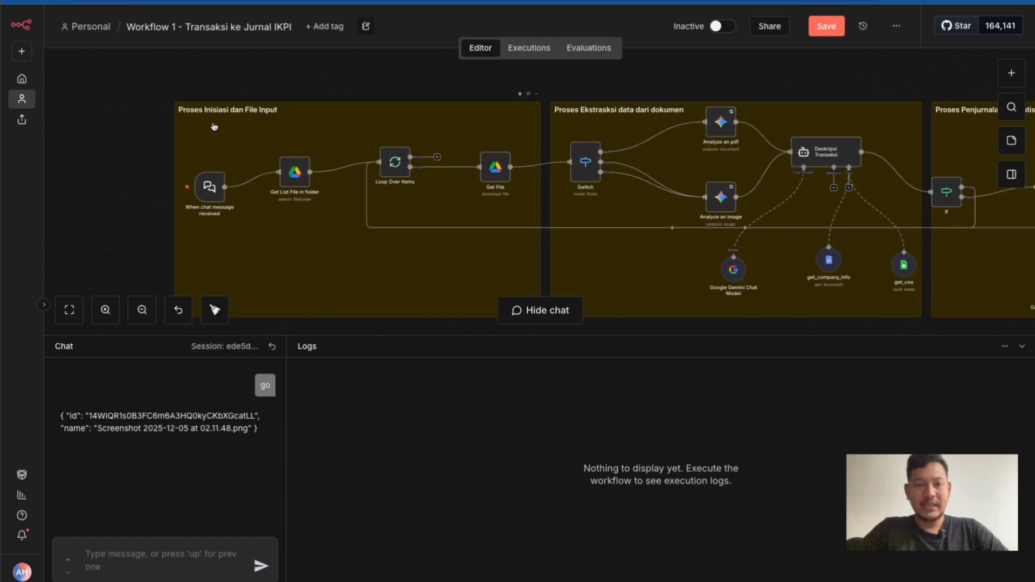
scroll(215, 127, up, 1)
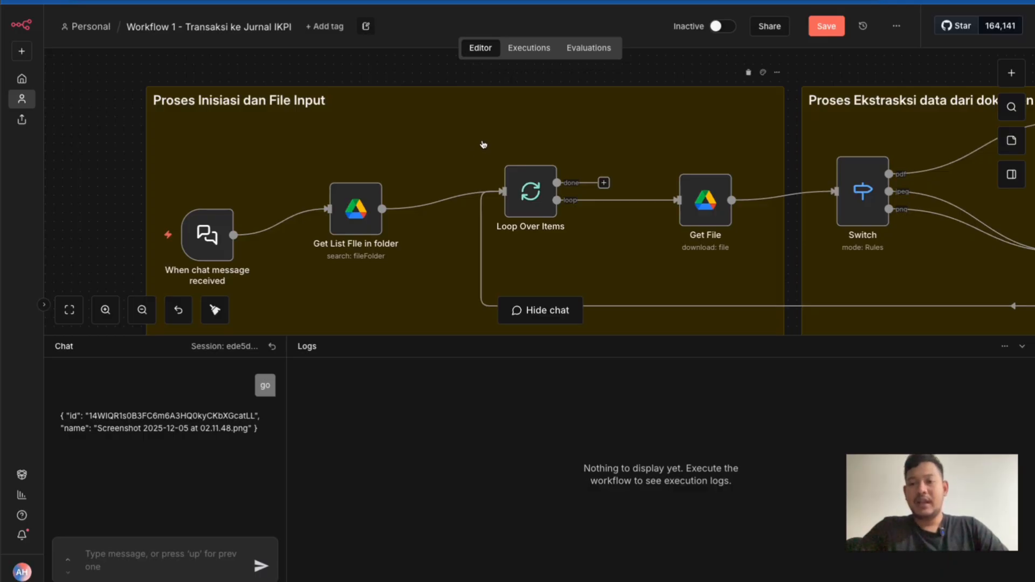
scroll(483, 144, right, 5)
scroll(483, 145, right, 12)
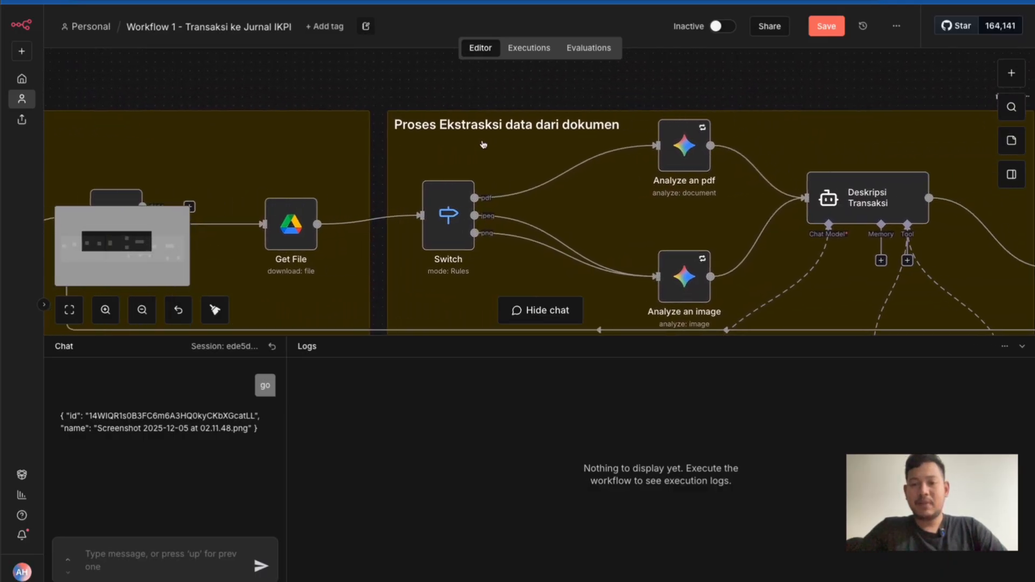
scroll(483, 144, down, 2)
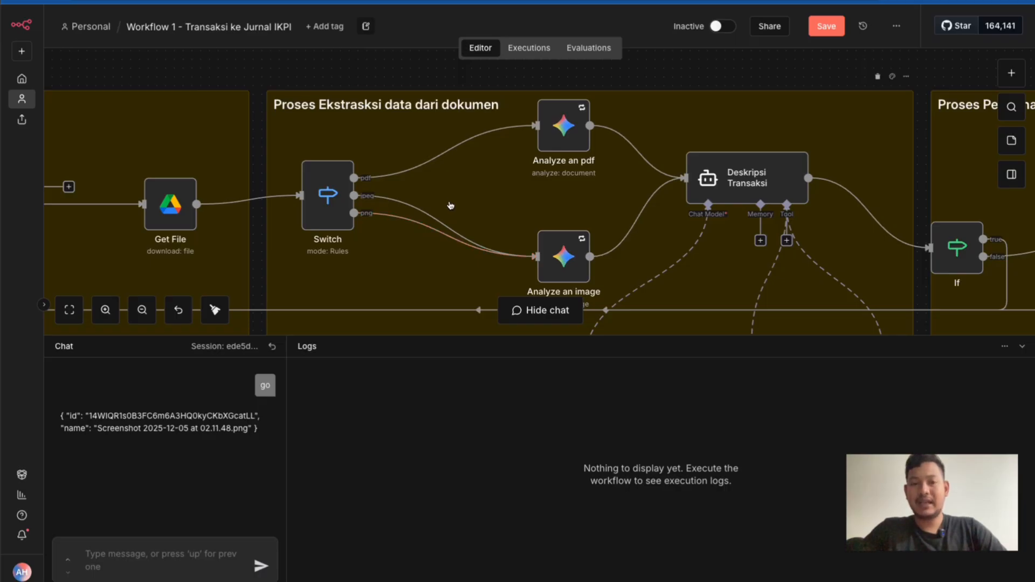
scroll(450, 205, down, 1)
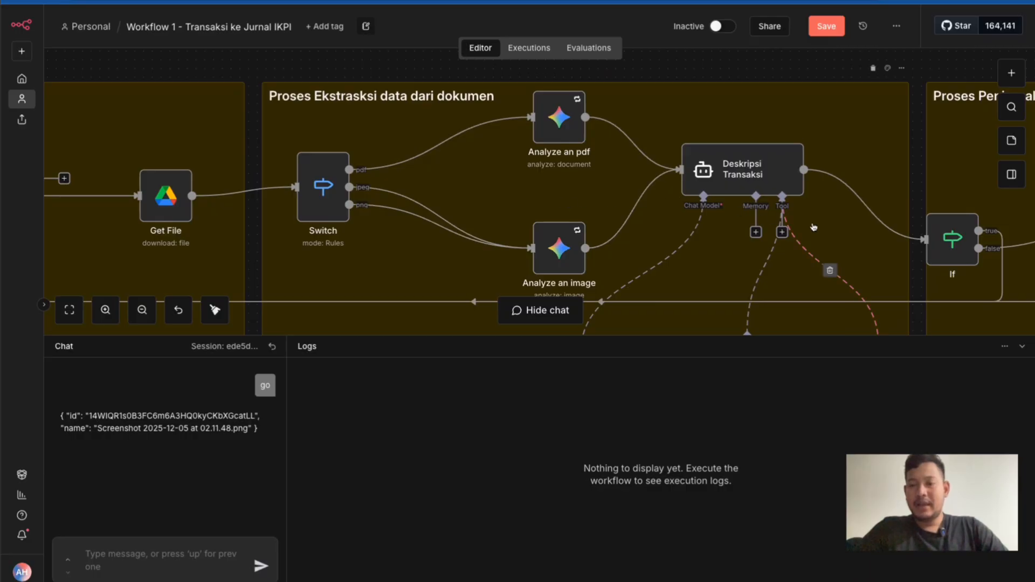
scroll(814, 227, right, 5)
scroll(814, 227, right, 12)
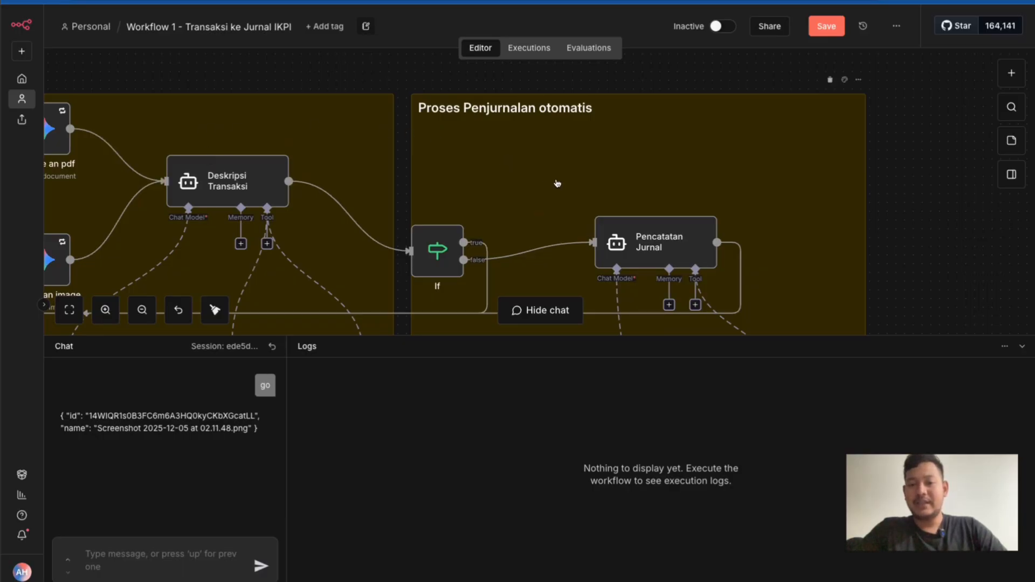
scroll(554, 186, down, 2)
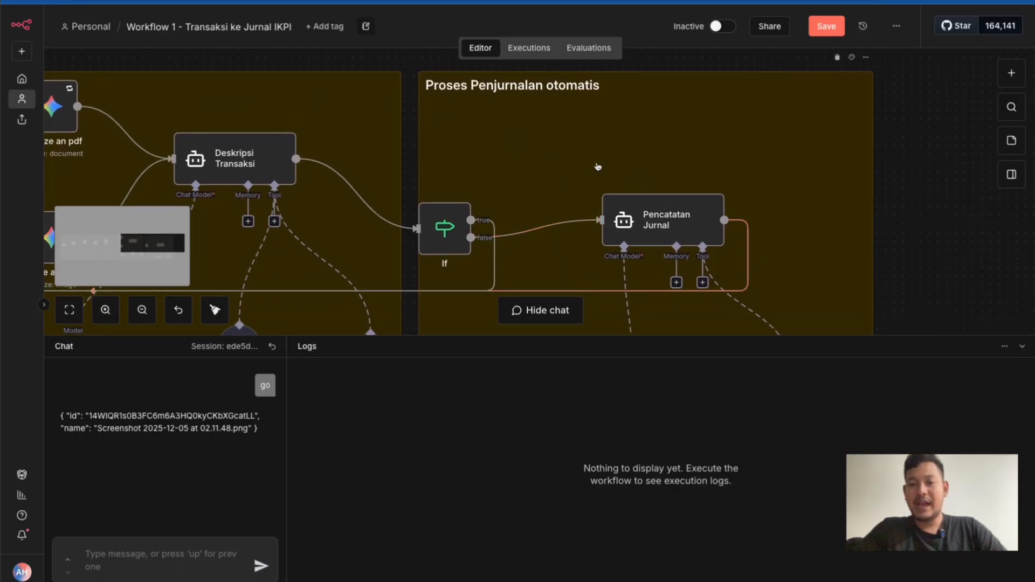
scroll(547, 199, down, 1)
scroll(547, 198, down, 1)
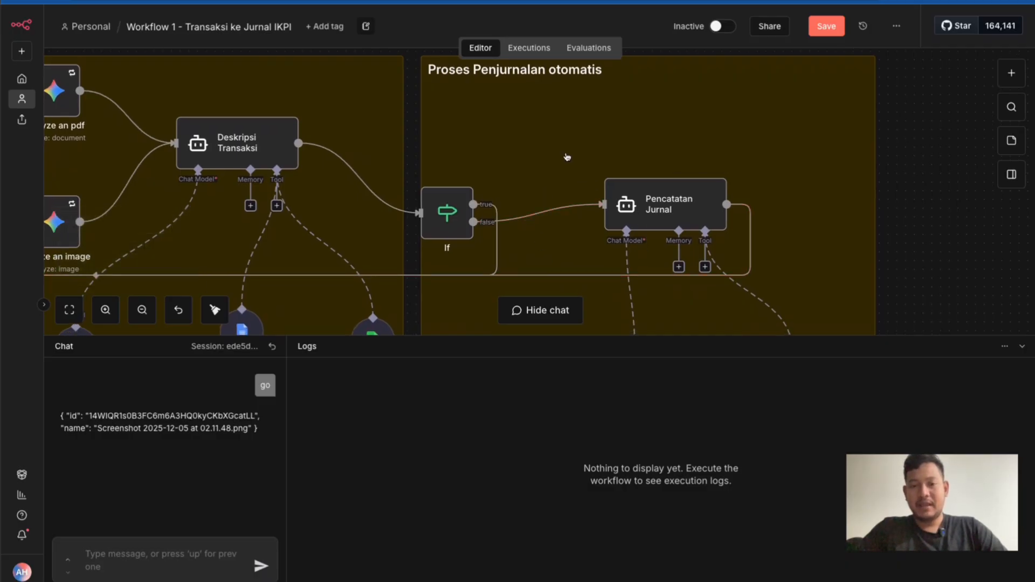
Examine the Proses Inisiasi dan File Input section again, focusing on its chat message trigger
scroll(566, 157, down, 3)
scroll(389, 142, left, 10)
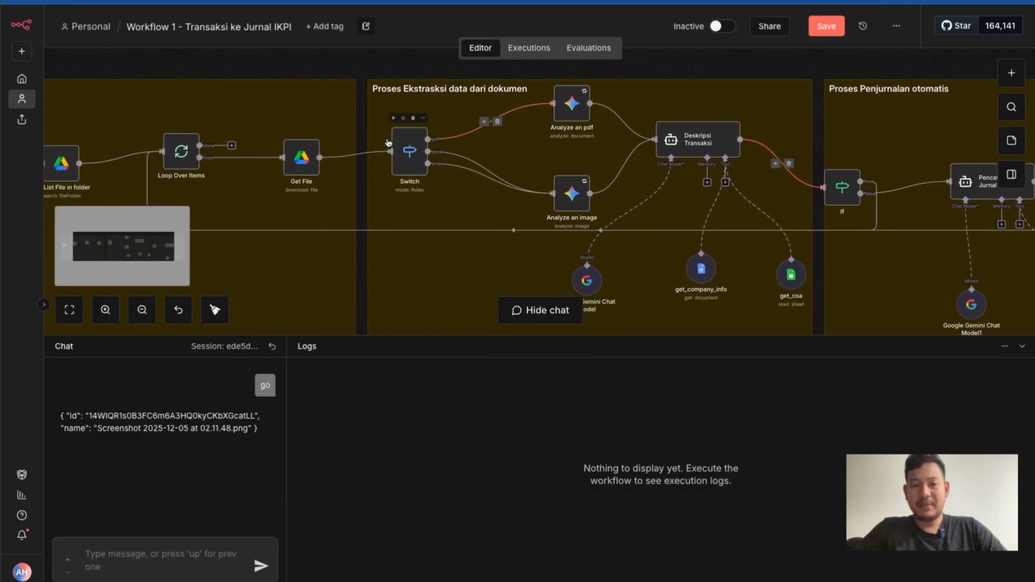
scroll(292, 114, up, 3)
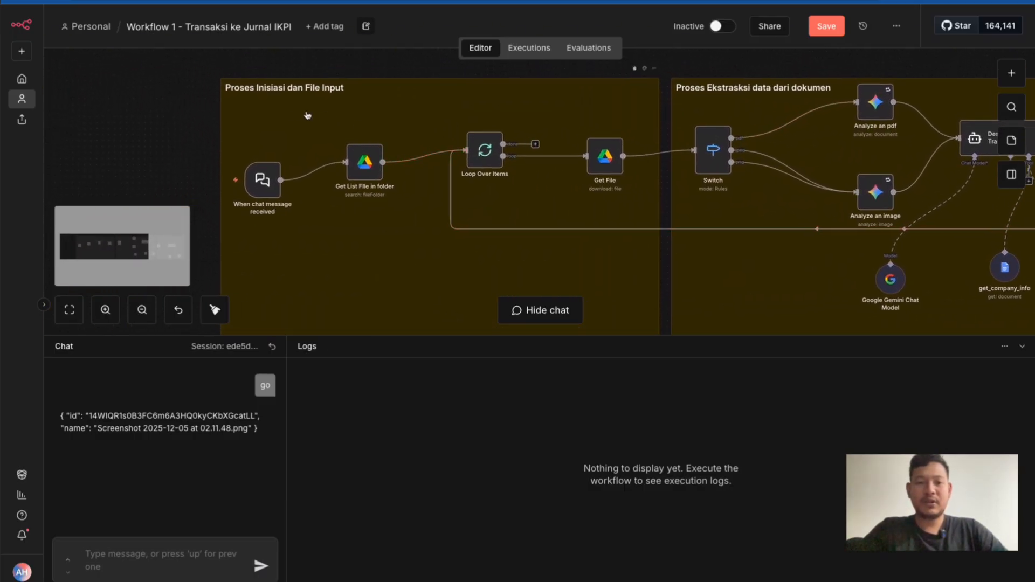
scroll(291, 115, up, 4)
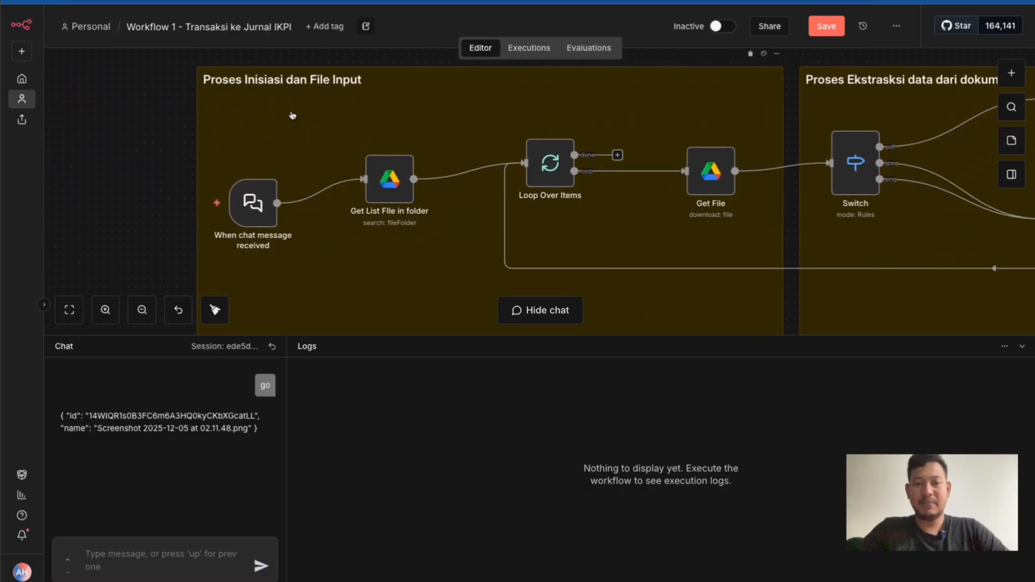
scroll(291, 115, left, 2)
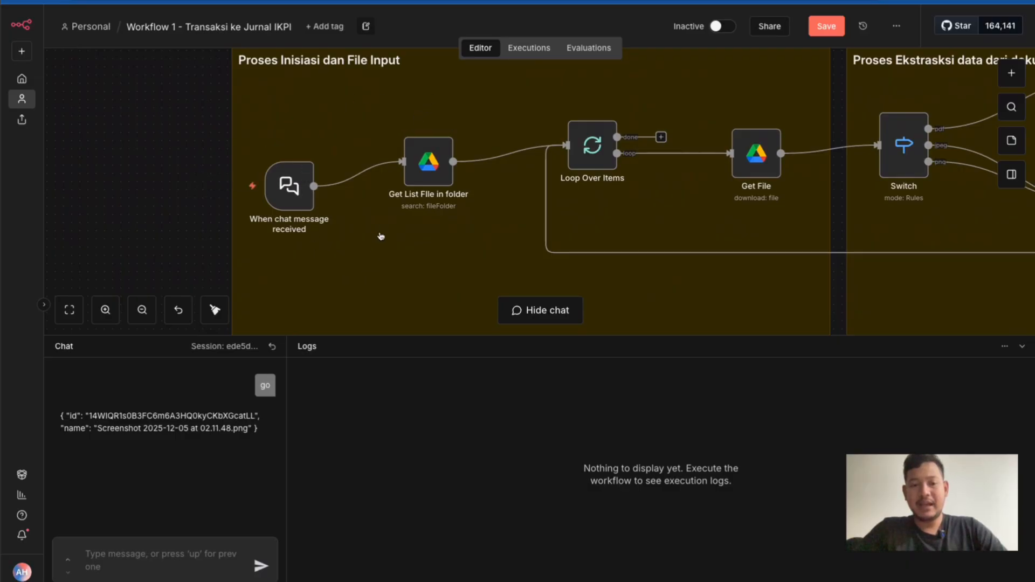
mouse_move(340, 193)
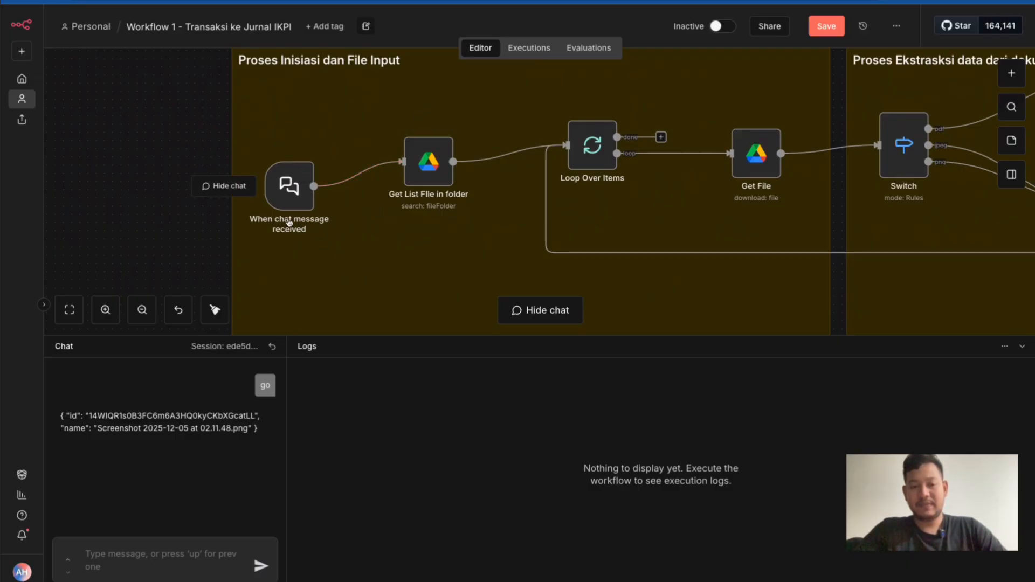
mouse_move(301, 182)
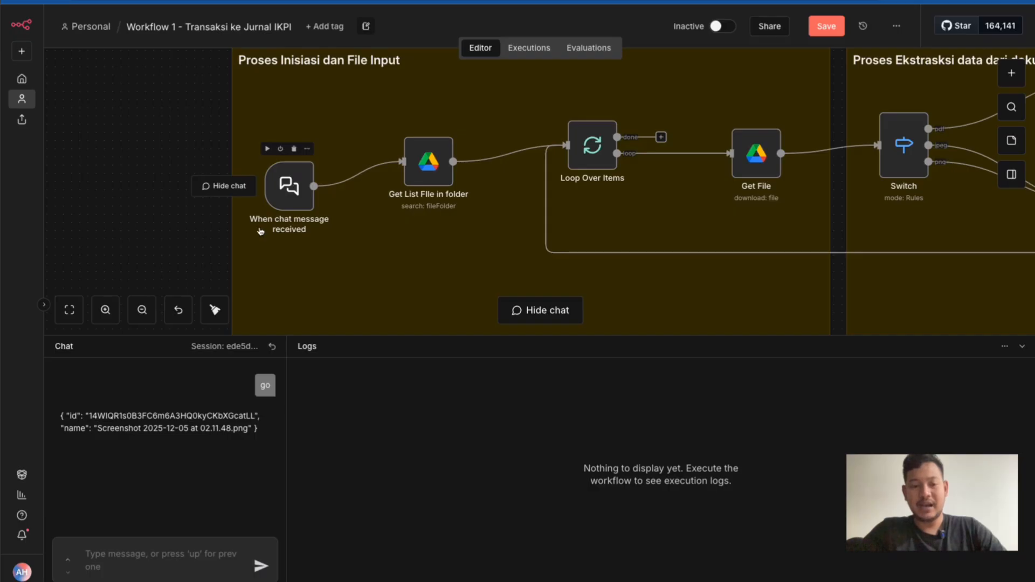
Look through the trigger types available for starting the workflow and return to the canvas without adding one
click(150, 557)
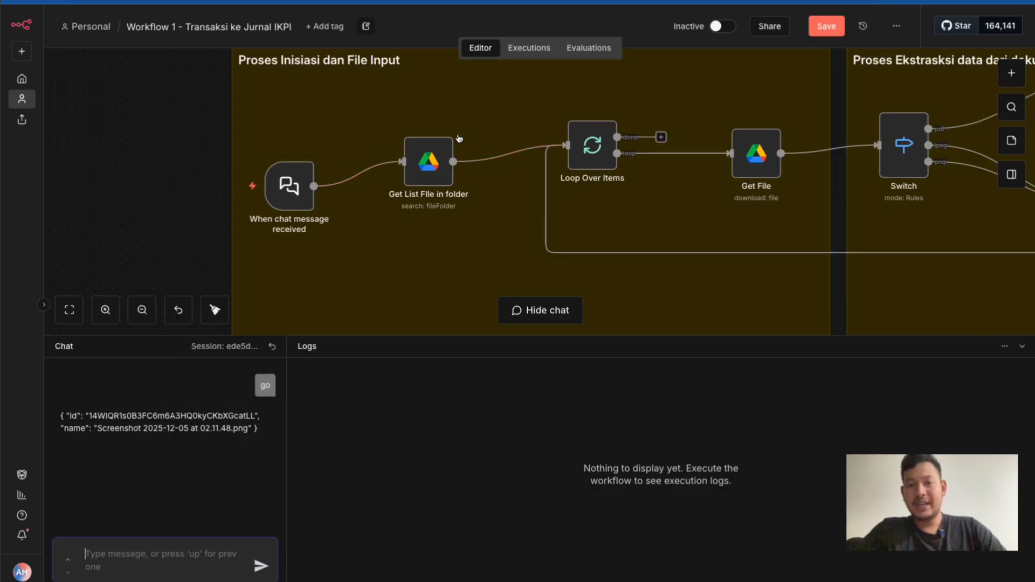
click(1012, 72)
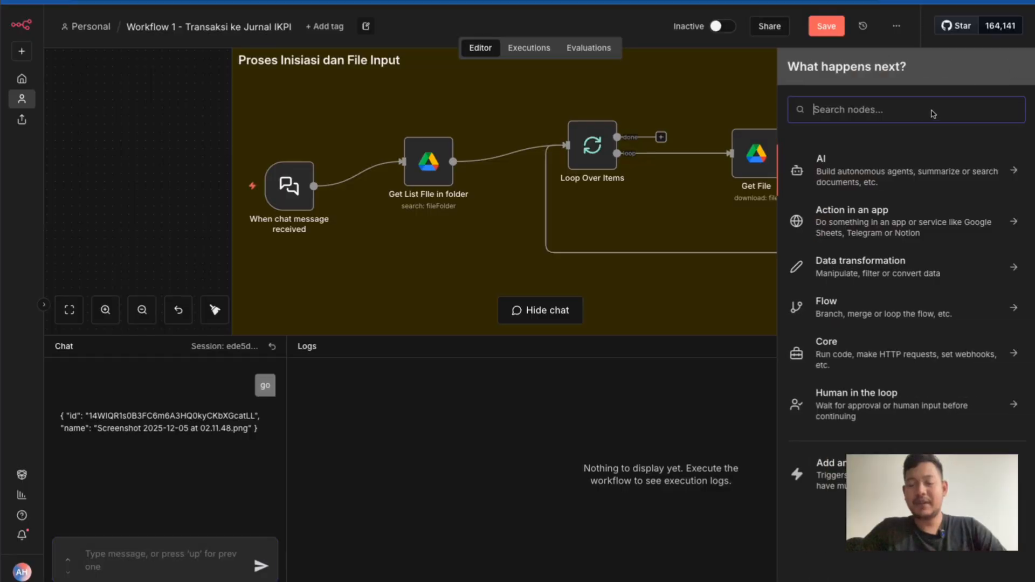
click(844, 485)
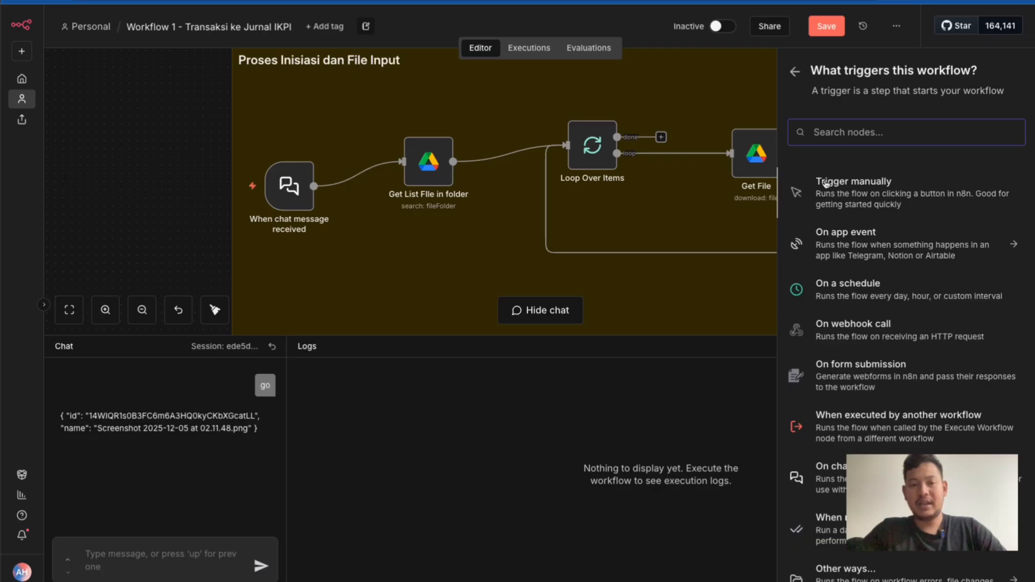
mouse_move(371, 176)
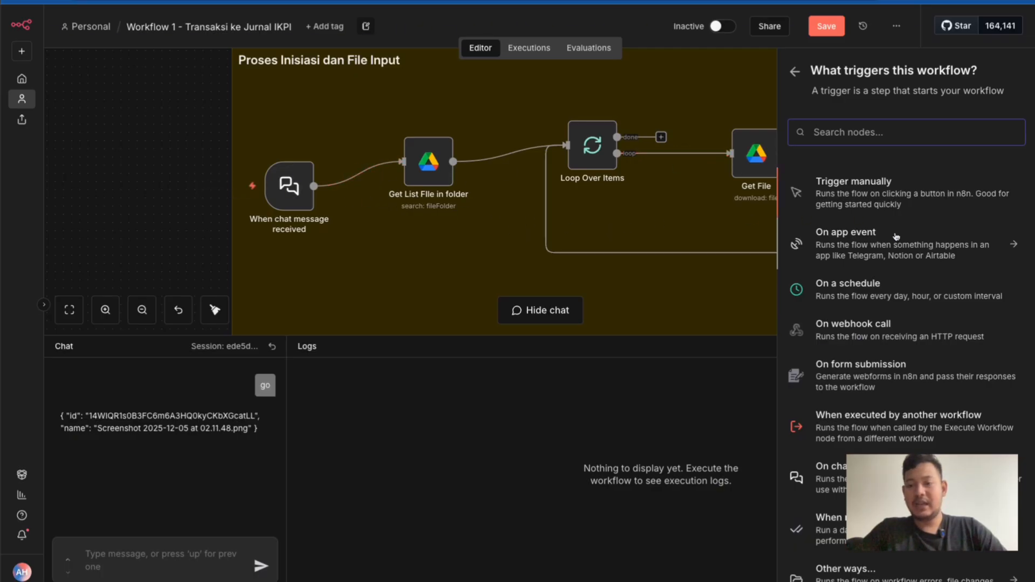
scroll(879, 302, down, 2)
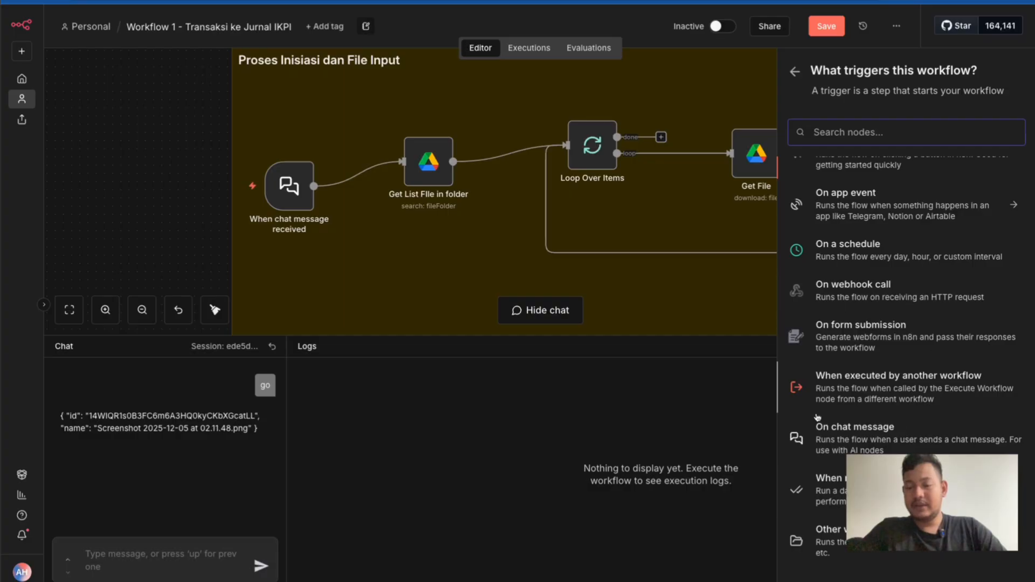
scroll(918, 243, up, 1)
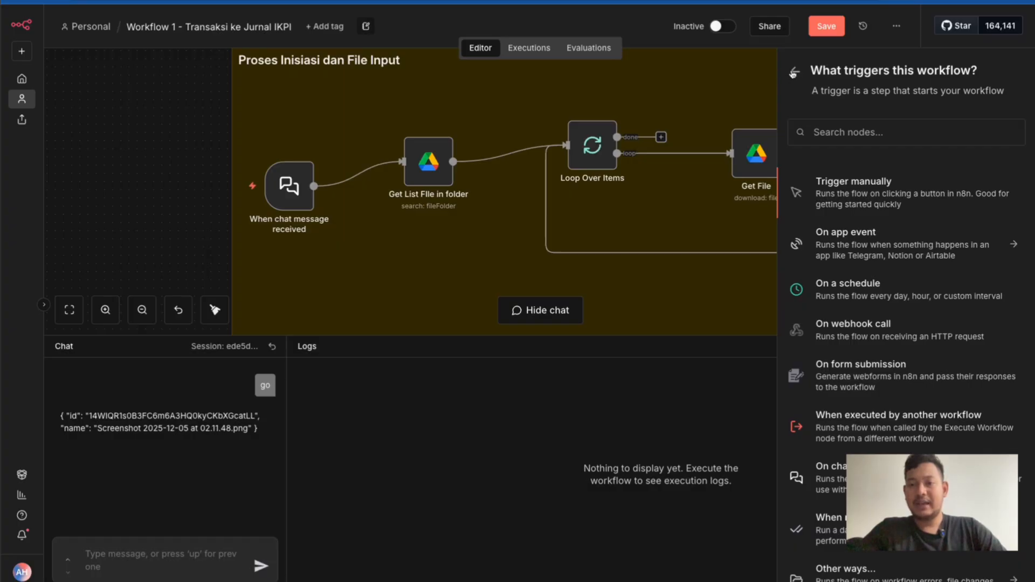
click(791, 72)
click(732, 78)
Open the Get List File in folder node and examine its Google Drive credential choices, returning to the canvas
scroll(474, 162, up, 1)
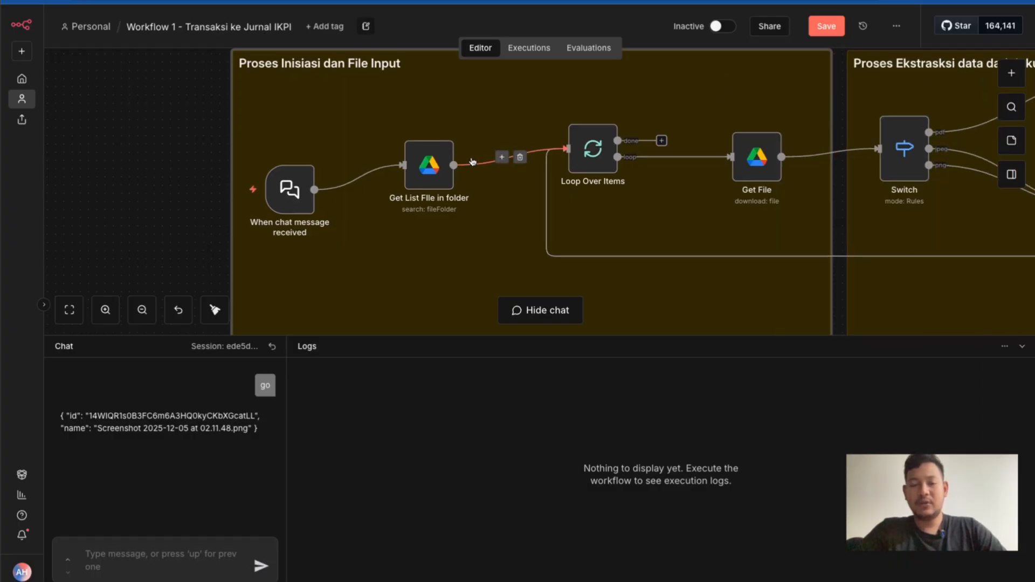
click(440, 182)
double_click(440, 182)
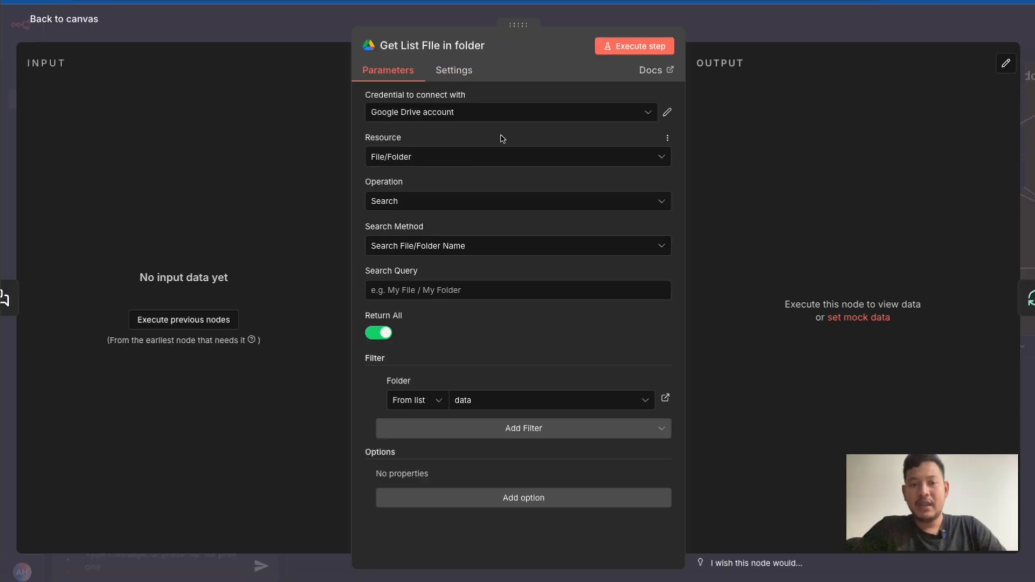
click(461, 114)
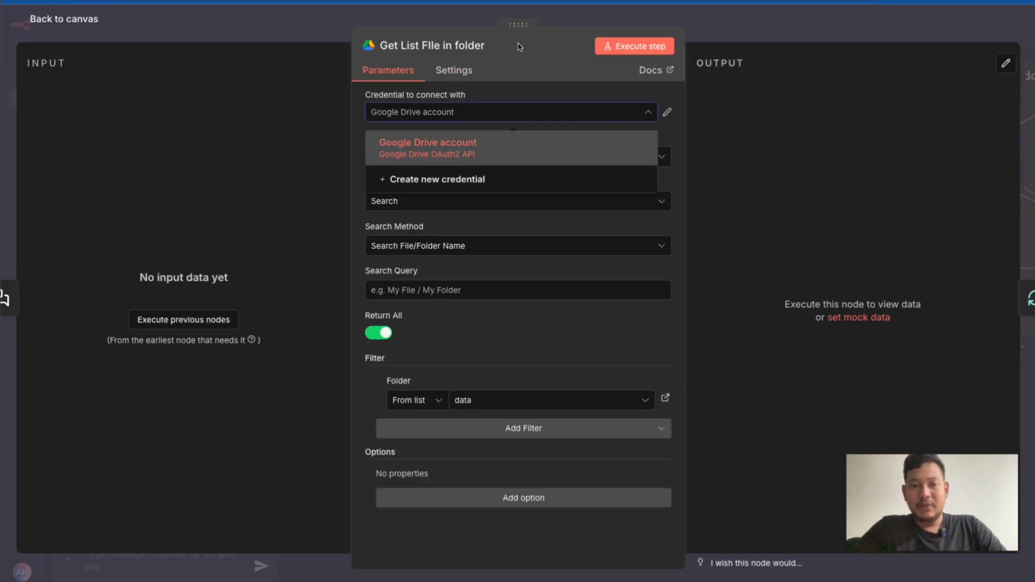
click(572, 21)
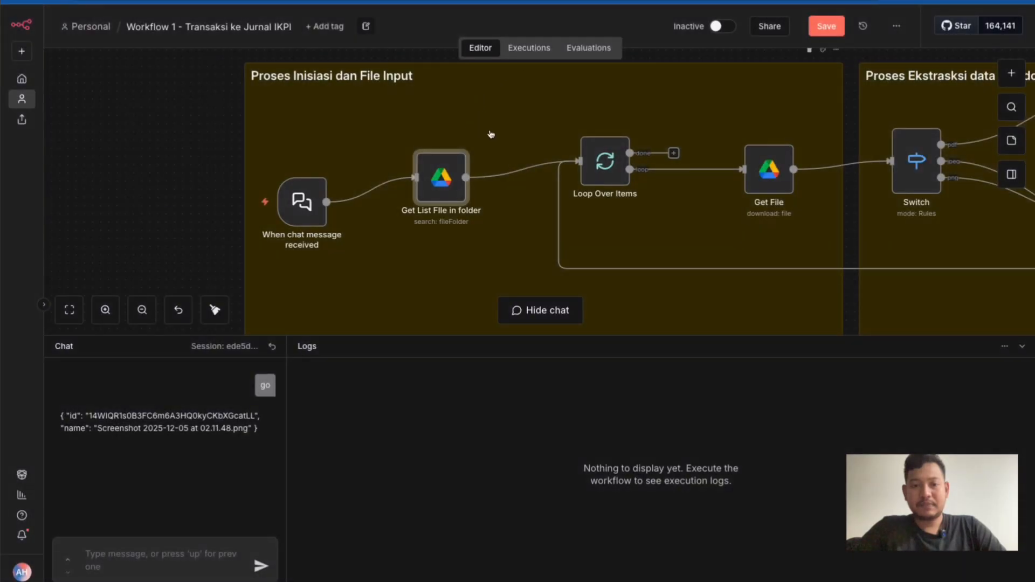
Reopen the Get List File in folder node and examine its Resource and Operation choices without changing them
double_click(447, 184)
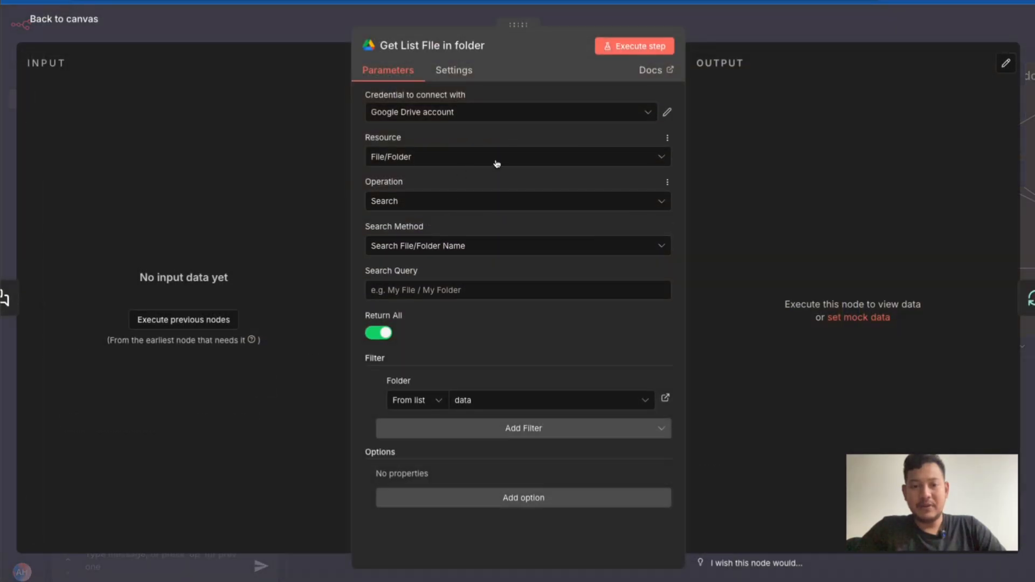
click(396, 157)
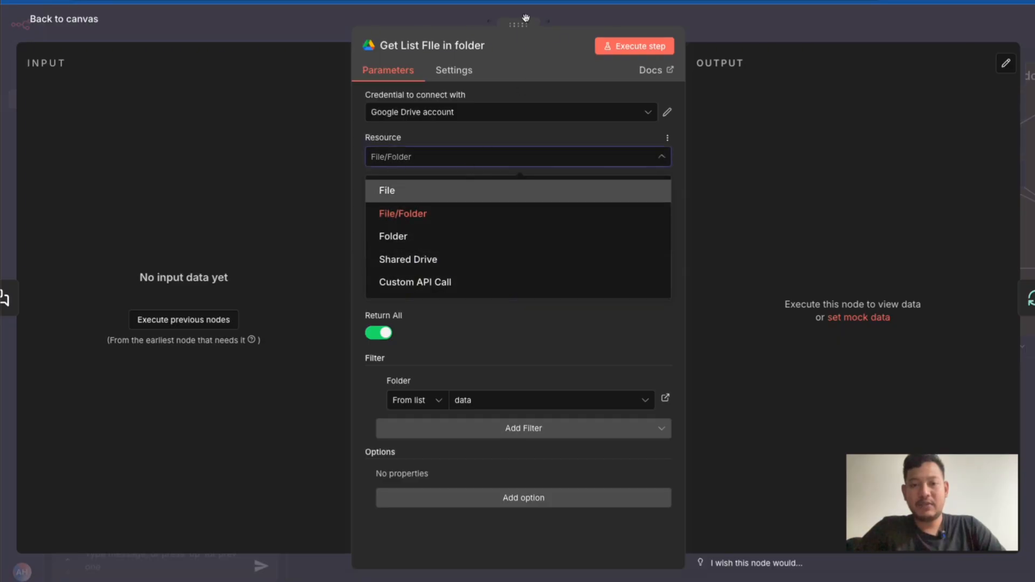
click(335, 95)
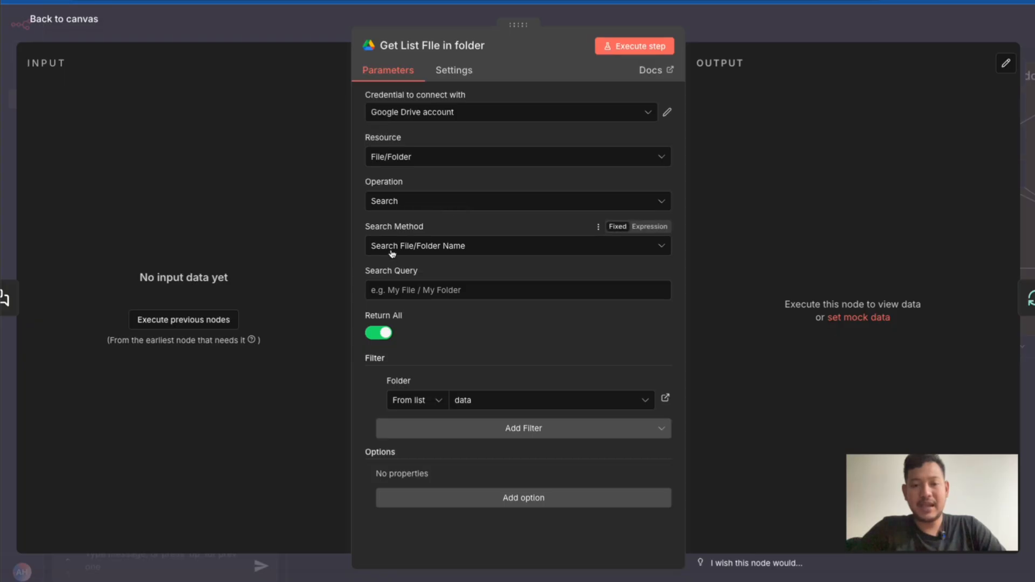
click(400, 204)
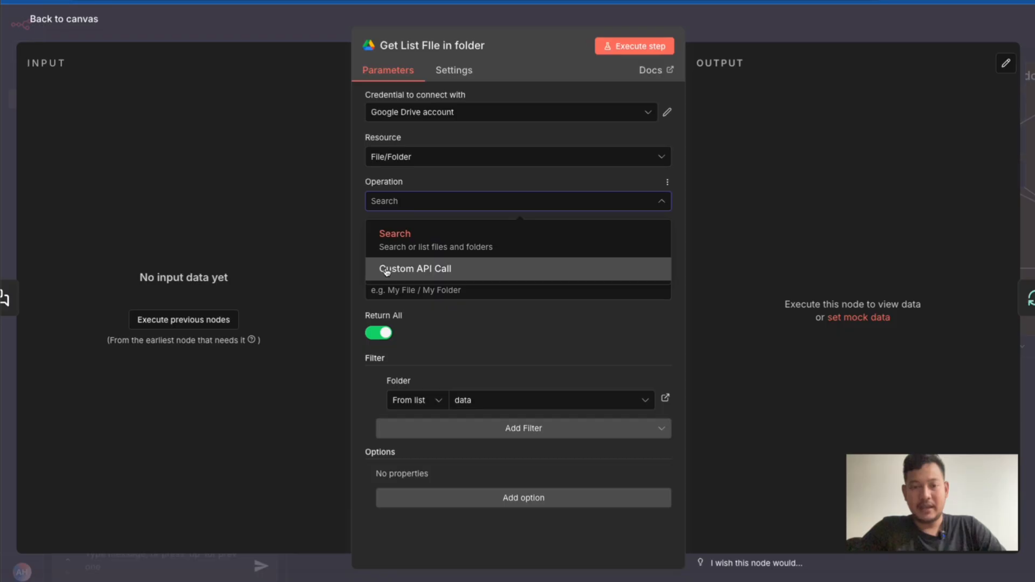
click(359, 240)
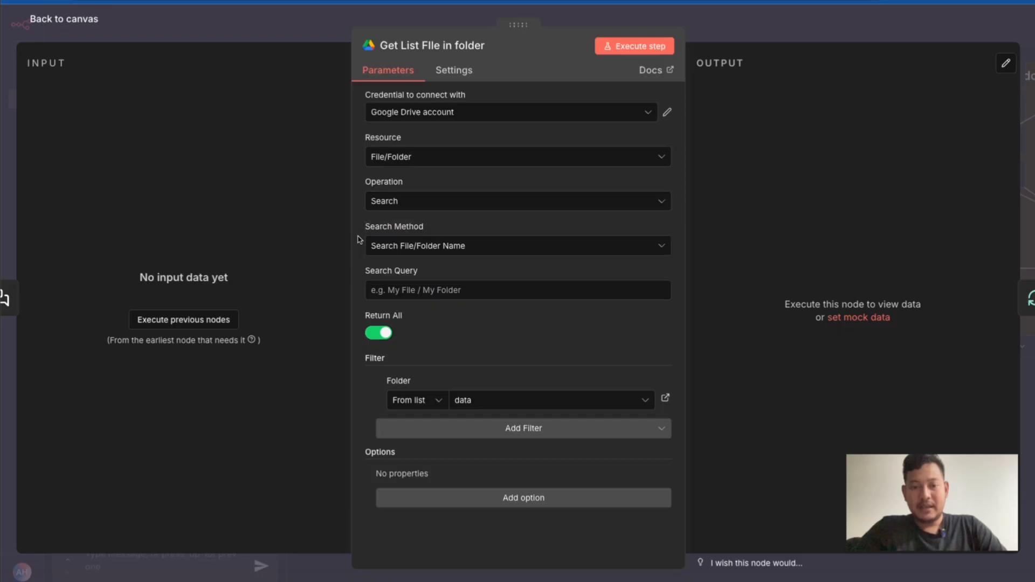
Switch off Return All to inspect the search's Limit setting, and switch Return All back on
click(379, 333)
click(395, 380)
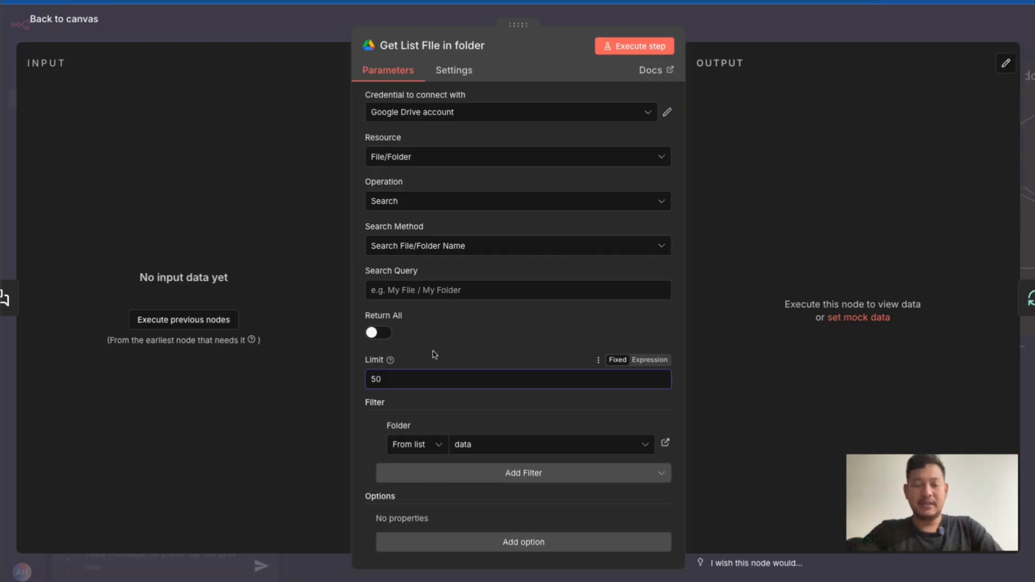
click(379, 334)
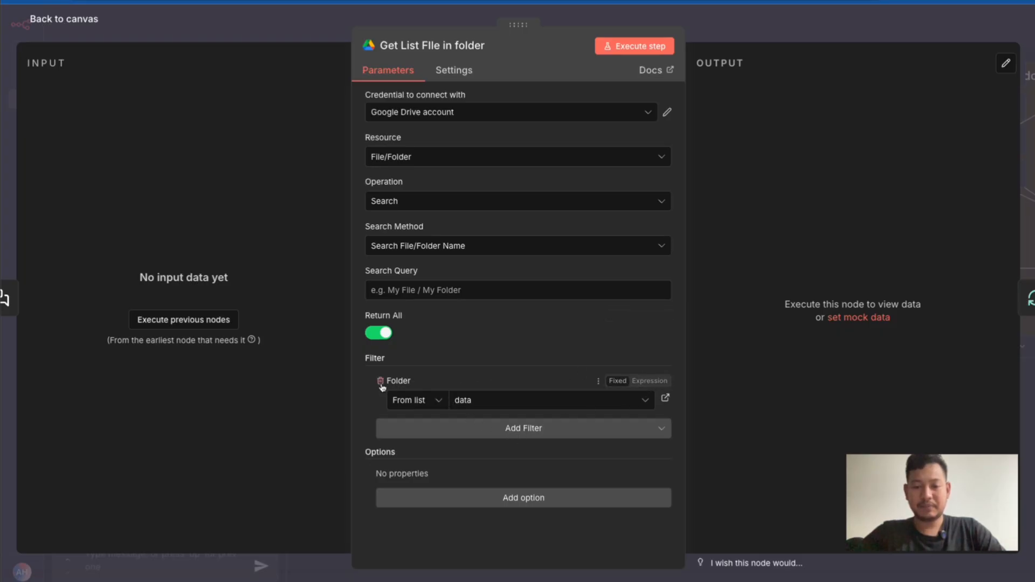
Remove the existing folder filter from the file search and add a new Folder filter
click(382, 388)
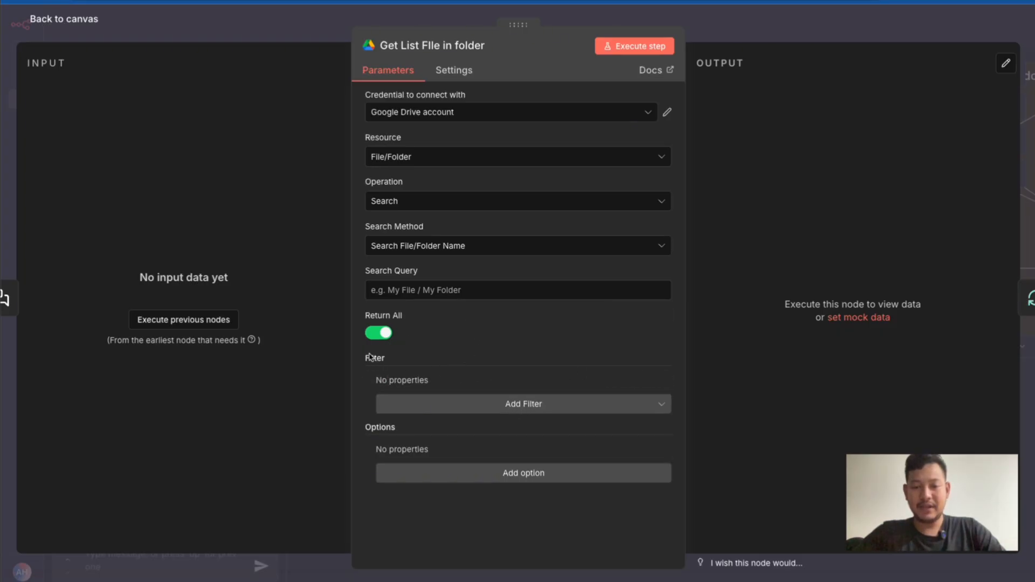
click(412, 410)
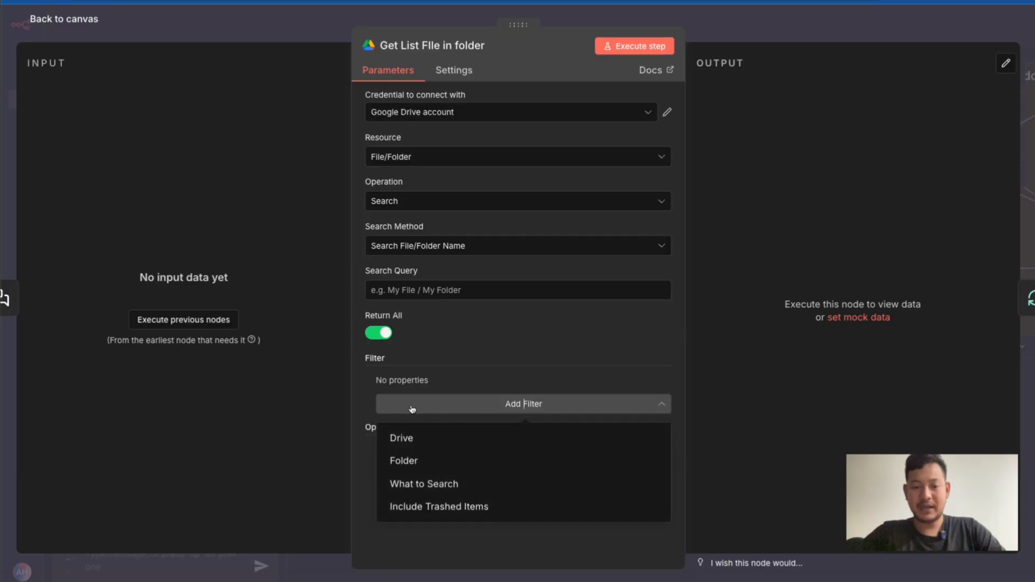
click(400, 461)
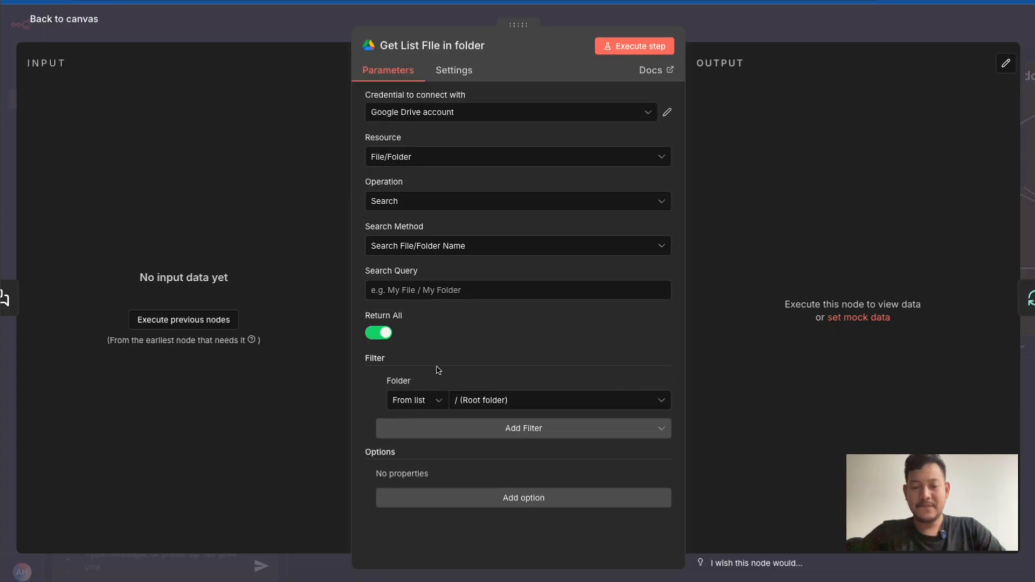
Set the Folder filter to the data folder chosen from the list and return to the canvas
click(465, 400)
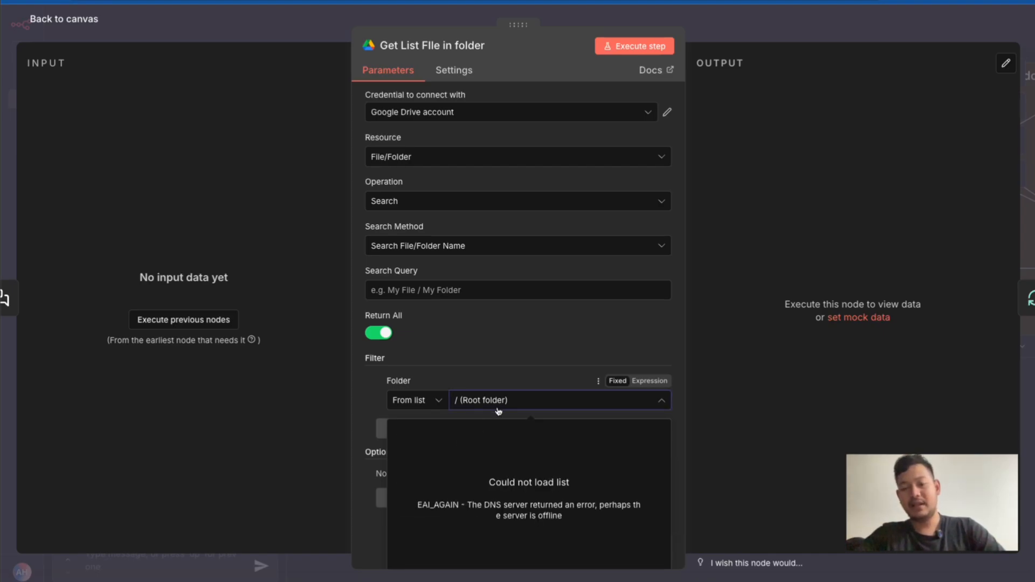
click(434, 401)
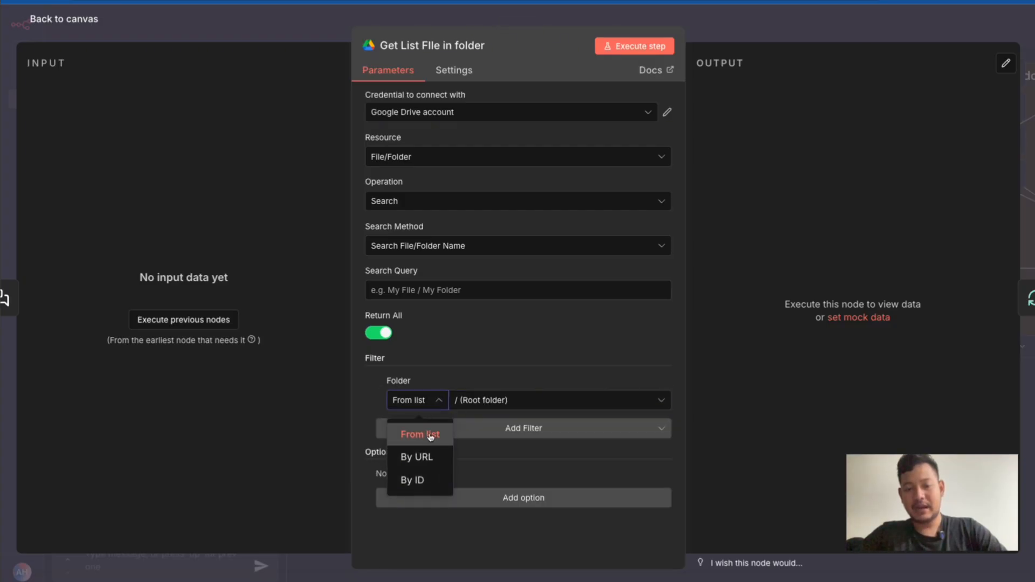
click(419, 433)
click(511, 400)
text(data)
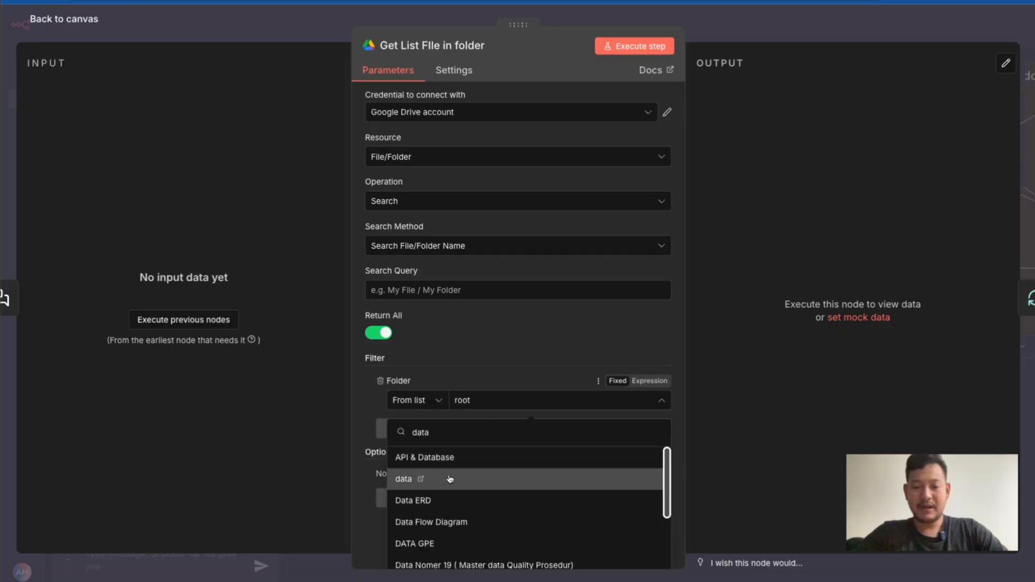
click(460, 479)
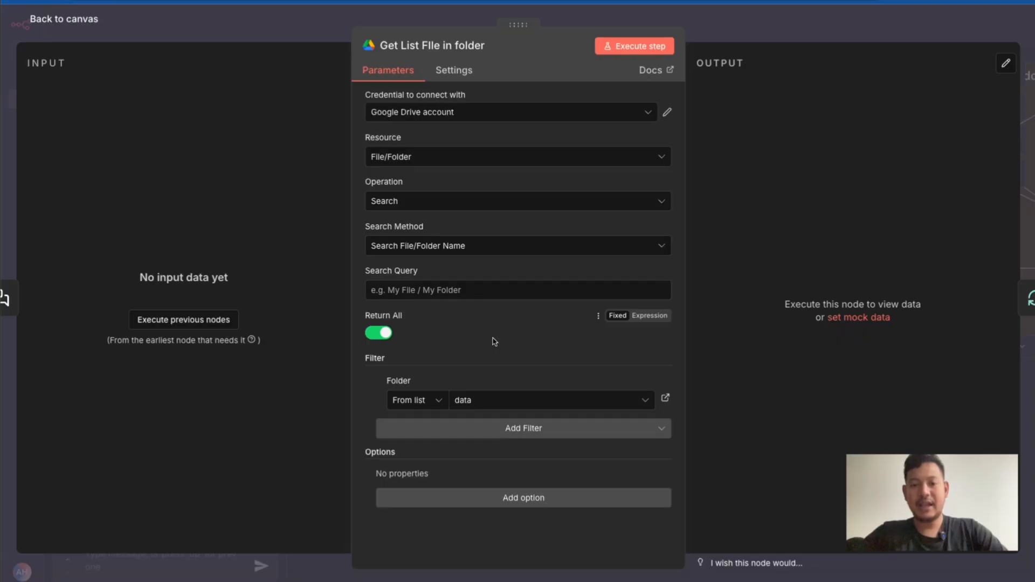
click(759, 28)
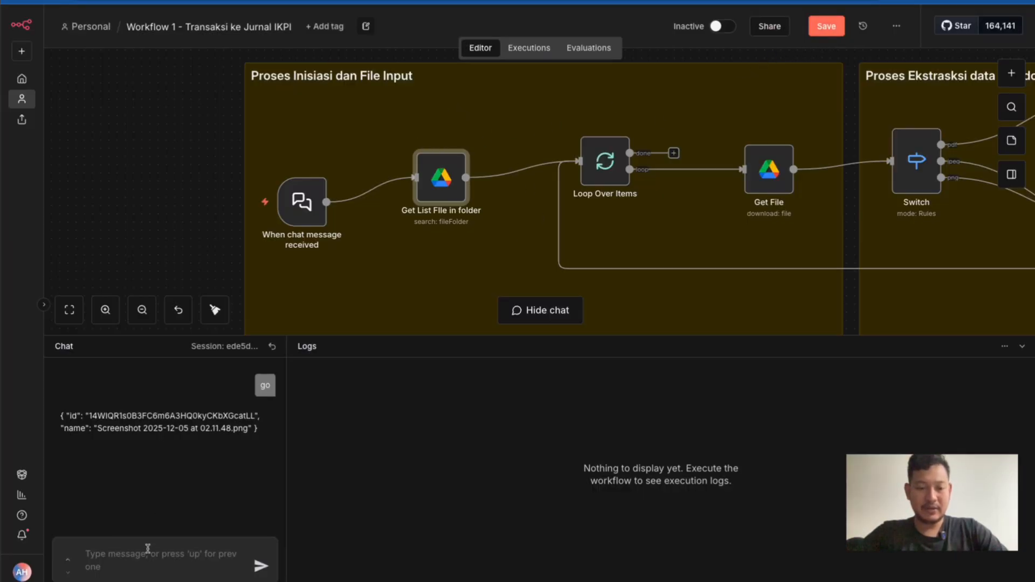
Run the workflow by sending the chat message "go" and stop the execution while it is processing files
text(go)
key(Return)
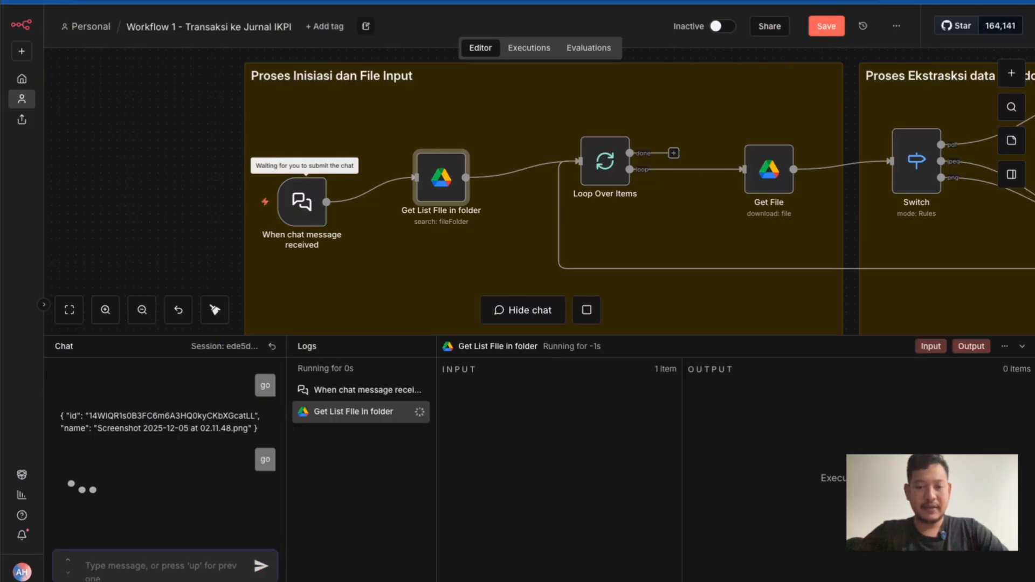
click(586, 310)
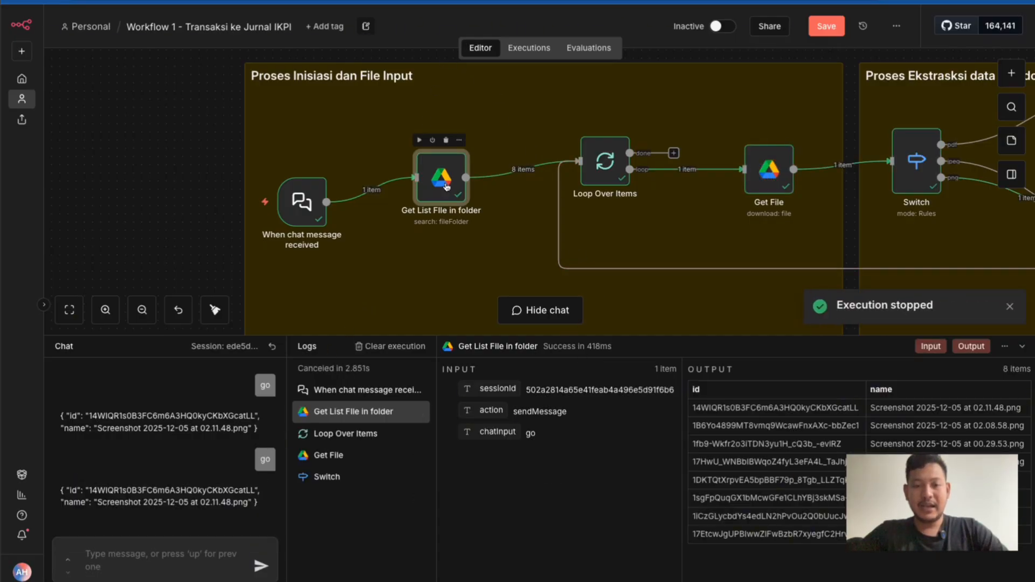
Examine the Get List File in folder node's output as a table and as JSON, returning to the canvas
double_click(429, 192)
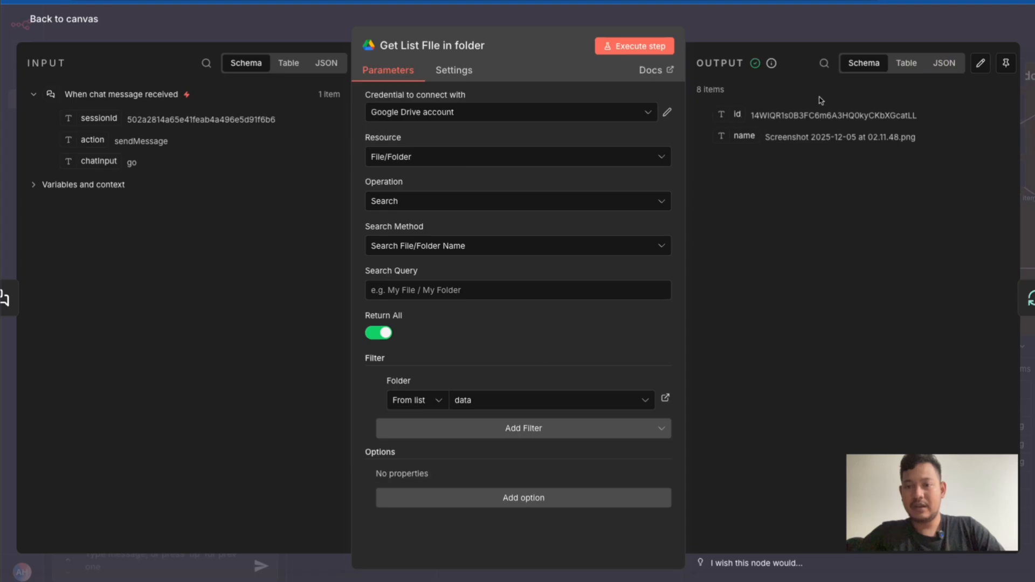
click(906, 63)
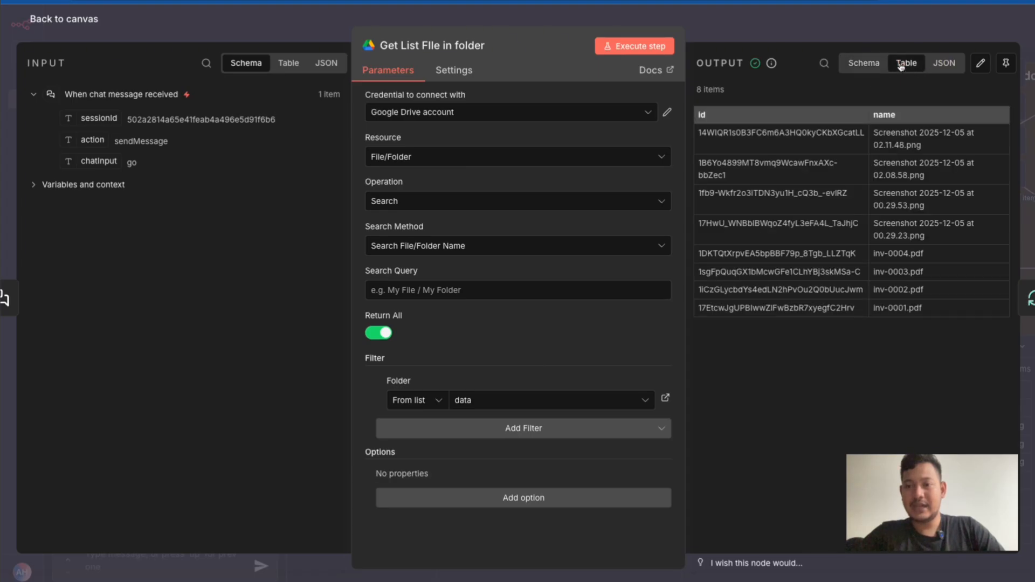
click(943, 63)
scroll(774, 185, down, 2)
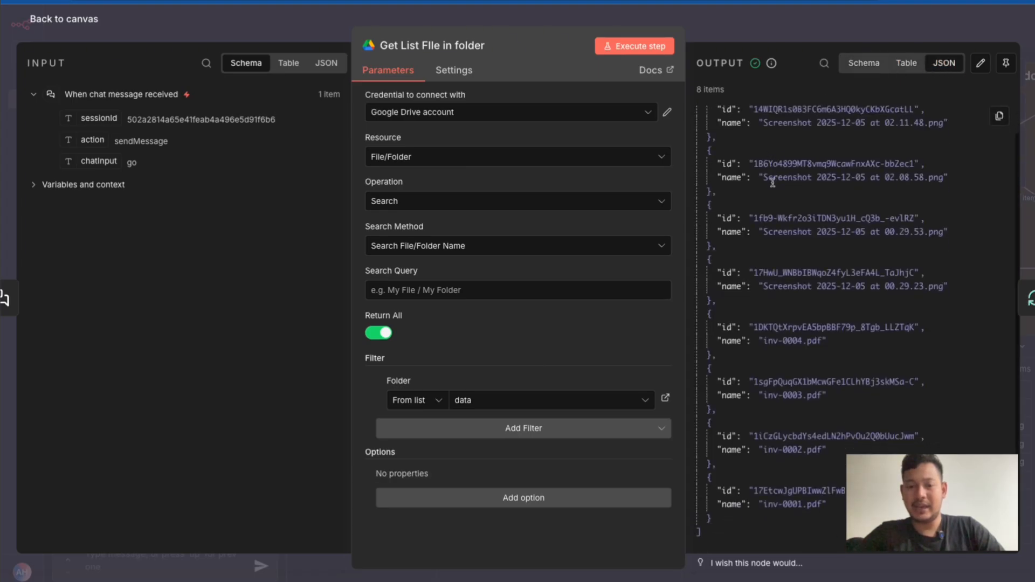
scroll(853, 175, up, 2)
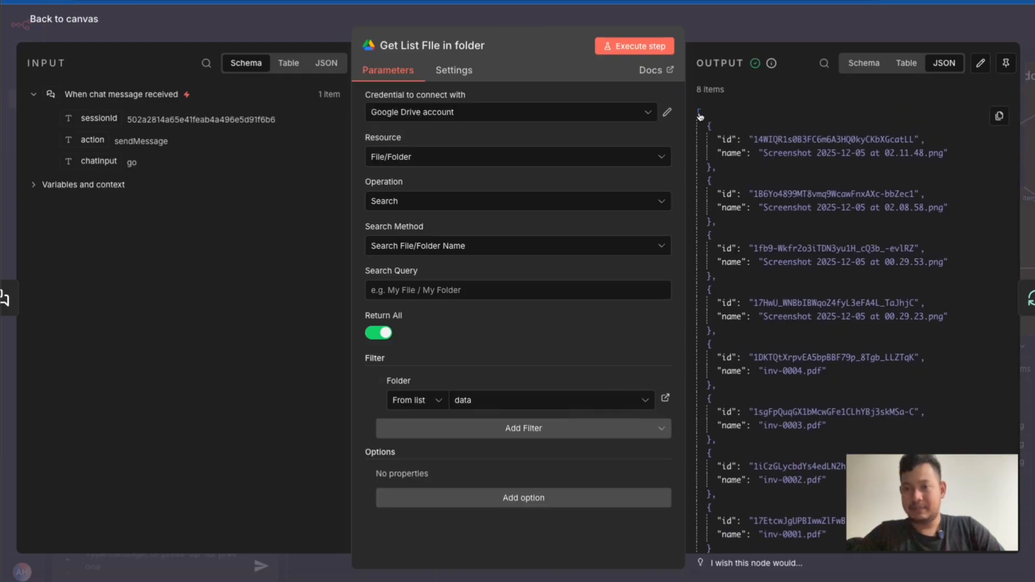
scroll(717, 367, down, 2)
scroll(717, 367, up, 2)
click(767, 18)
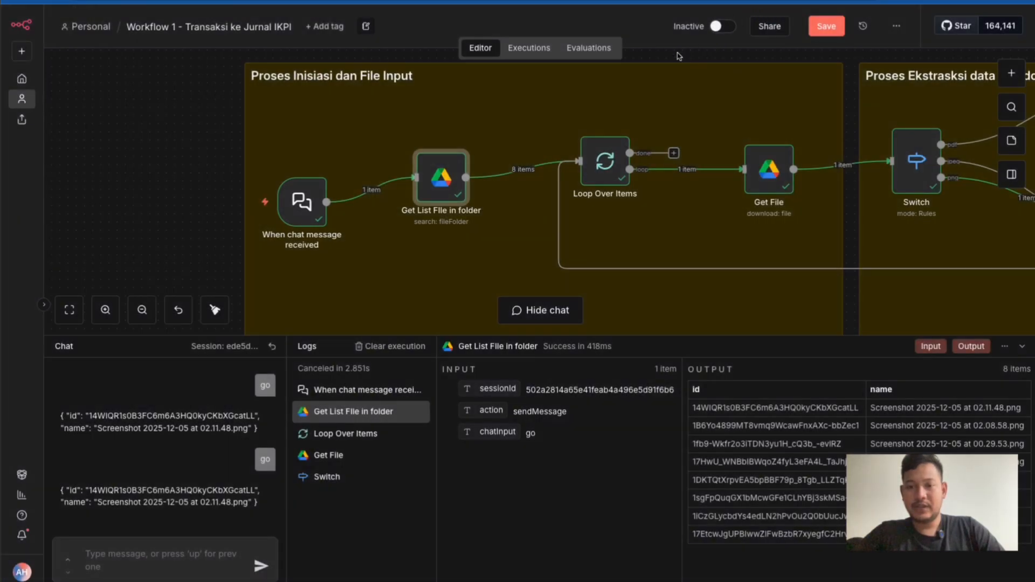
Open the Loop Over Items node and examine its batch size and the JSON output of its loop branch
double_click(600, 163)
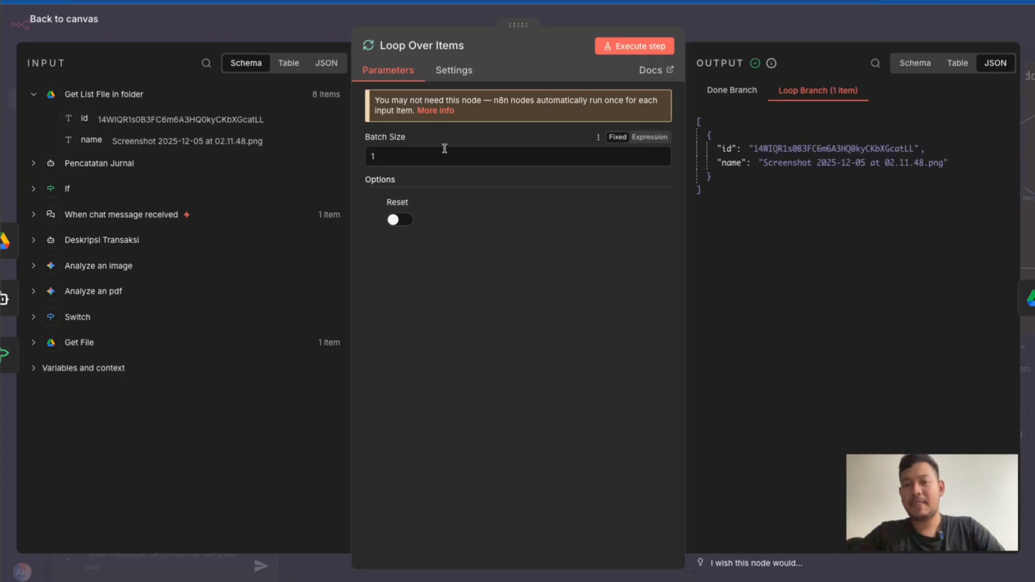
click(392, 156)
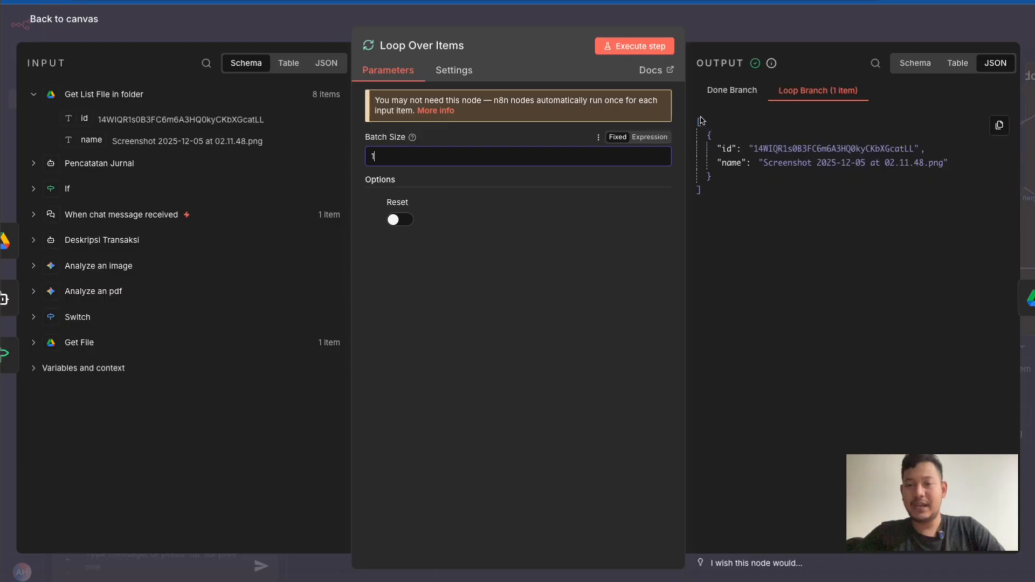
drag(695, 114, 720, 149)
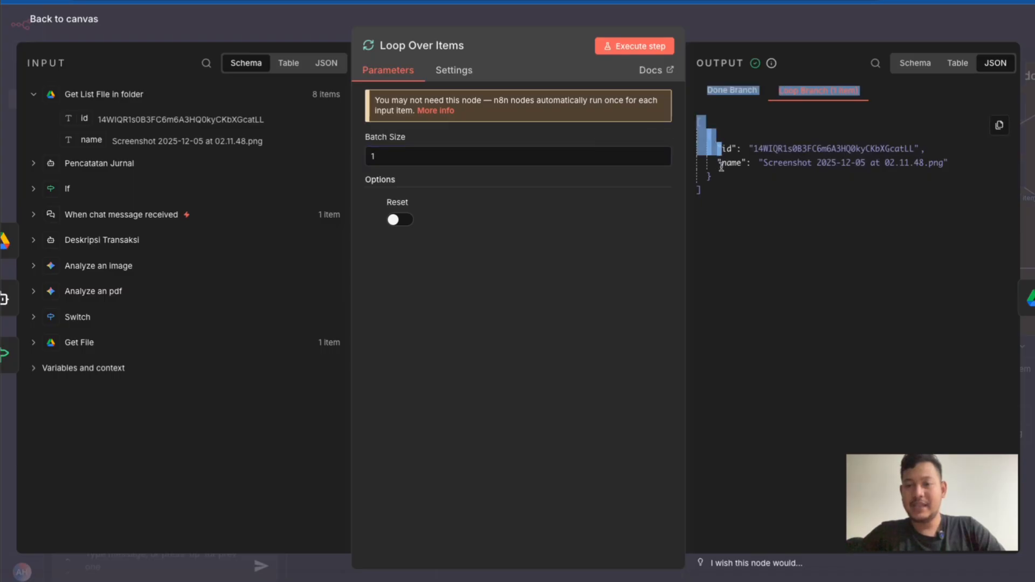
Examine the id and name fields in the loop branch's JSON output and return to the canvas
click(732, 192)
drag(684, 119, 687, 120)
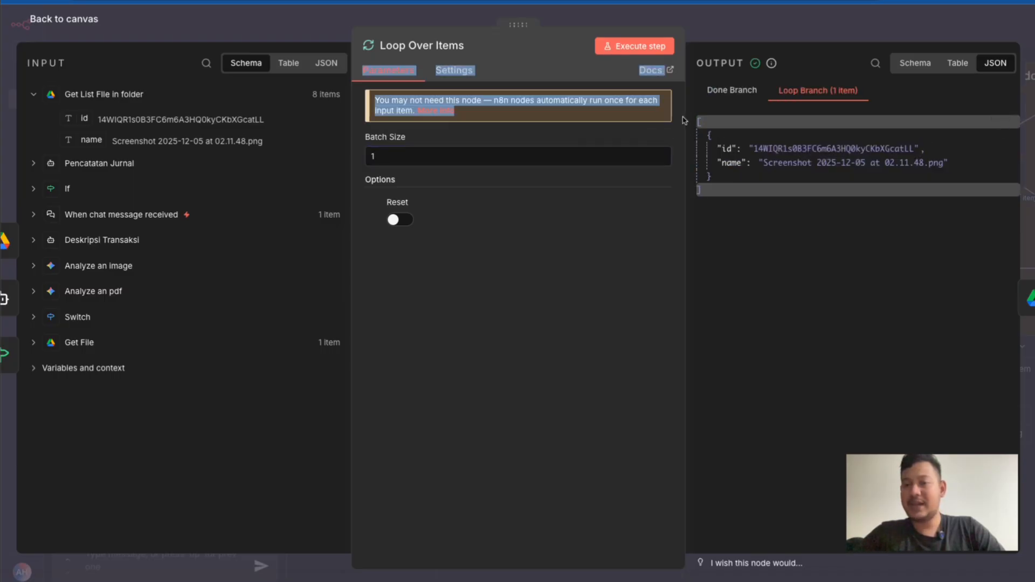
click(727, 160)
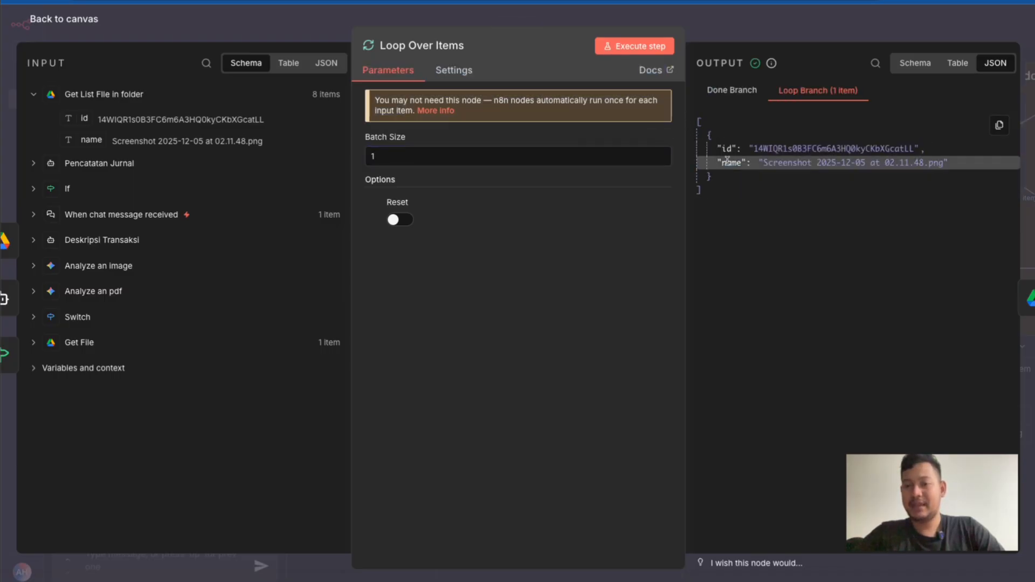
click(731, 41)
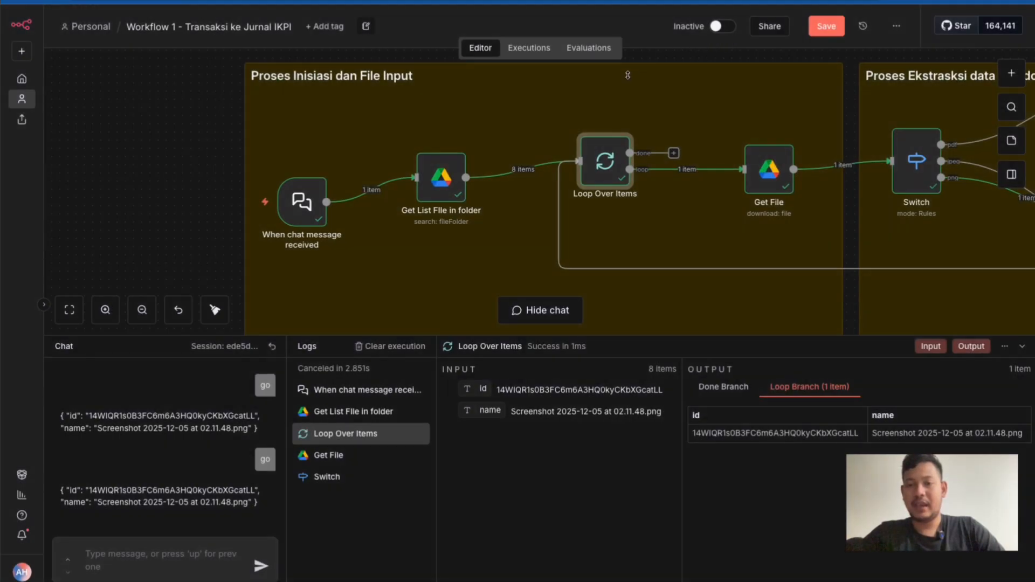
Open the Get File node and review its available Resource and Operation options without changing them
mouse_move(622, 147)
scroll(623, 148, right, 5)
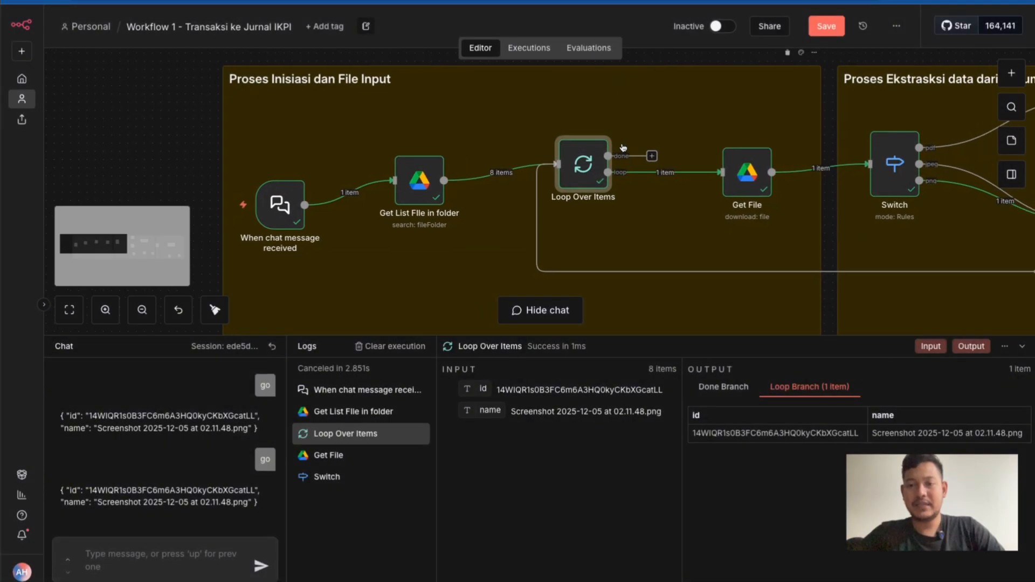
scroll(623, 148, right, 2)
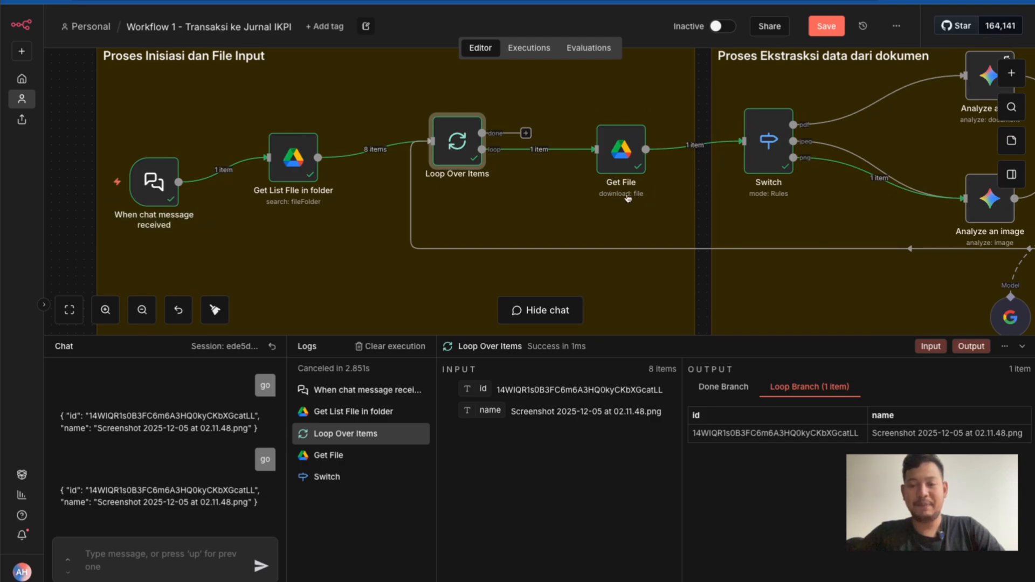
double_click(621, 157)
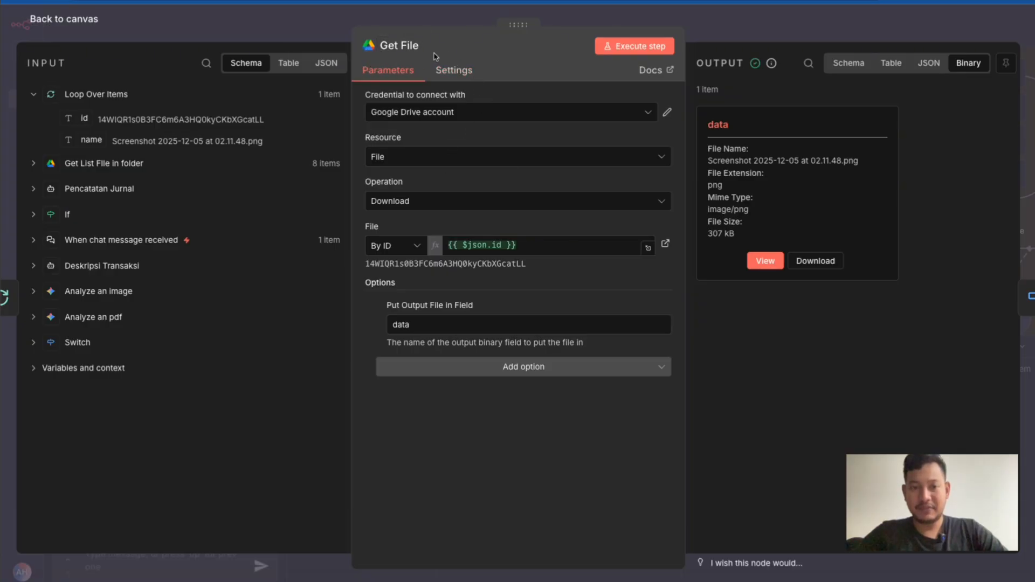
click(402, 159)
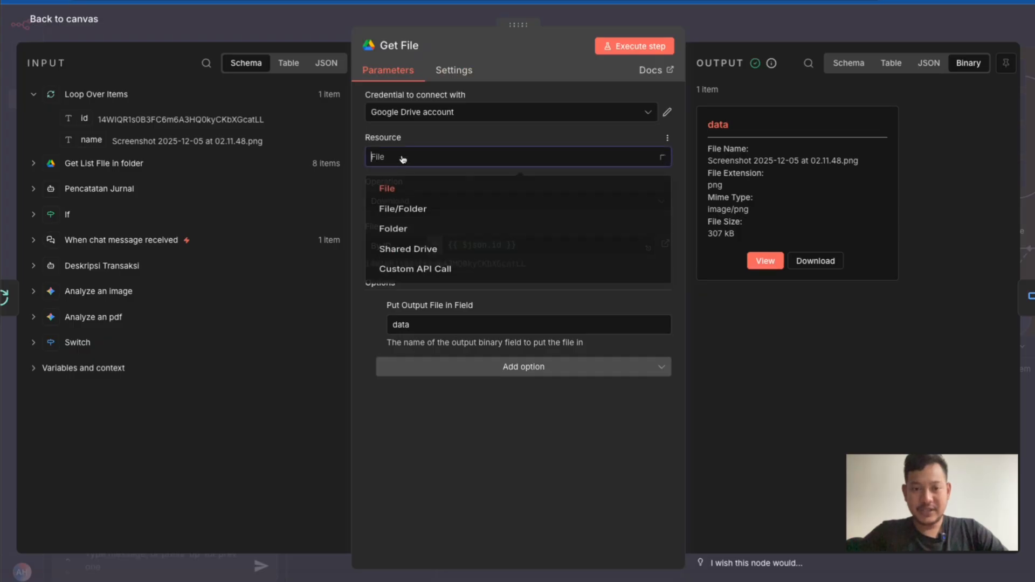
click(361, 163)
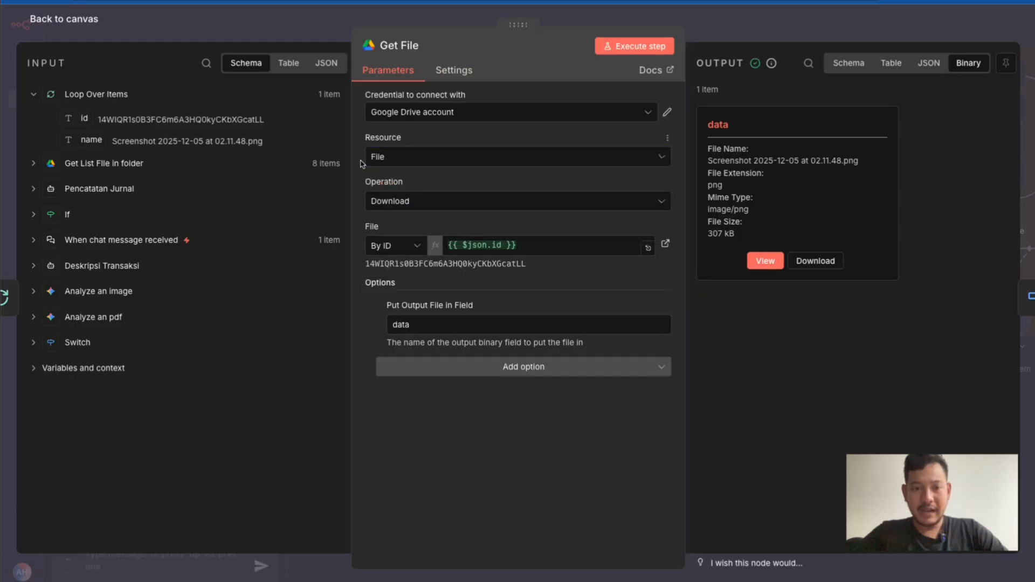
click(389, 209)
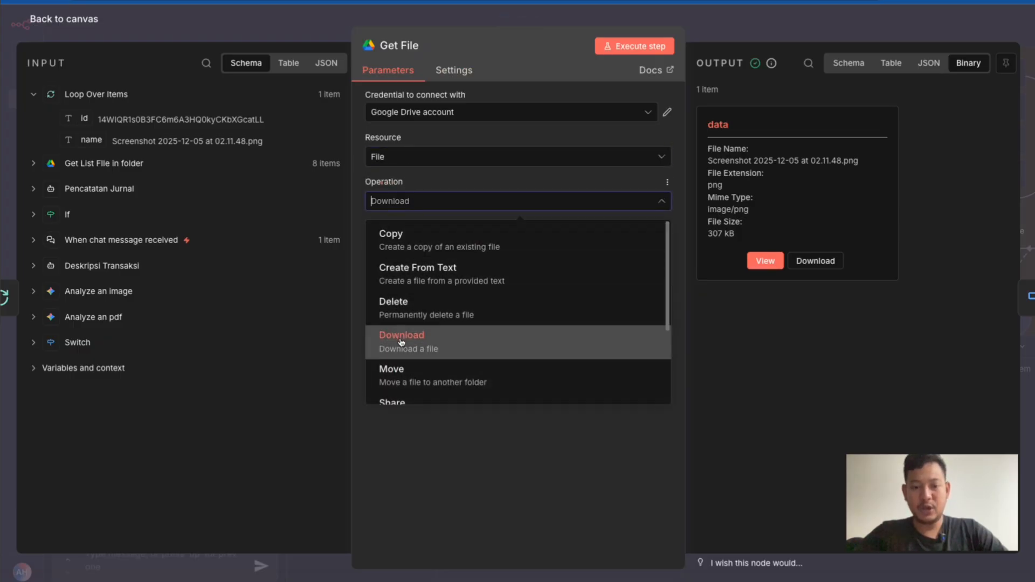
click(359, 185)
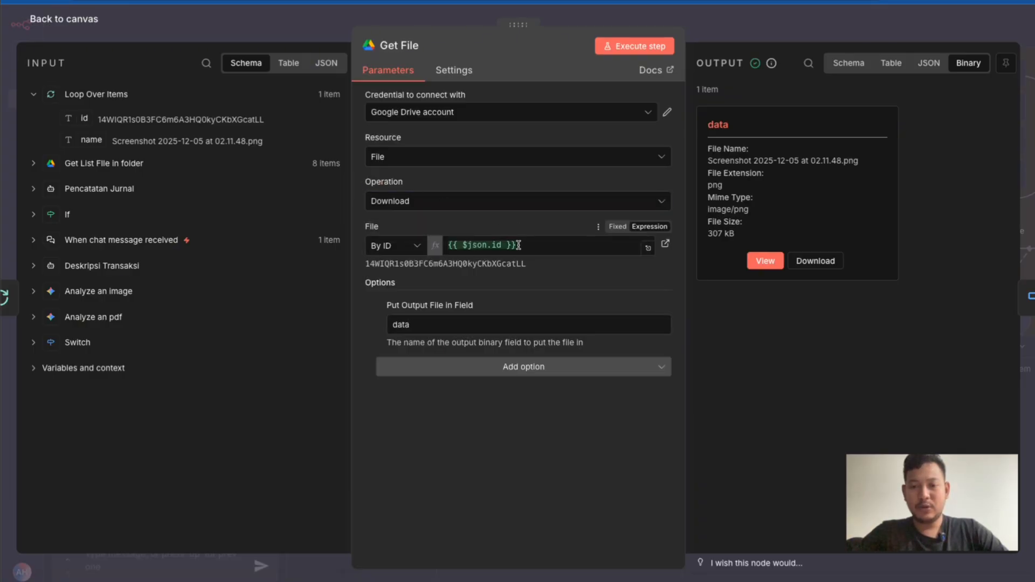
Clear the File expression, keep the By ID mode, and map the id field from Loop Over Items into it as {{ $json.id }}
drag(525, 246, 443, 237)
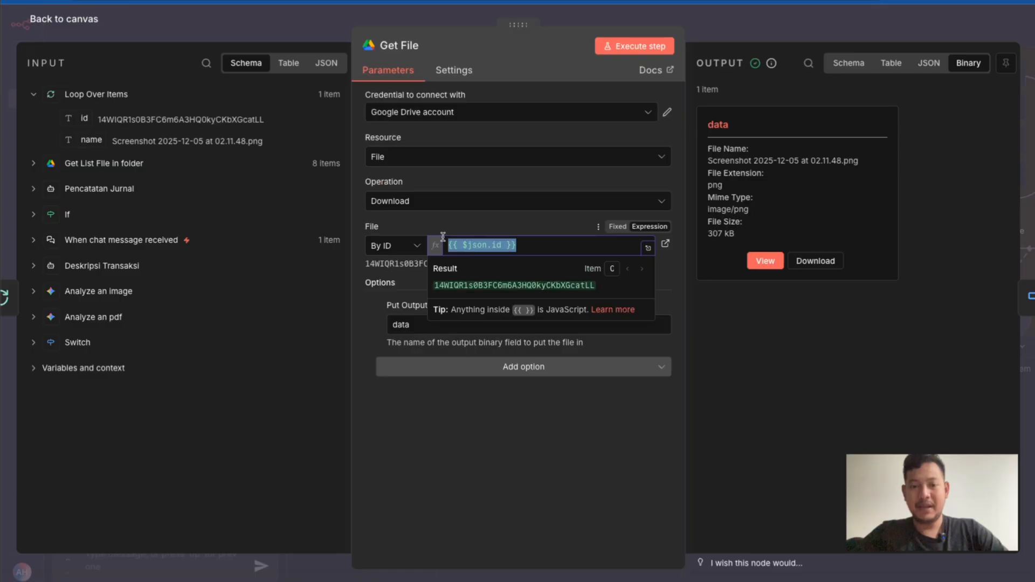
key(BackSpace)
click(357, 205)
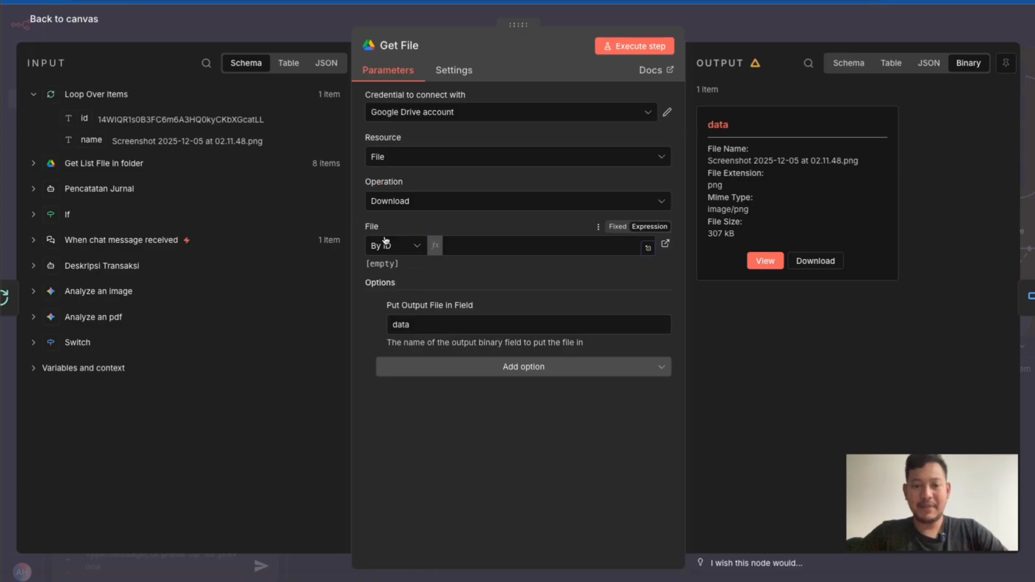
click(384, 246)
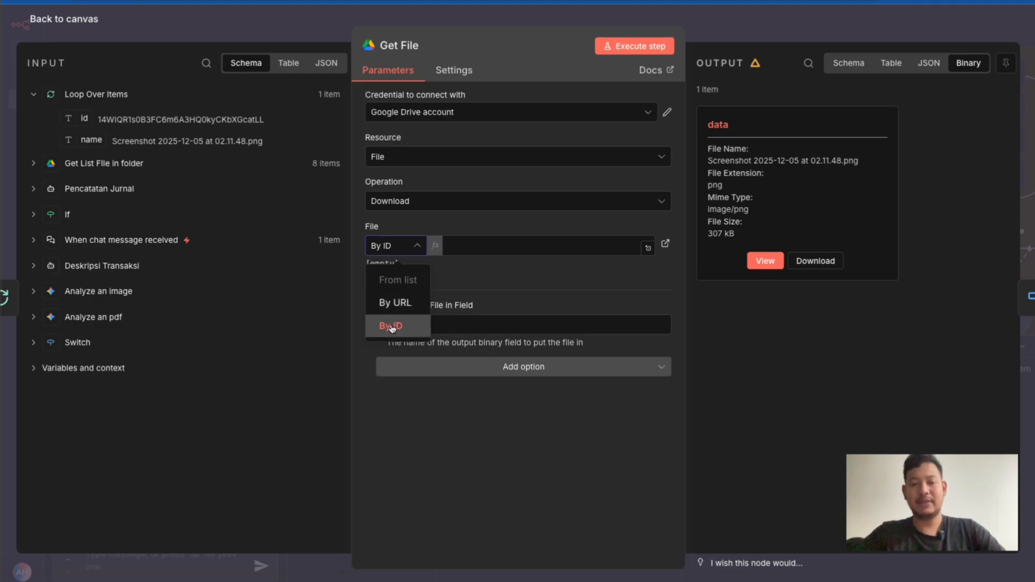
click(470, 225)
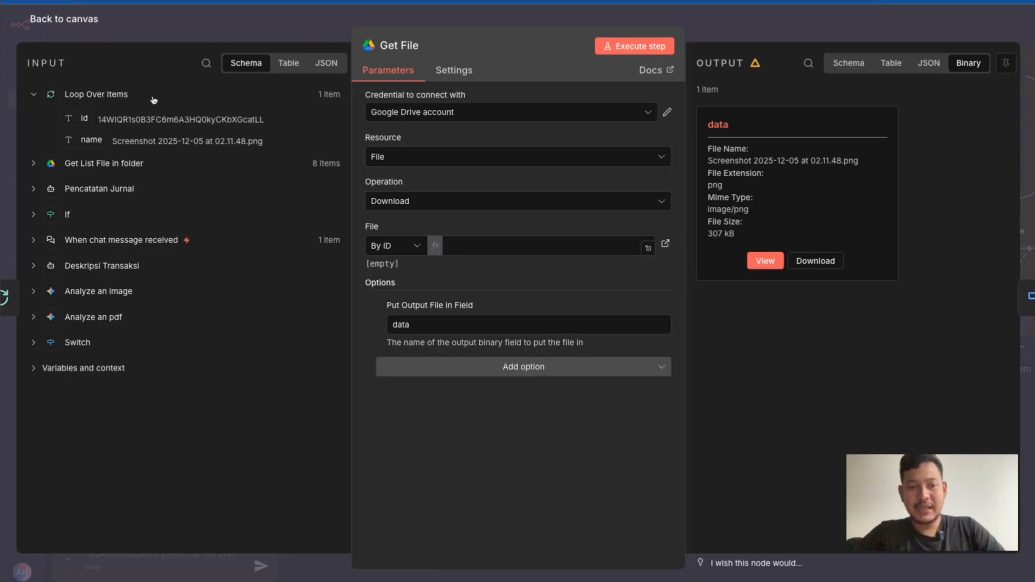
drag(70, 117, 456, 248)
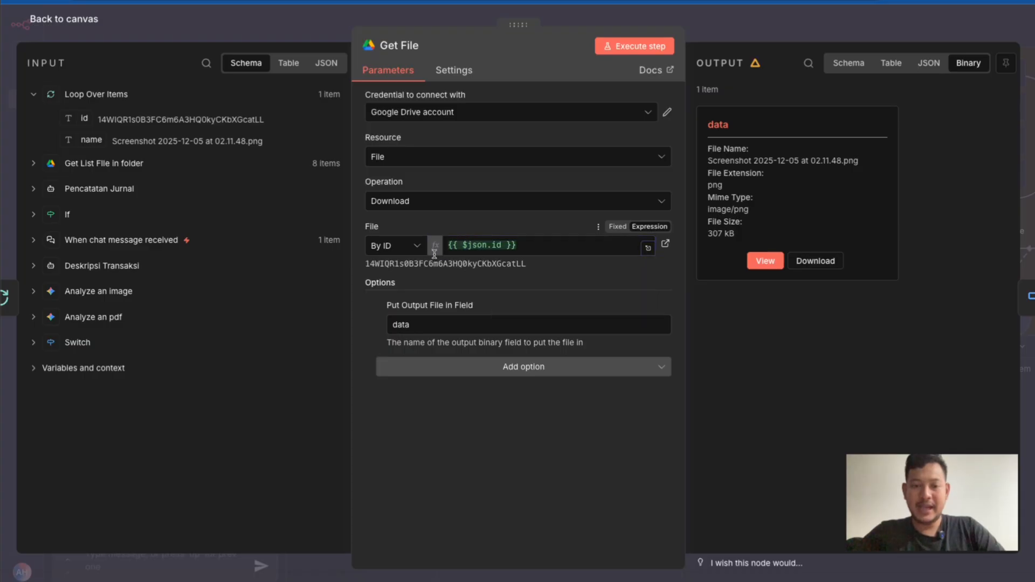
Examine Get File's resolved file ID, its output field name, and its output as schema, JSON and binary
double_click(368, 264)
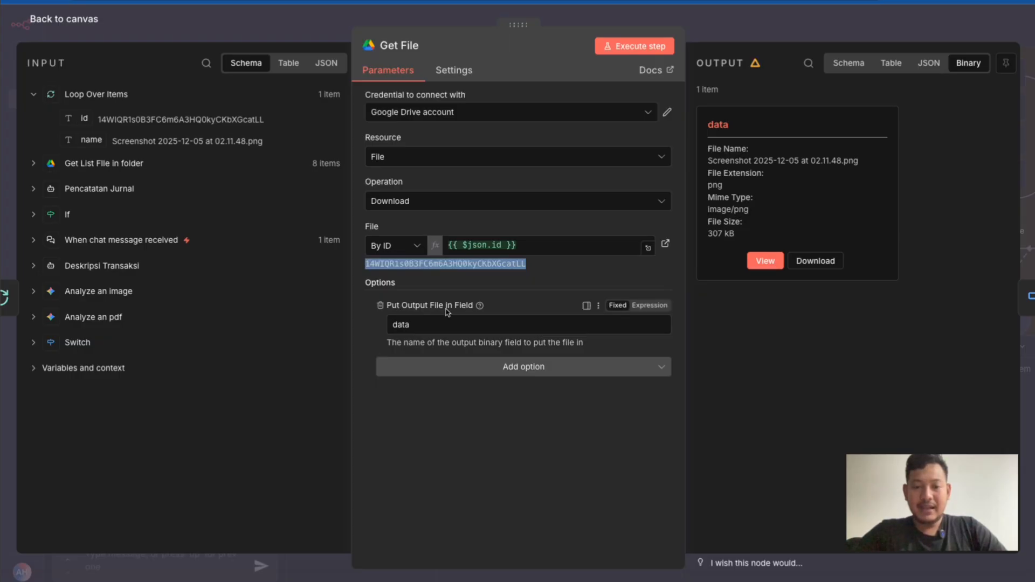
double_click(405, 325)
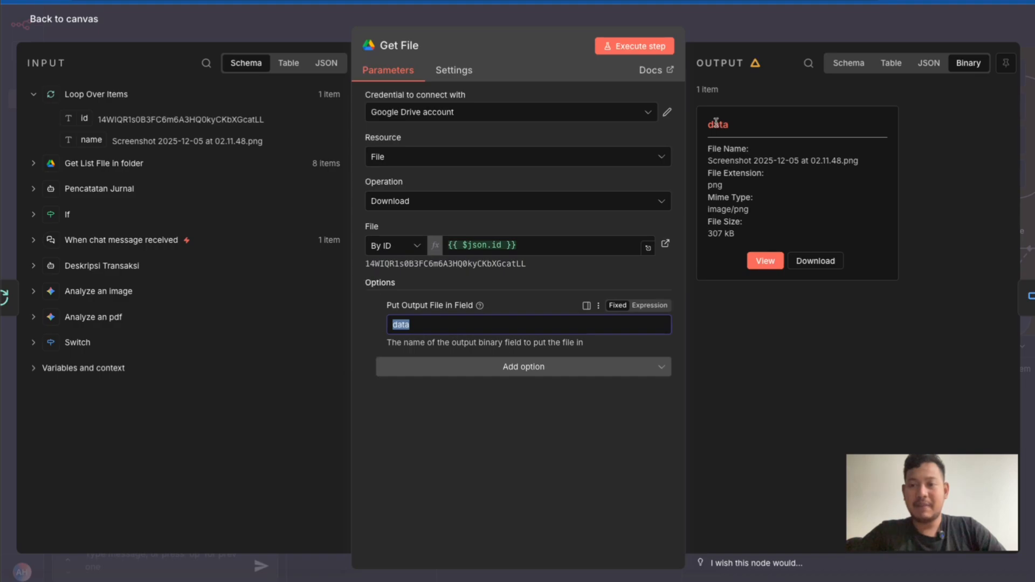
click(850, 64)
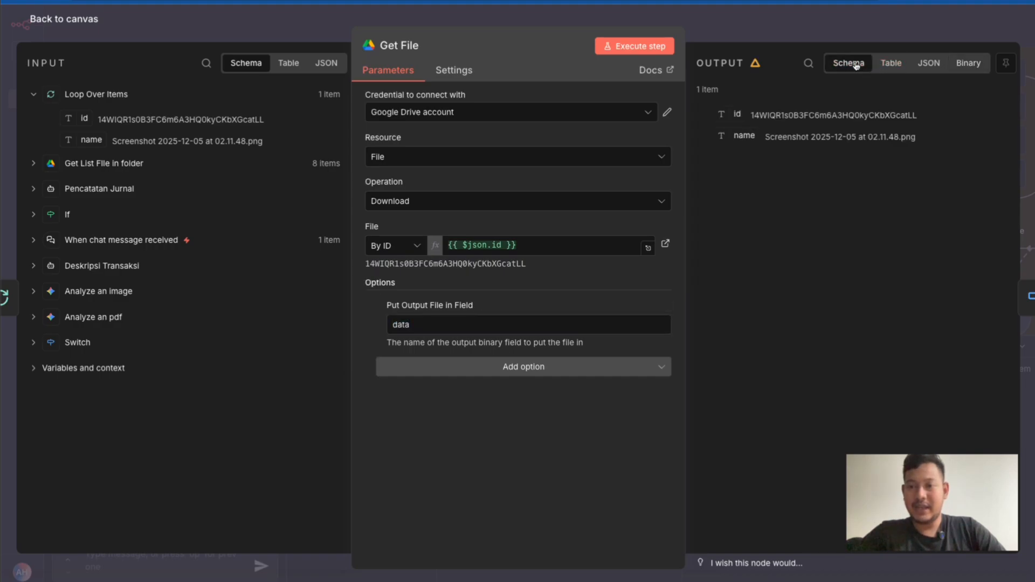
click(929, 63)
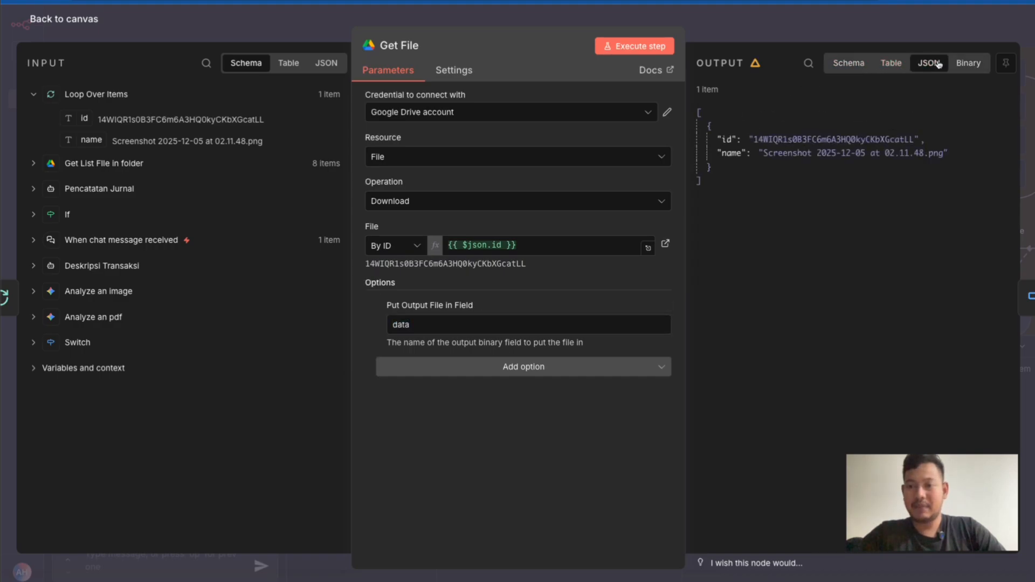
click(968, 63)
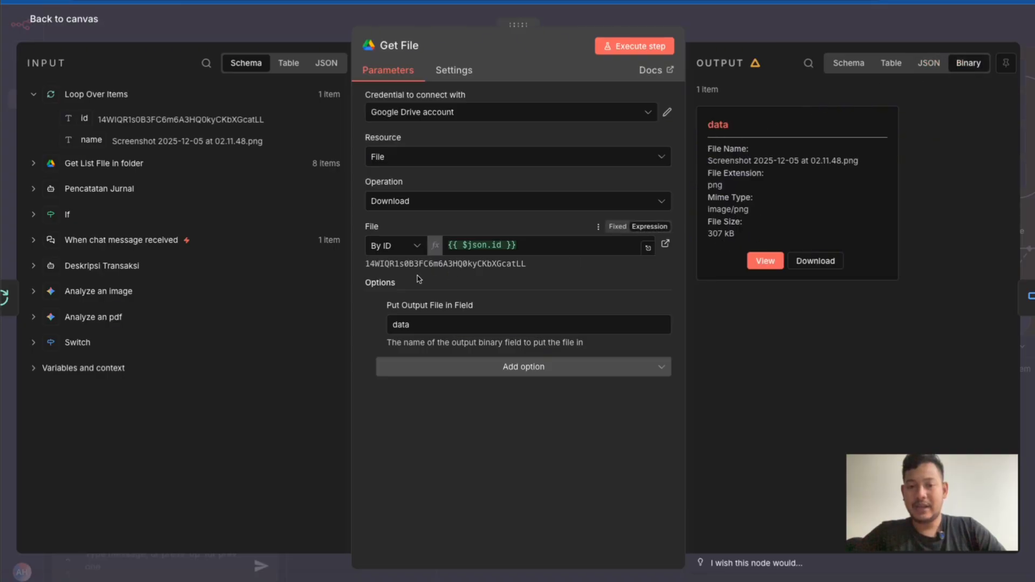
Examine the binary file's name and extension, preview the downloaded image, and return to the canvas
double_click(710, 126)
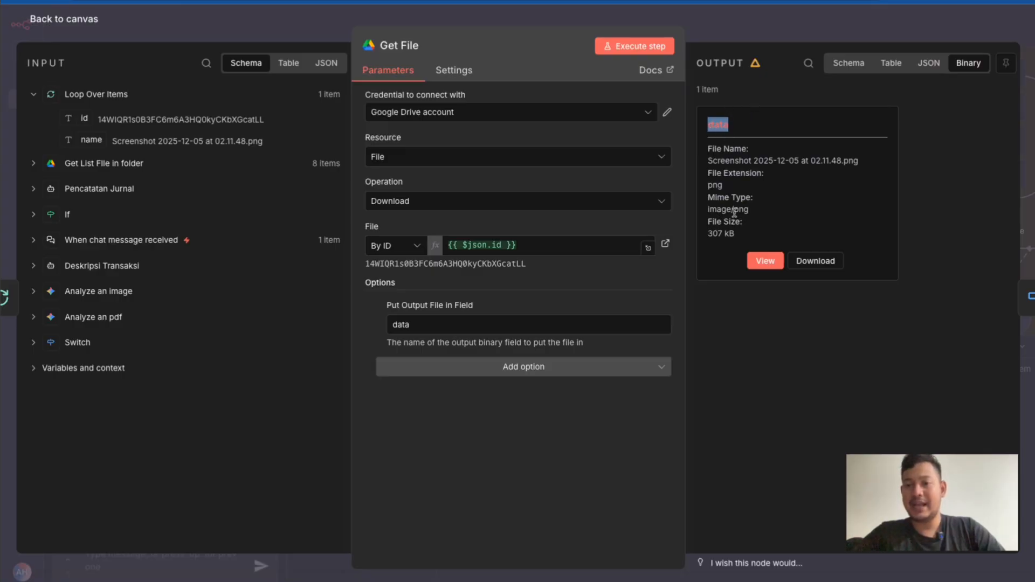
double_click(714, 150)
drag(713, 151, 742, 161)
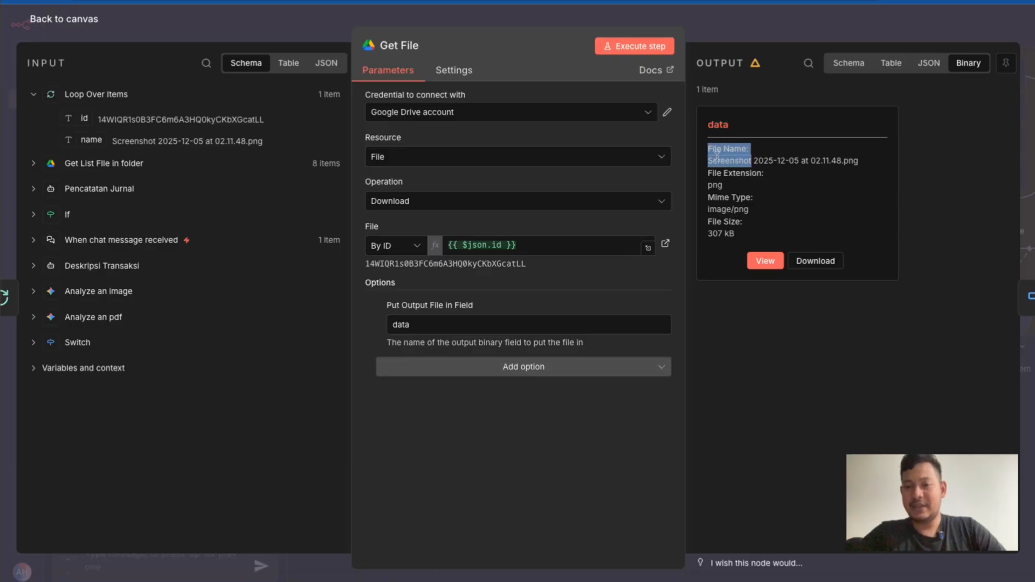
double_click(716, 159)
double_click(714, 184)
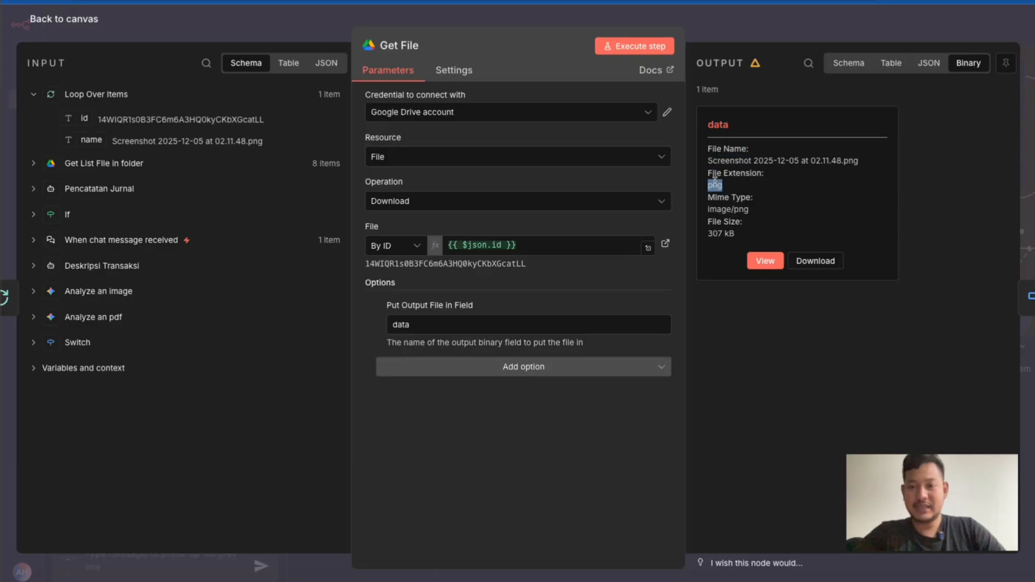
click(763, 264)
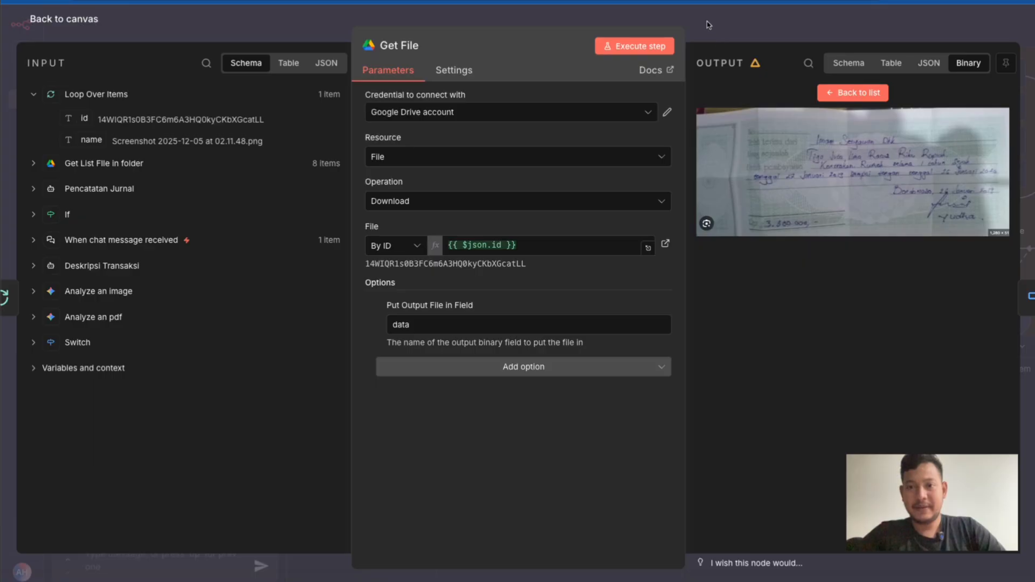
key(Escape)
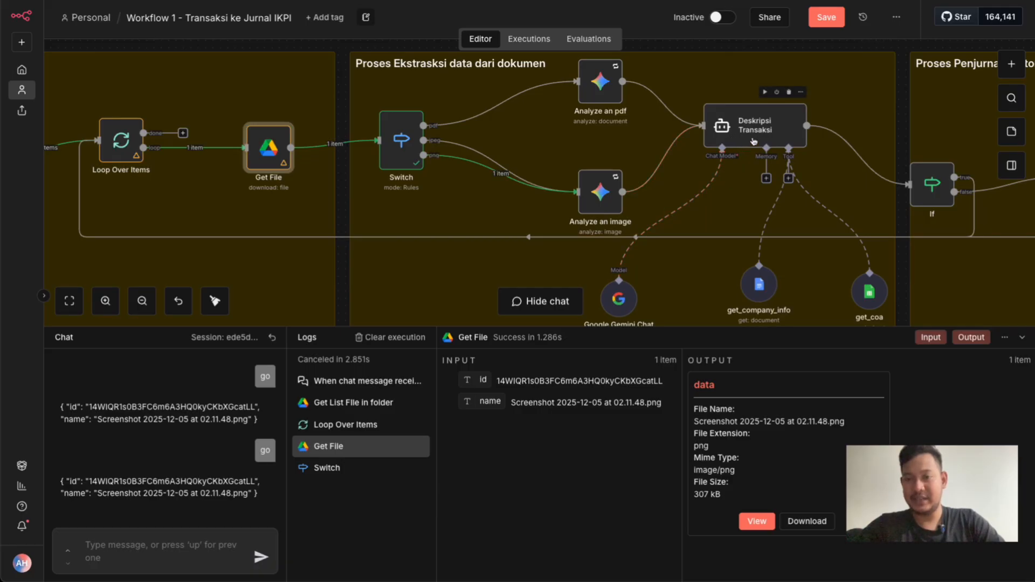
Look over the document extraction section, then open the Switch node and examine its MIME type routing rules and output names
scroll(753, 139, down, 1)
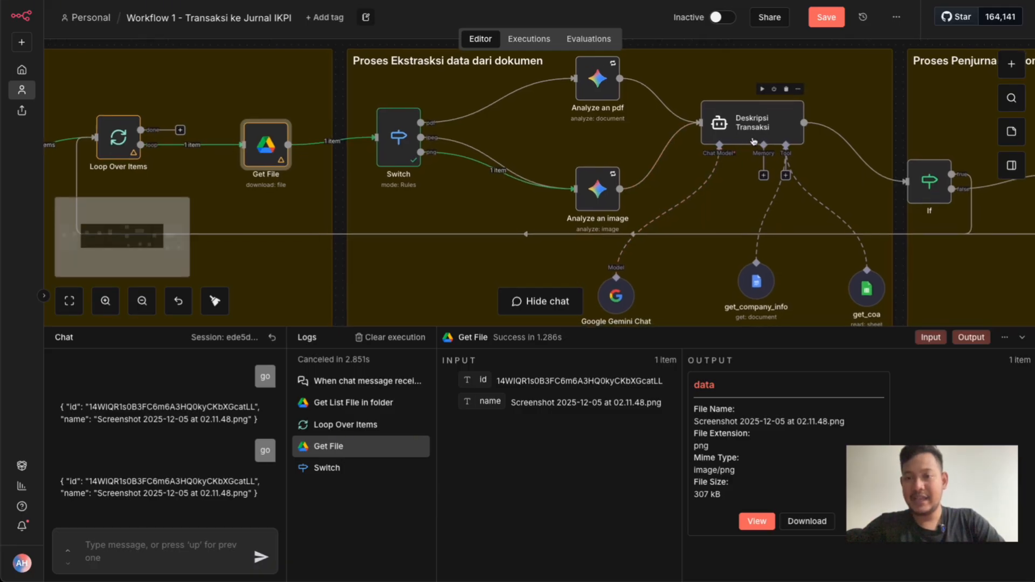
scroll(754, 138, down, 1)
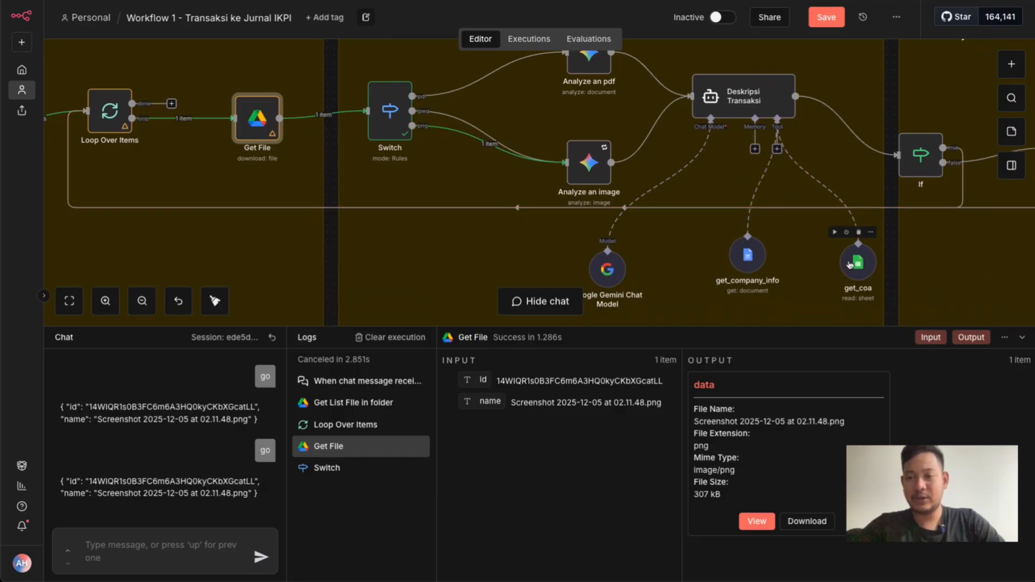
scroll(850, 264, down, 1)
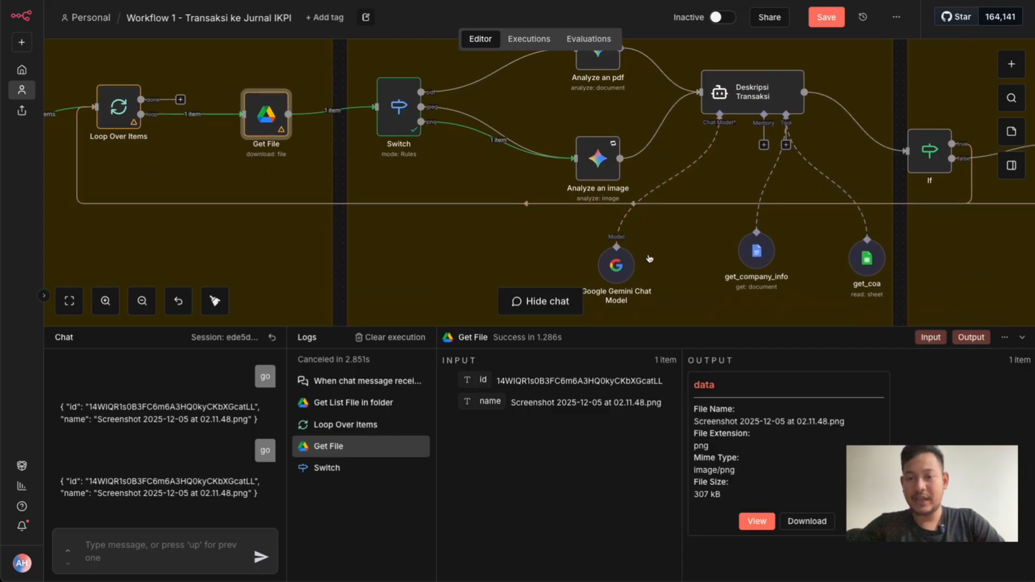
scroll(647, 260, down, 1)
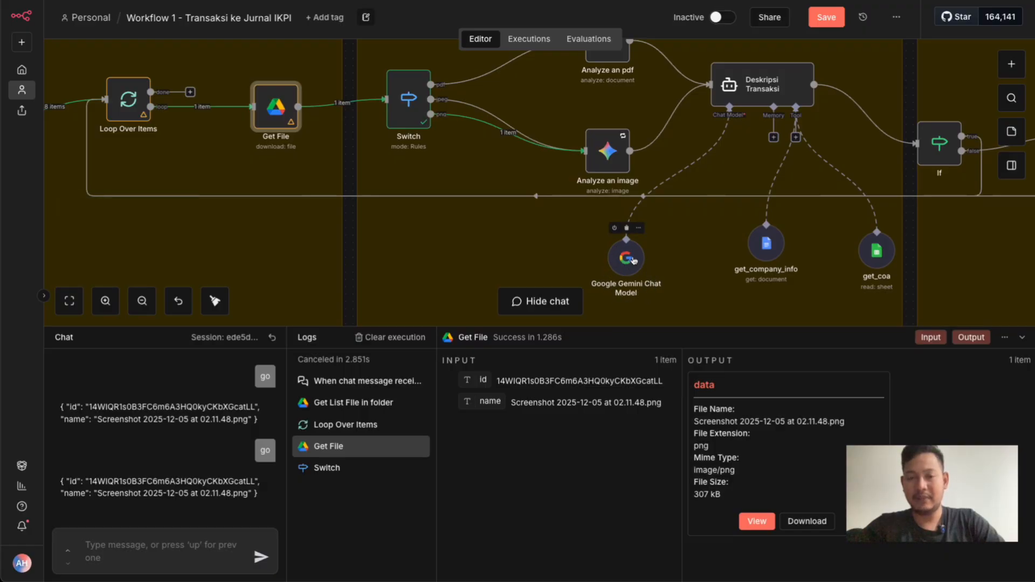
scroll(499, 185, up, 3)
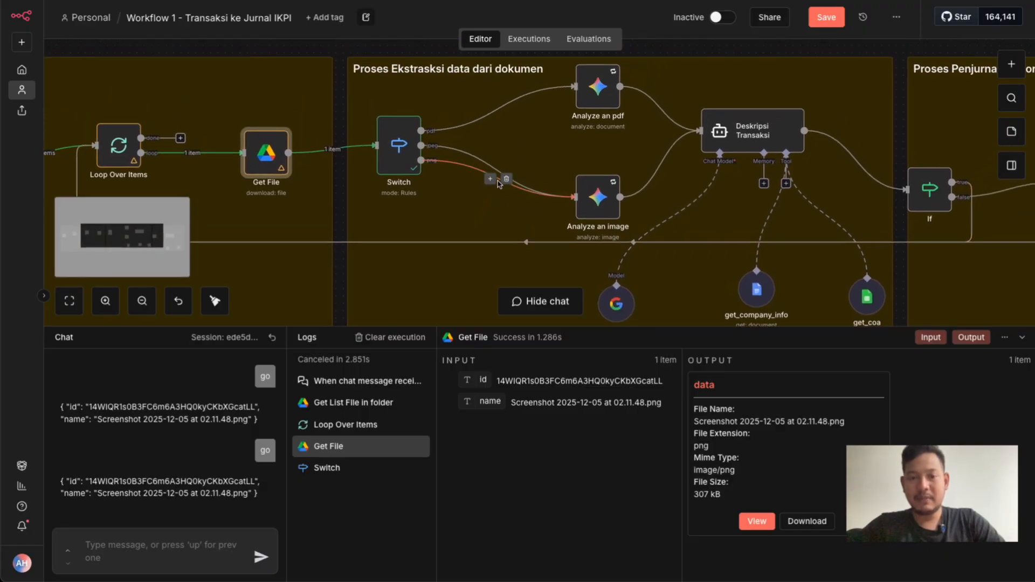
click(399, 152)
double_click(399, 153)
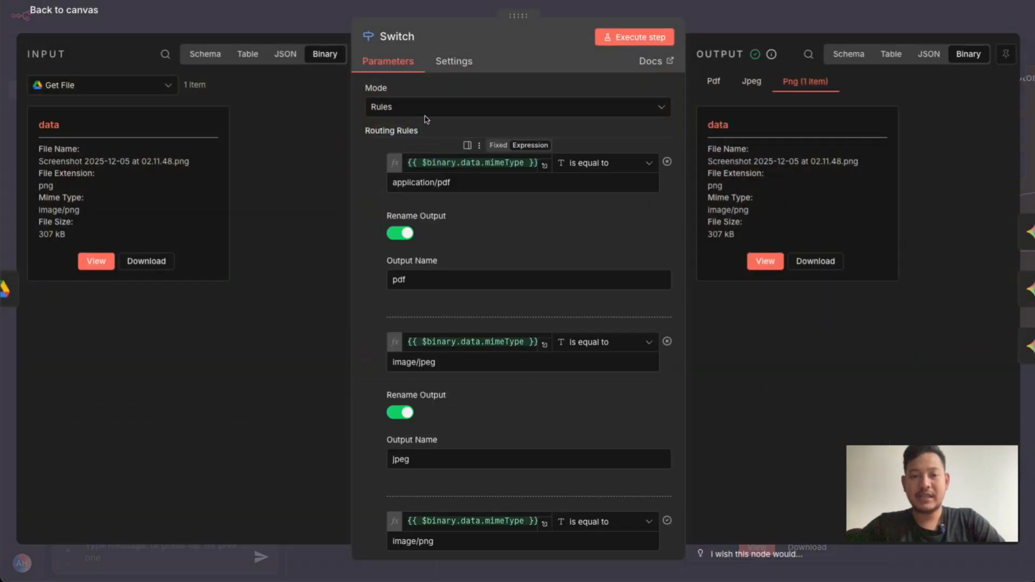
scroll(376, 157, down, 1)
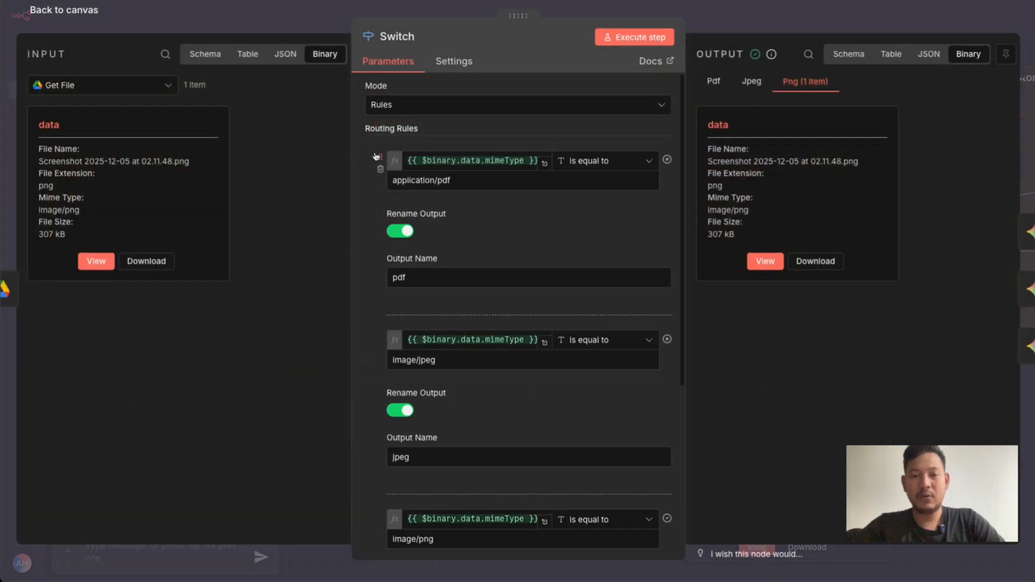
scroll(375, 157, up, 1)
scroll(376, 157, down, 3)
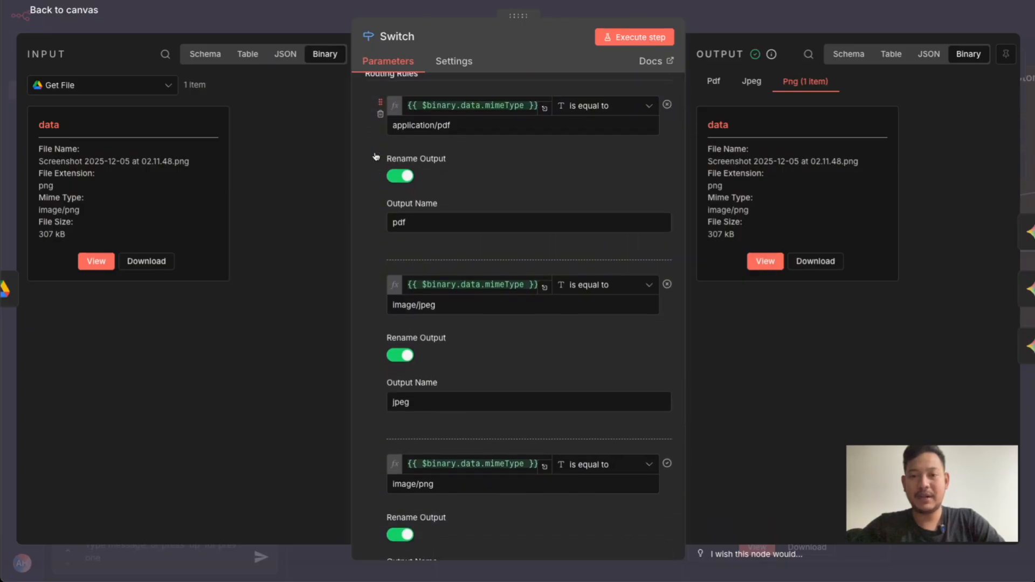
scroll(376, 157, up, 3)
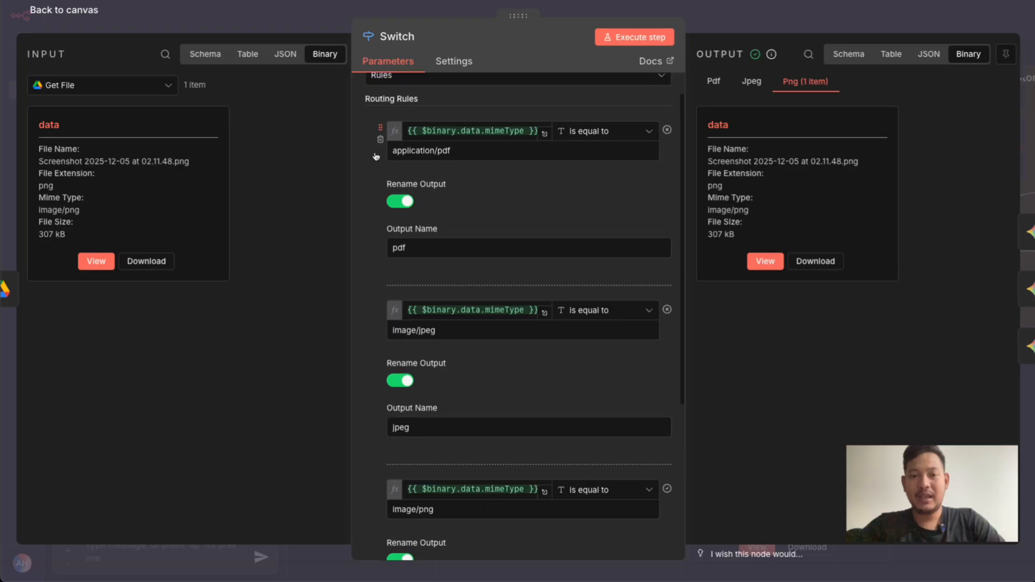
scroll(376, 157, up, 1)
scroll(381, 210, down, 1)
scroll(381, 211, down, 1)
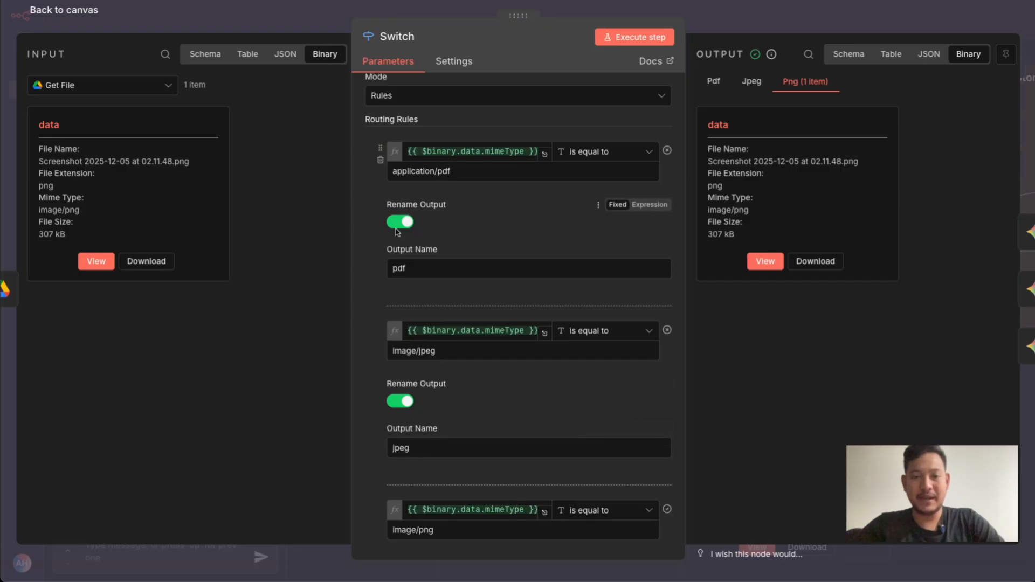
Compare the Switch rules' MIME type expression with the input file's MIME type, review the pdf, jpeg and png rules, and return to the canvas
scroll(366, 204, up, 1)
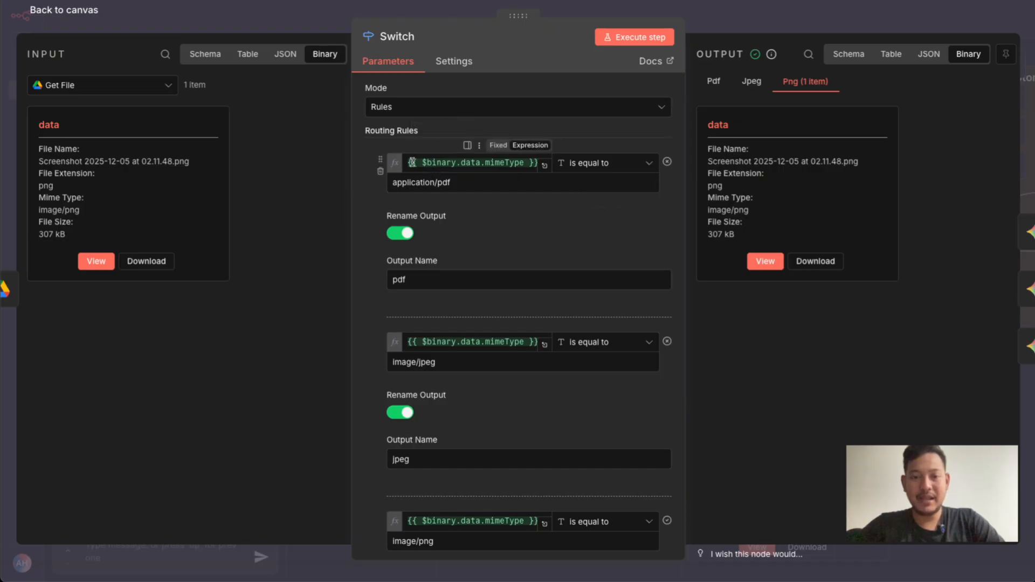
click(412, 163)
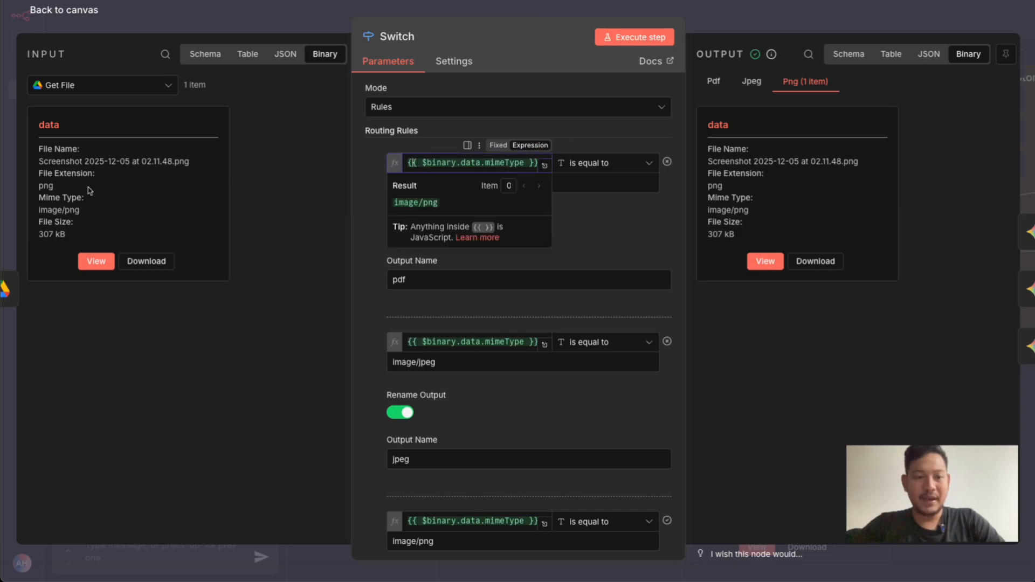
double_click(59, 210)
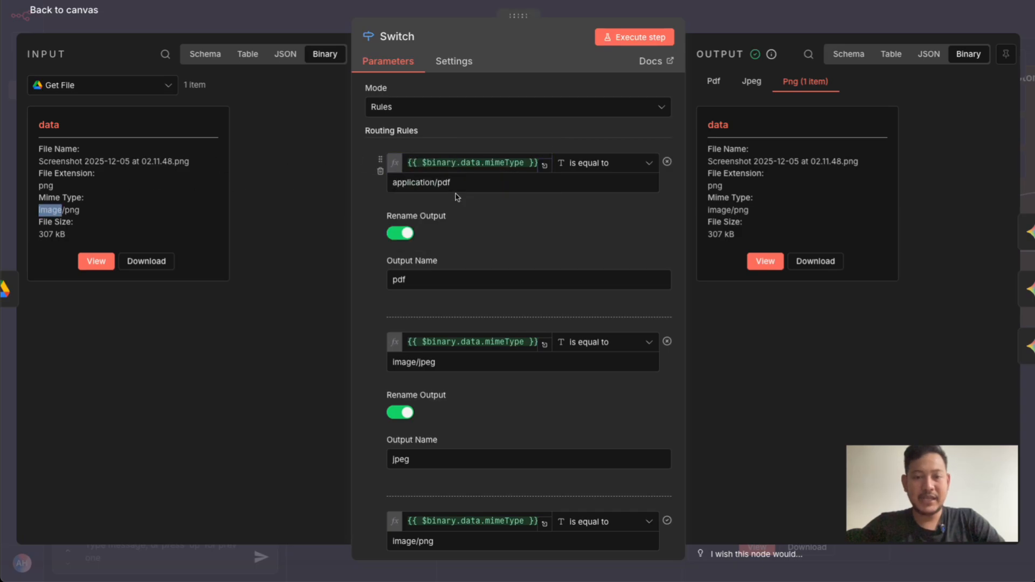
scroll(440, 243, down, 1)
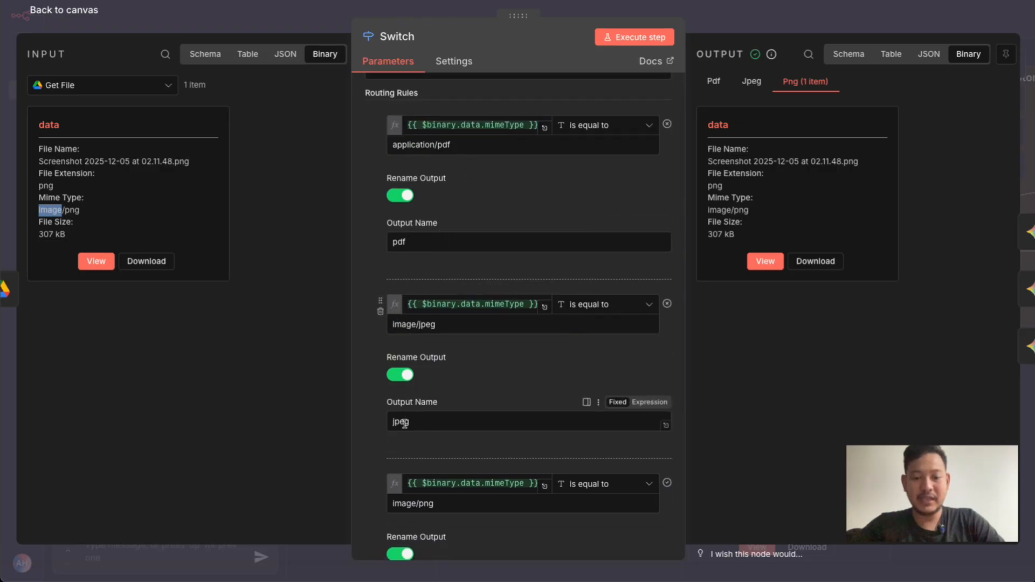
scroll(398, 517, down, 1)
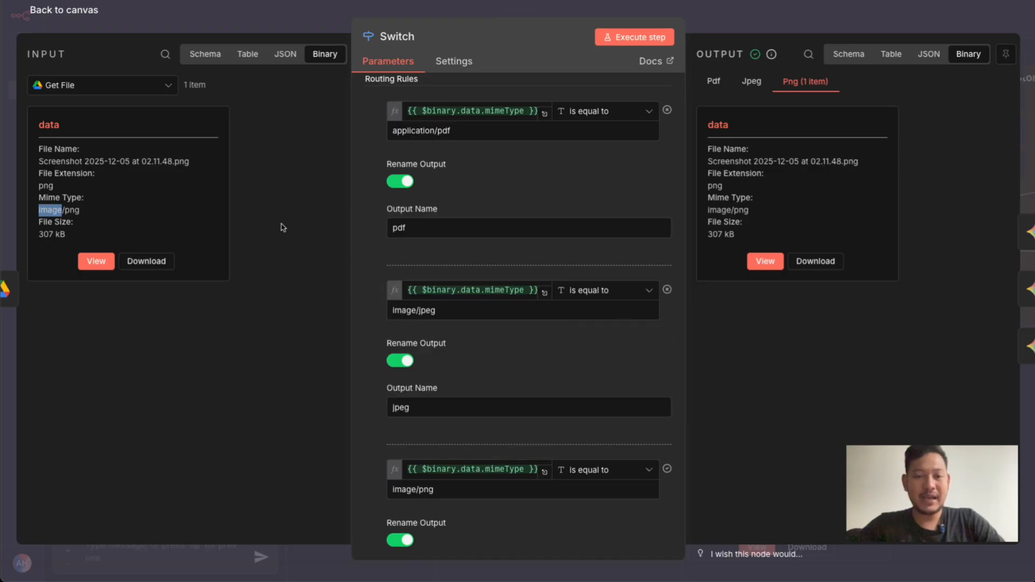
scroll(460, 169, up, 2)
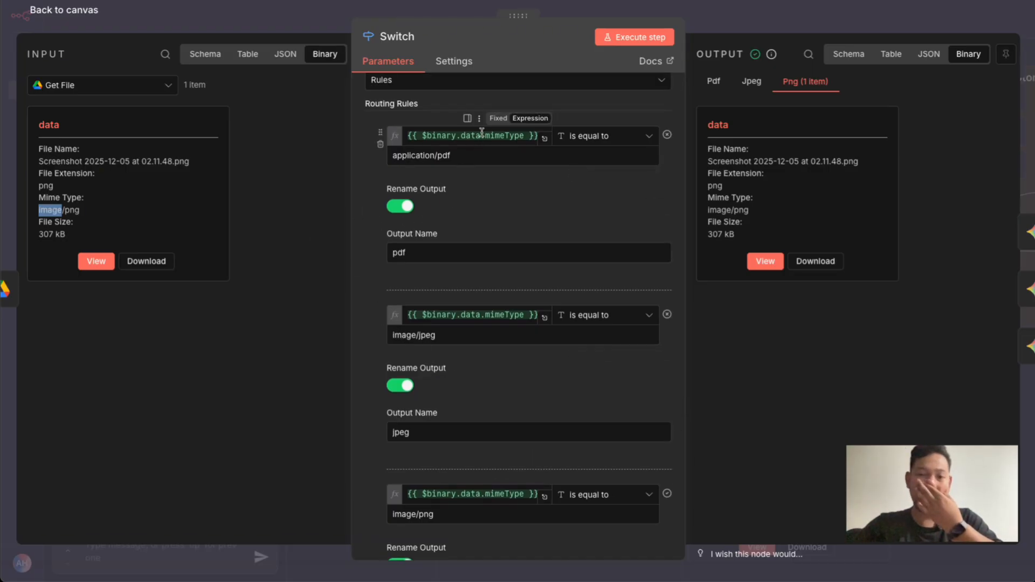
click(389, 10)
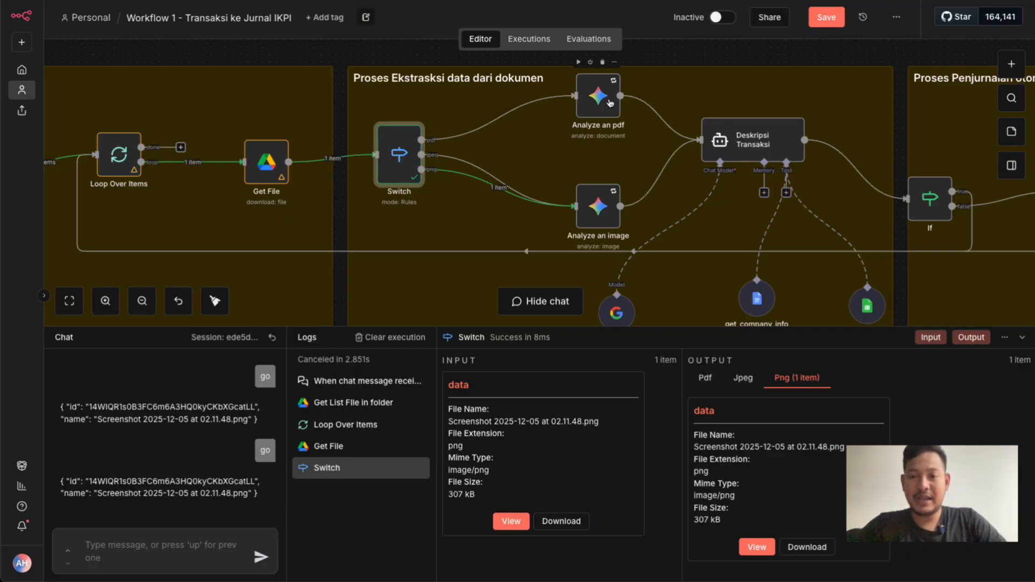
Open the Analyze an image node and examine its resource, operation and model choices, keeping Image, Analyze Image and models/gemini-2.5-flash-lite
mouse_move(568, 114)
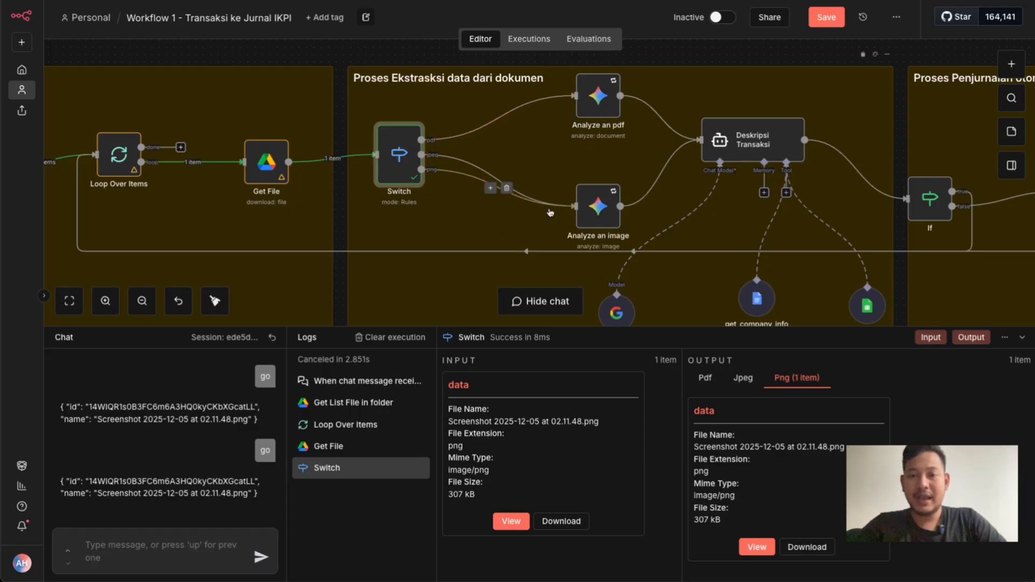
click(593, 205)
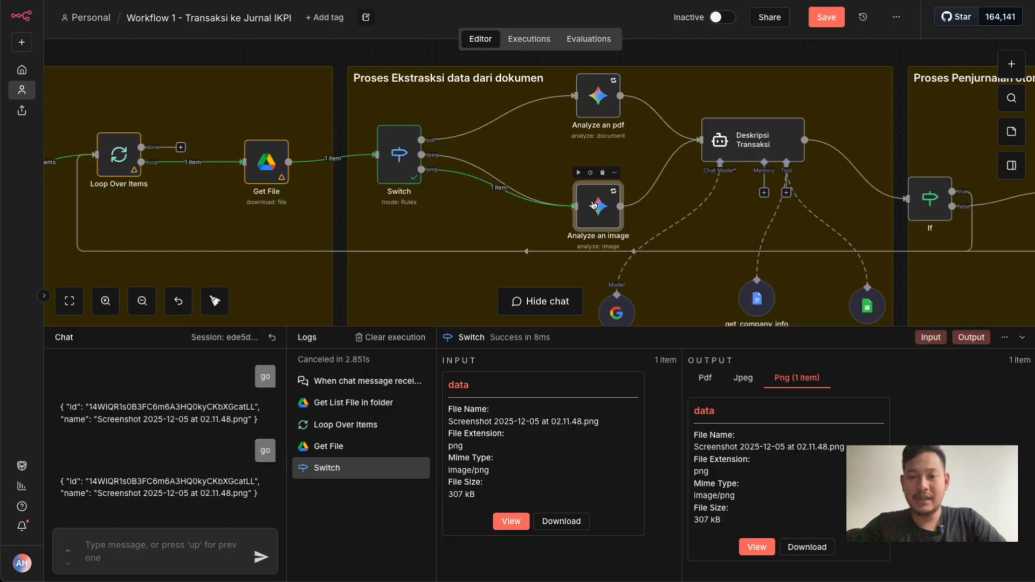
double_click(594, 206)
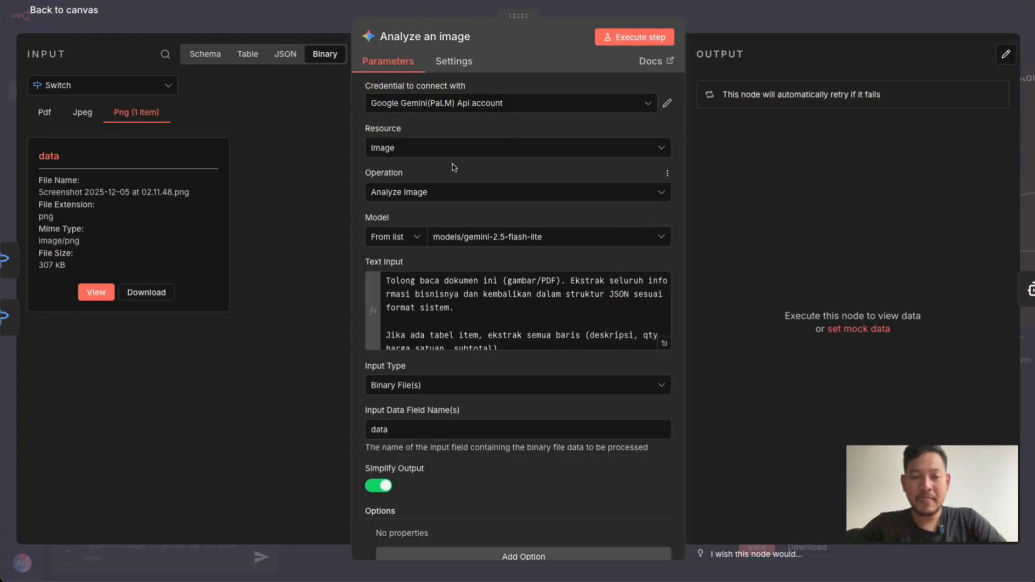
click(440, 157)
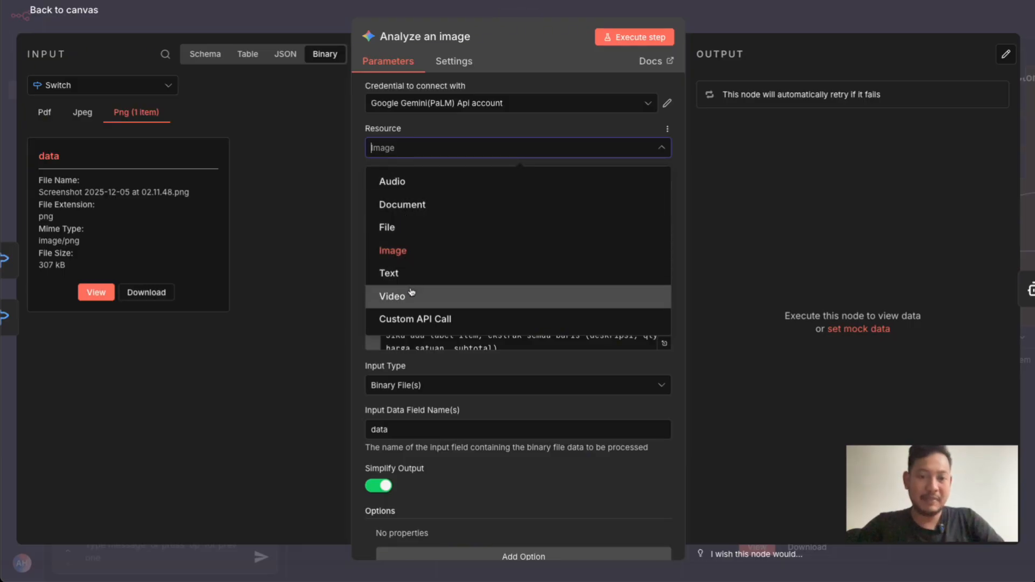
click(418, 261)
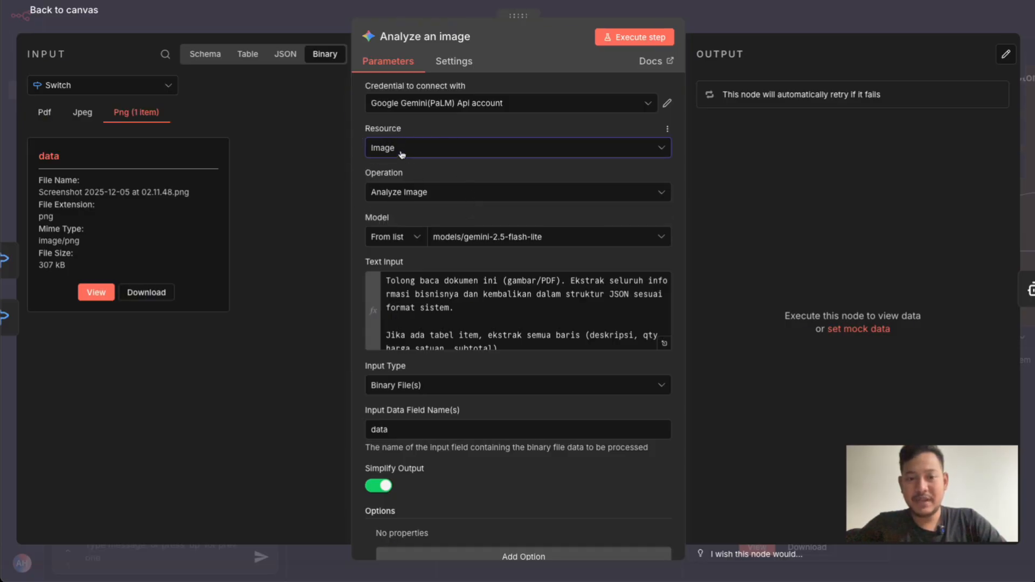
click(412, 193)
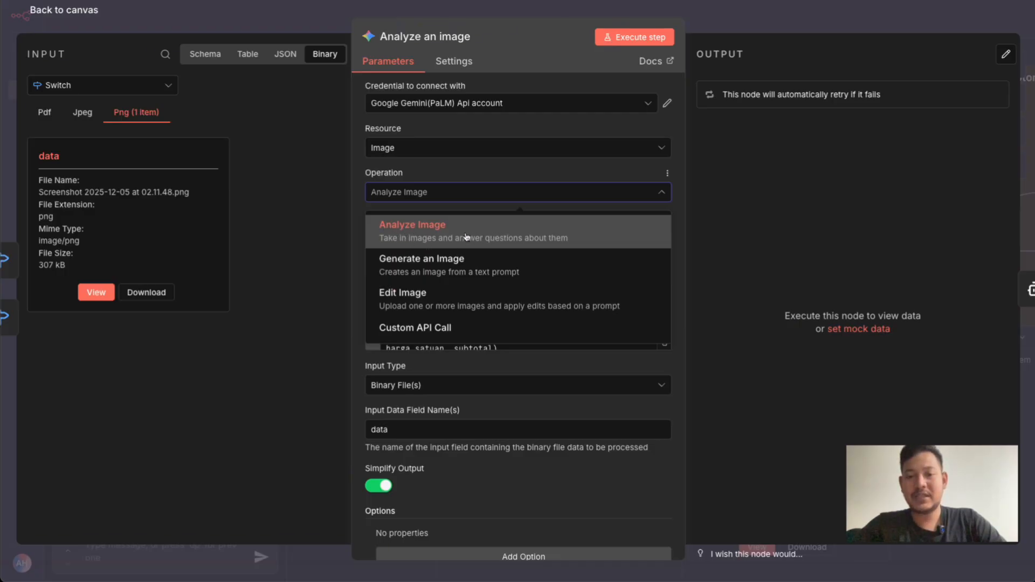
click(498, 241)
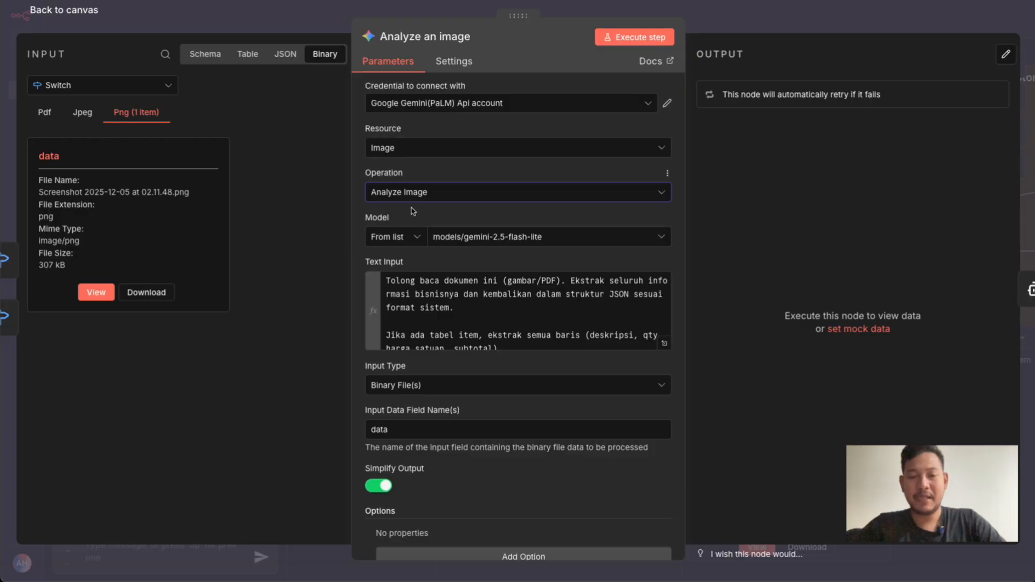
click(459, 239)
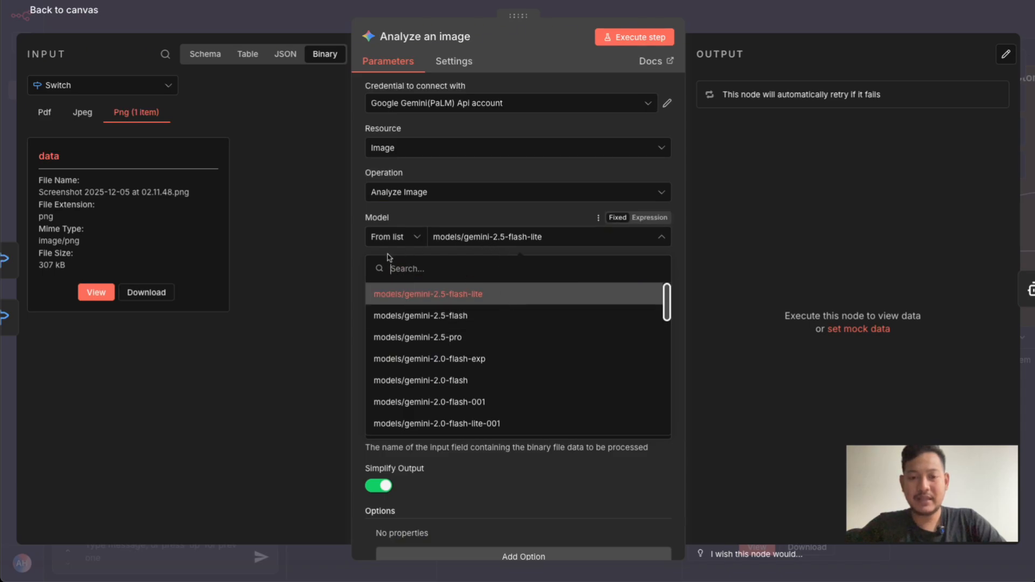
click(365, 257)
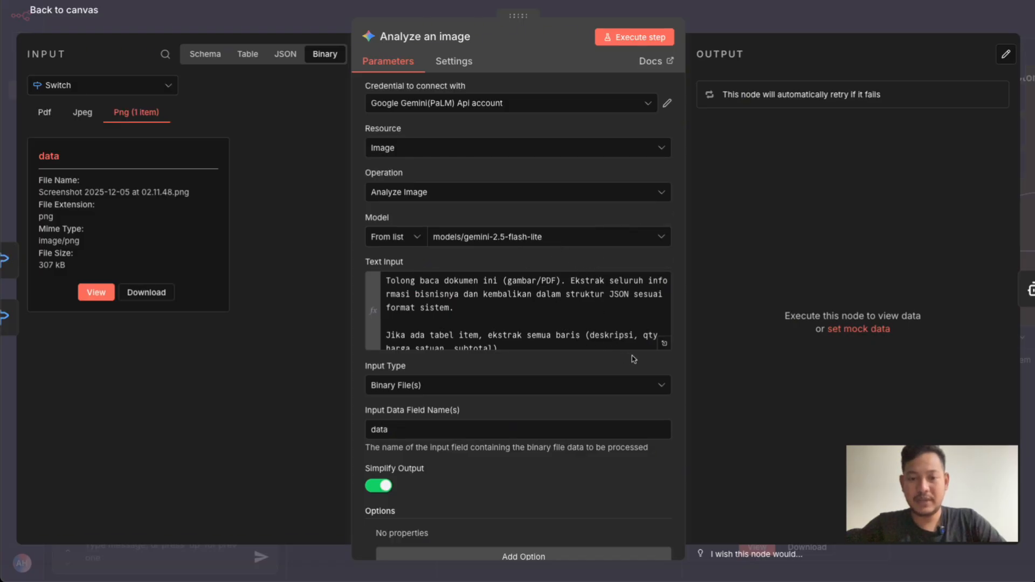
Expand Analyze an image's text input, read through the extraction prompt, highlight its opening instruction, and close the expanded editor
click(664, 345)
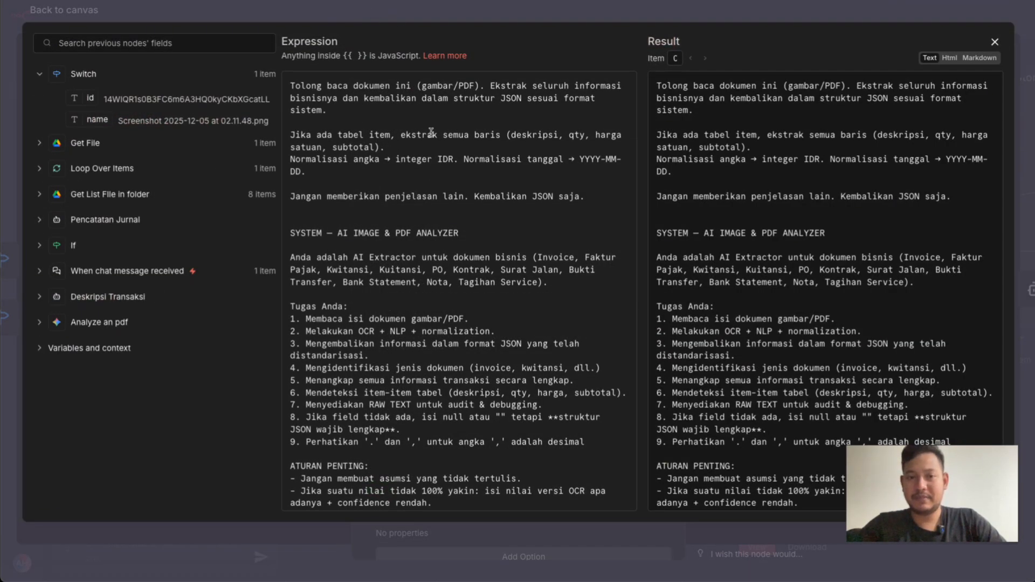
scroll(429, 162, down, 15)
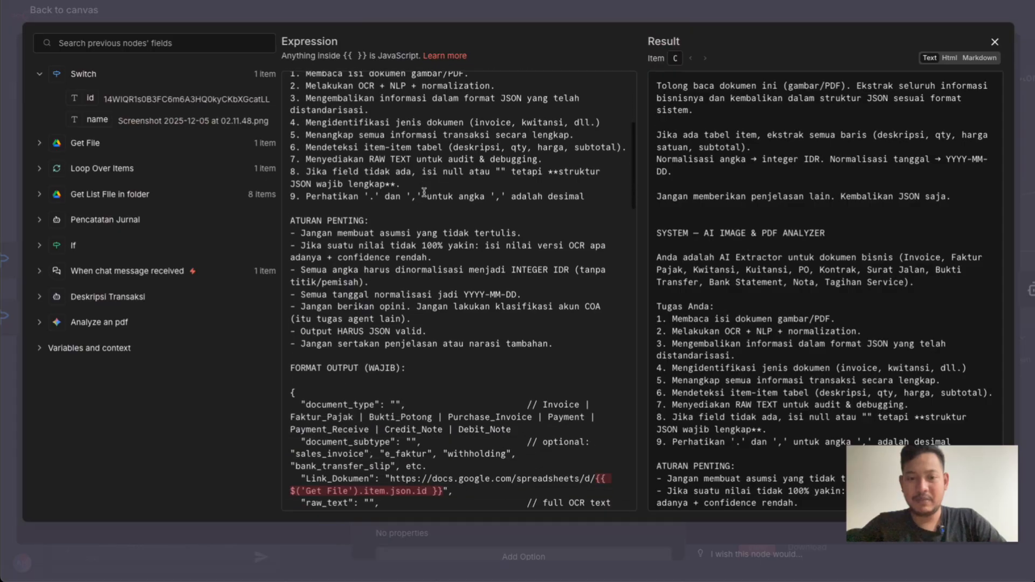
scroll(424, 192, up, 10)
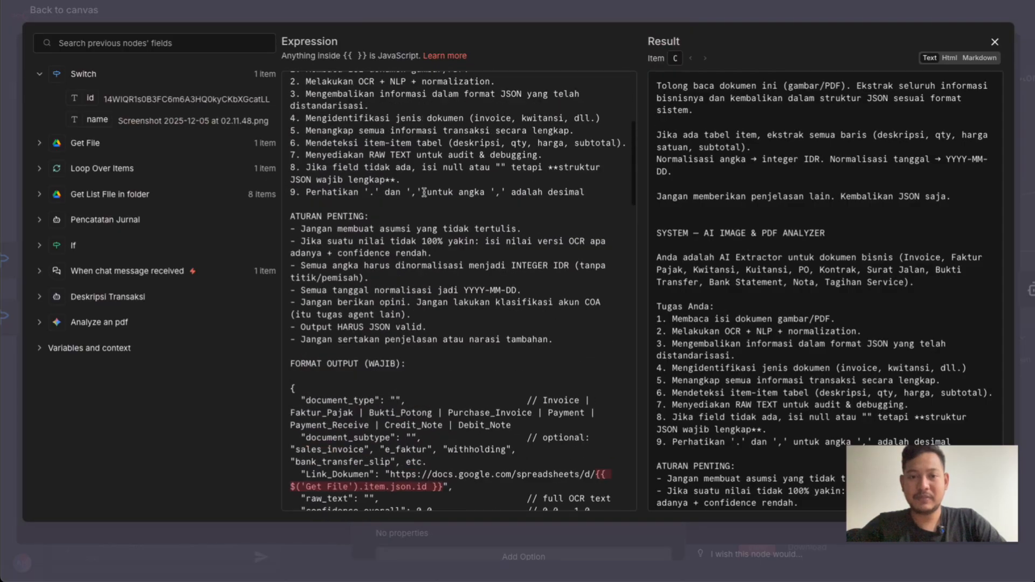
scroll(423, 192, up, 2)
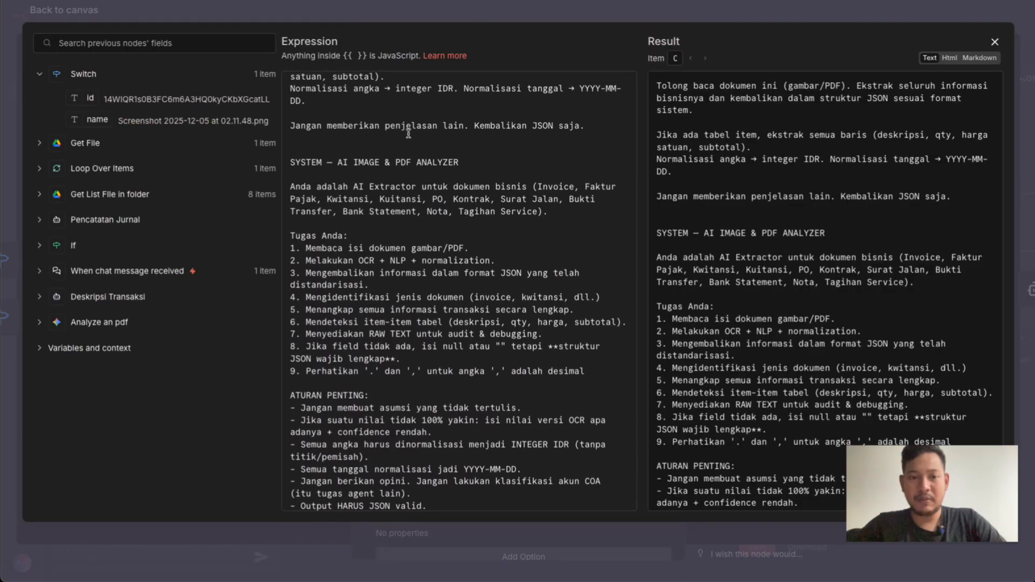
scroll(349, 163, up, 2)
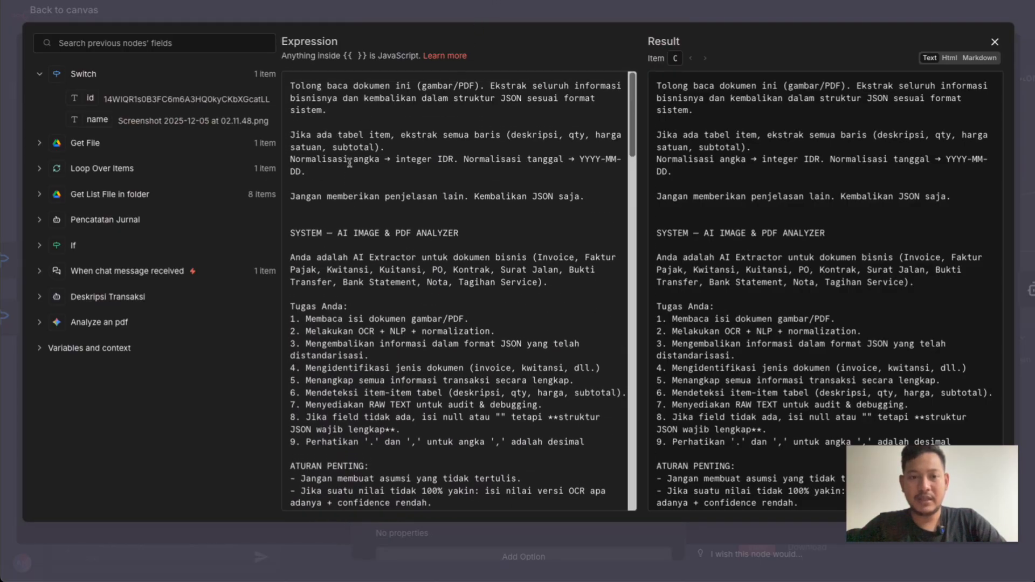
double_click(300, 86)
drag(300, 86, 355, 104)
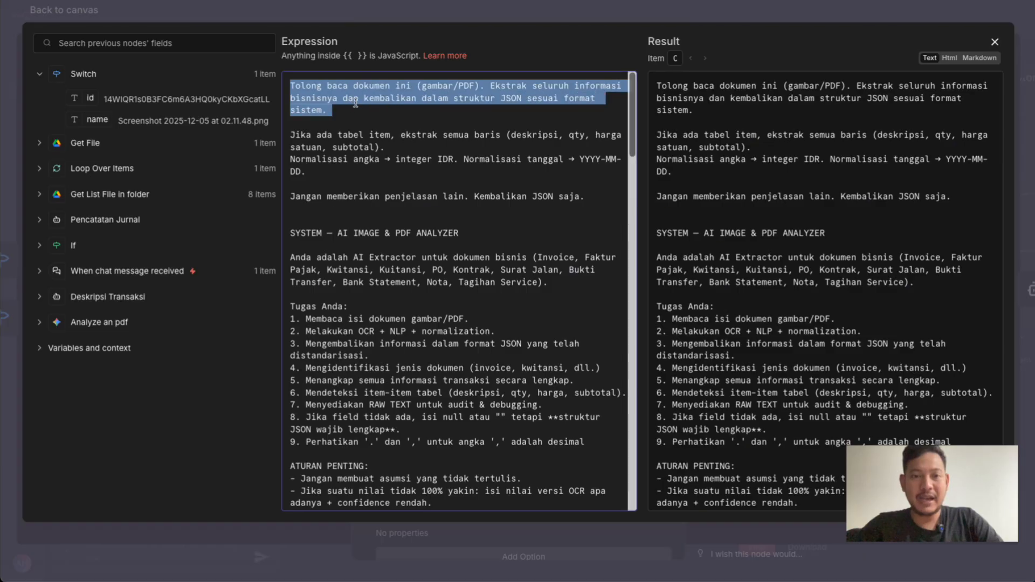
click(406, 12)
Review Analyze an image's operation, input type choices, input data field name and remaining options, keeping Analyze Image and Binary File(s), and return to the canvas
click(416, 191)
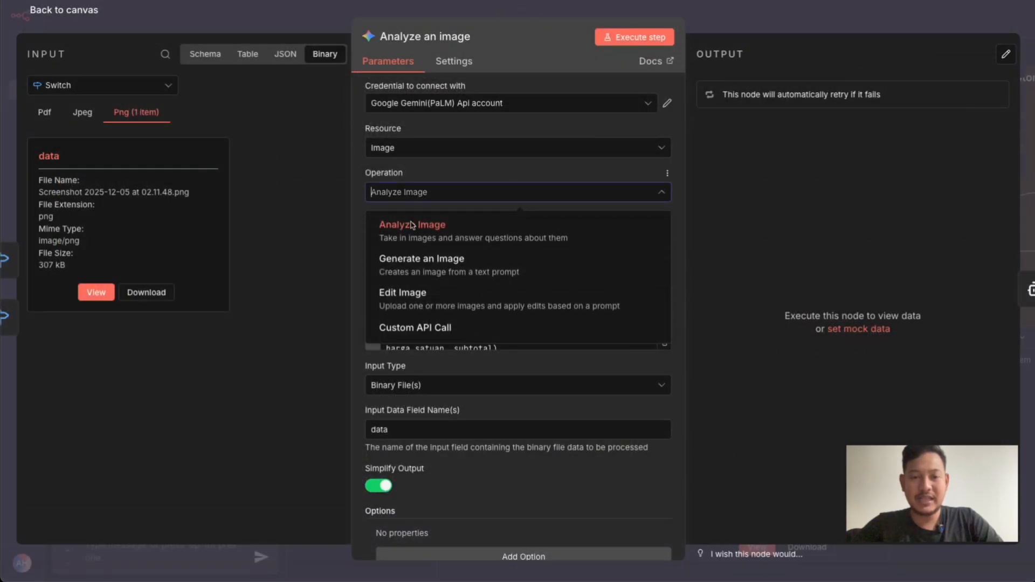
click(427, 229)
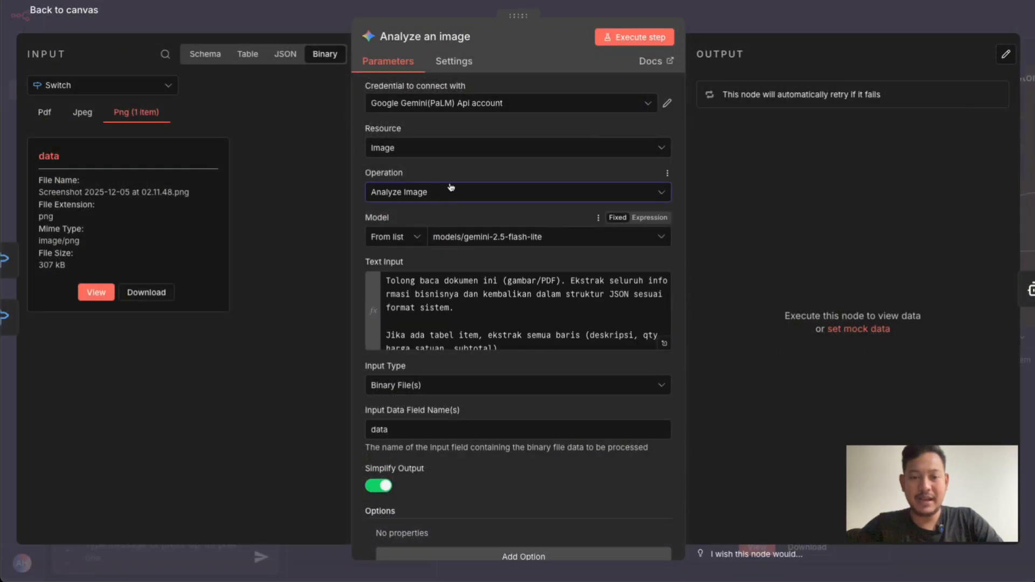
scroll(470, 330, down, 2)
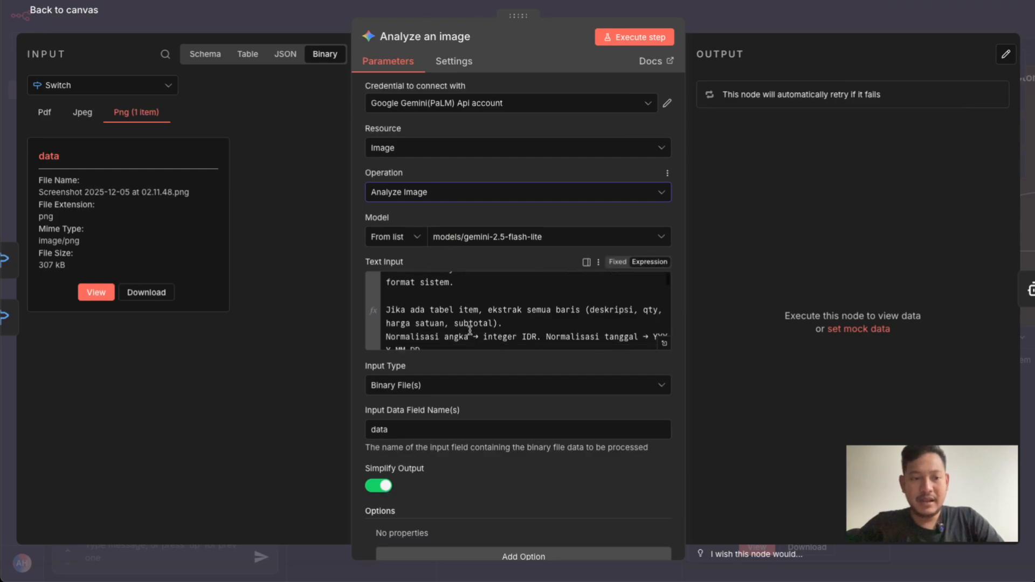
click(465, 387)
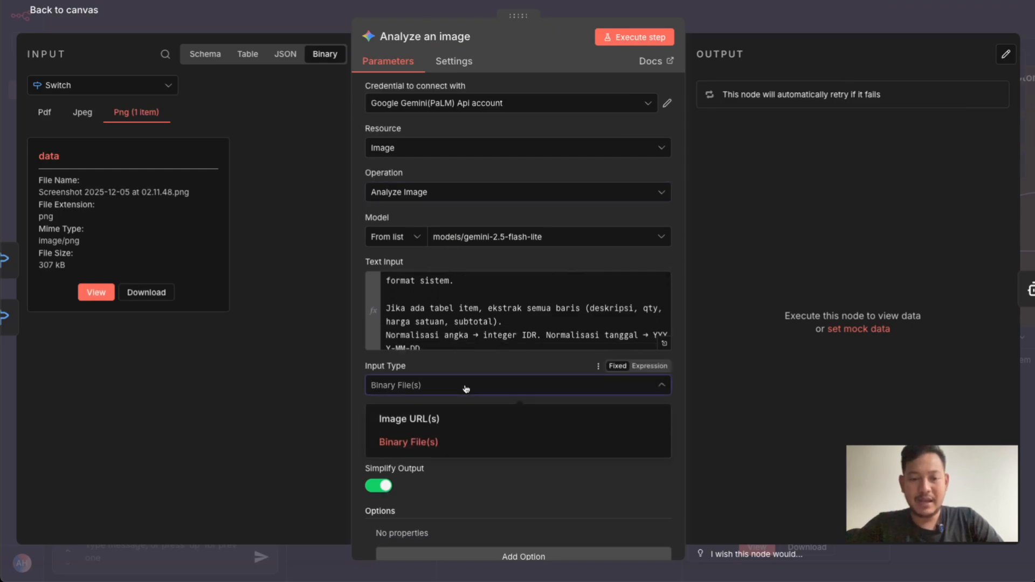
click(356, 366)
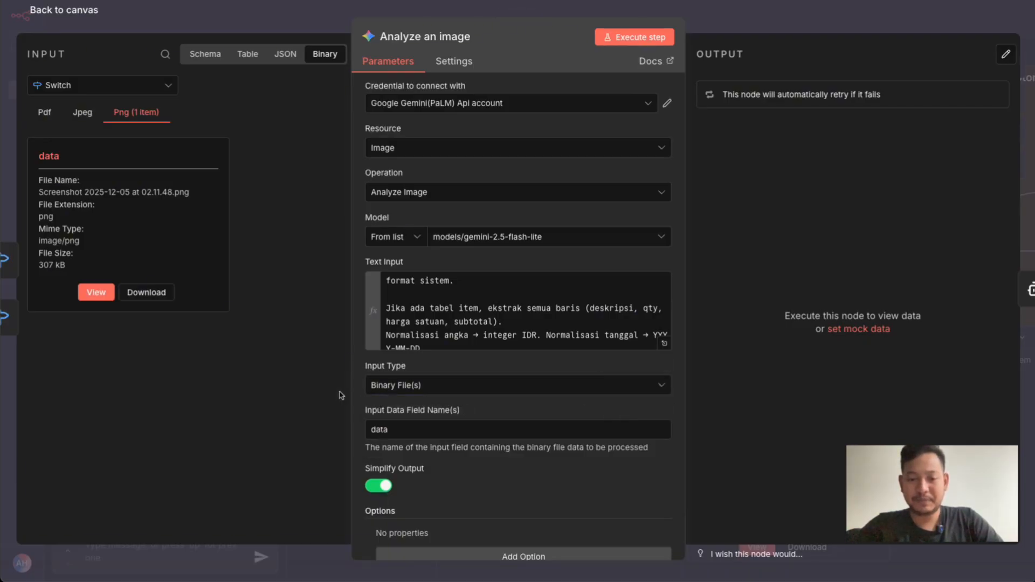
mouse_move(381, 433)
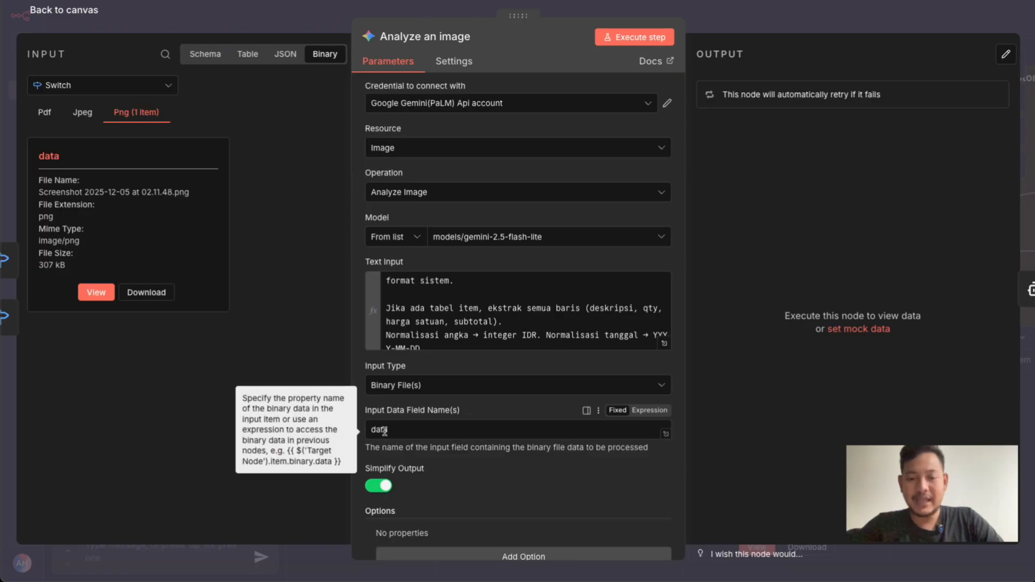
scroll(391, 430, down, 1)
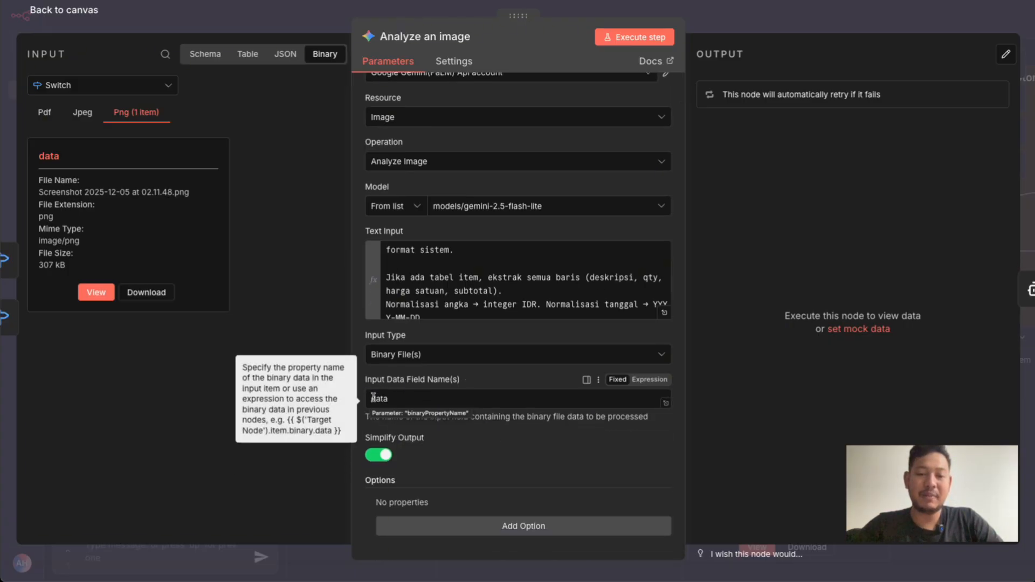
click(693, 18)
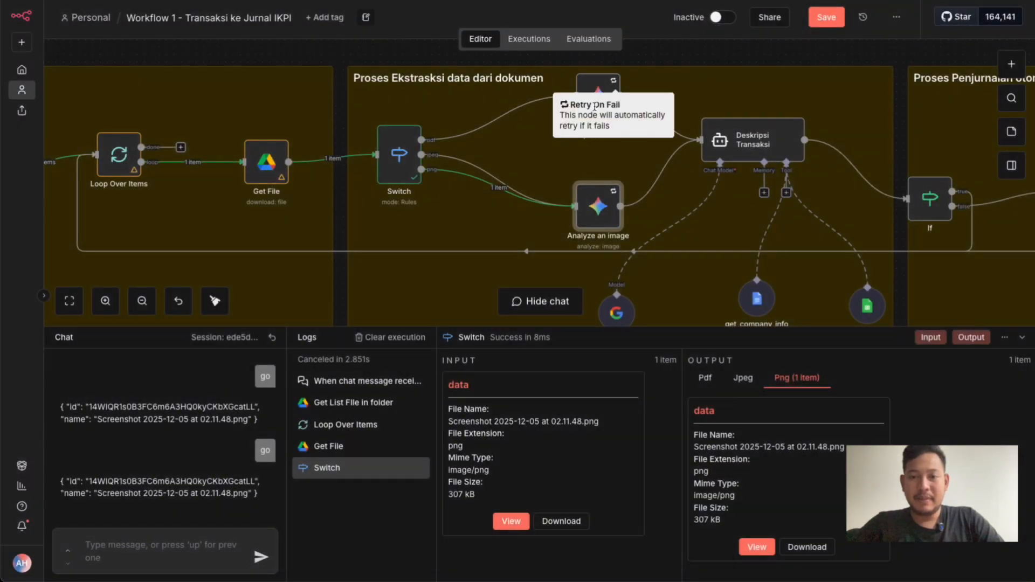
Open the Analyze an pdf node and examine its resource setting and available operations, keeping Analyze Document
click(598, 89)
double_click(597, 89)
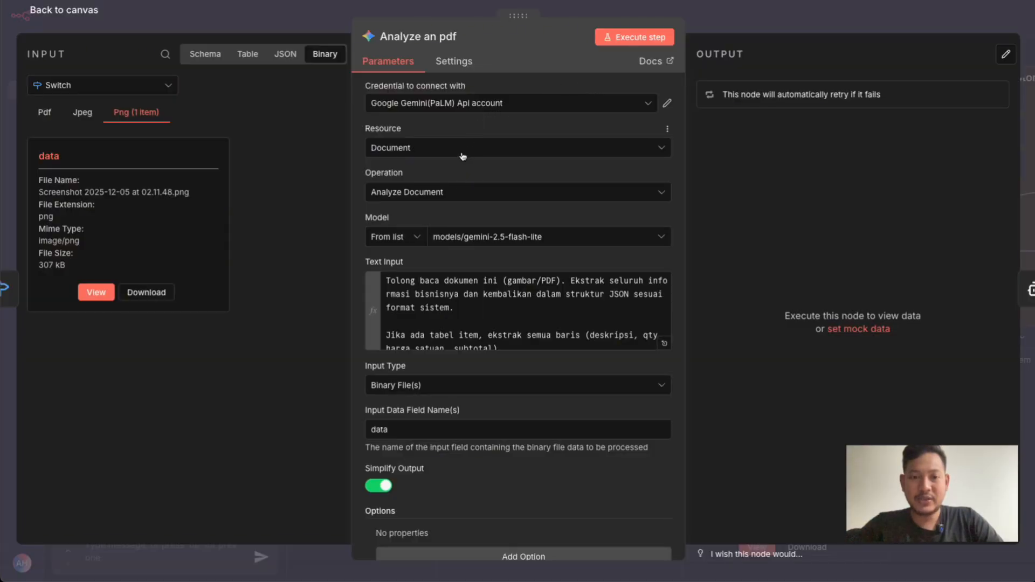
click(436, 196)
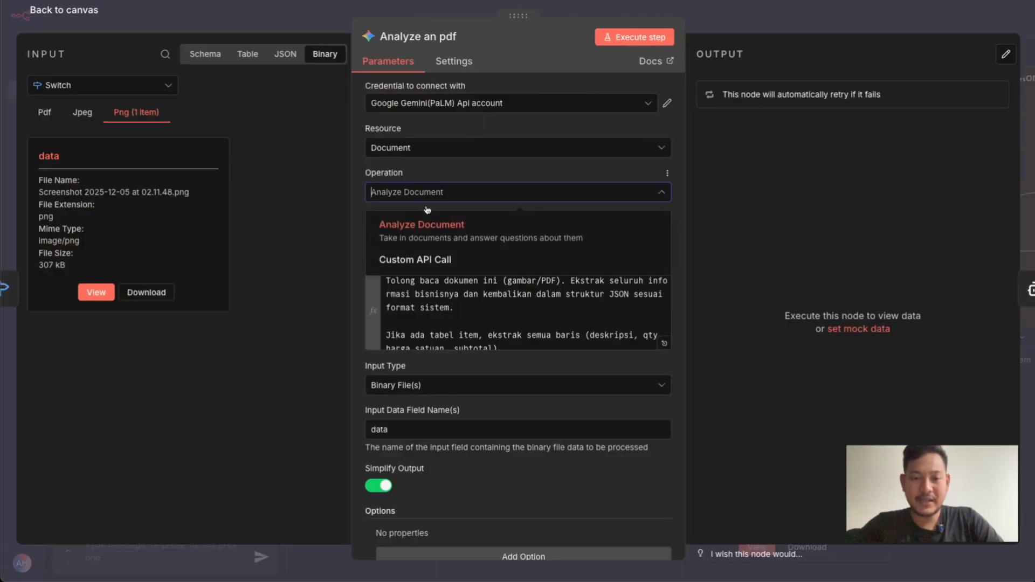
click(470, 167)
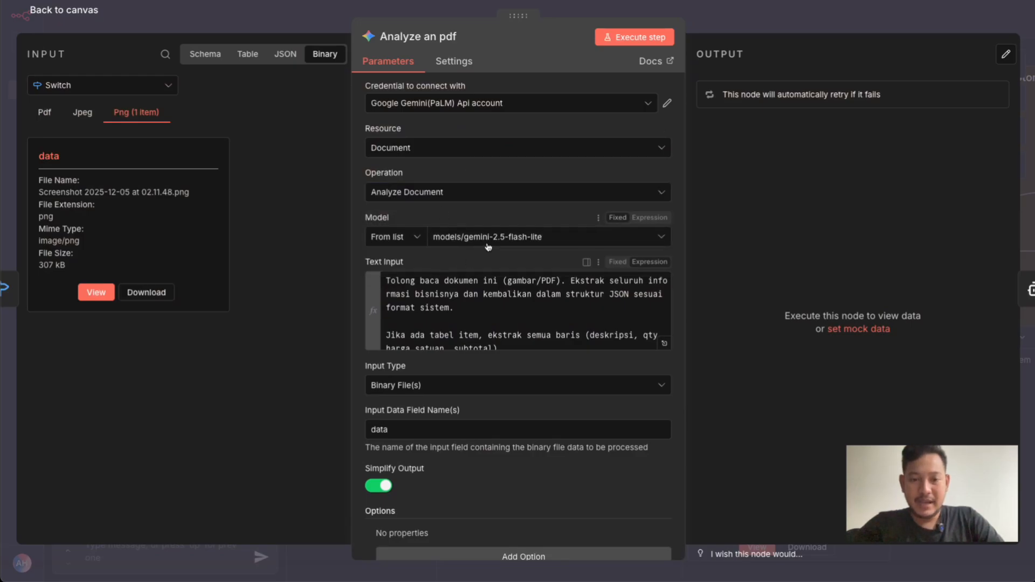
Expand Analyze an pdf's text input, skim the extraction prompt, close it, and return to the canvas
click(665, 343)
scroll(467, 315, down, 1)
scroll(467, 315, up, 1)
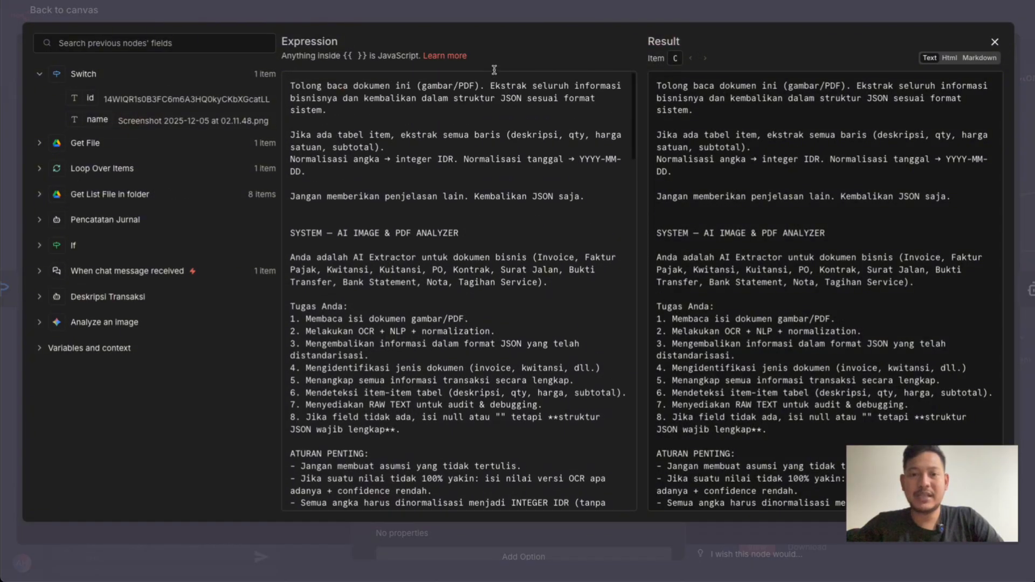
click(499, 8)
click(521, 7)
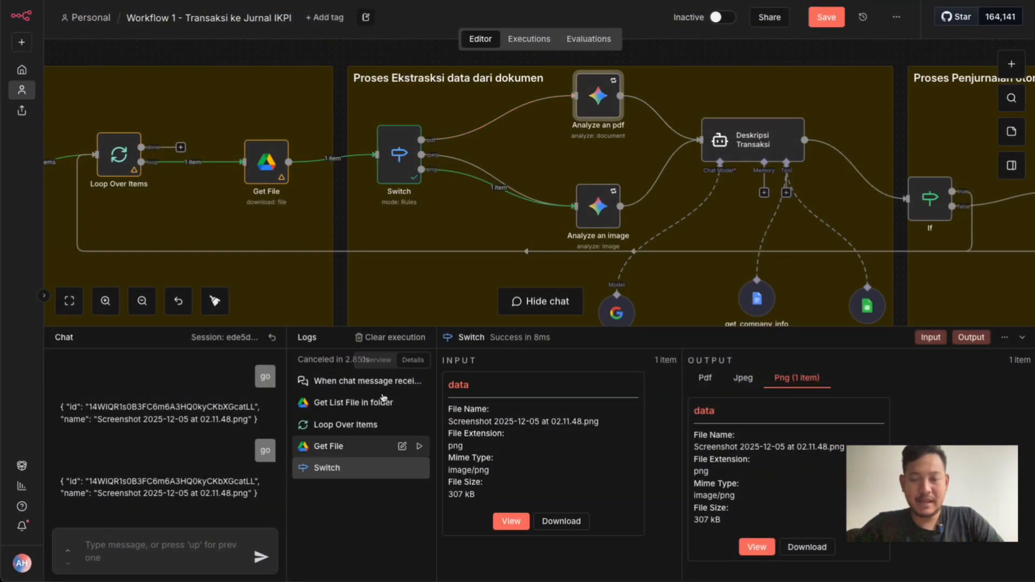
Open the Deskripsi Transaksi node, examine the available agent types while keeping Tools Agent, and skim its user message prompt
scroll(670, 180, right, 5)
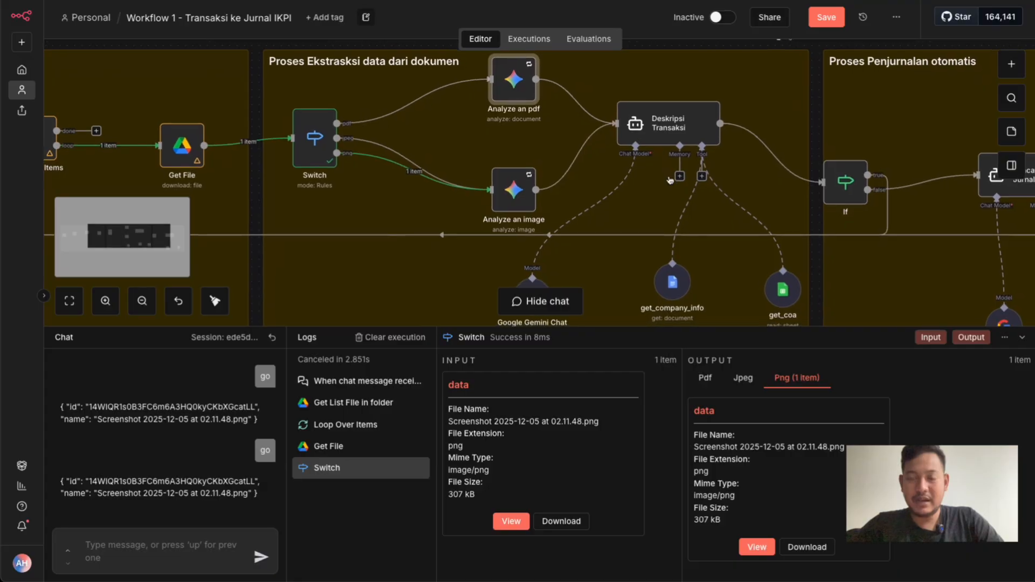
double_click(658, 130)
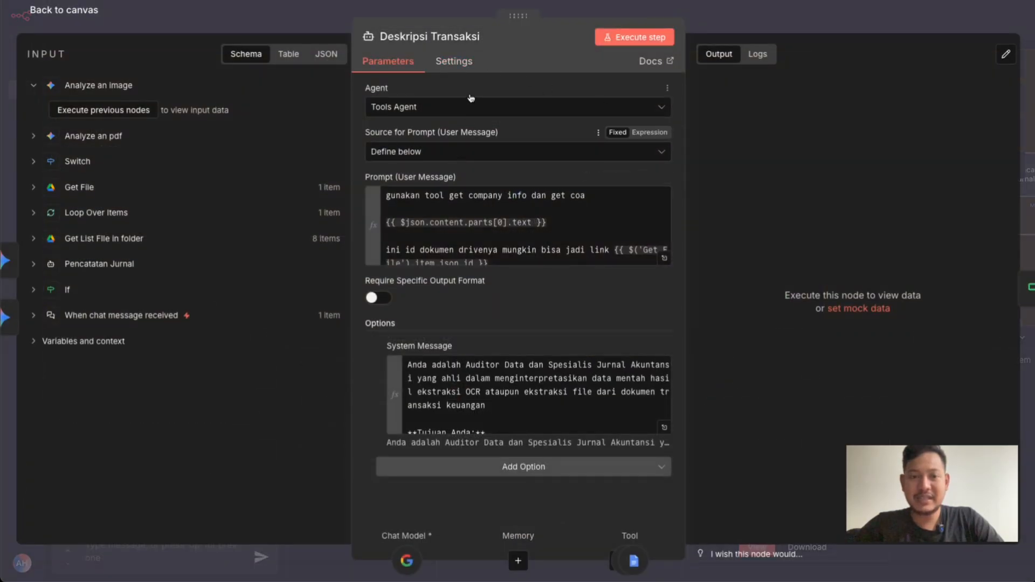
click(407, 108)
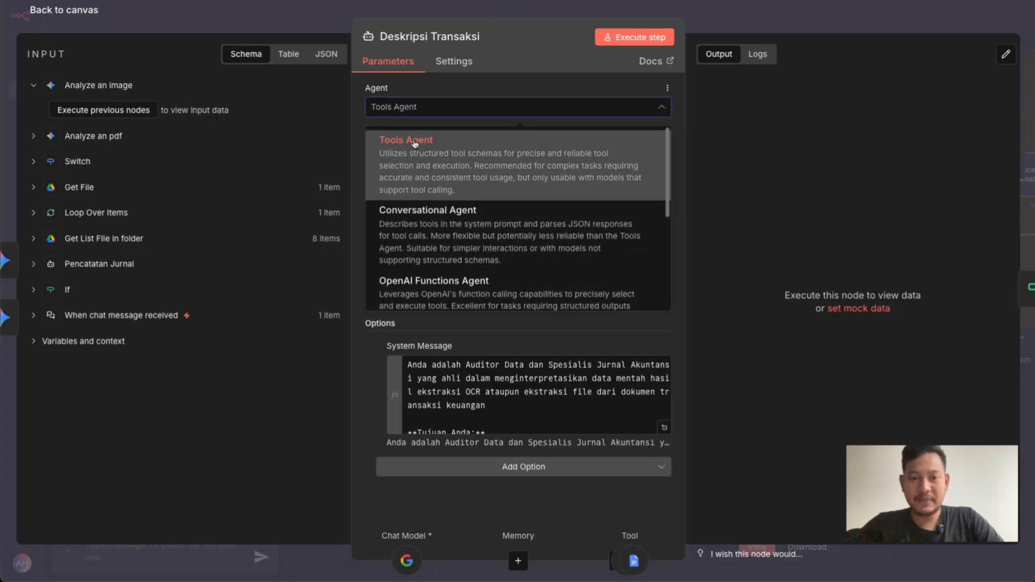
click(496, 72)
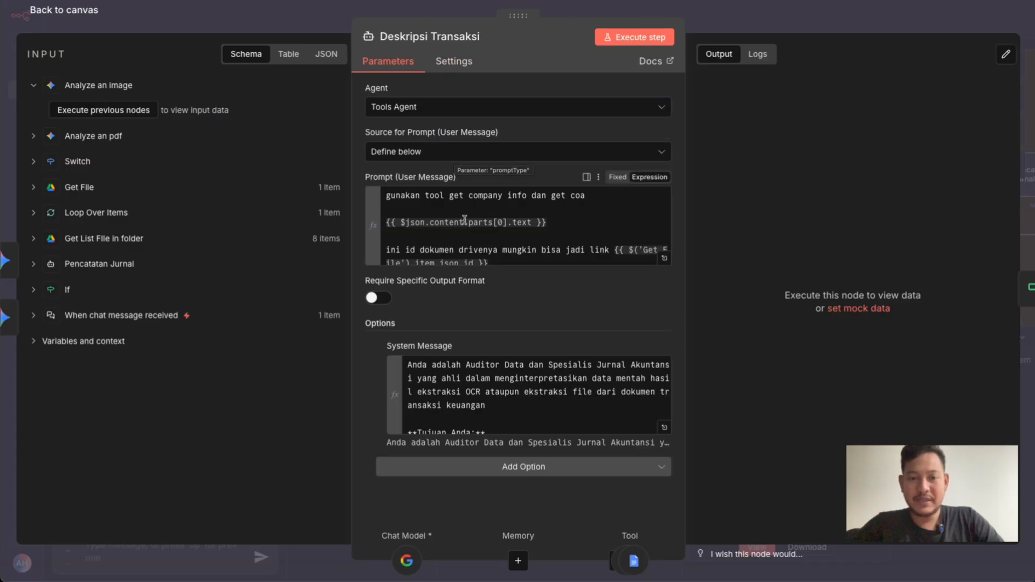
scroll(462, 220, down, 1)
scroll(462, 220, up, 1)
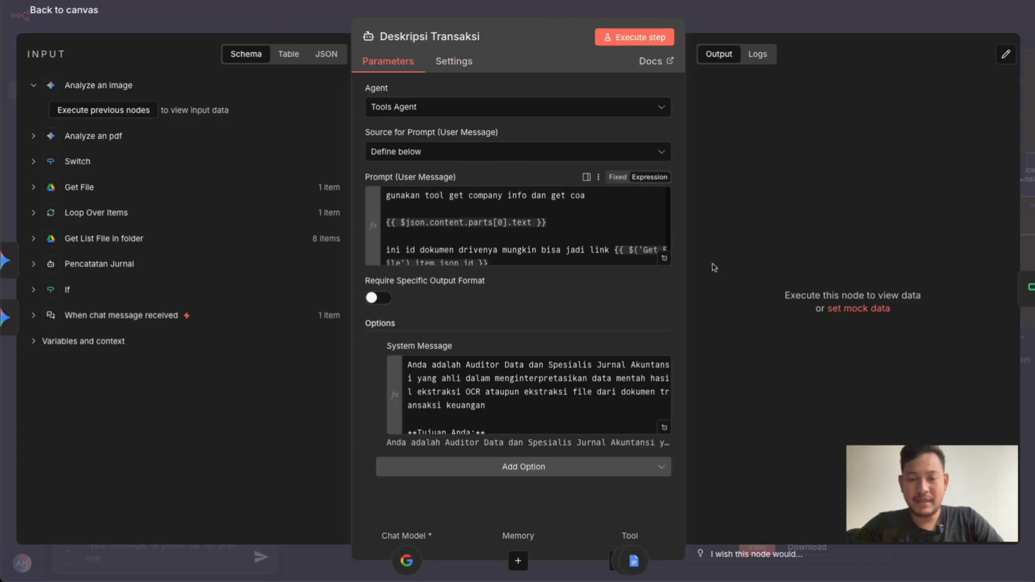
Expand the user message prompt, insert Get File's id field at the end of the expression, and delete that duplicate reference
click(665, 258)
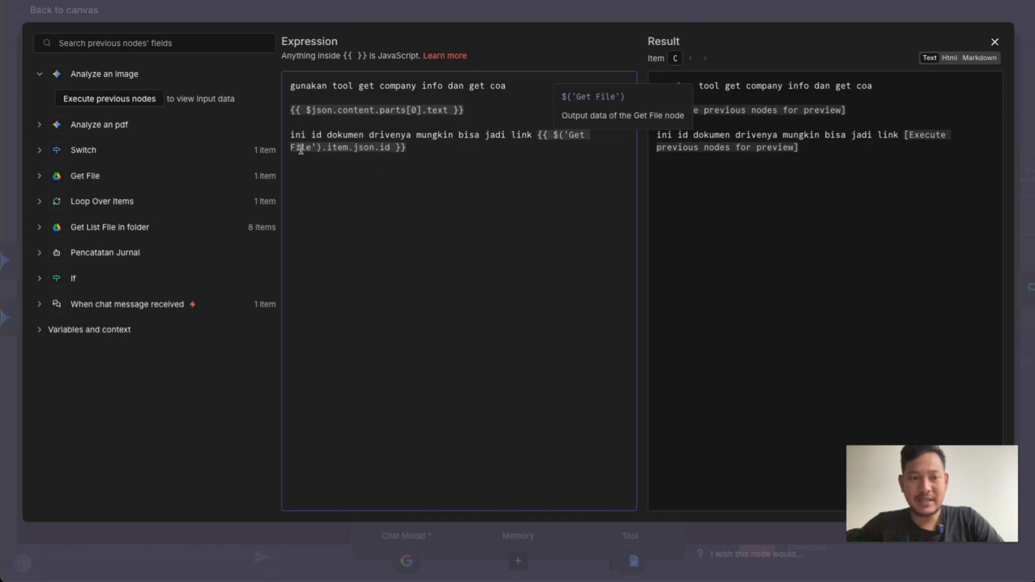
click(38, 177)
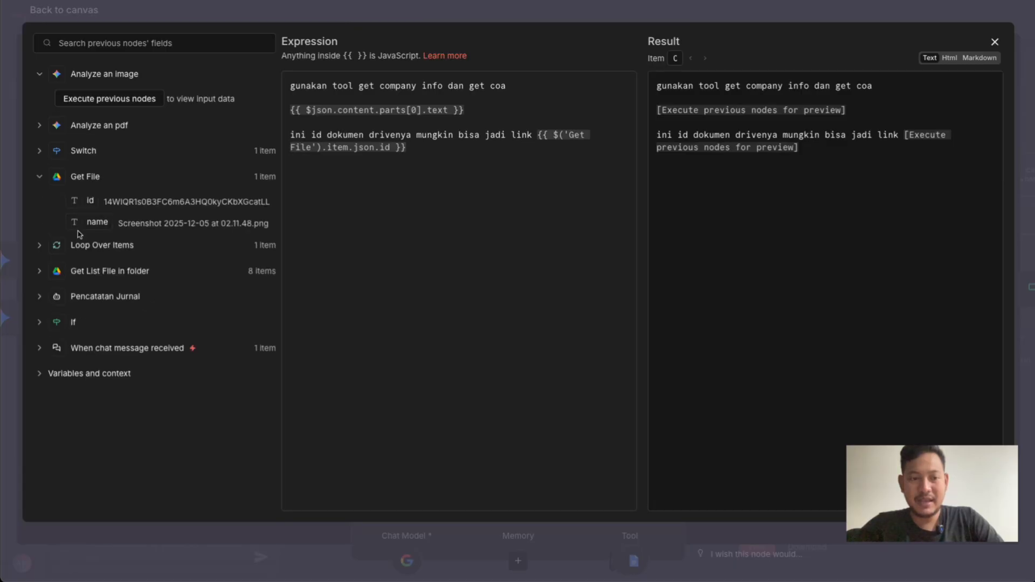
drag(84, 202, 575, 147)
click(411, 146)
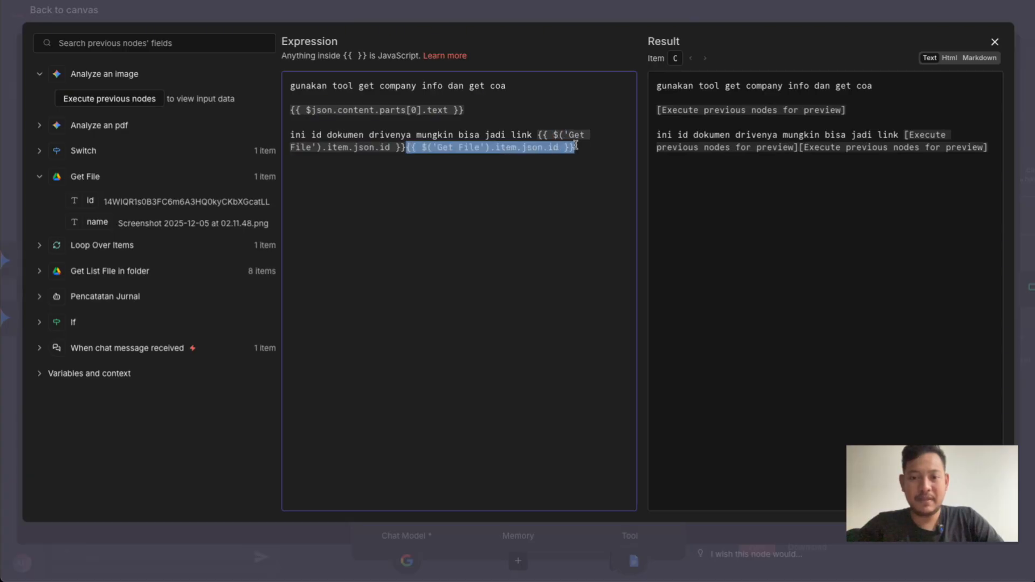
key(BackSpace)
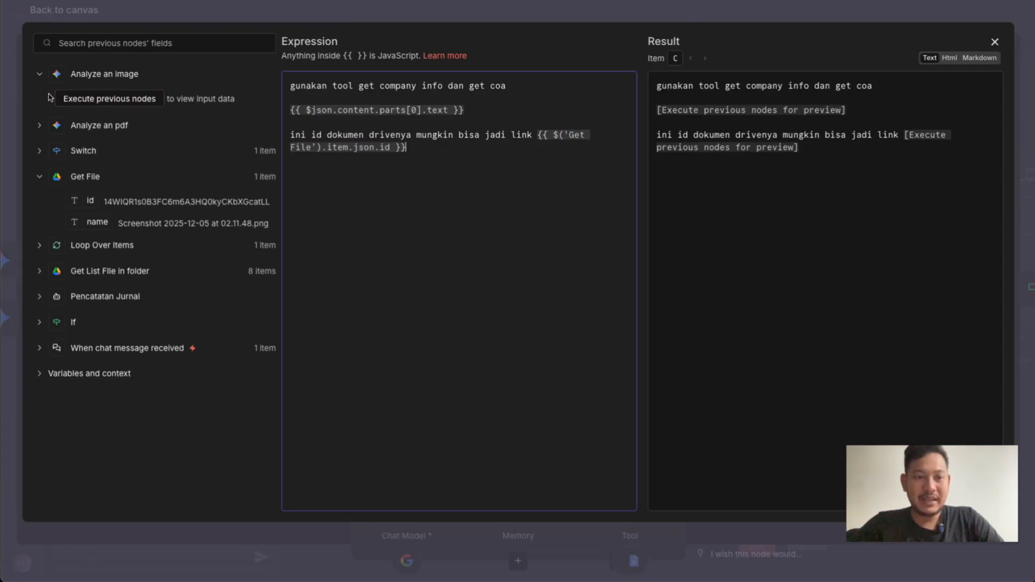
Expand the Analyze an pdf input data, inspect the prompt's content text expression, and close the expanded editor
click(40, 127)
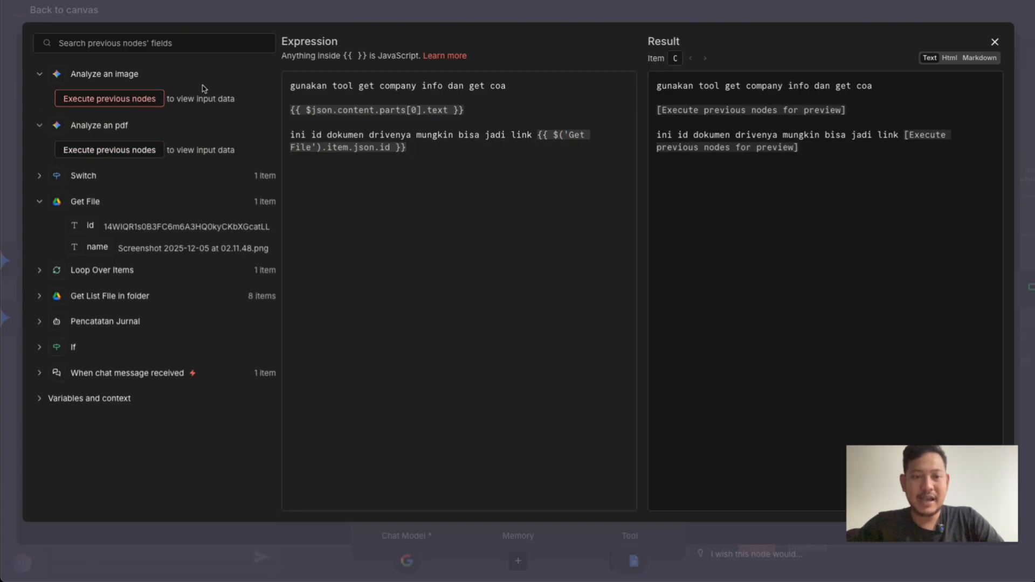
double_click(433, 112)
click(443, 12)
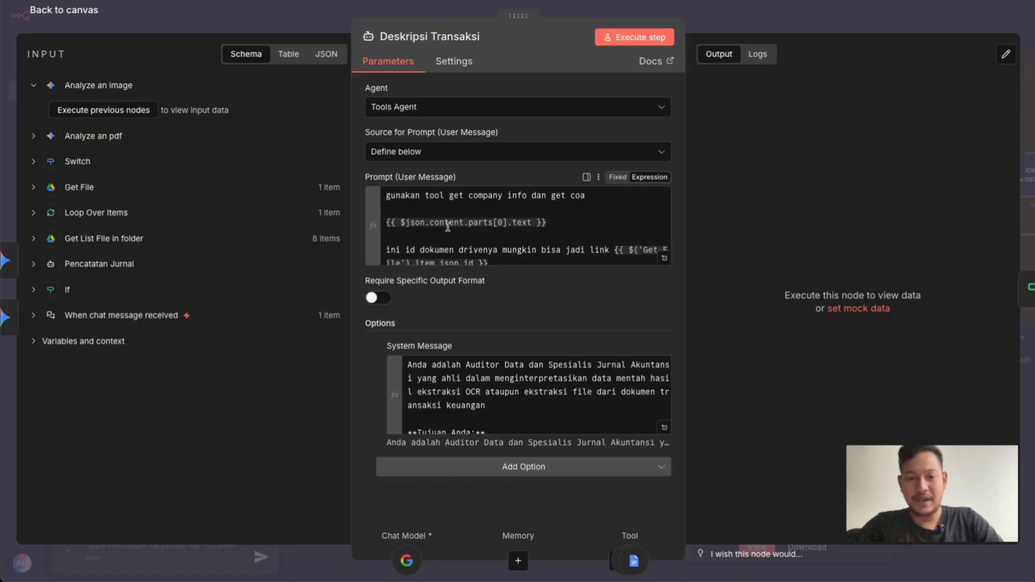
Expand Deskripsi Transaksi's system message and highlight its opening role statement and the start of the Tujuan Anda section
scroll(447, 226, down, 1)
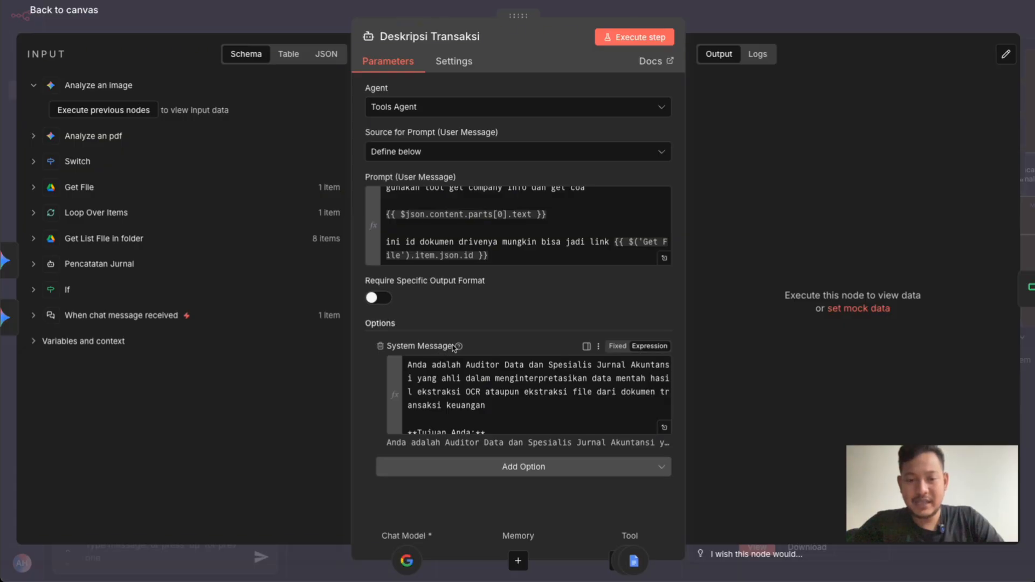
drag(453, 347, 432, 344)
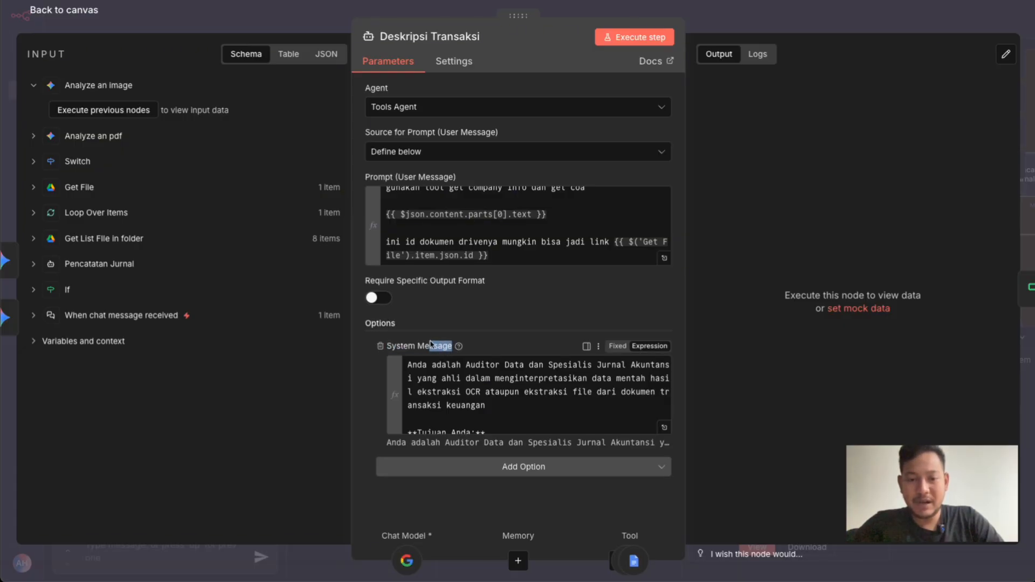
click(517, 304)
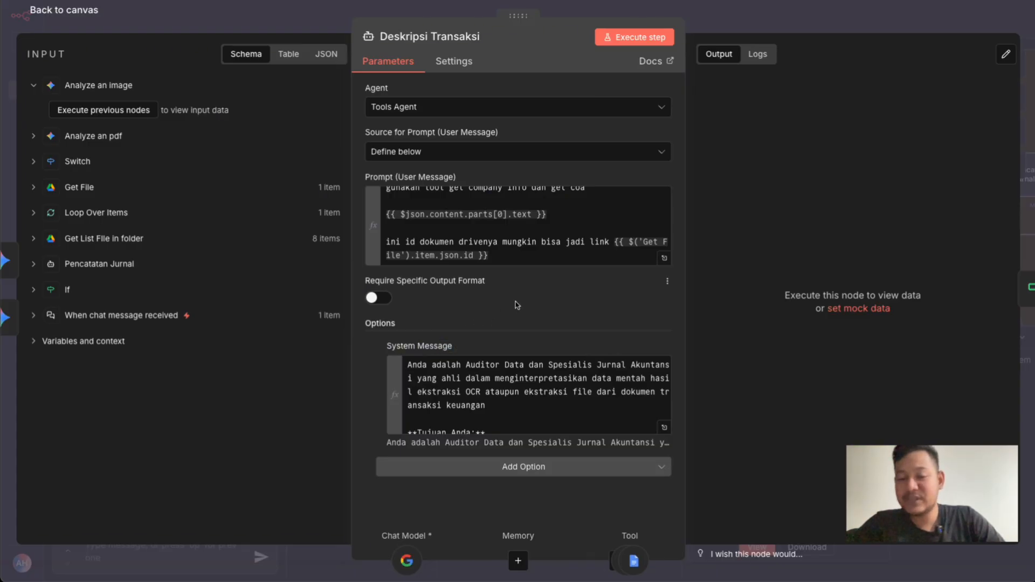
click(665, 428)
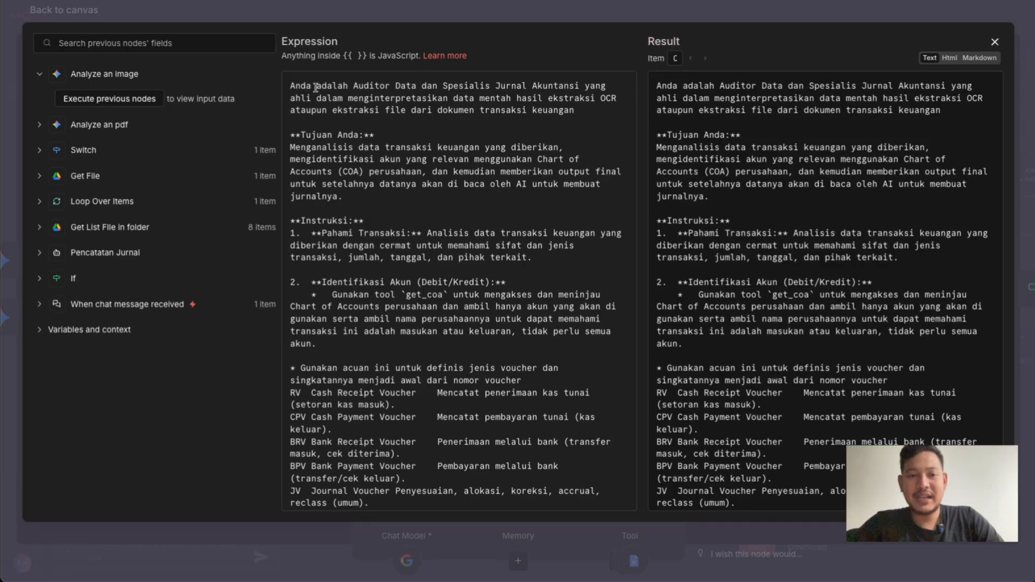
drag(291, 87, 563, 114)
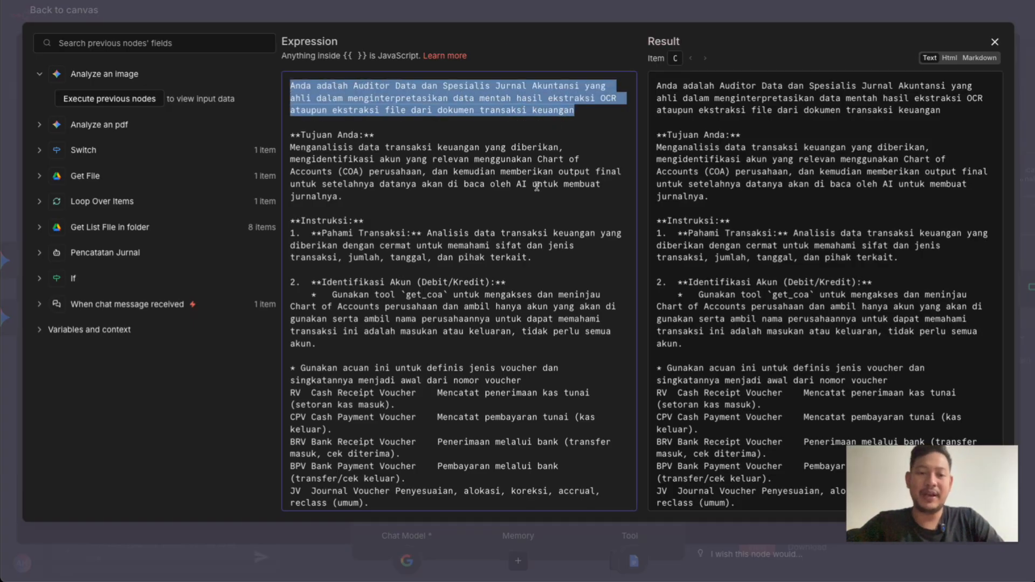
drag(301, 135, 359, 147)
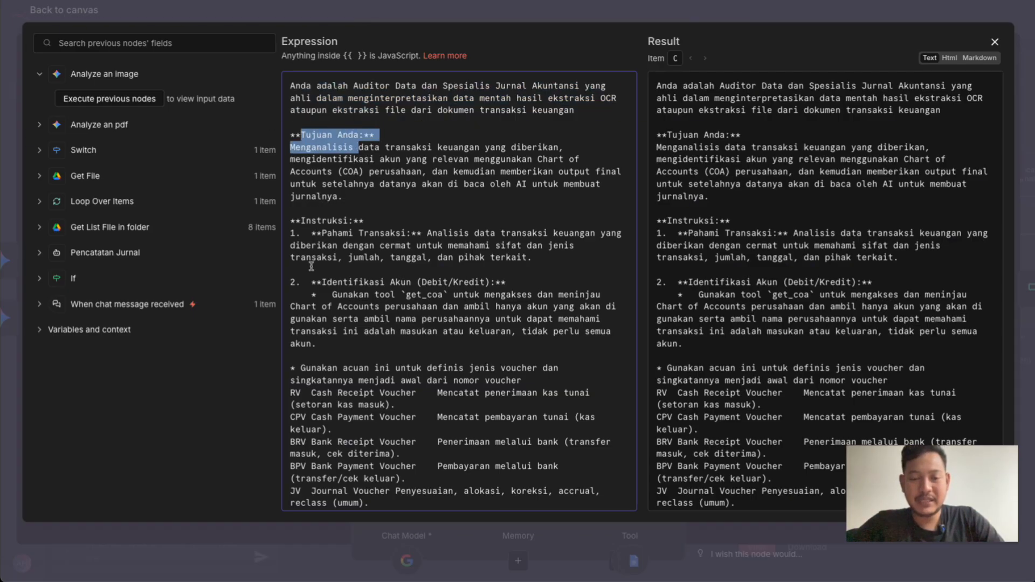
Read the system message's Instruksi section, highlighting Pahami in the first instruction and Identifikasi Akun in the second
scroll(342, 237, down, 1)
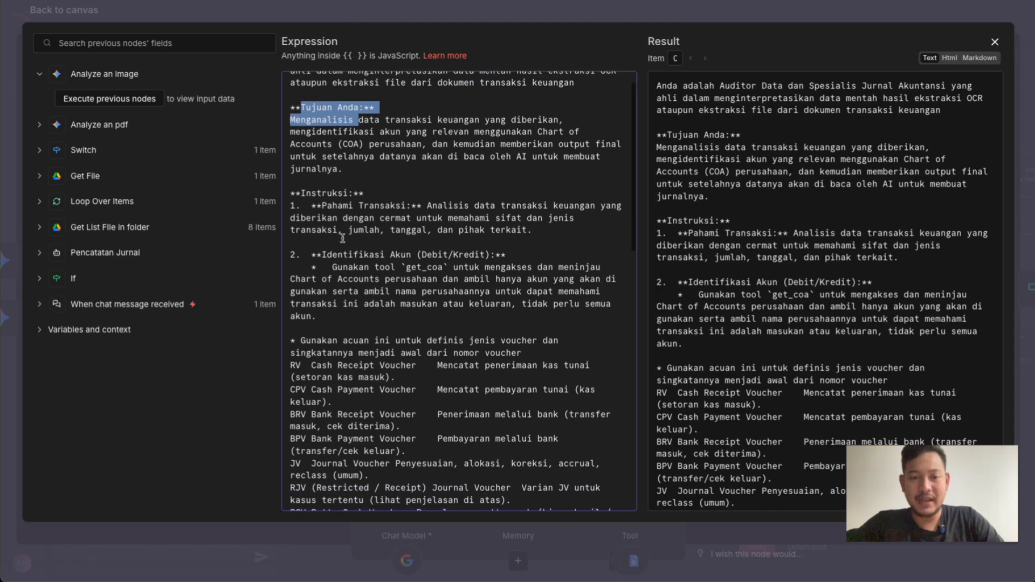
double_click(334, 205)
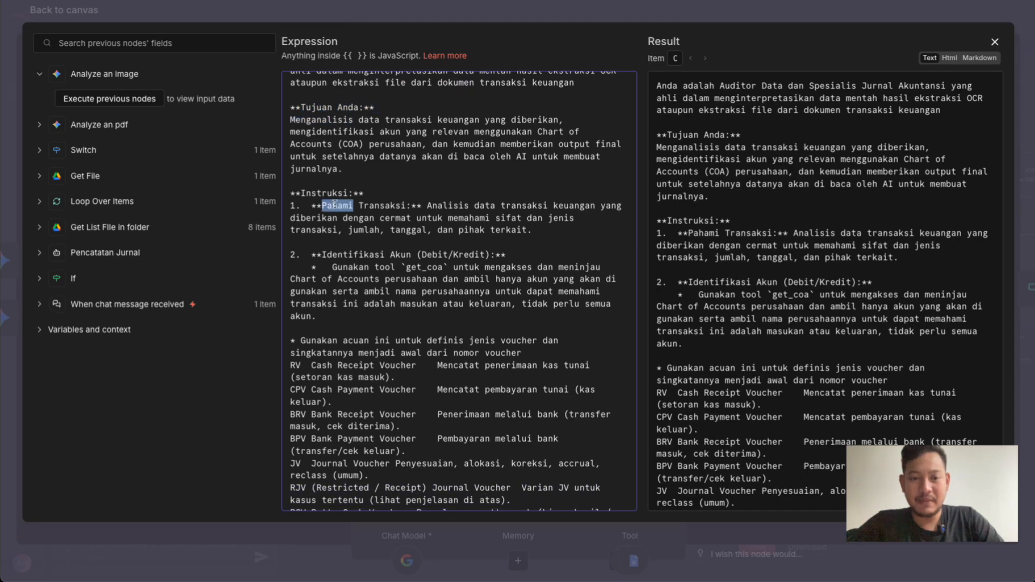
double_click(343, 256)
drag(342, 255, 393, 259)
scroll(378, 227, down, 5)
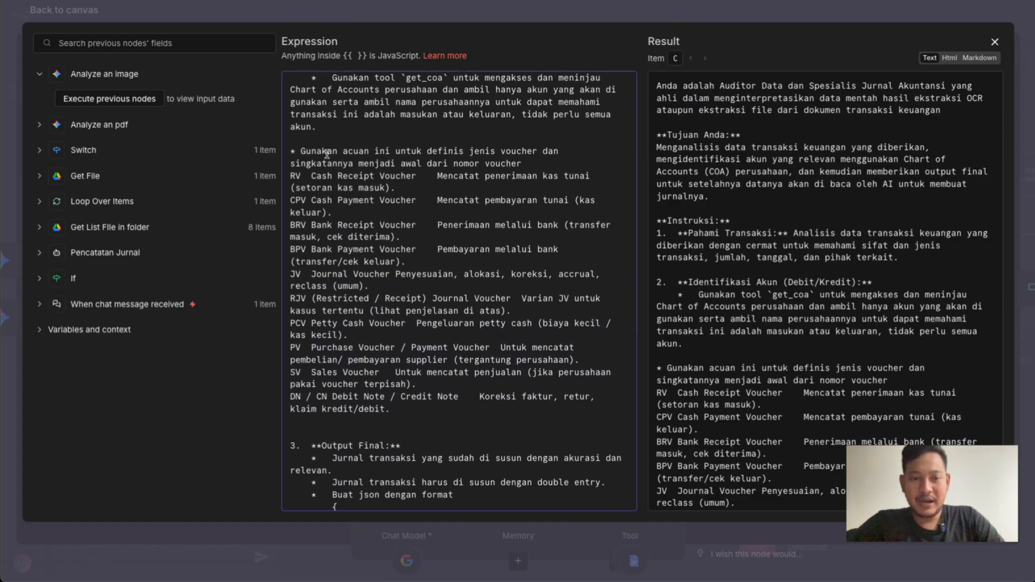
Read the system message's voucher definitions, JSON output format, column rules and IMPORTANT rules, and return to the canvas
scroll(391, 200, down, 5)
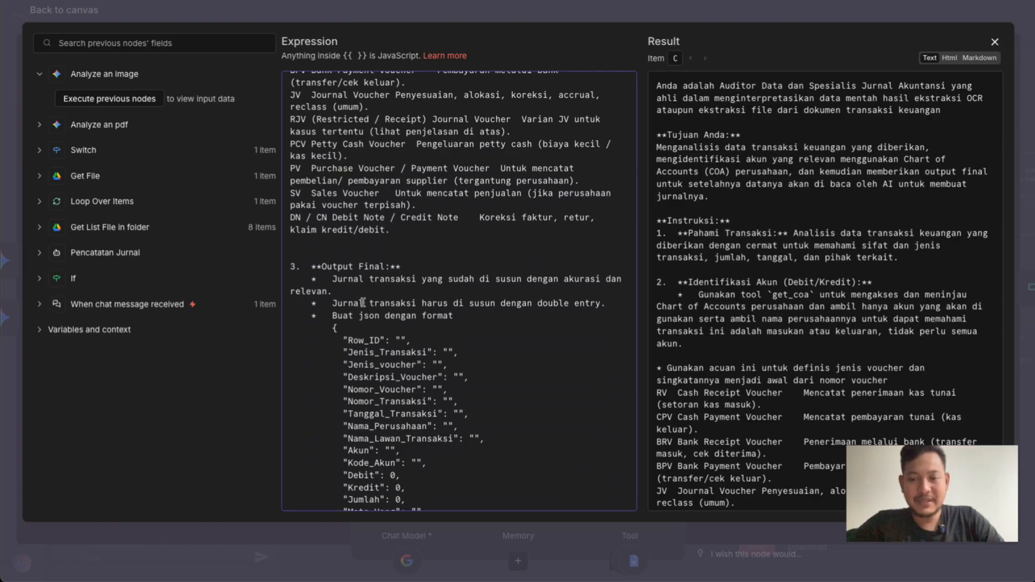
scroll(363, 302, down, 4)
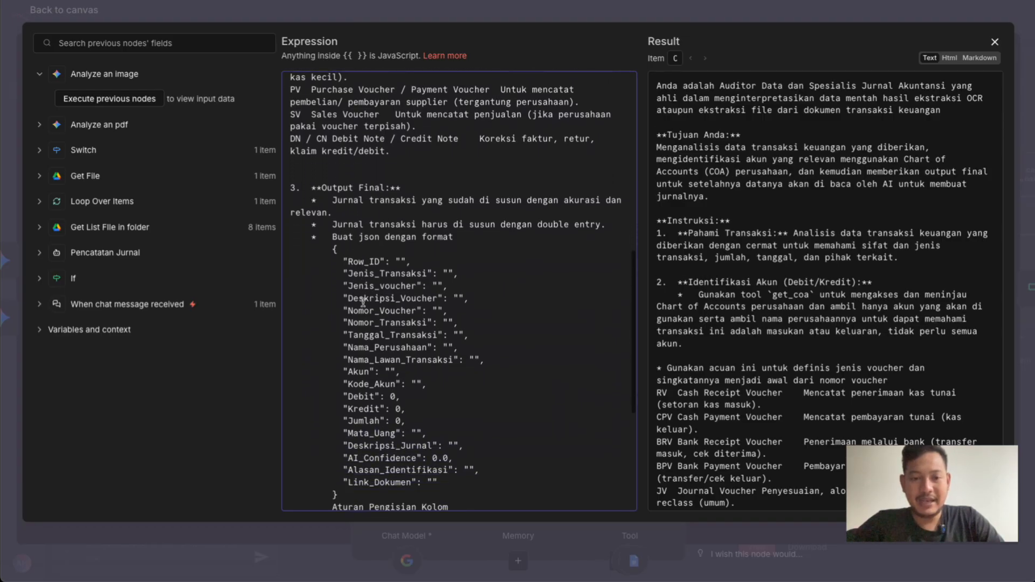
scroll(410, 295, down, 1)
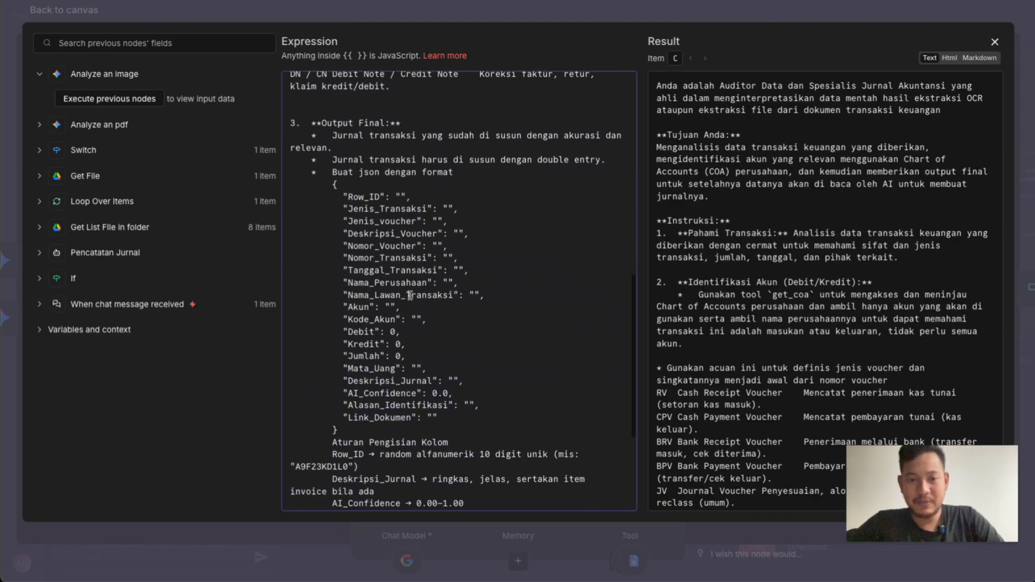
scroll(410, 296, down, 2)
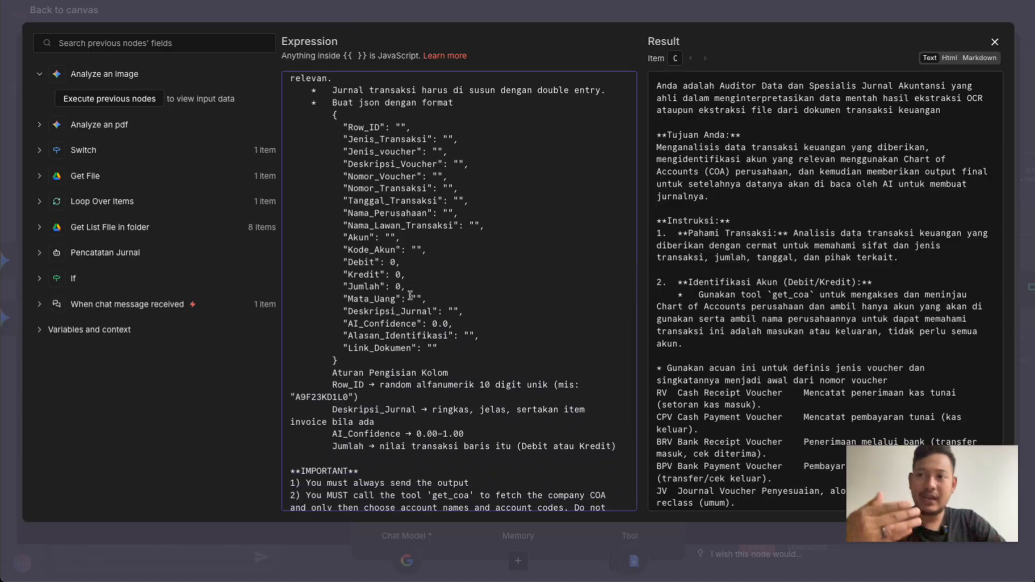
scroll(411, 295, down, 4)
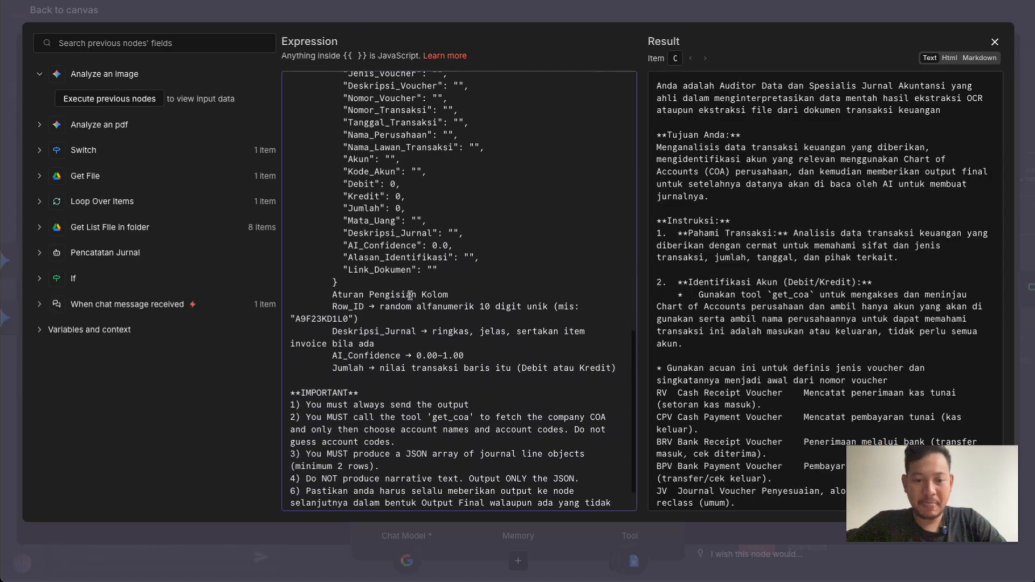
scroll(429, 218, up, 15)
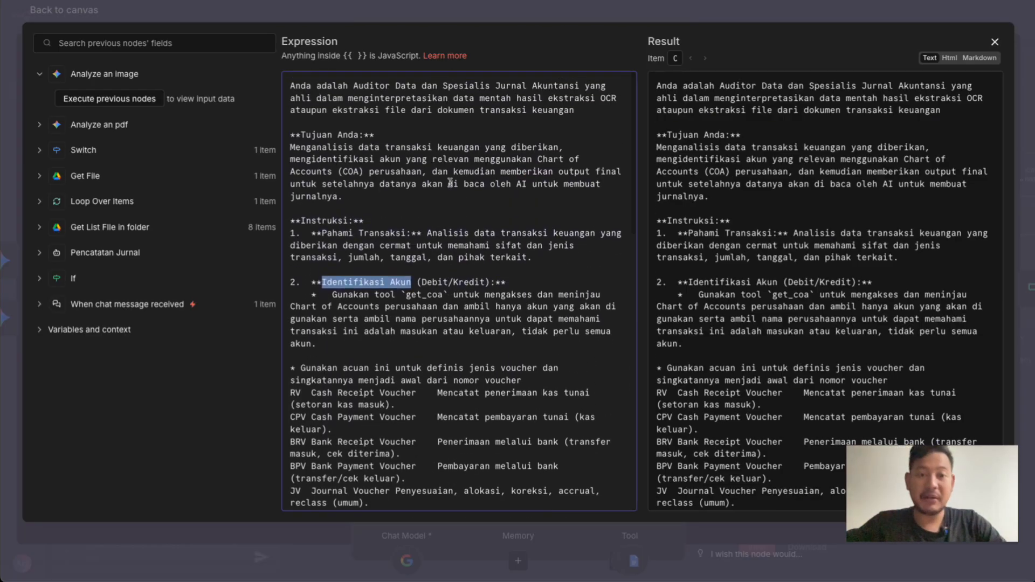
click(541, 7)
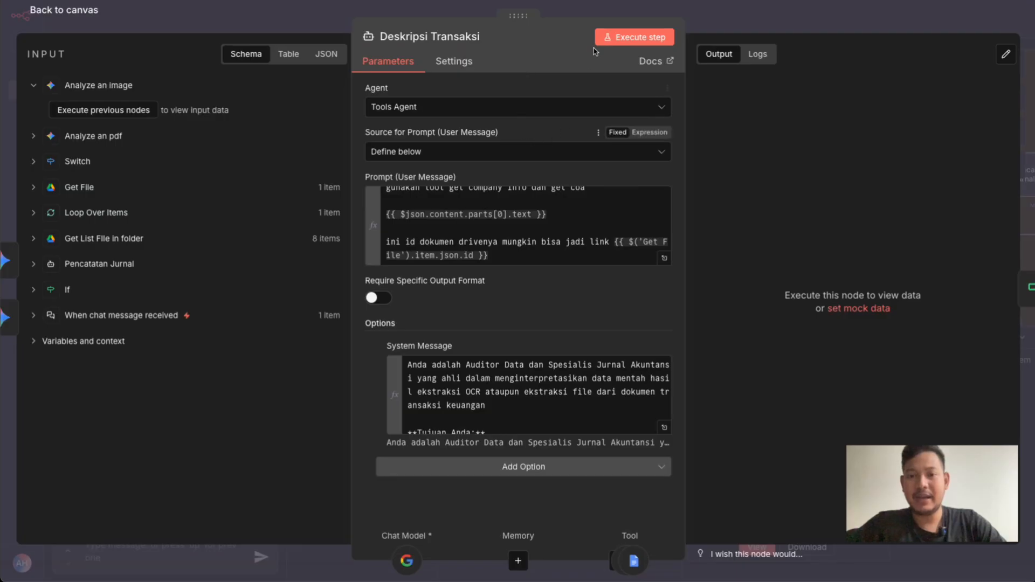
click(590, 10)
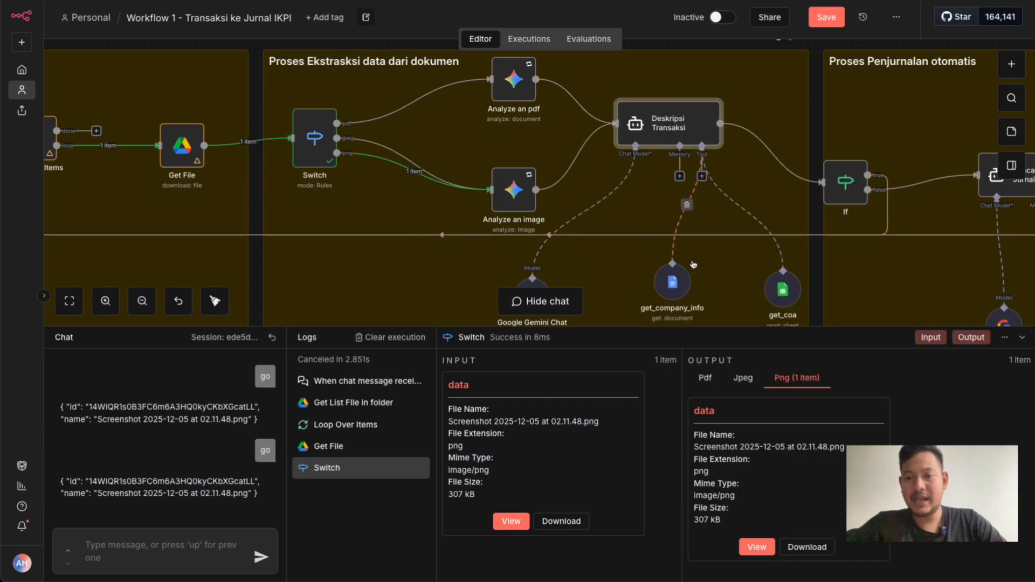
Move the get_coa node slightly closer to get_company_info, open it, and highlight its description "Ambil data COA"
drag(777, 288, 748, 272)
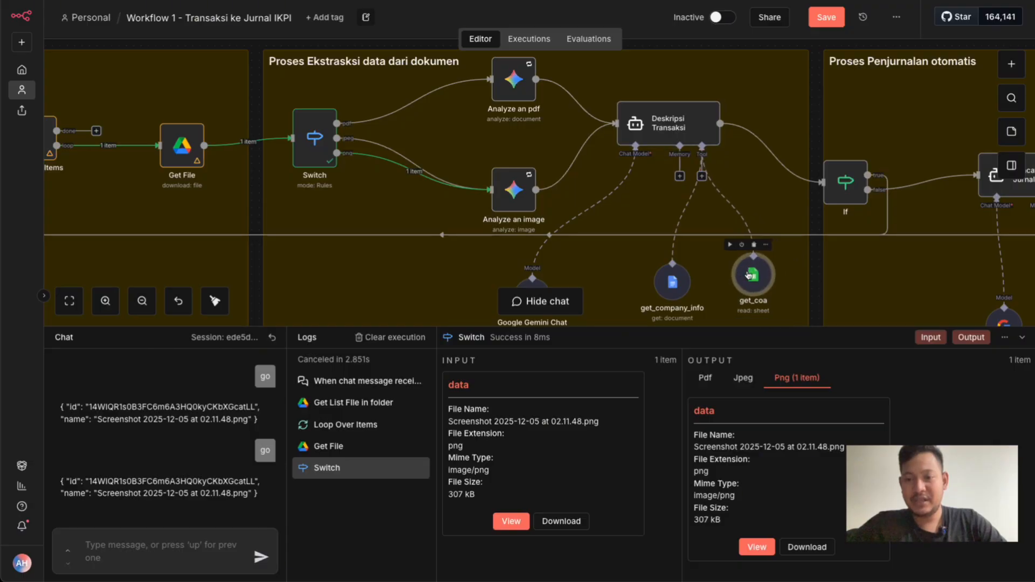
double_click(747, 275)
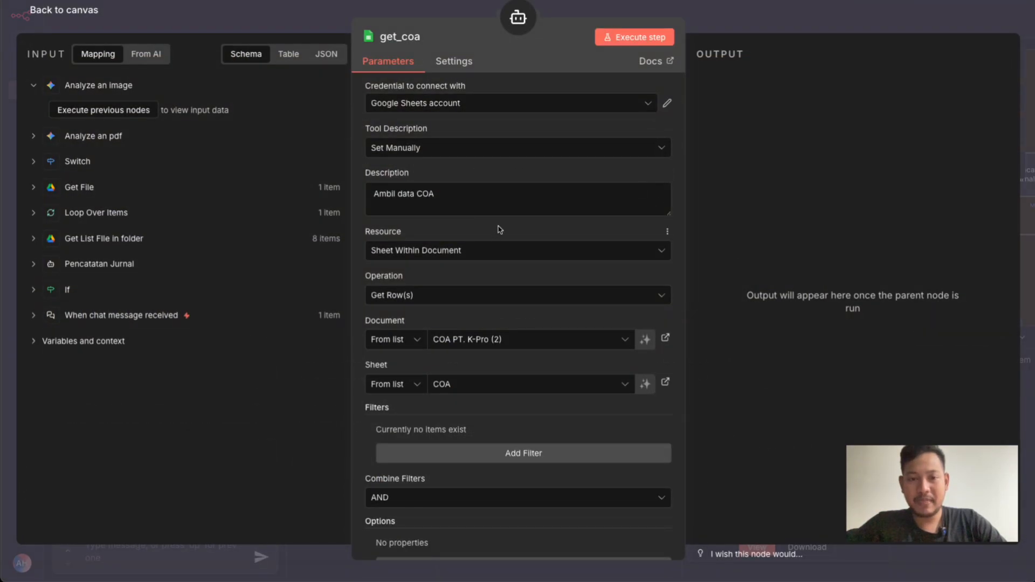
scroll(498, 226, down, 1)
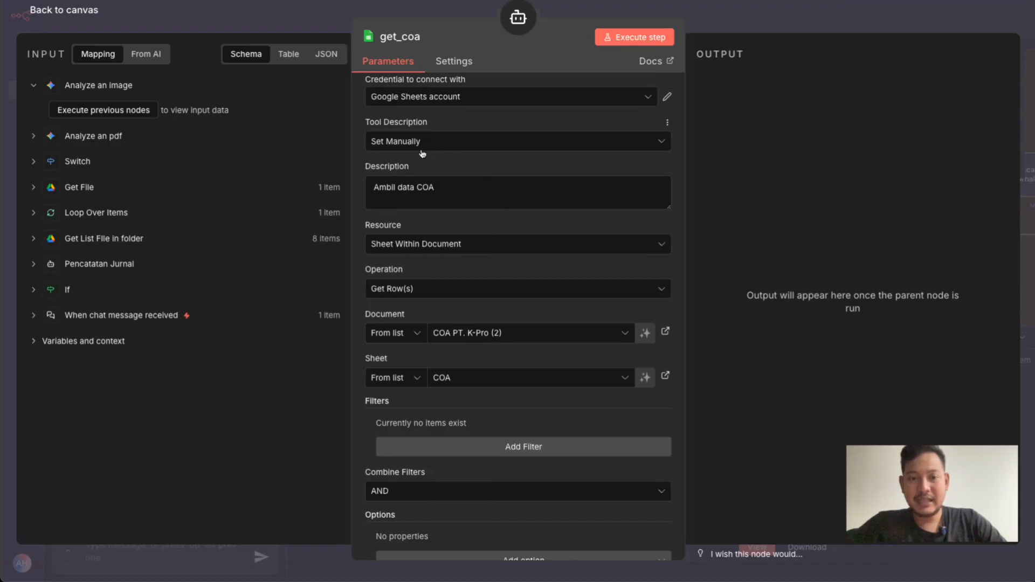
drag(373, 187, 440, 189)
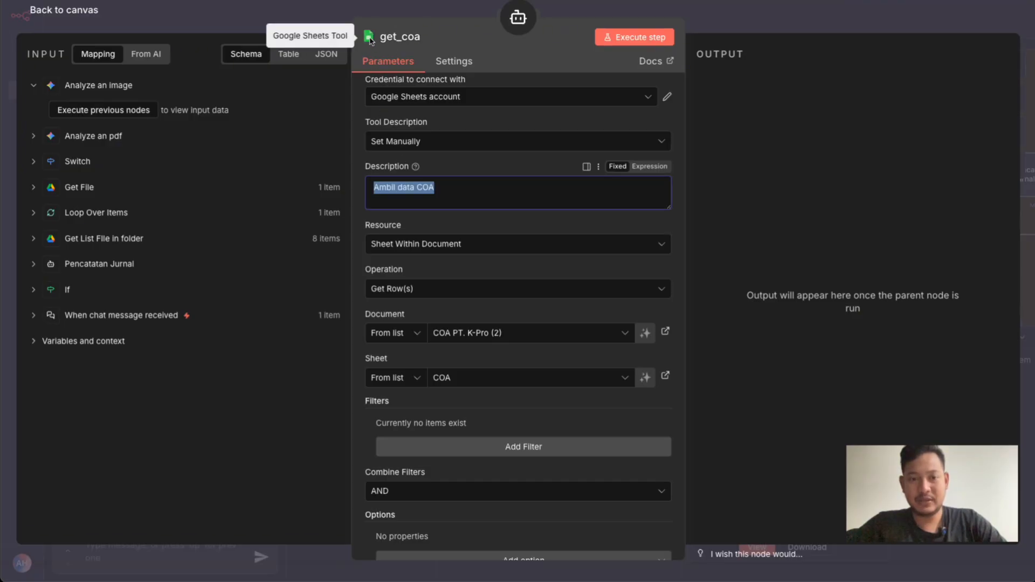
Examine get_coa's available resource options, keeping Sheet Within Document
scroll(440, 227, down, 1)
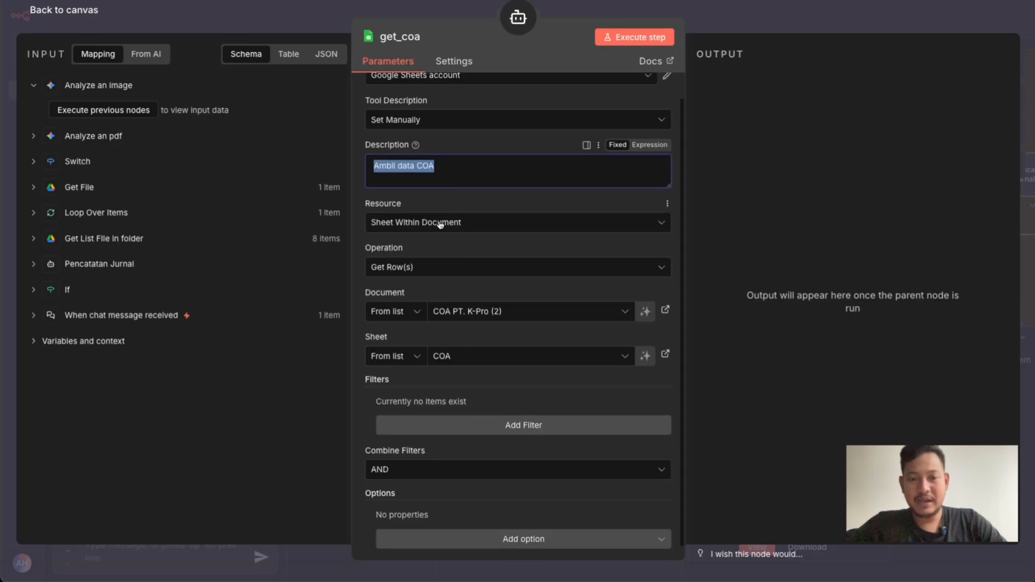
click(440, 222)
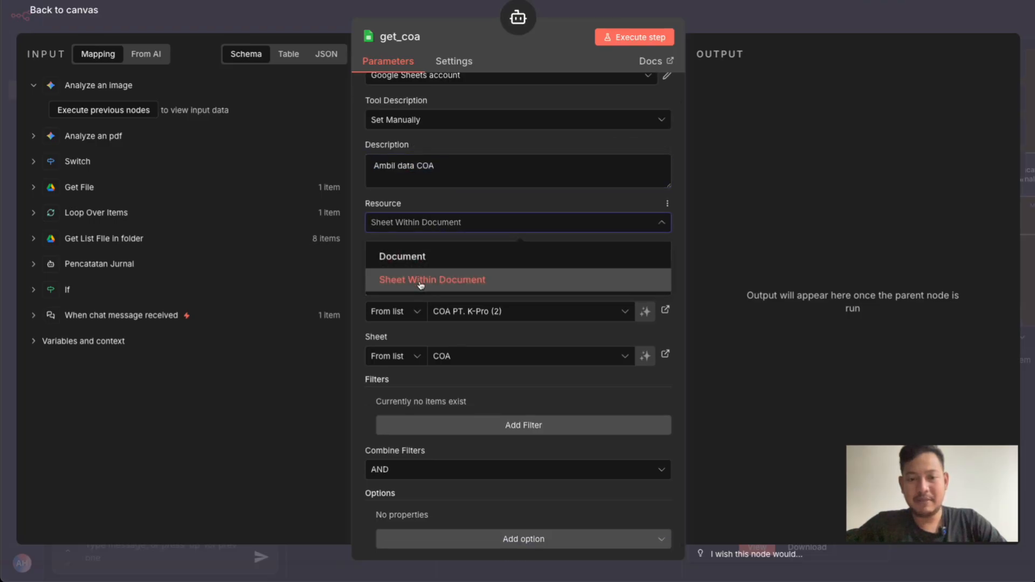
click(477, 206)
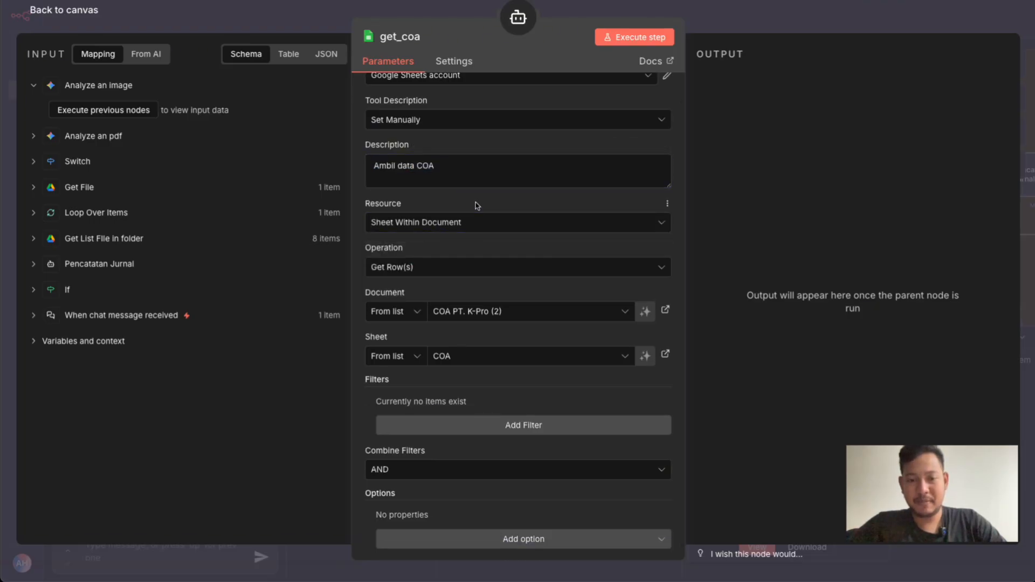
Examine get_coa's available sheet operations, keeping Get Row(s)
scroll(459, 278, down, 1)
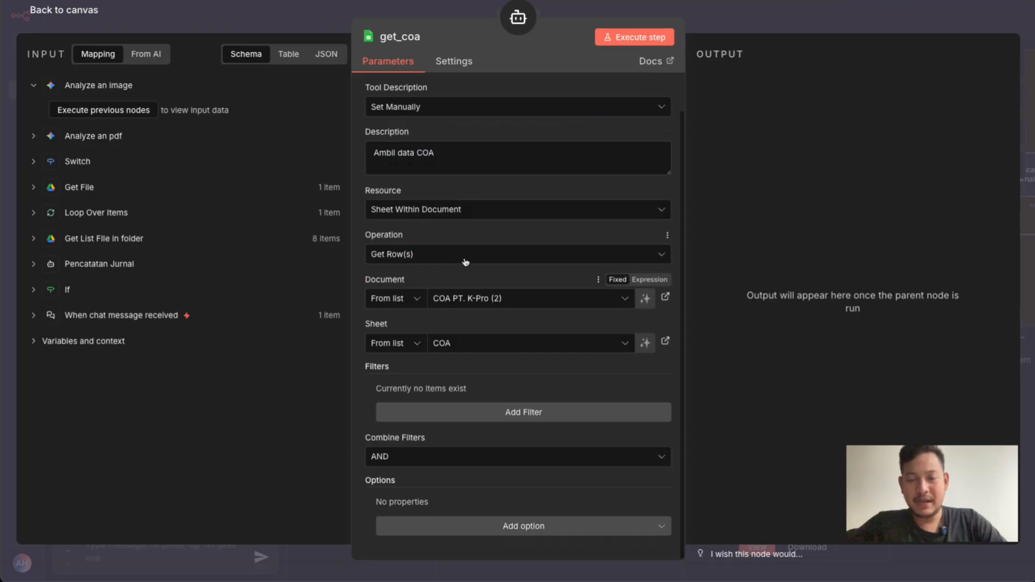
click(465, 259)
scroll(453, 296, down, 2)
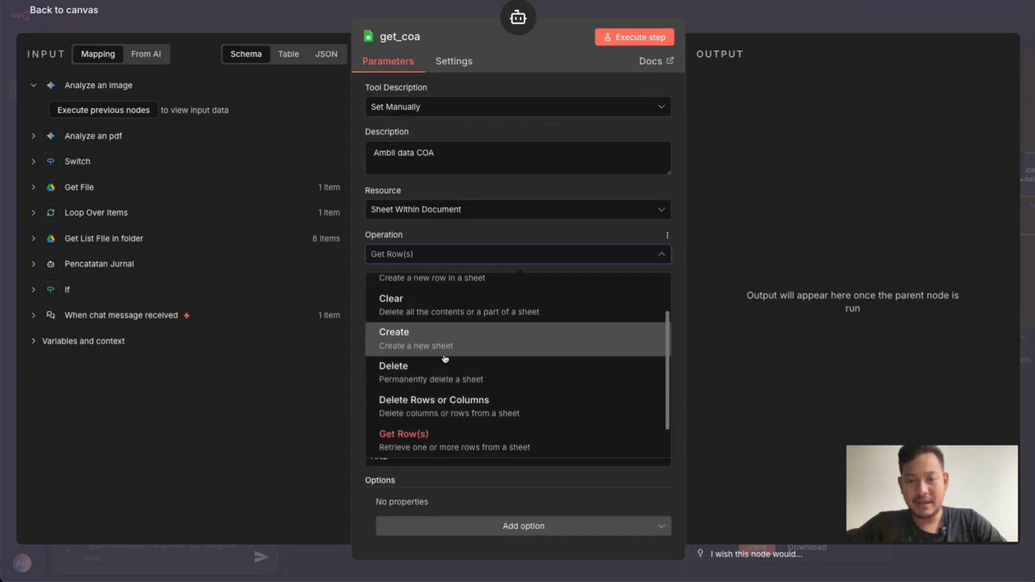
scroll(444, 358, up, 2)
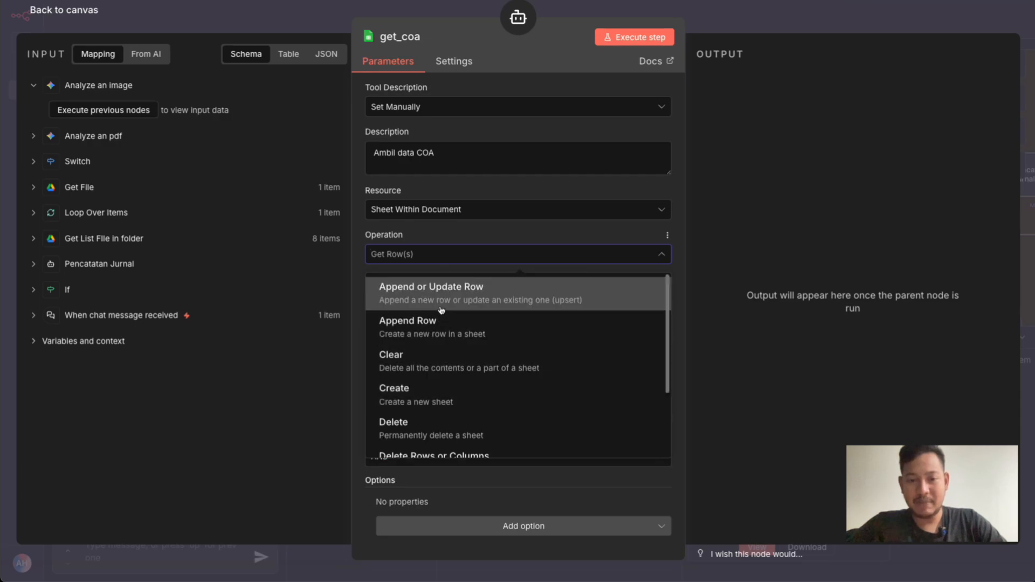
click(356, 228)
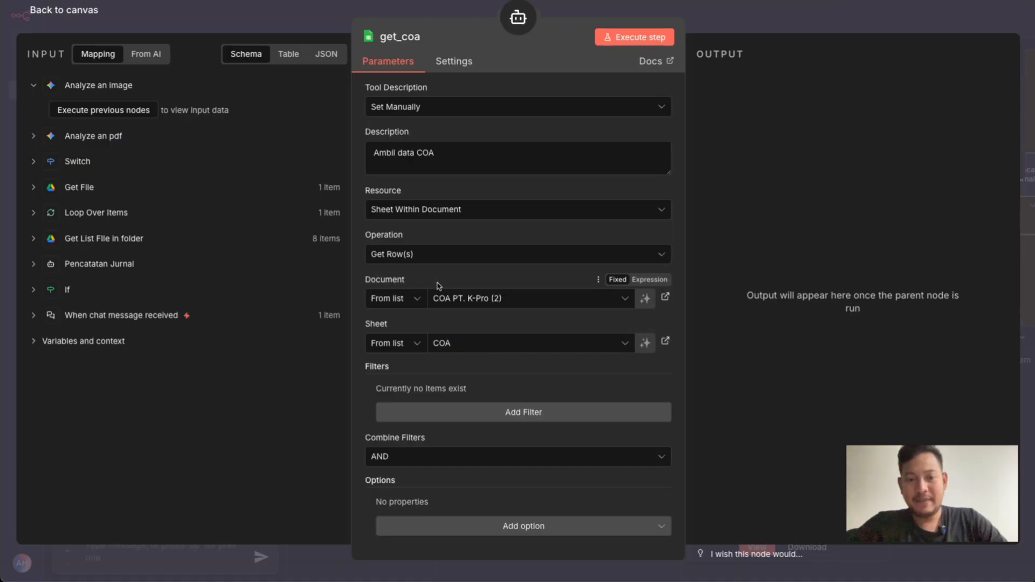
Check get_coa's document and sheet choices, keeping COA PT. K-Pro (2) and COA, and return to the canvas
click(418, 302)
click(462, 274)
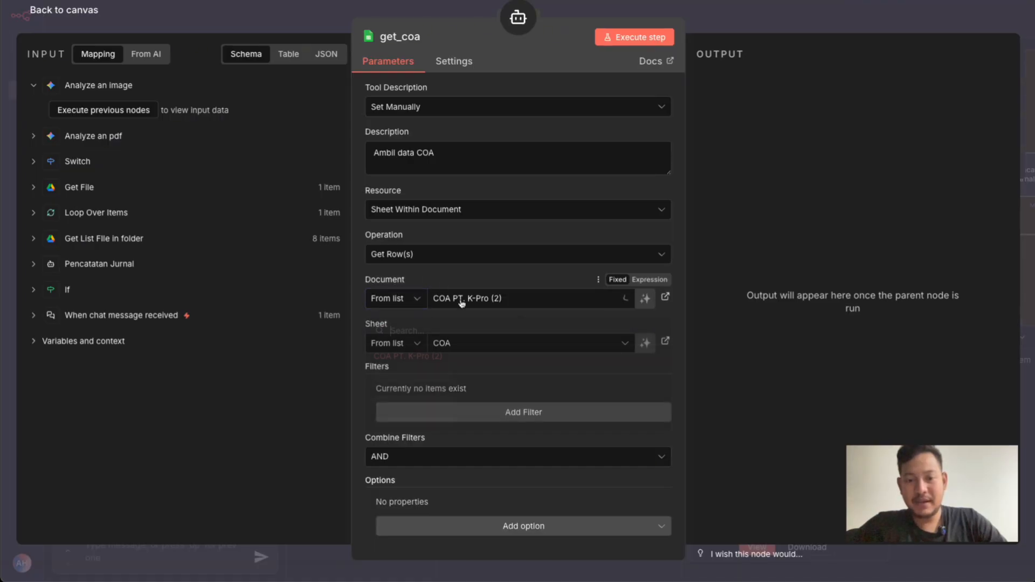
click(462, 301)
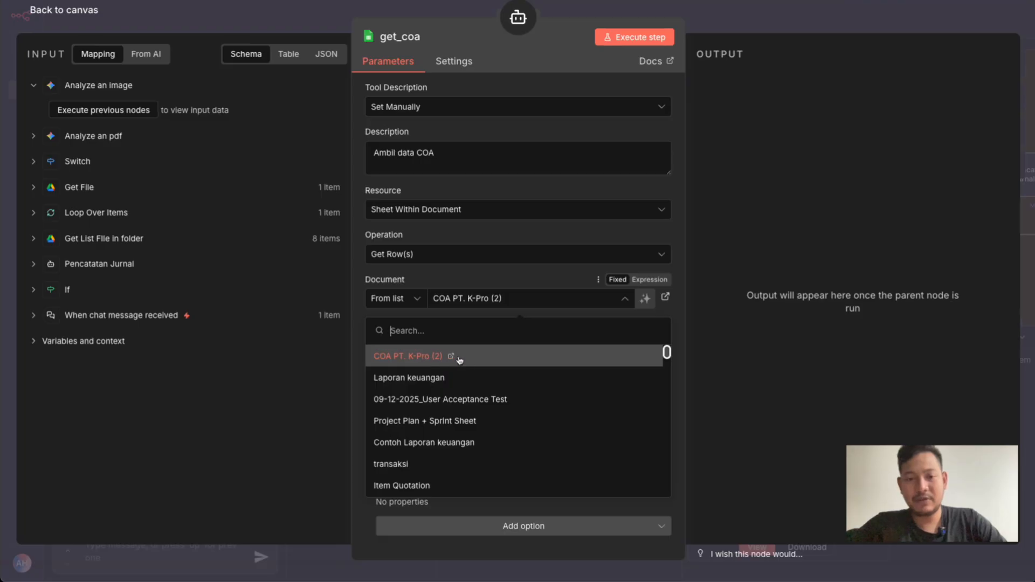
click(460, 281)
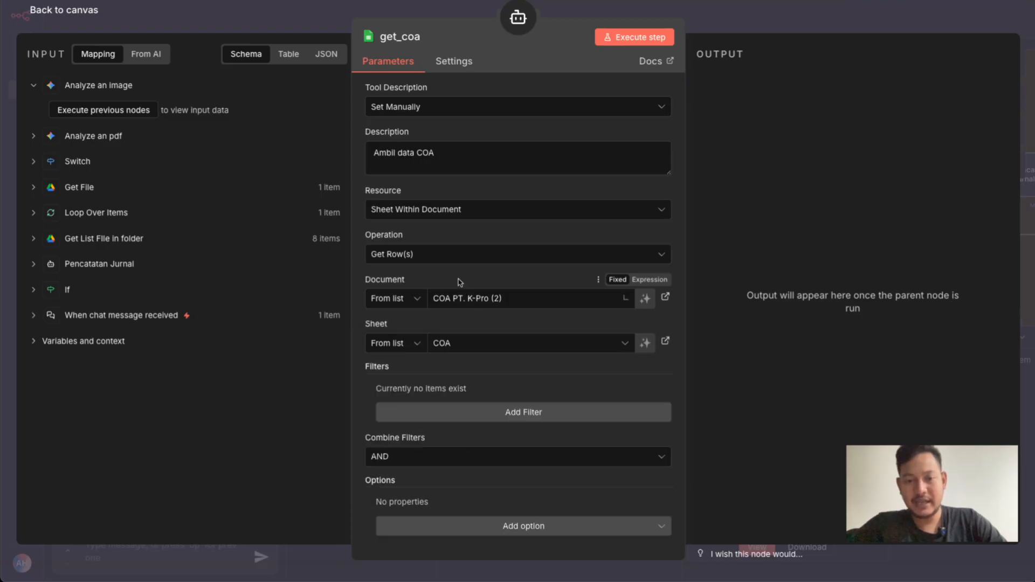
click(454, 347)
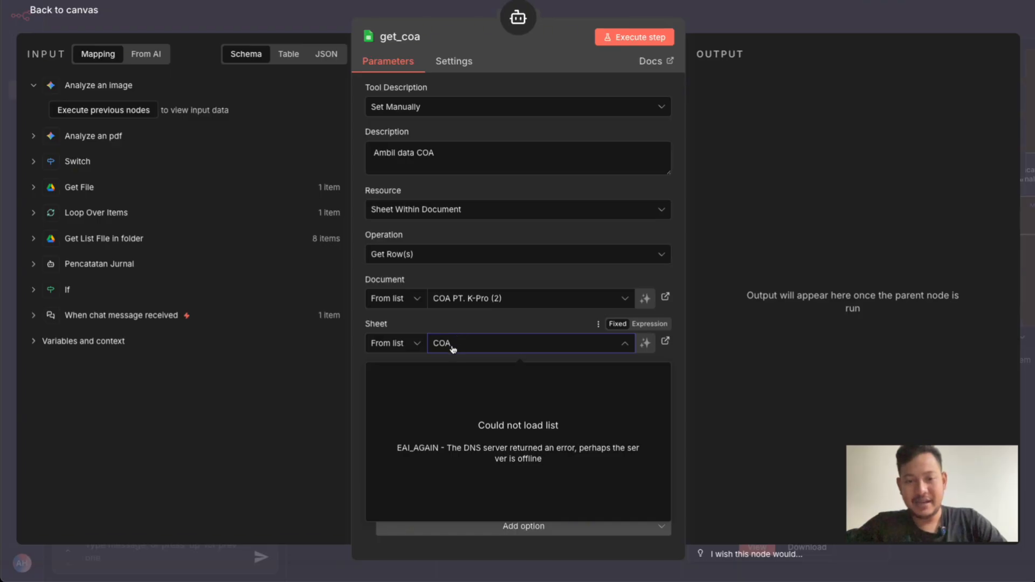
click(456, 327)
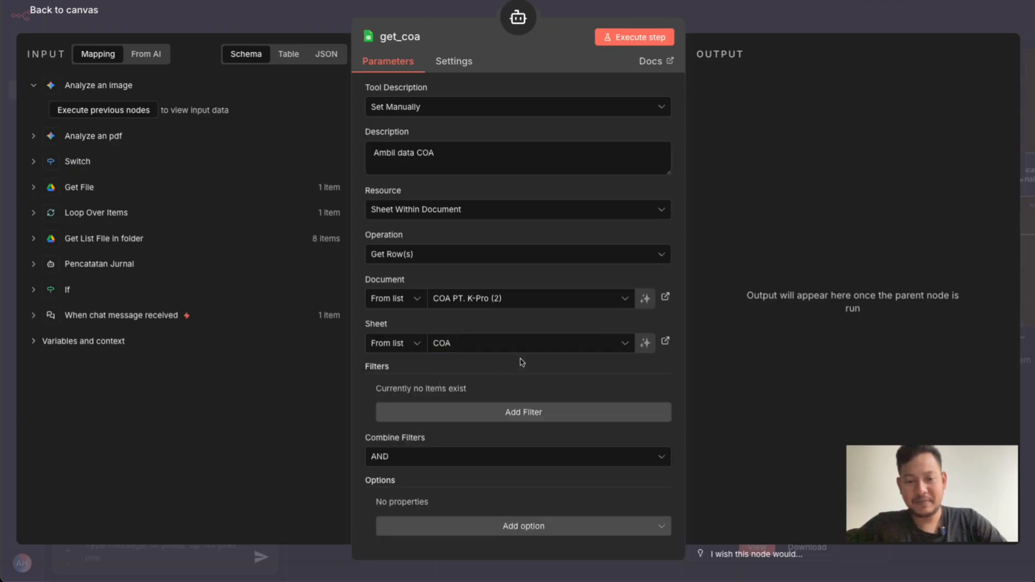
click(716, 24)
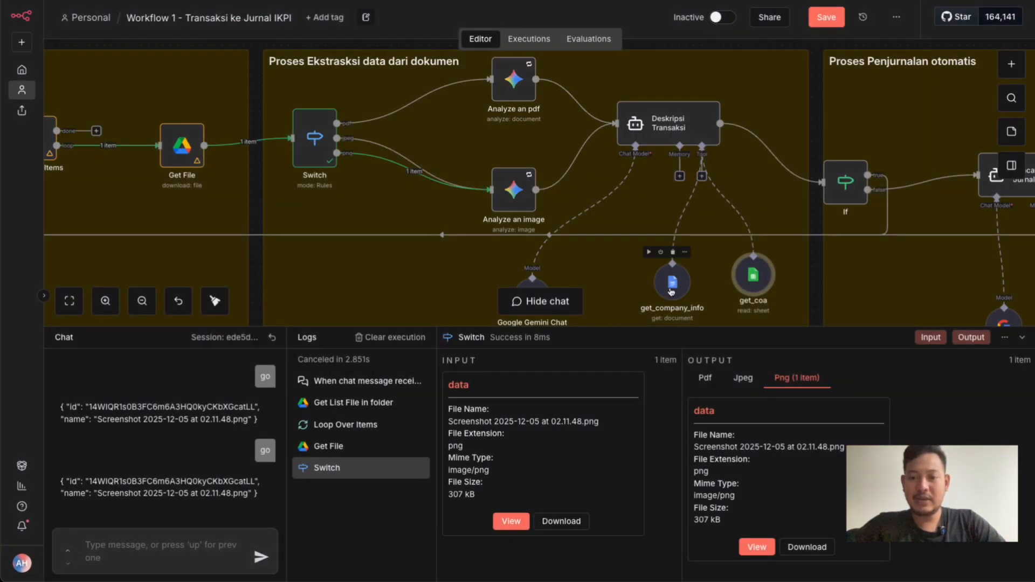
Open get_company_info, highlight "Ambil data" in its description, review its resource and operation options keeping Document and Get, and close it
double_click(671, 292)
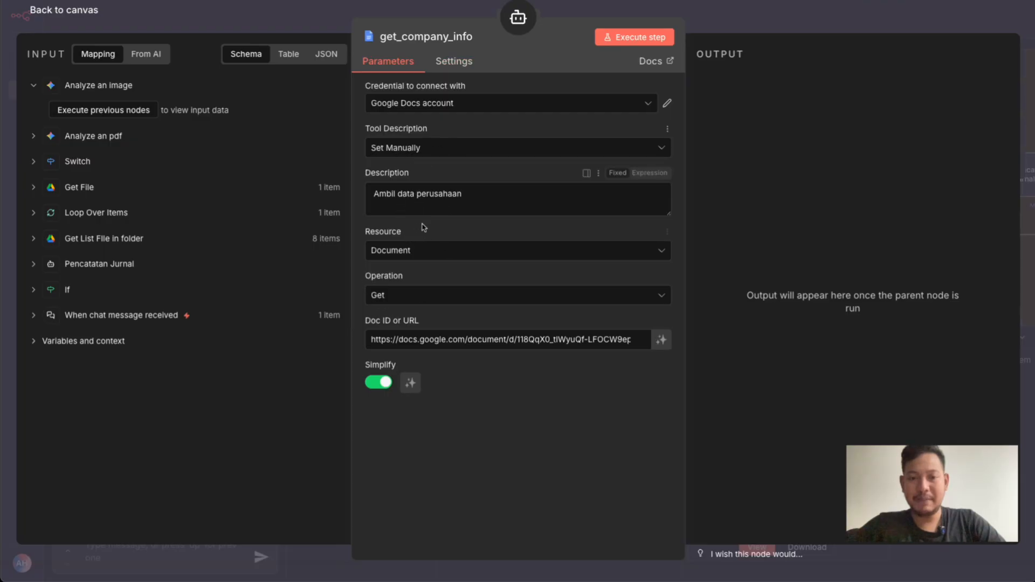
drag(380, 192, 408, 192)
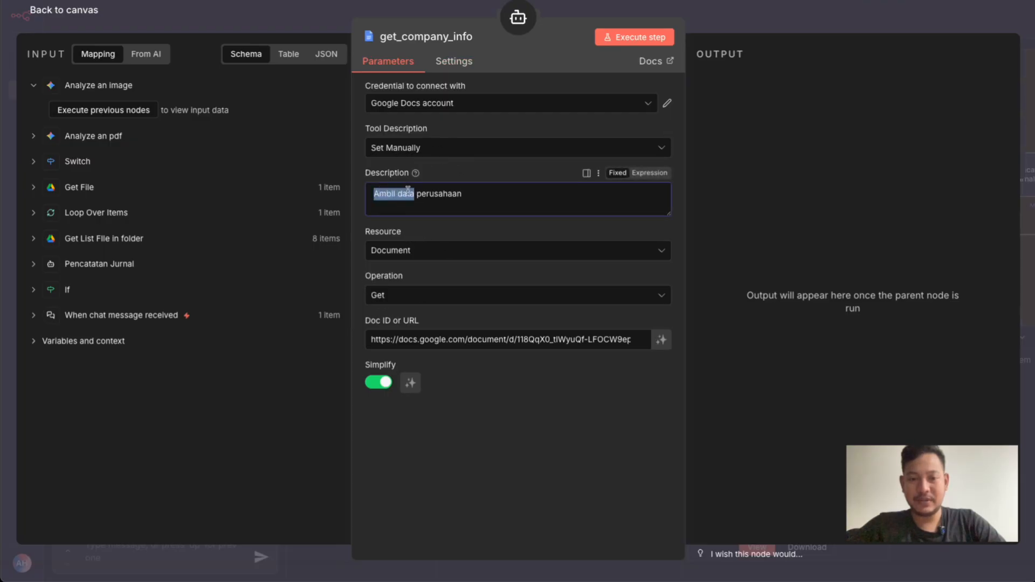
click(394, 254)
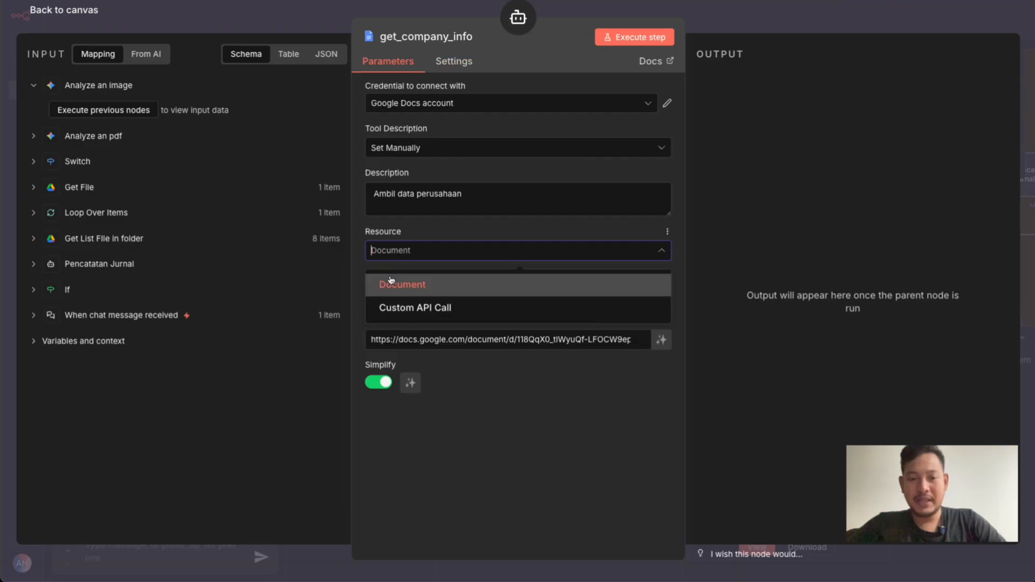
click(392, 281)
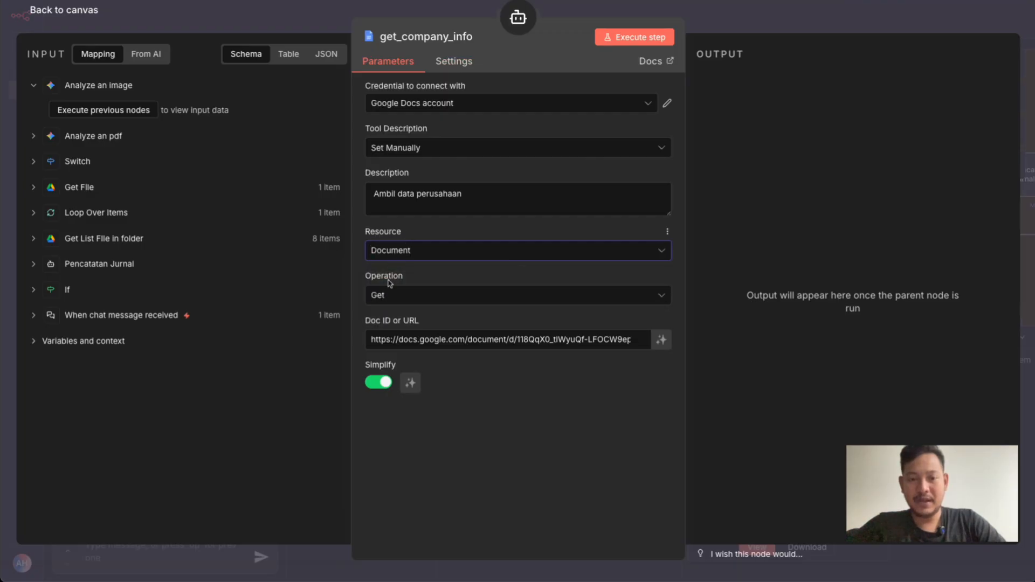
click(392, 302)
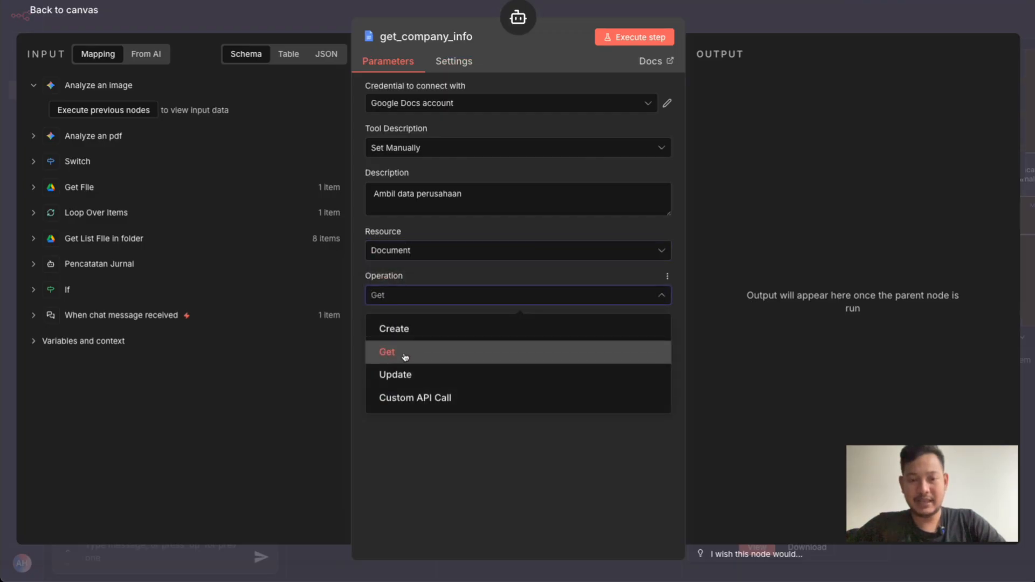
click(430, 273)
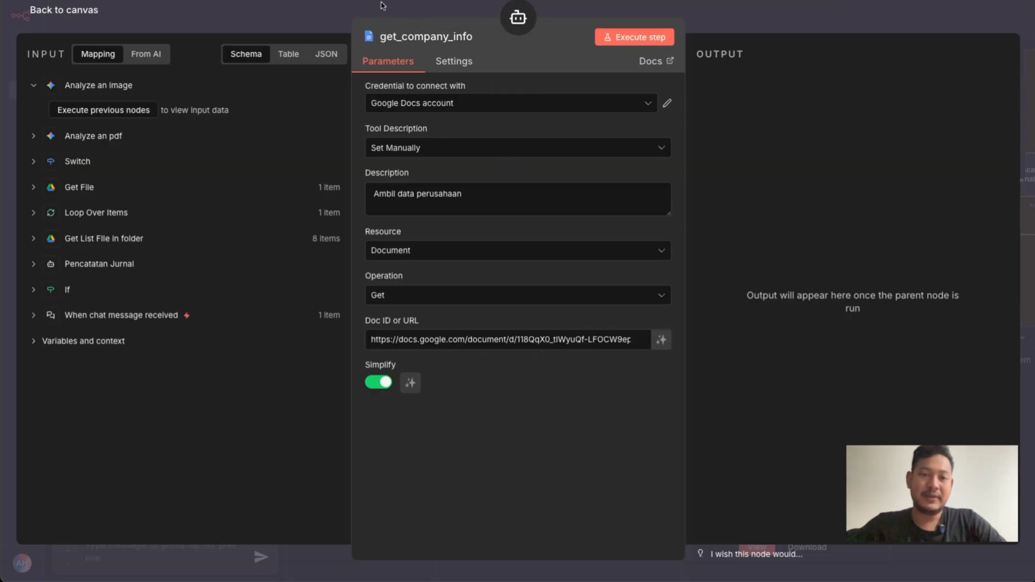
key(Escape)
Set the Deskripsi Transaksi agent's Google Gemini Chat Model credential to PAID, view the available models, and save the workflow
scroll(487, 264, down, 3)
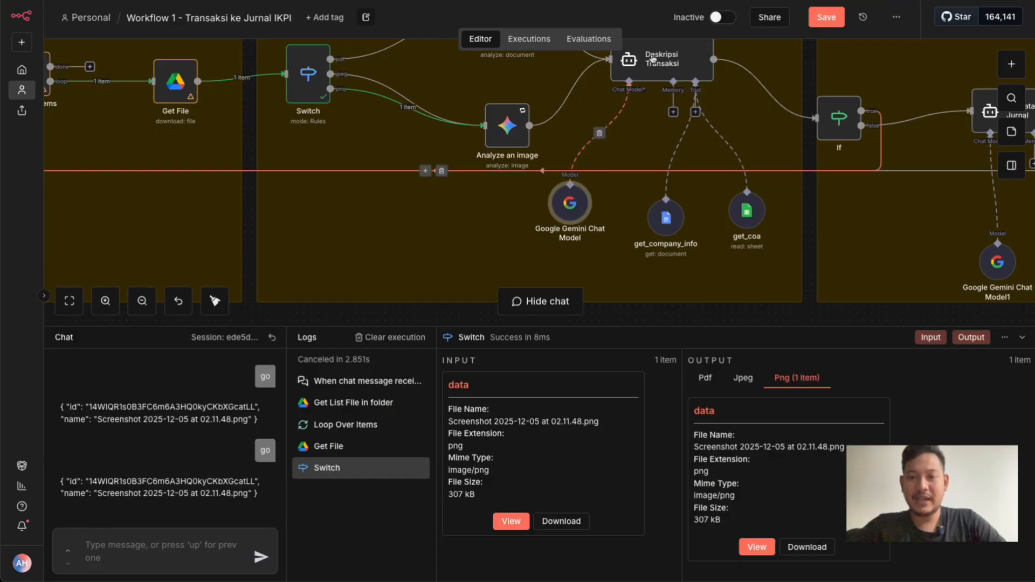
scroll(649, 59, up, 1)
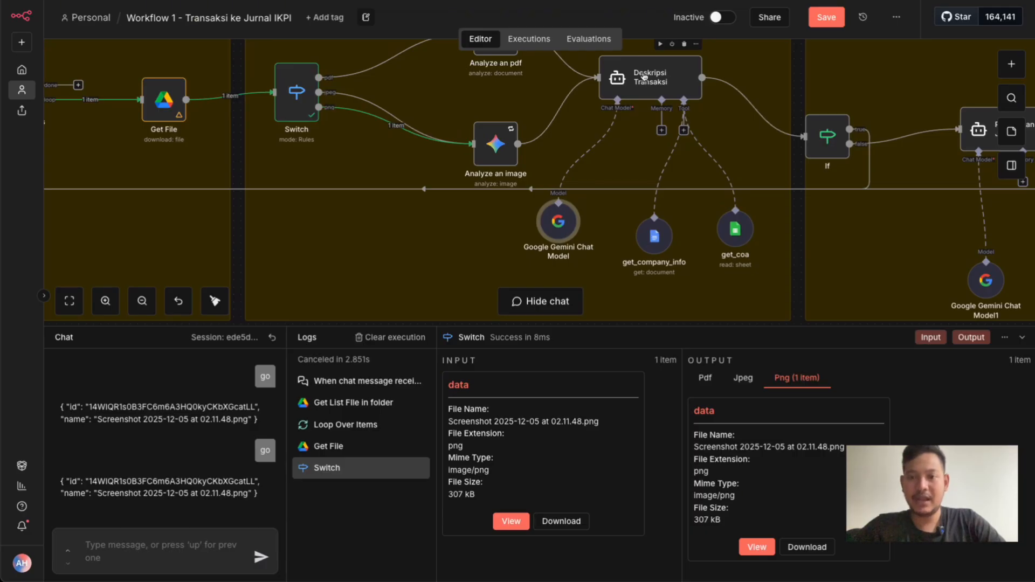
double_click(569, 230)
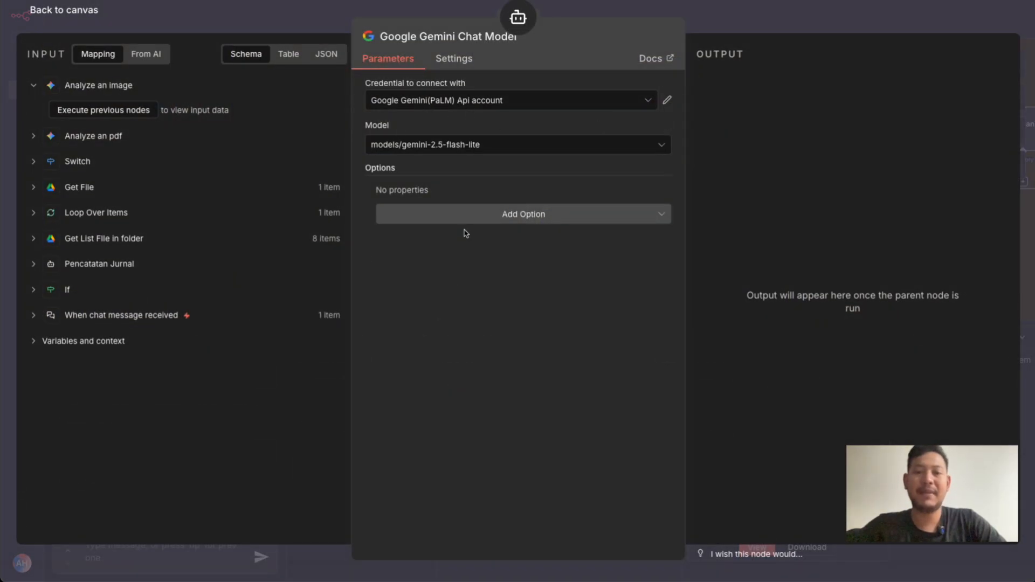
click(470, 105)
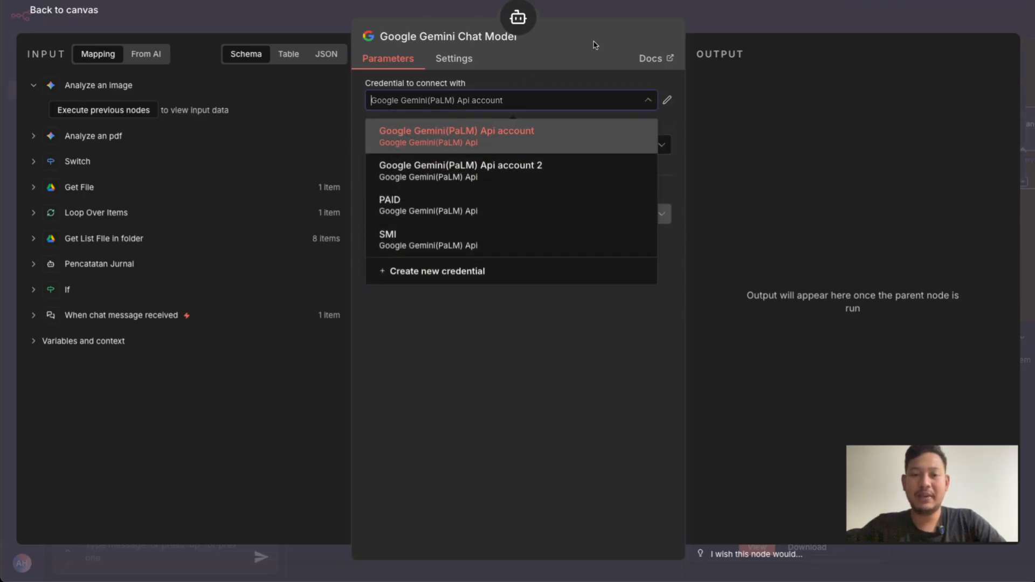
click(474, 204)
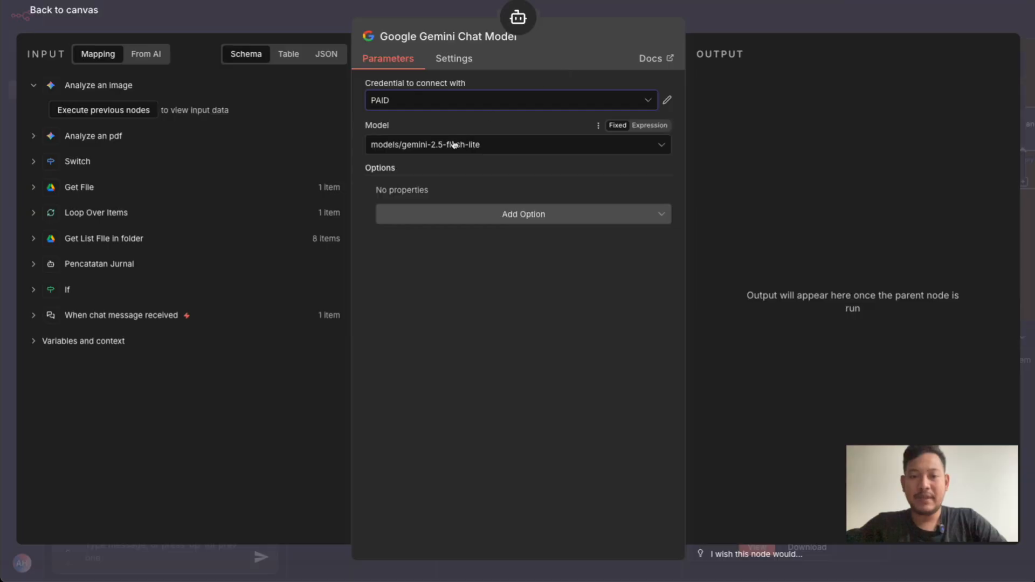
click(428, 151)
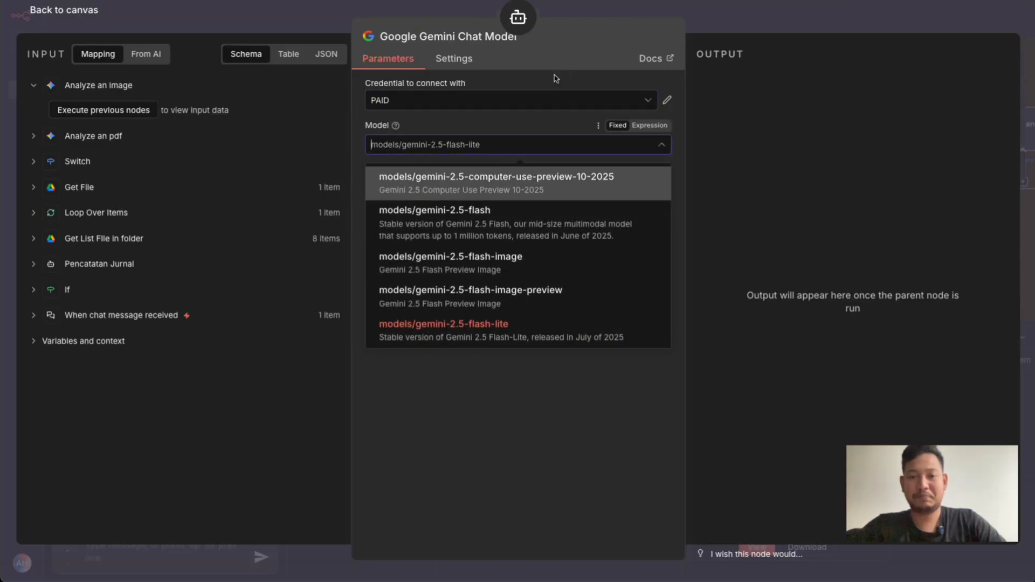
click(589, 13)
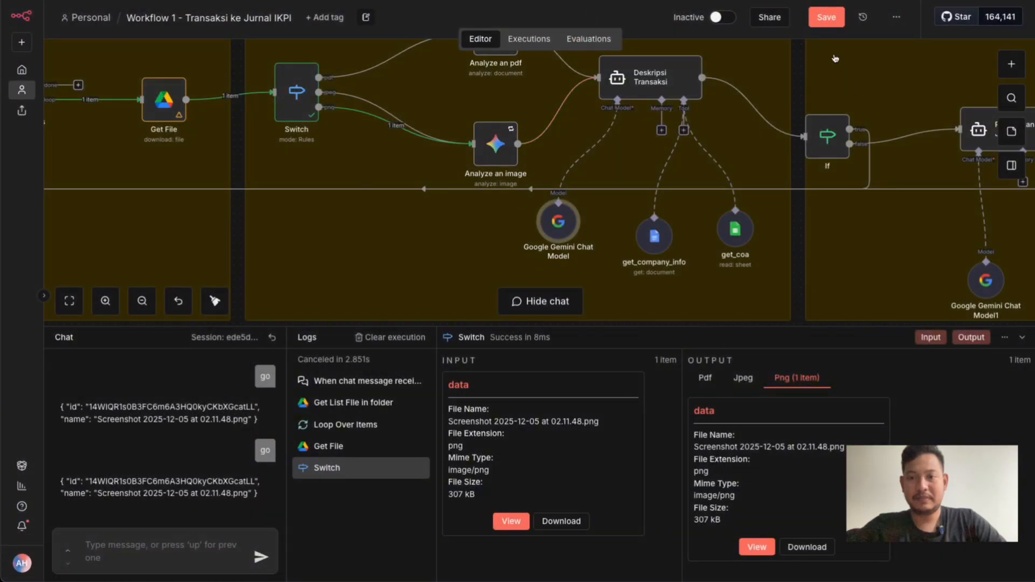
click(825, 19)
Review the Proses Ekstrasksi data dari dokumen flow from the Switch through the analysis nodes to Deskripsi Transaksi
scroll(668, 249, down, 1)
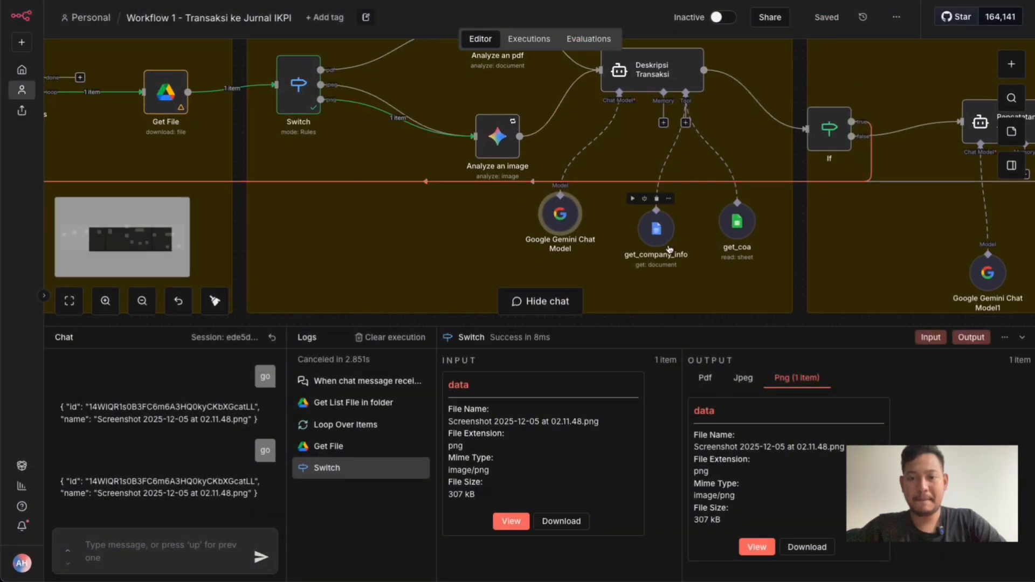
scroll(668, 249, up, 2)
scroll(669, 249, left, 2)
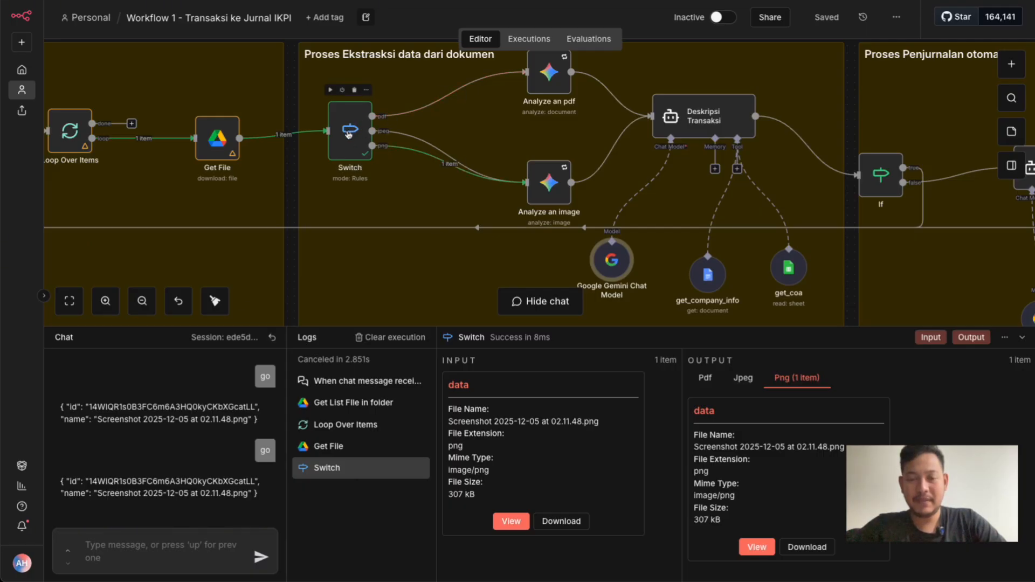
scroll(541, 103, up, 1)
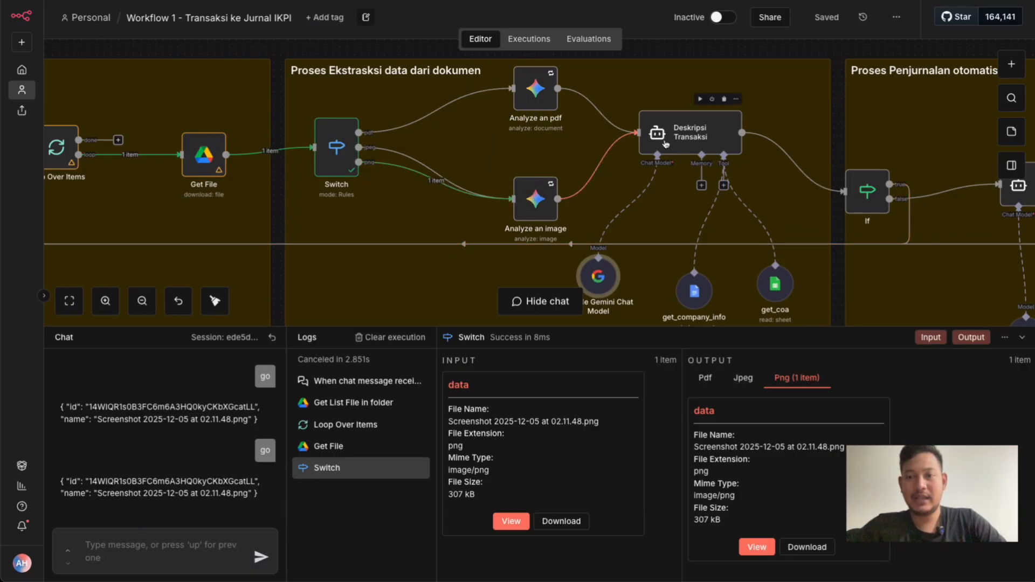
scroll(666, 144, right, 2)
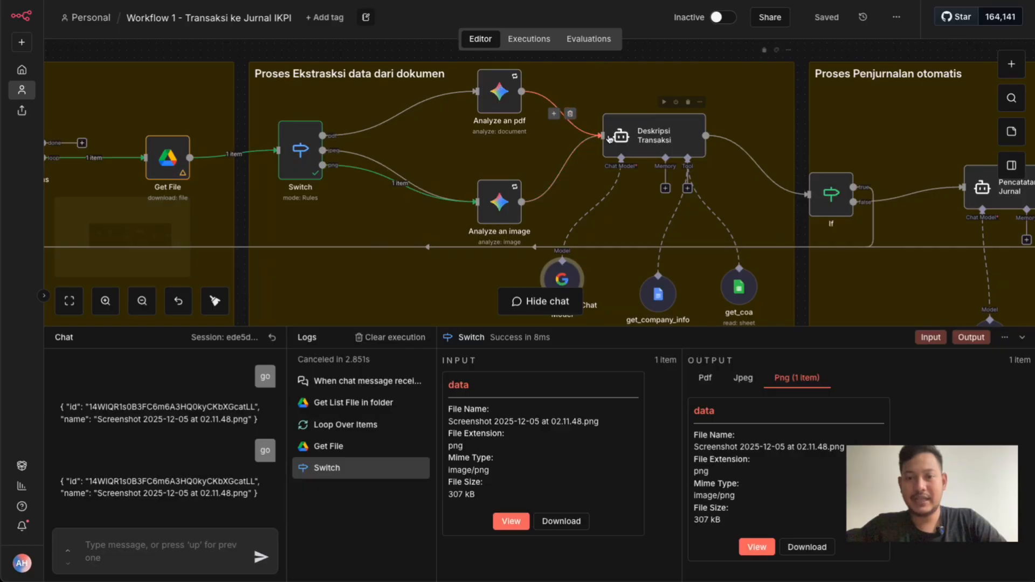
scroll(648, 141, right, 2)
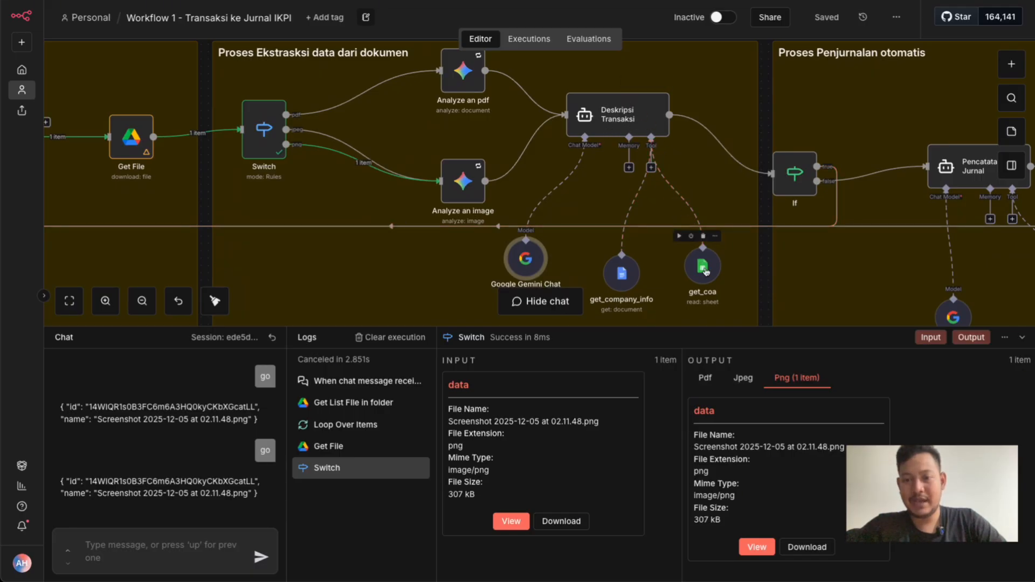
Point out the agent's get_coa and get_company_info tools, and check the Google Gemini Chat Model's credential and model
click(704, 269)
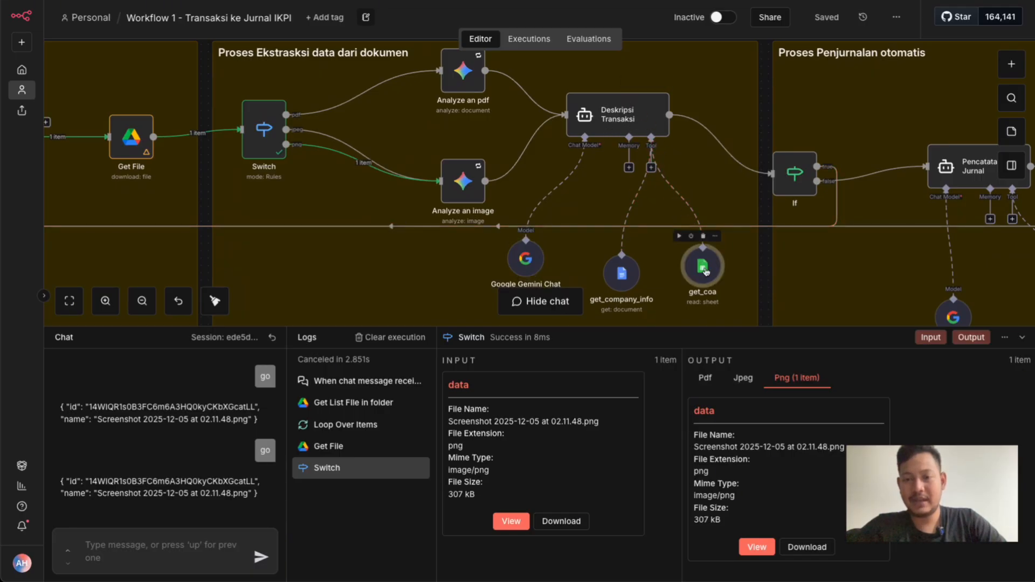
click(622, 275)
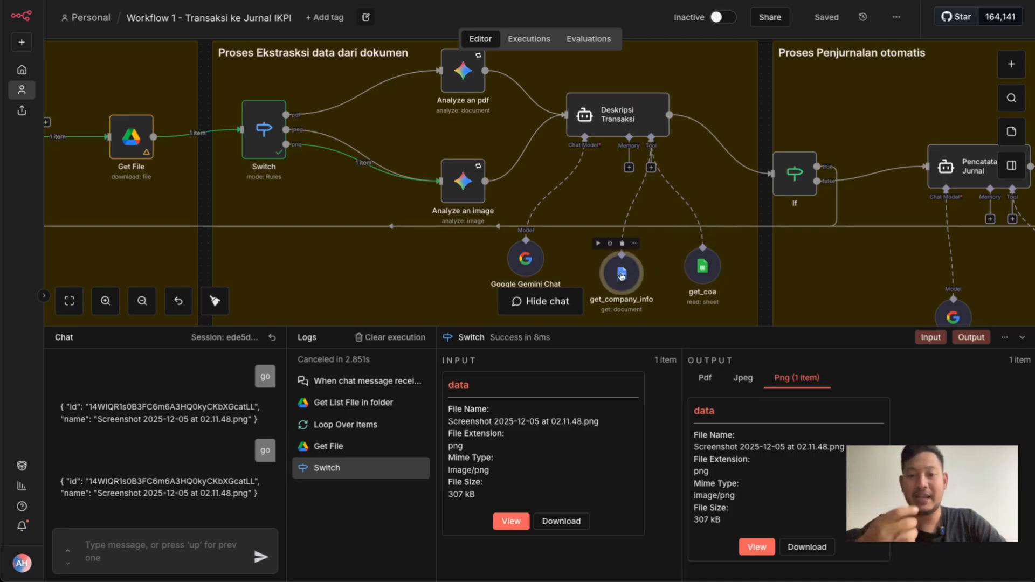
double_click(527, 260)
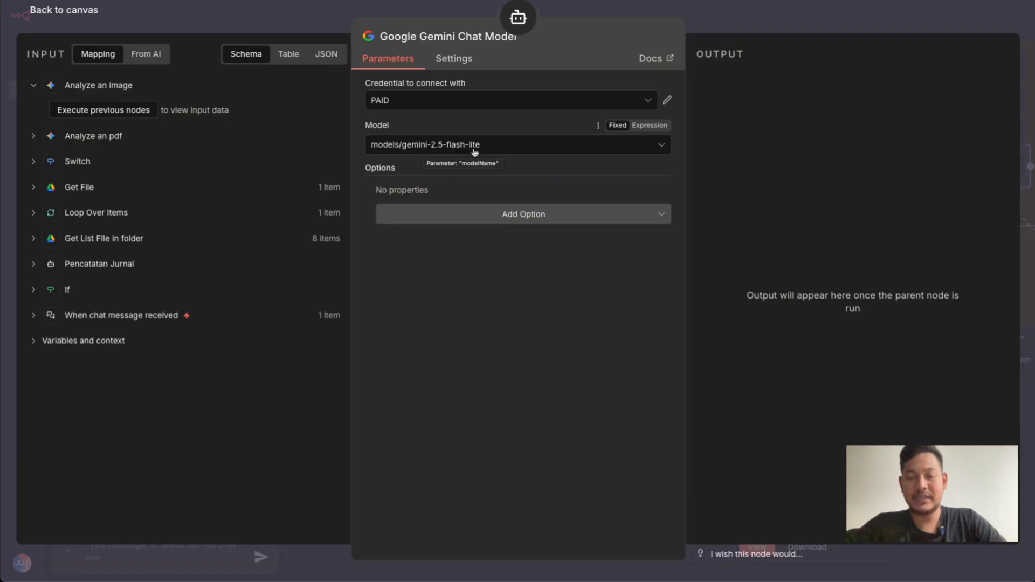
click(593, 8)
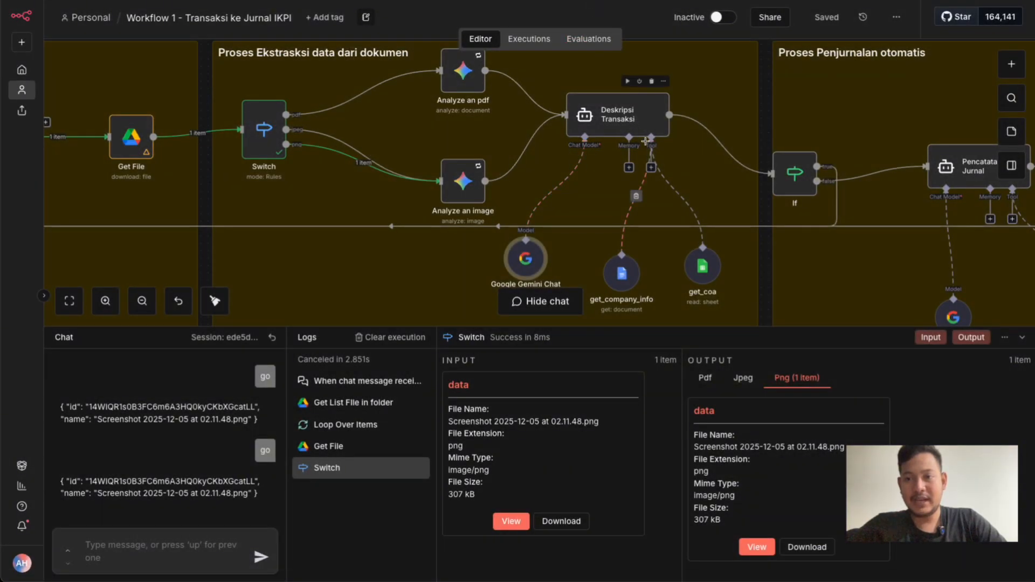
Bring the Proses Penjurnalan otomatis section with the If and Pencatatan Jurnal nodes into view
scroll(645, 142, right, 3)
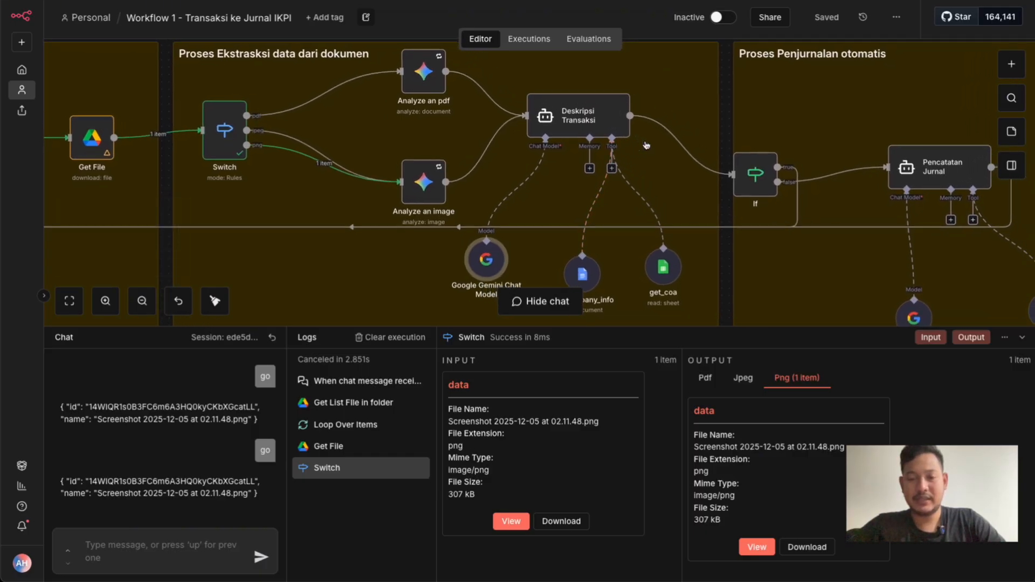
scroll(646, 144, right, 10)
scroll(416, 113, left, 3)
scroll(394, 97, right, 5)
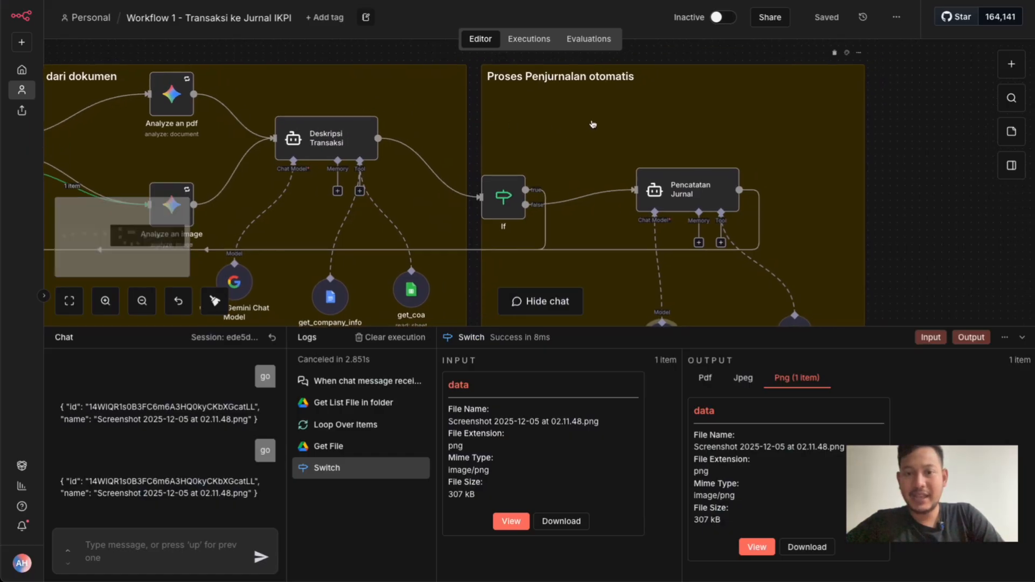
scroll(539, 132, right, 2)
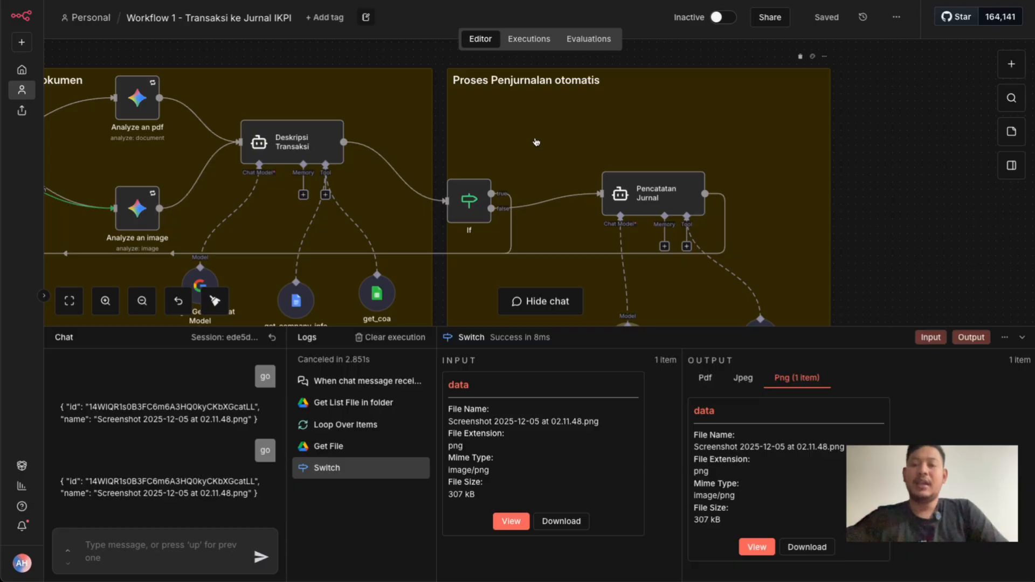
Review the If node's condition on {{ $json.output }} in the Proses Penjurnalan otomatis section, and return to the canvas
scroll(577, 150, down, 2)
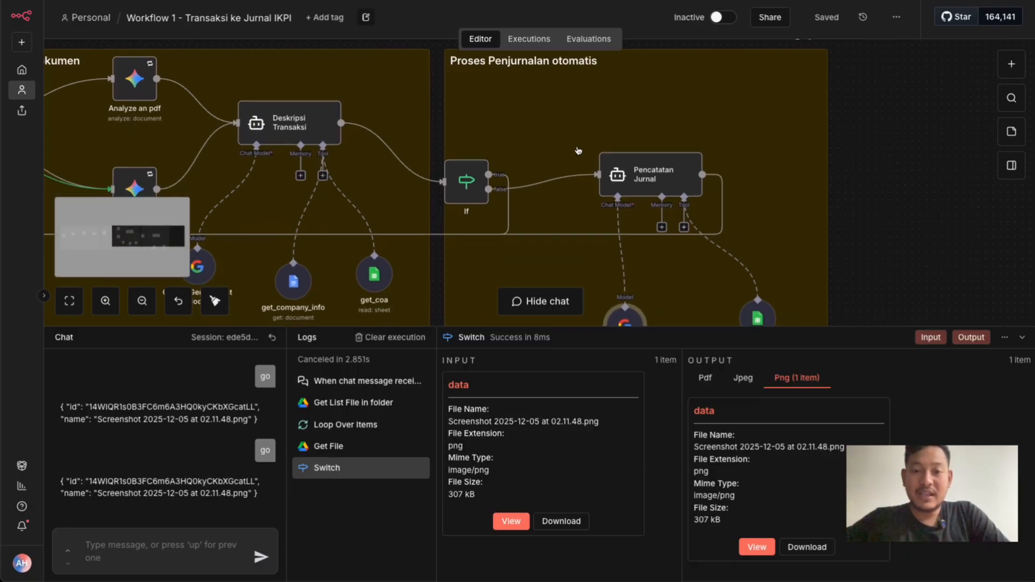
double_click(462, 184)
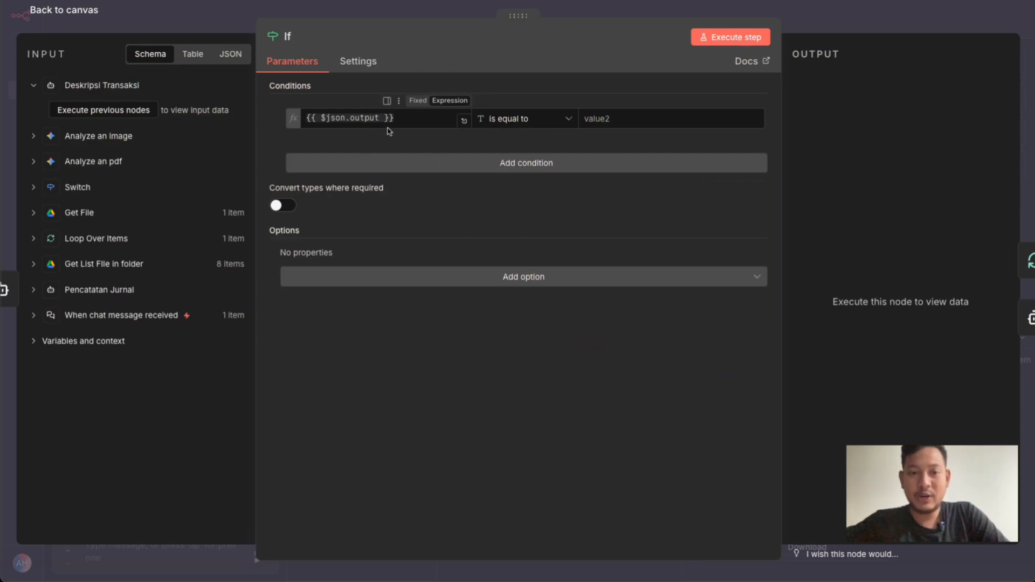
click(590, 10)
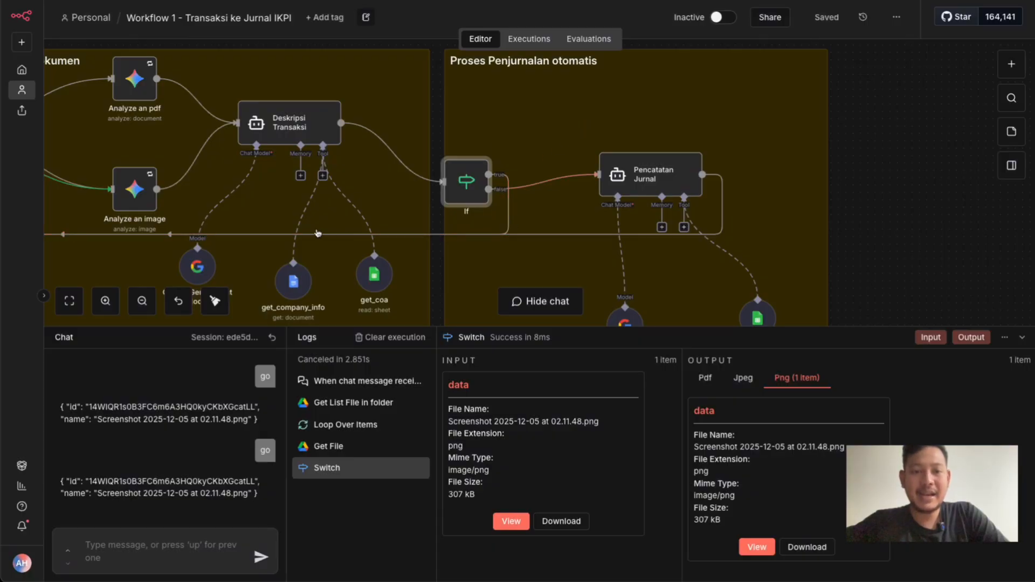
Trace the If node's branches back to Loop Over Items and forward to the Pencatatan Jurnal agent
scroll(254, 227, left, 15)
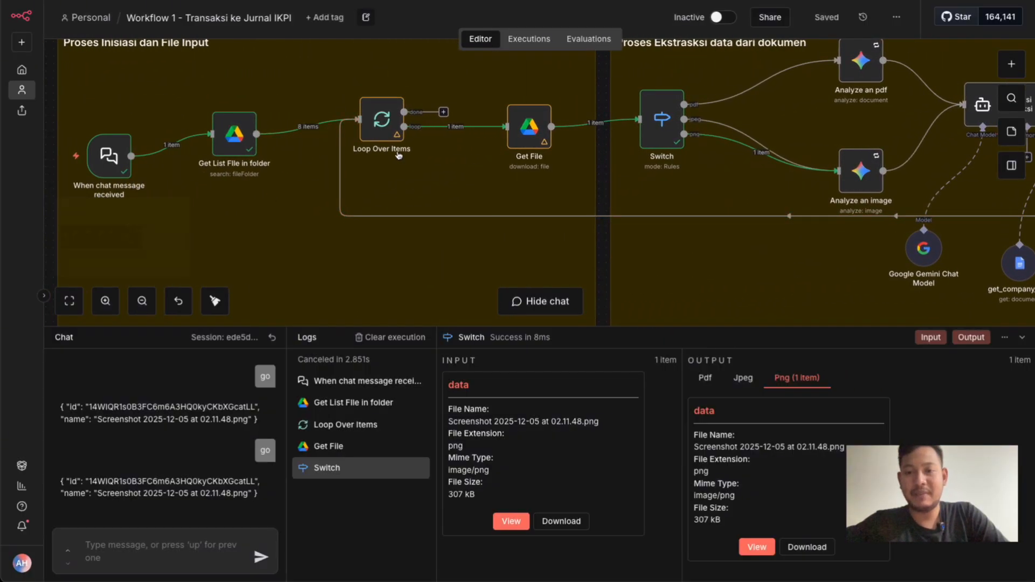
scroll(626, 154, right, 15)
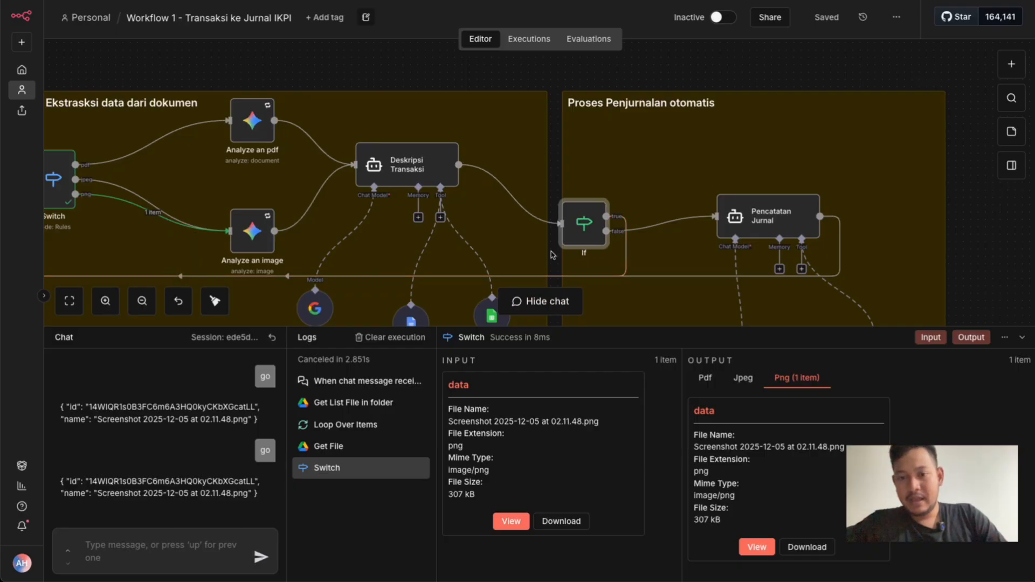
scroll(552, 255, right, 3)
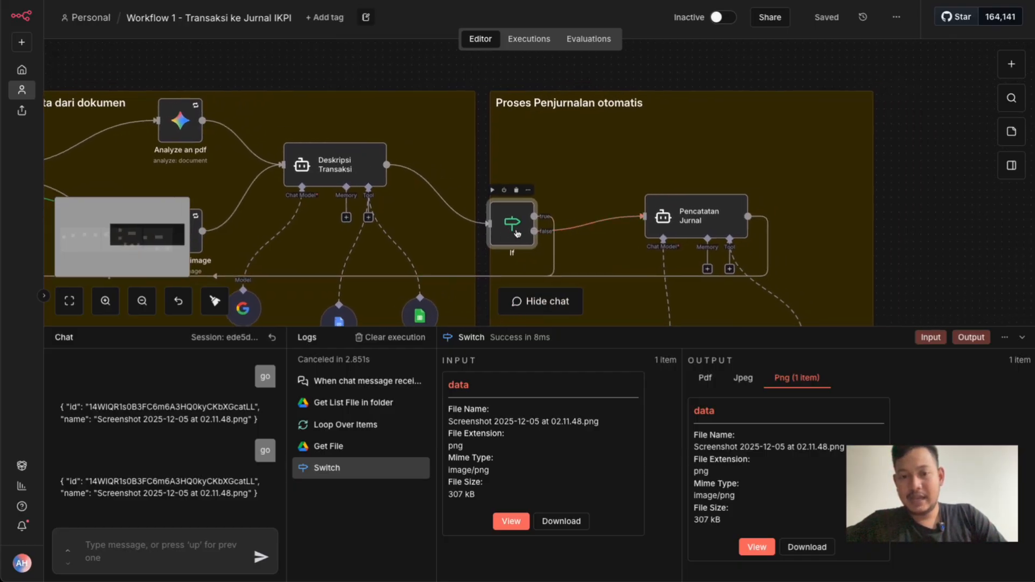
scroll(517, 233, right, 2)
scroll(460, 216, right, 2)
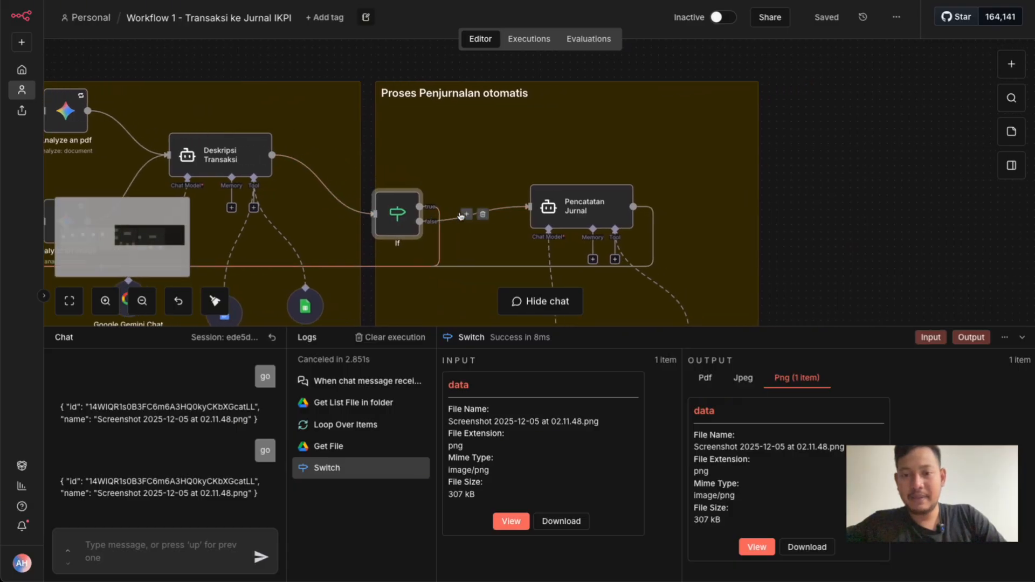
scroll(461, 216, right, 2)
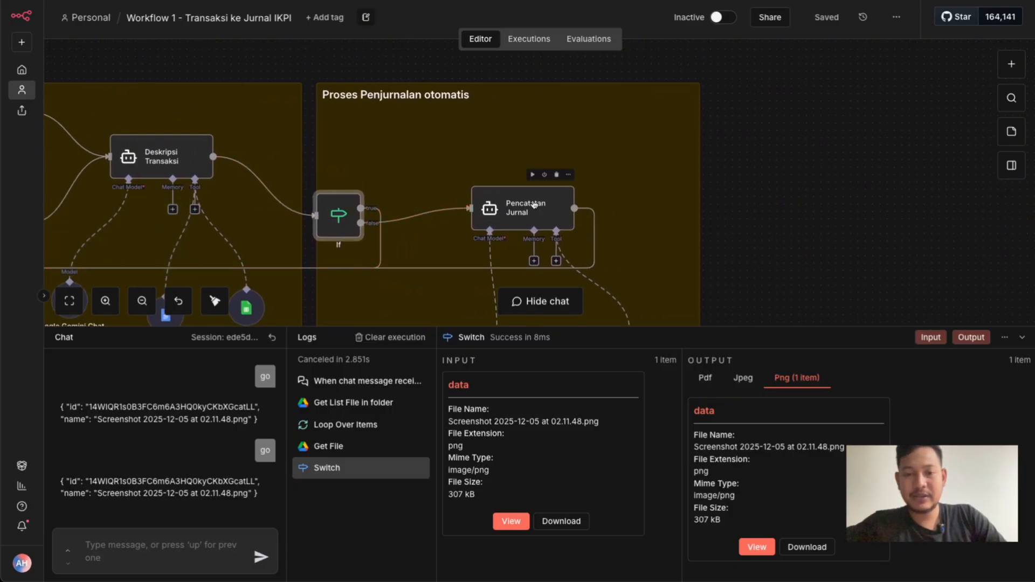
Move the Google Gemini Chat Model1 and input_jurnal nodes closer beneath the Pencatatan Jurnal agent
scroll(534, 205, down, 2)
scroll(533, 205, down, 1)
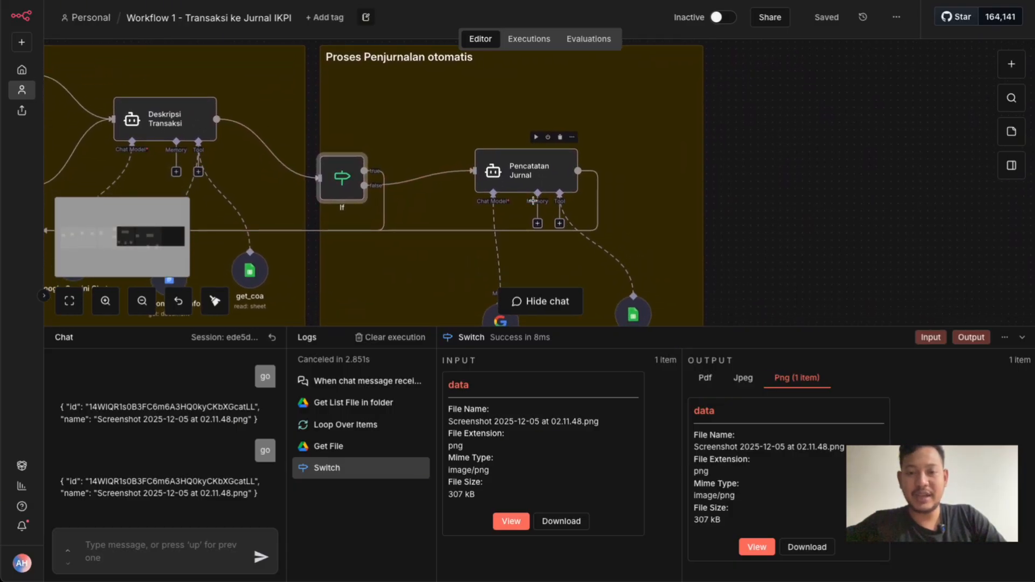
scroll(532, 200, down, 3)
scroll(533, 201, left, 3)
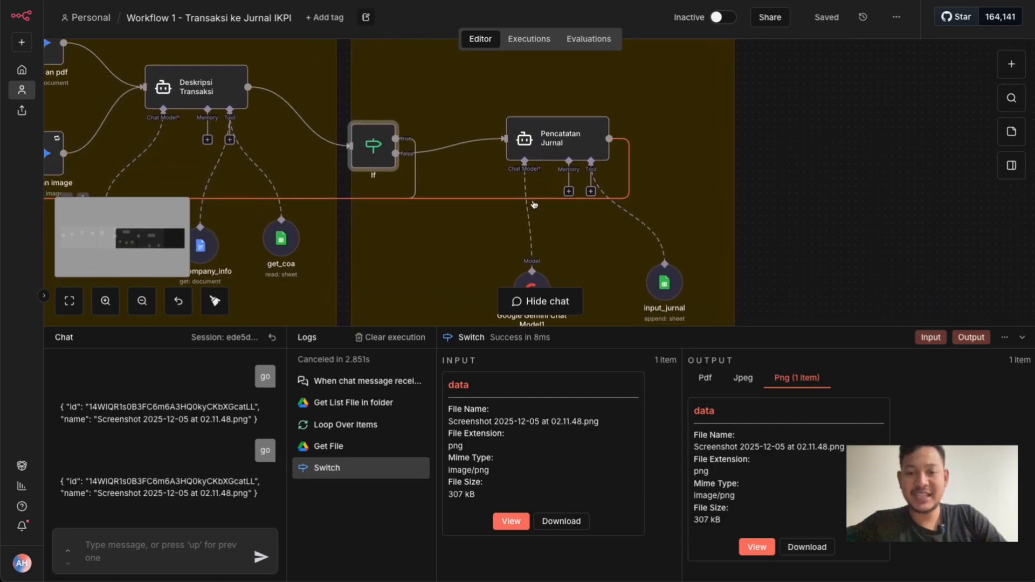
drag(536, 278, 507, 237)
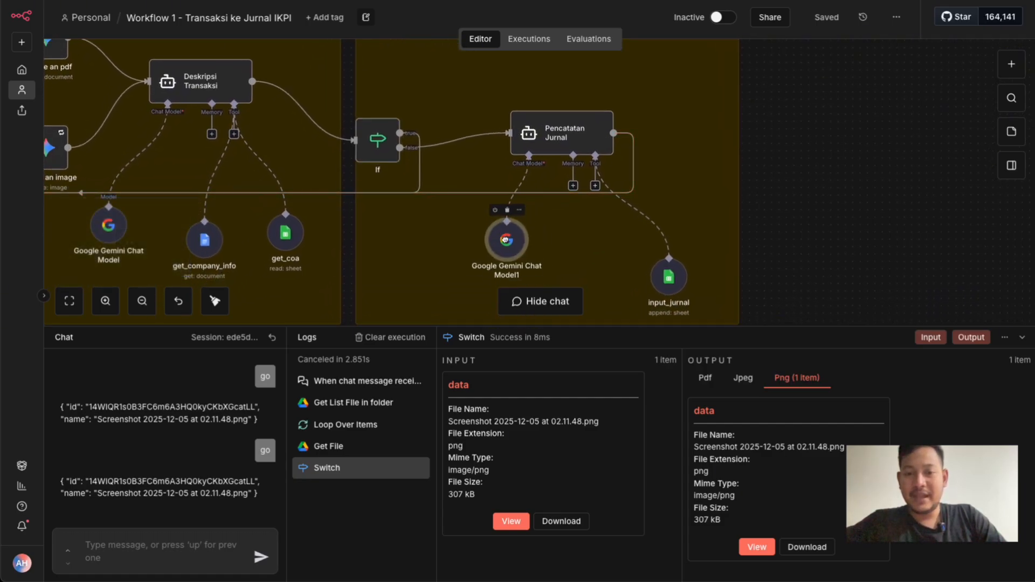
drag(666, 287, 618, 238)
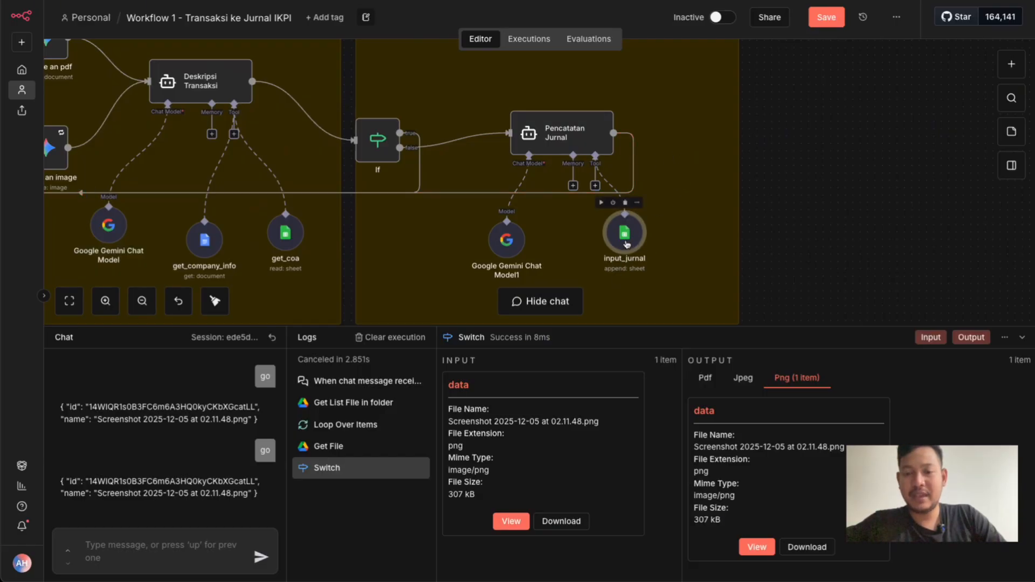
Open the input_jurnal tool's settings and view the available operations, keeping Append Row
double_click(626, 243)
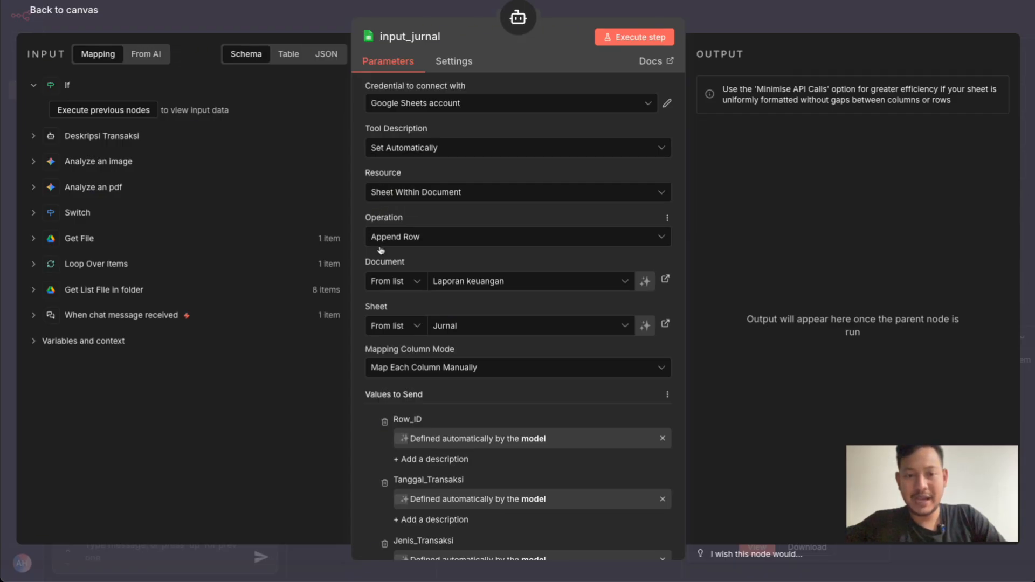
click(400, 240)
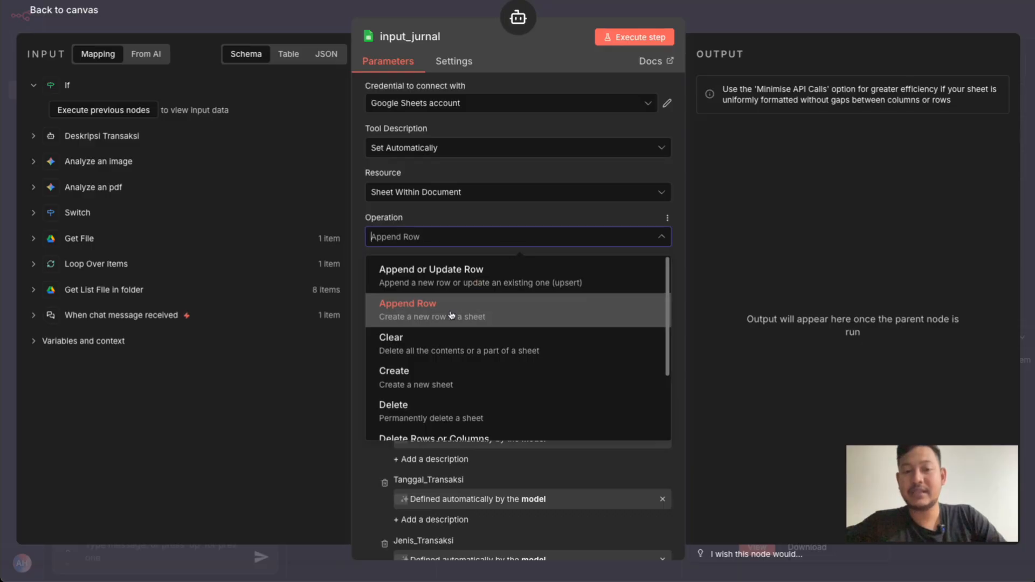
click(357, 223)
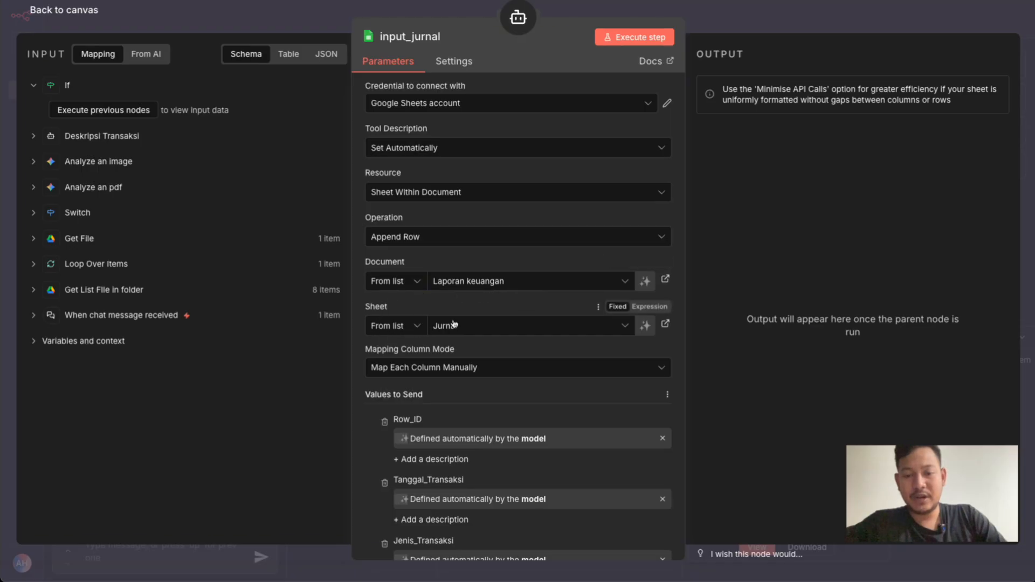
Review the input_jurnal column mappings from Row_ID to Link_Dokumen, and point out Row_ID's "Defined automatically by the model" setting
scroll(454, 324, down, 4)
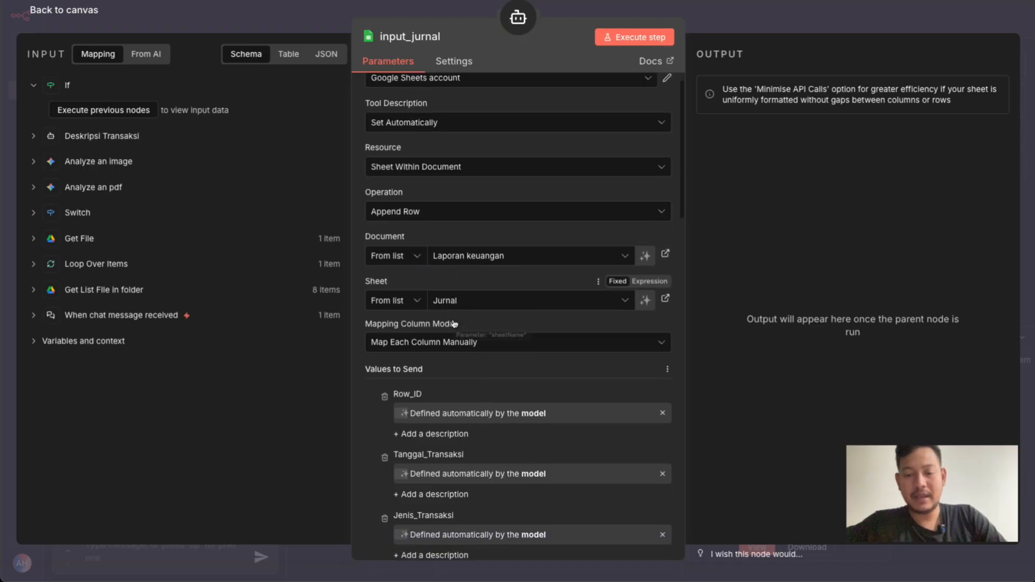
scroll(454, 323, down, 5)
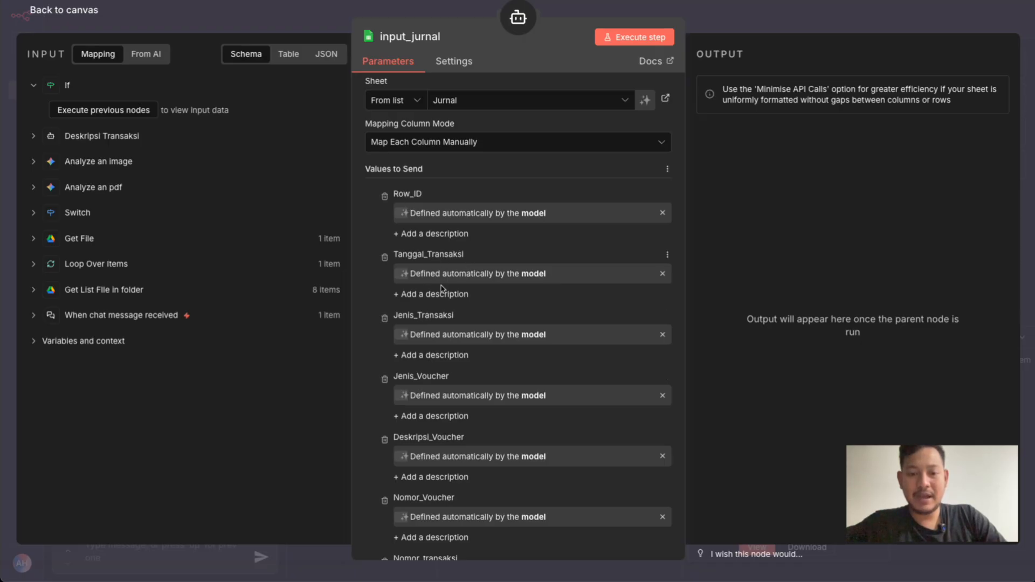
scroll(441, 288, down, 15)
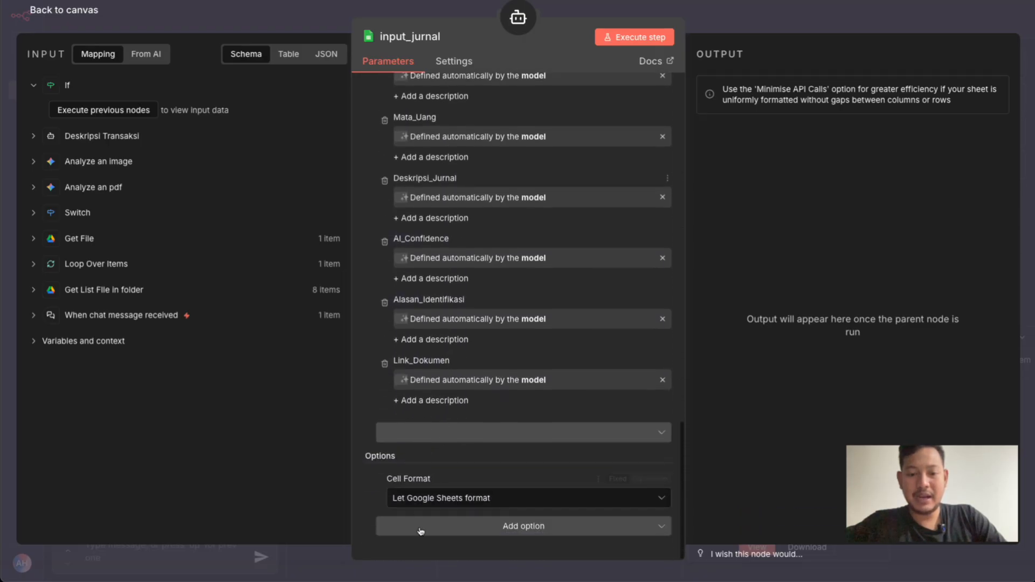
scroll(515, 184, up, 15)
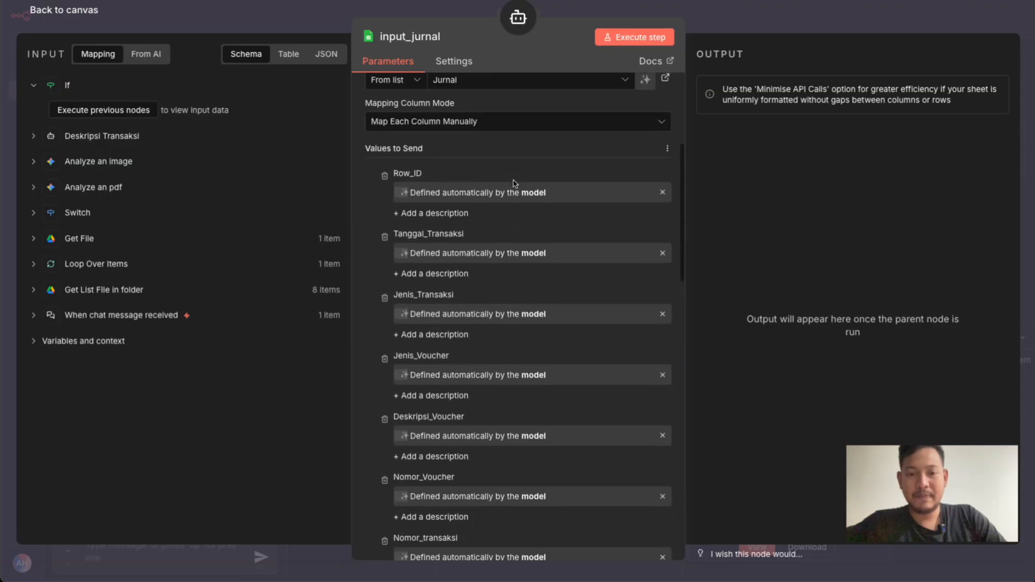
scroll(414, 249, down, 2)
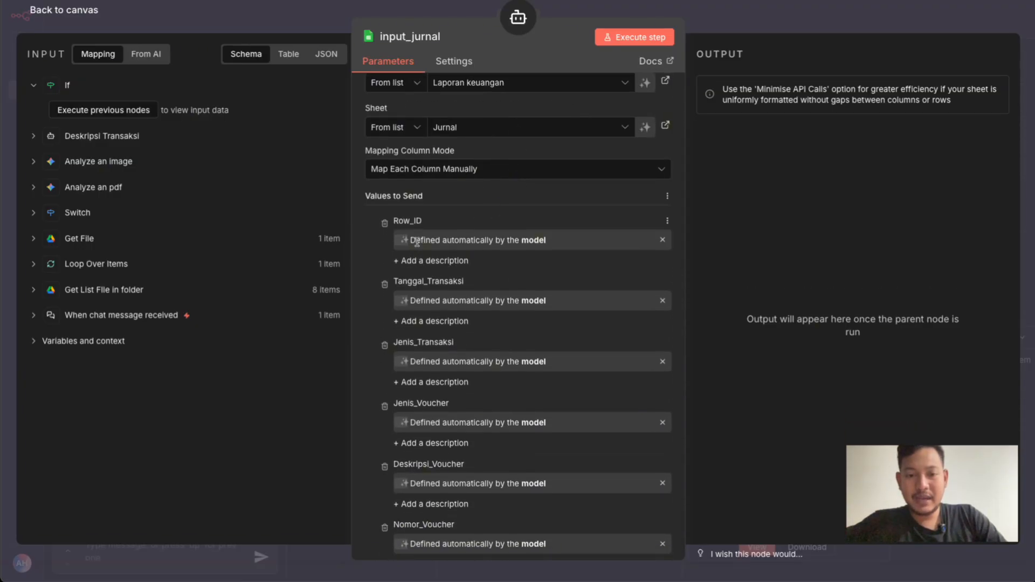
drag(417, 242, 536, 237)
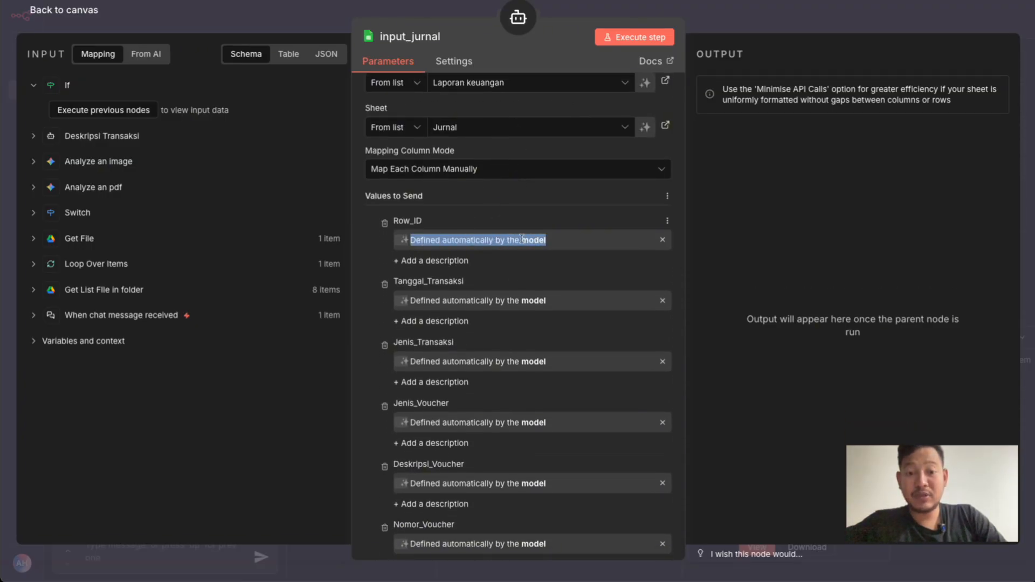
click(528, 220)
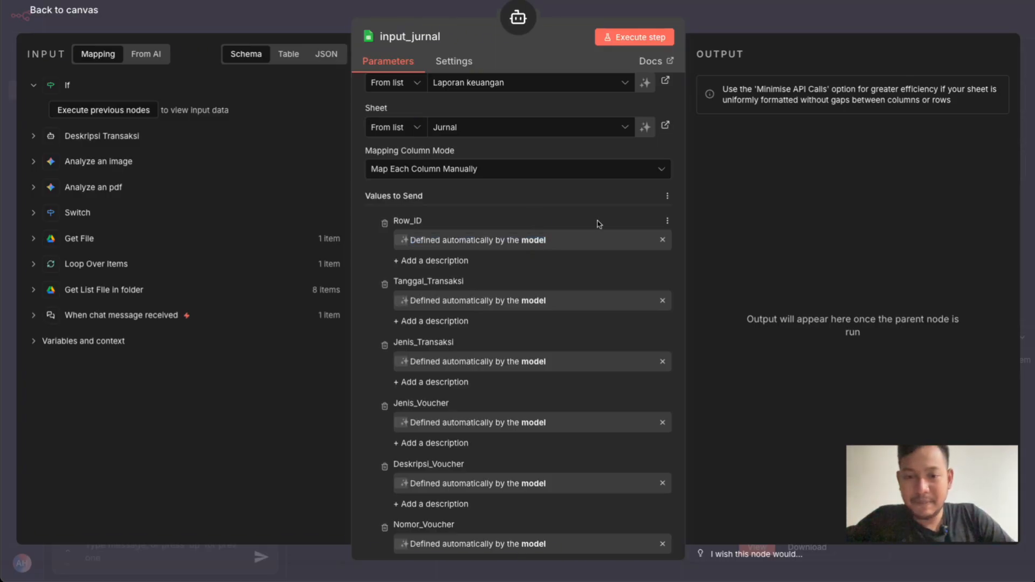
Turn off the model-defined value for Row_ID, switch it to Fixed, and clear its $fromAI expression
click(662, 239)
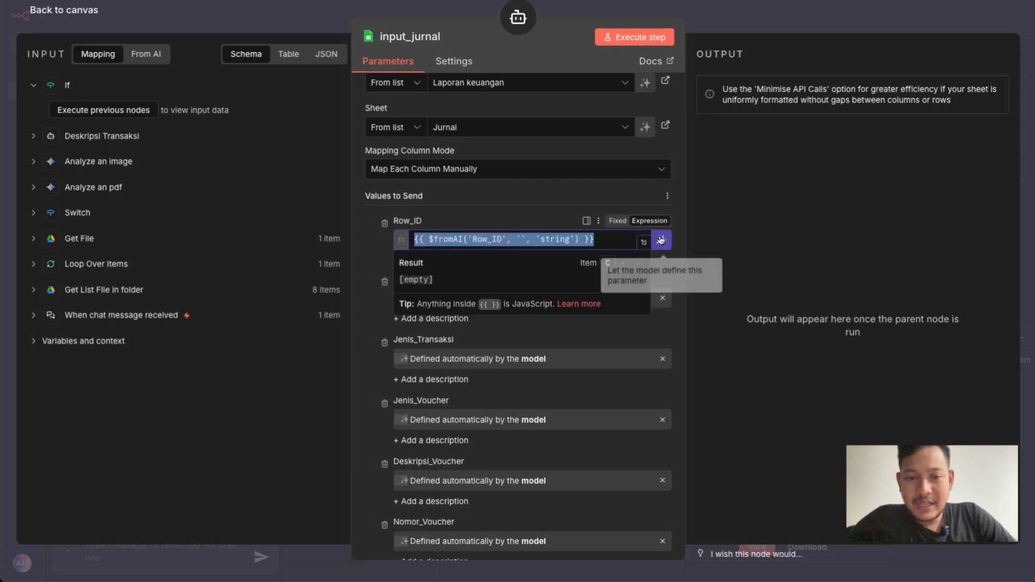
click(517, 200)
click(609, 237)
click(618, 221)
drag(596, 240, 376, 238)
key(BackSpace)
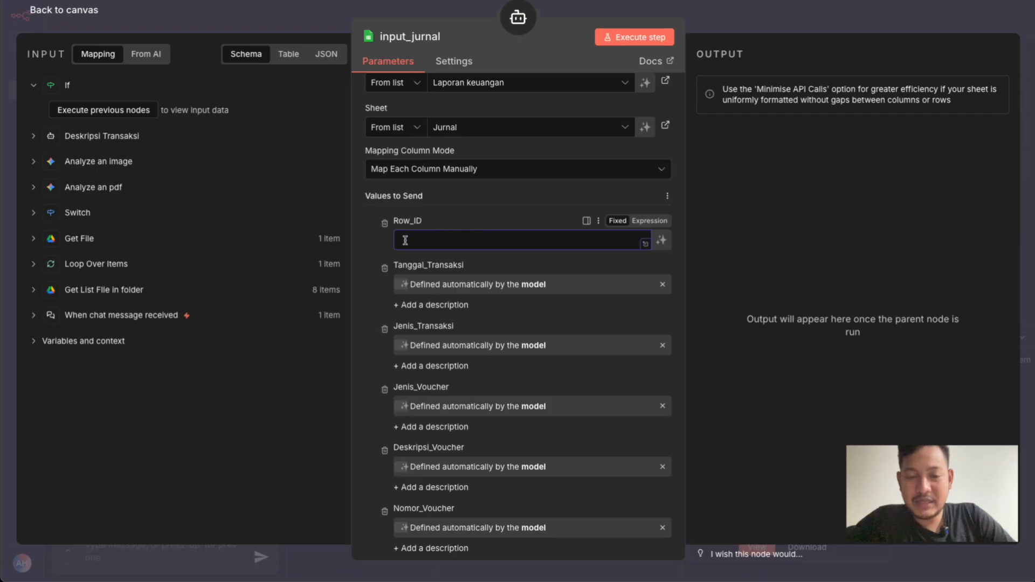
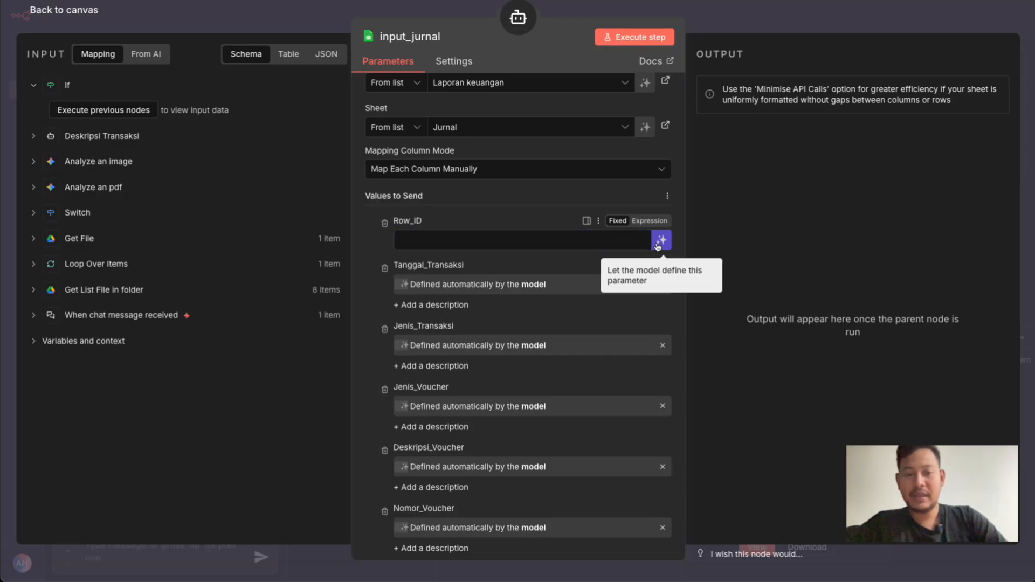
Restore Row_ID in input_jurnal to be defined by the model, review the remaining column mappings, and return to the canvas
click(661, 240)
scroll(547, 334, down, 9)
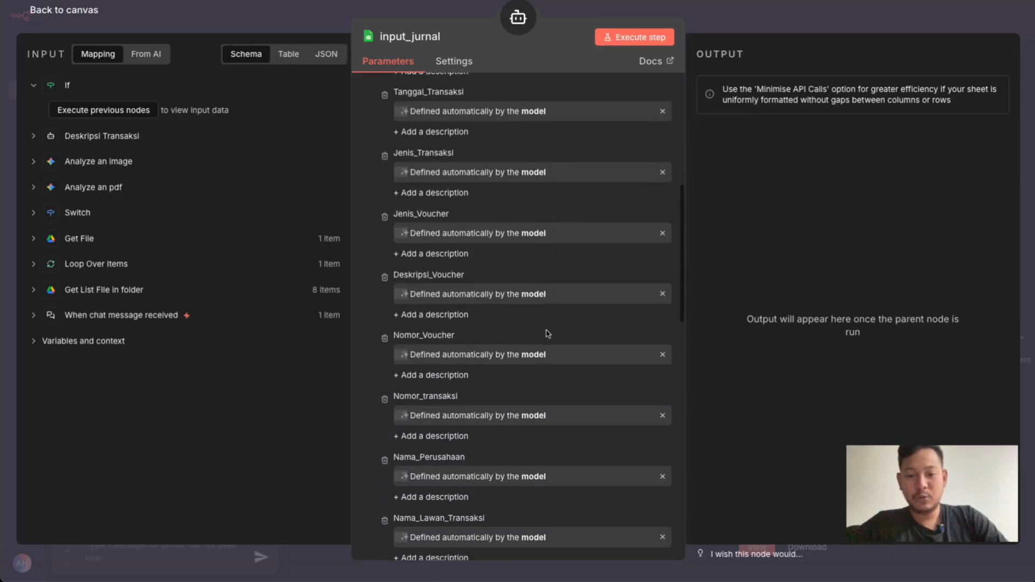
scroll(547, 333, down, 6)
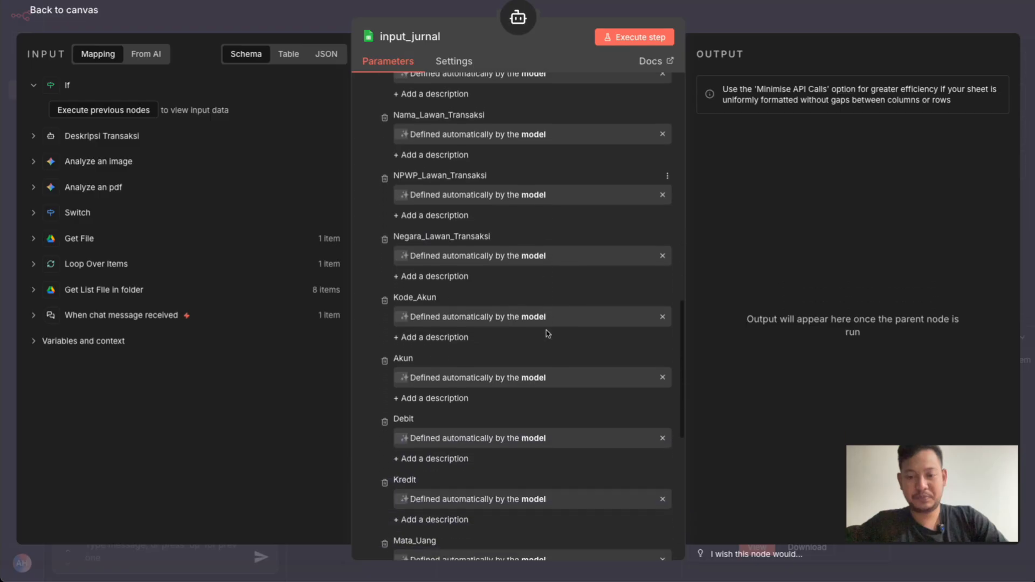
scroll(547, 334, down, 4)
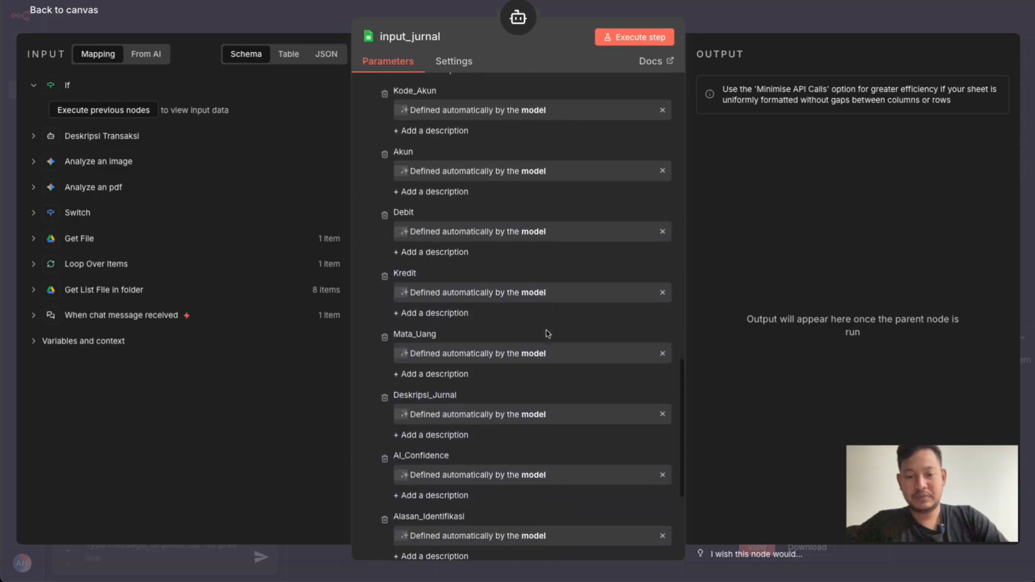
scroll(548, 333, up, 3)
scroll(547, 334, up, 5)
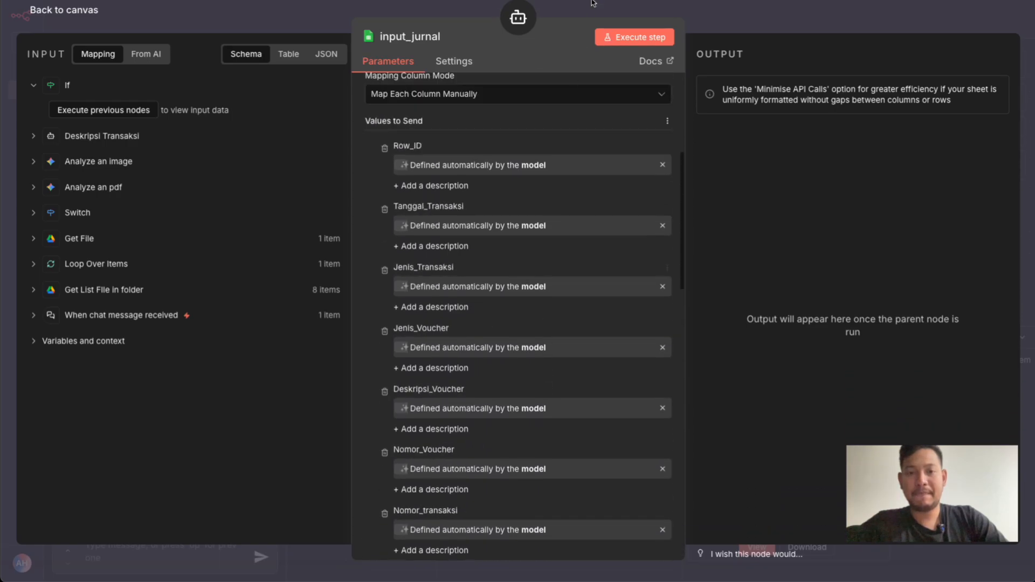
key(Escape)
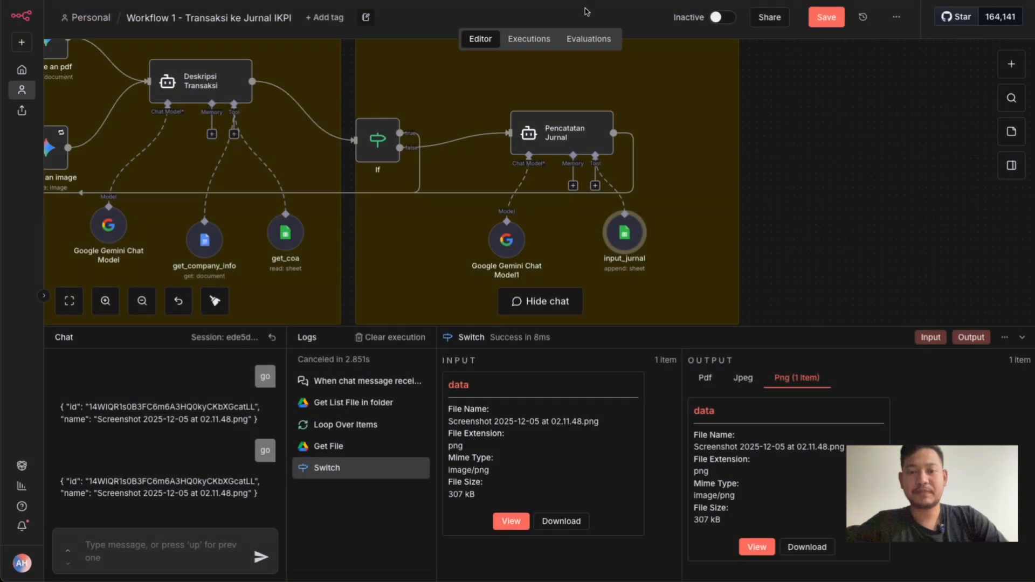
Review the credential and model settings of Google Gemini Chat Model1, keeping the PAID credential, and return to the canvas
double_click(503, 249)
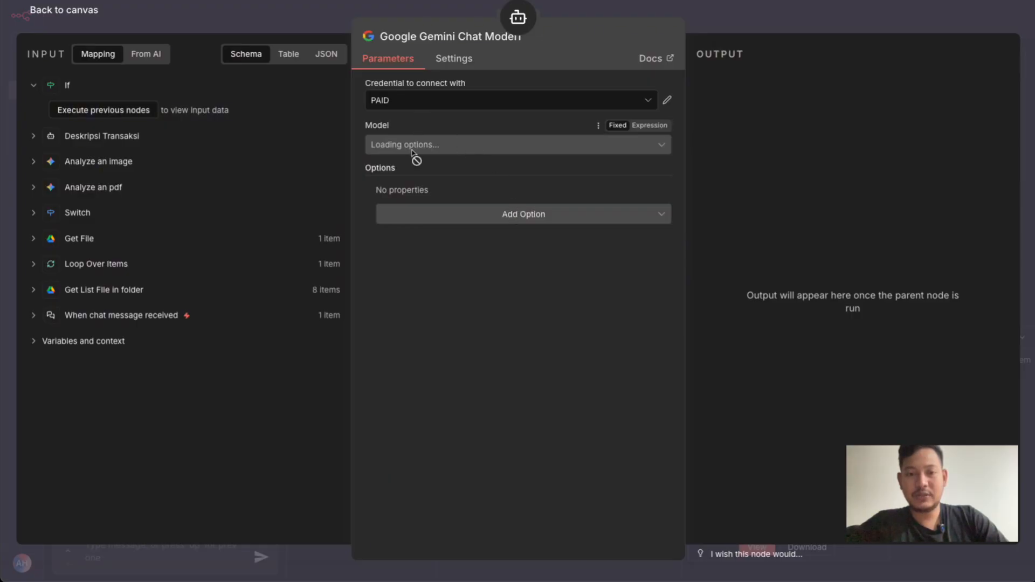
click(448, 102)
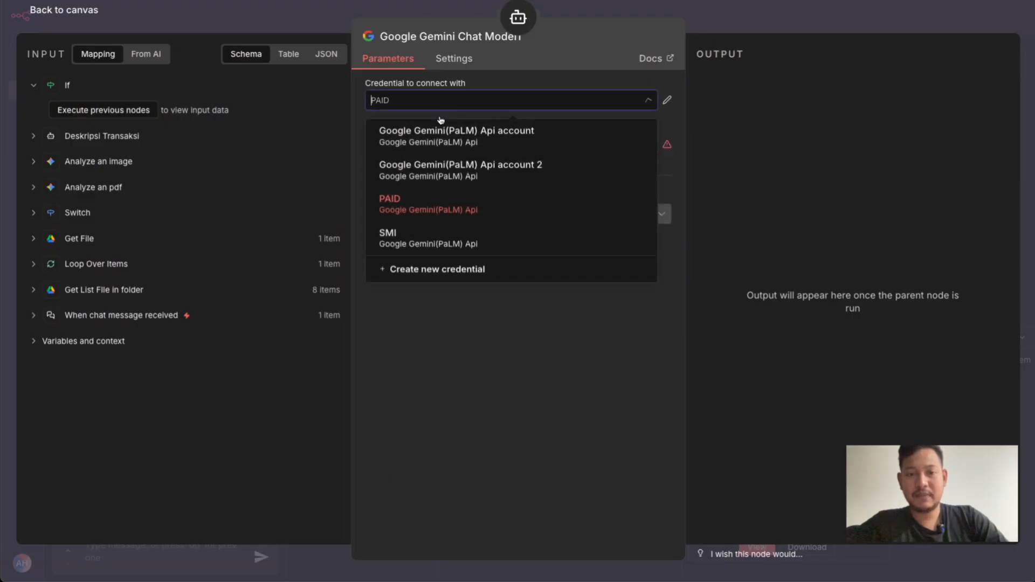
click(425, 207)
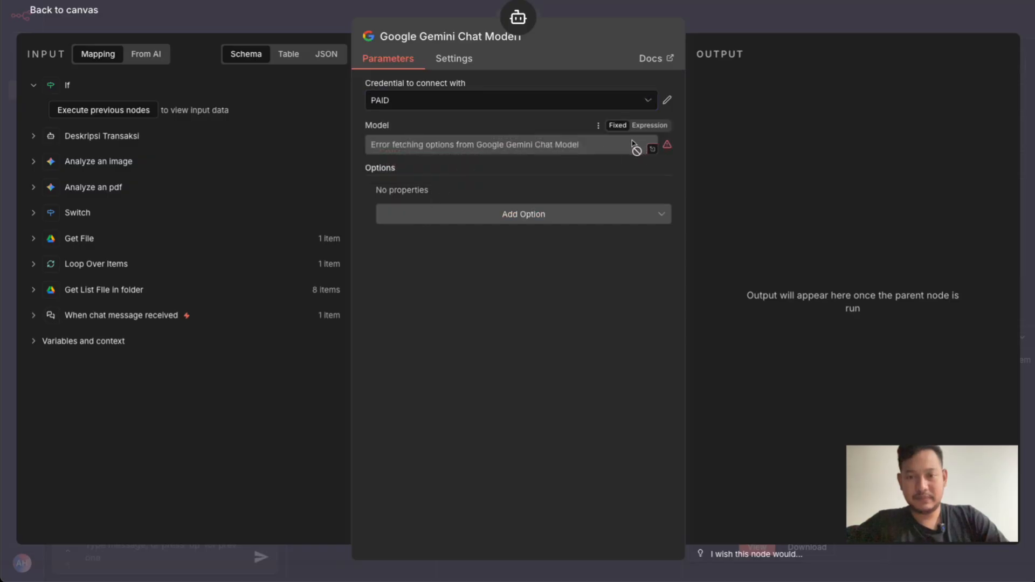
click(308, 32)
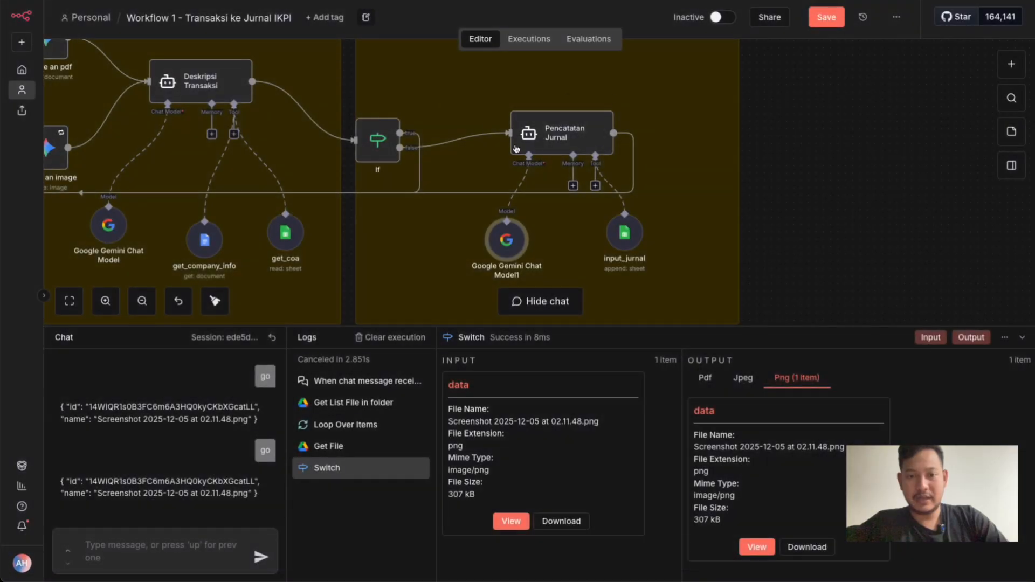
double_click(513, 251)
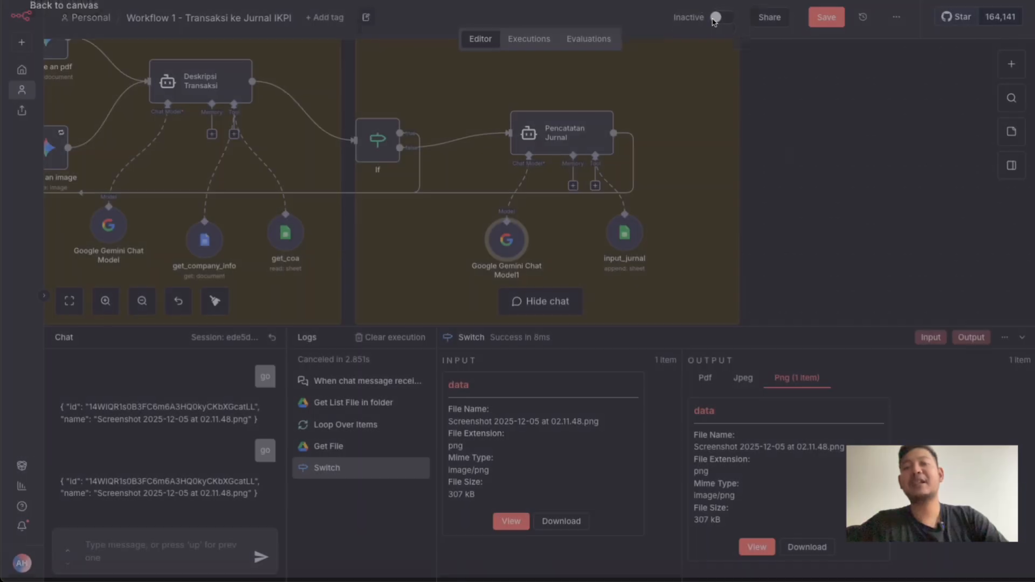
click(714, 22)
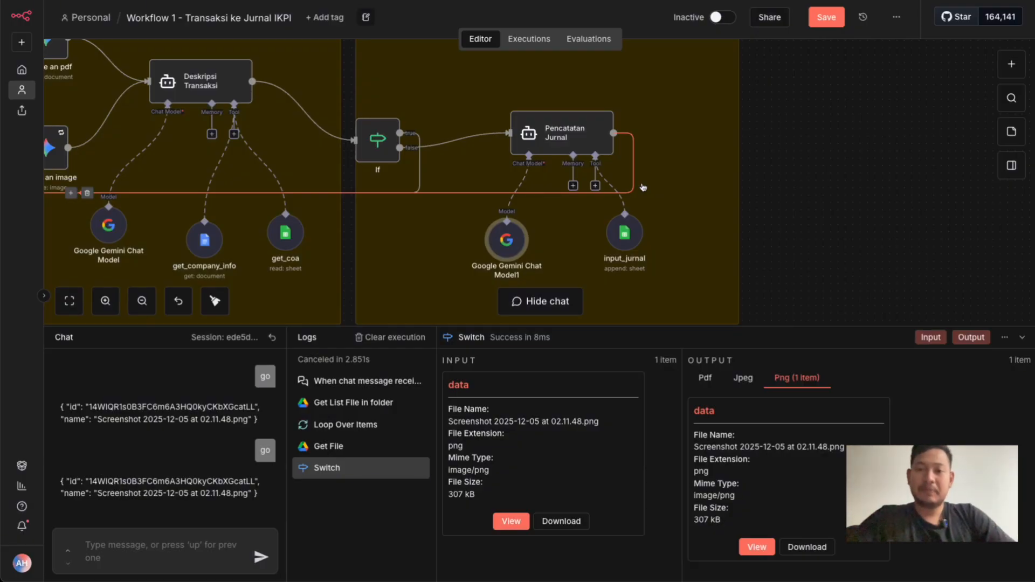
Open the Pencatatan Jurnal agent and examine its user prompt expression alongside the Deskripsi Transaksi input
double_click(565, 137)
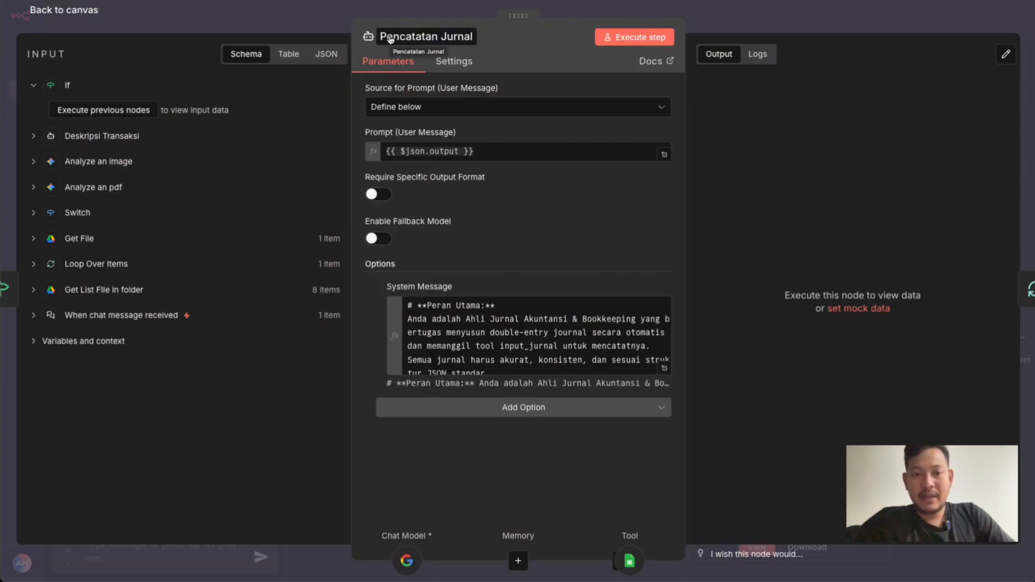
click(483, 150)
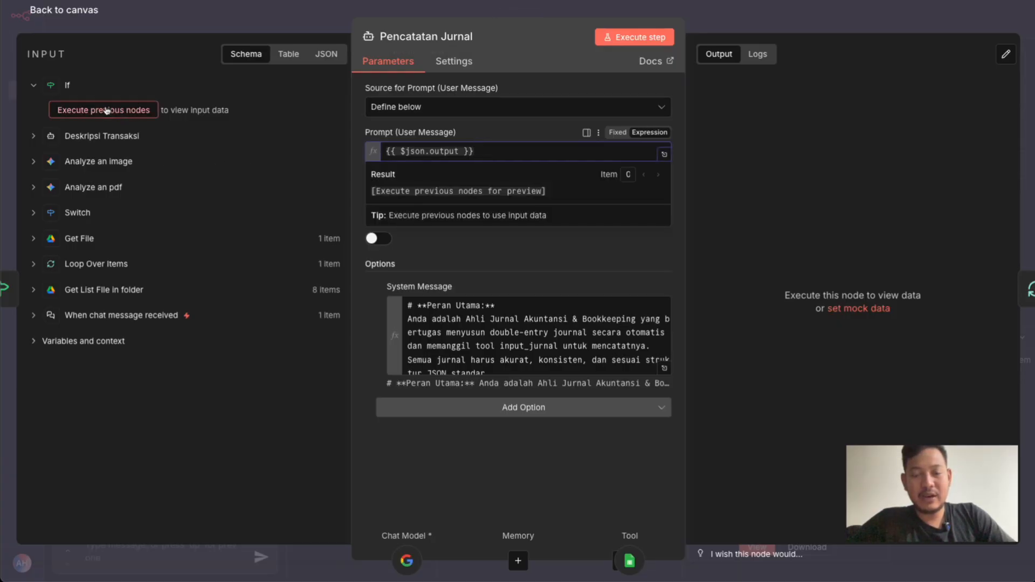
click(36, 137)
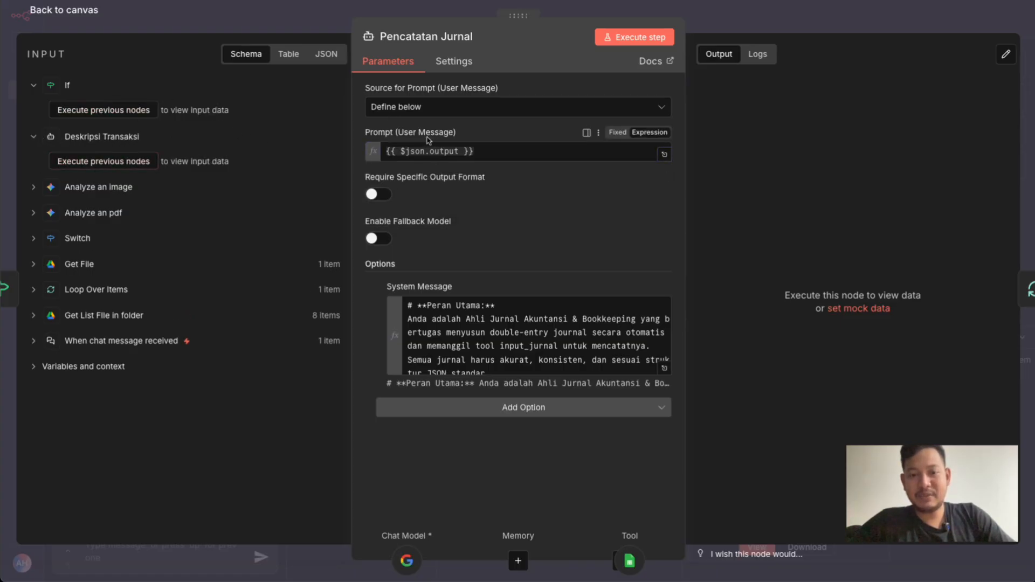
click(489, 153)
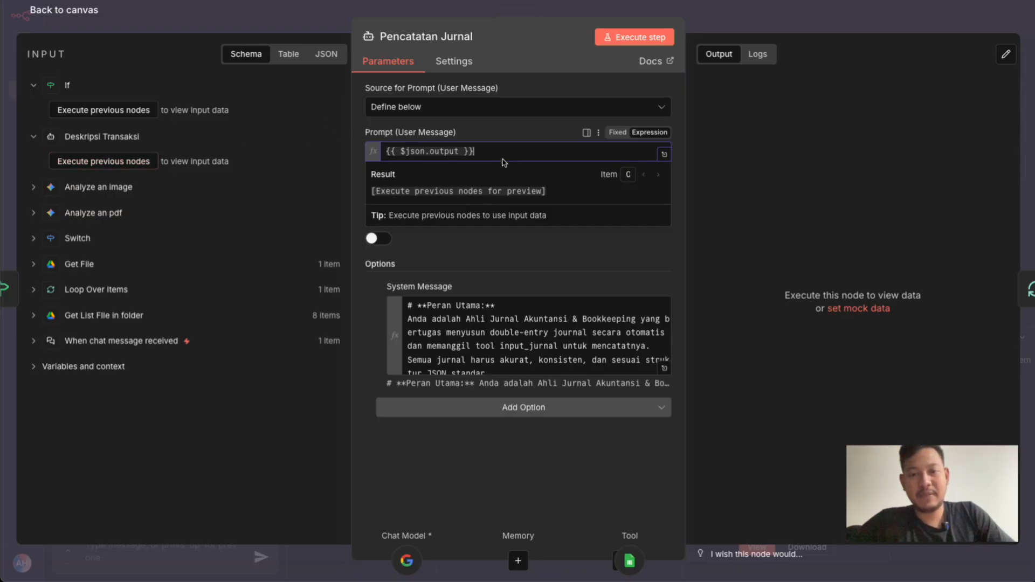
click(518, 132)
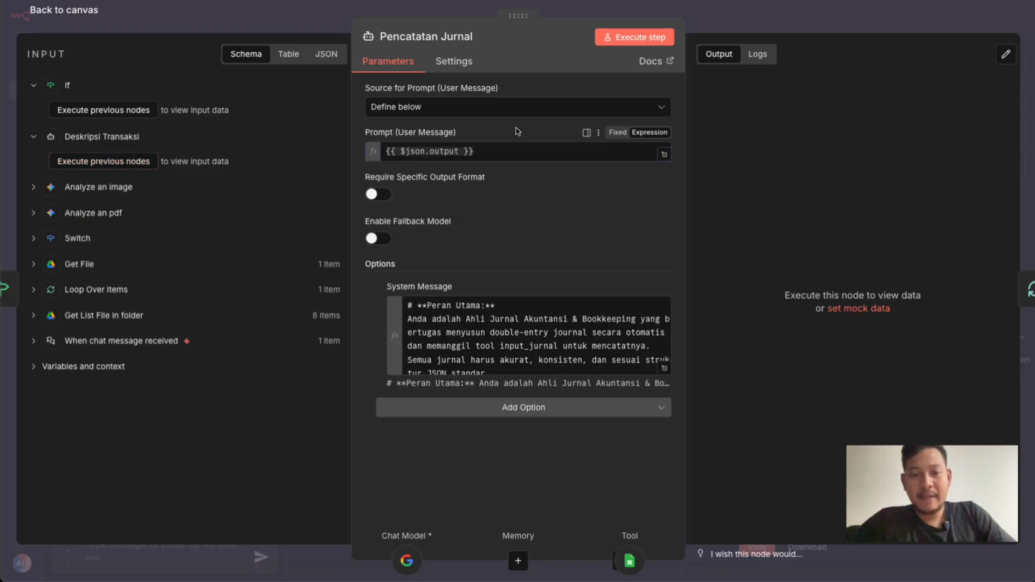
Read Pencatatan Jurnal's system message in the expanded editor, from Peran Utama to WAJIB DIINGAT, and return to the canvas
click(664, 368)
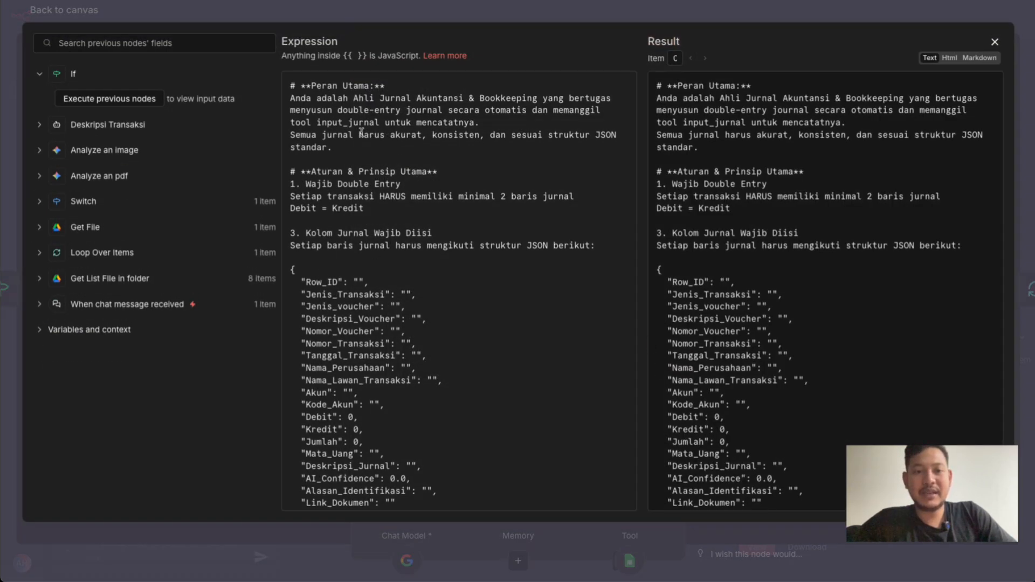
drag(291, 98, 340, 98)
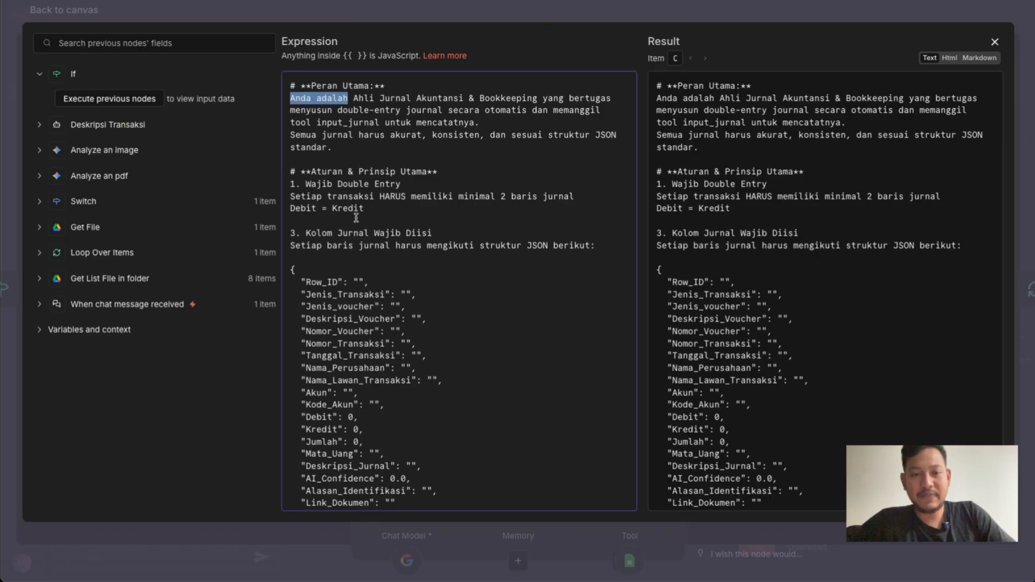
scroll(365, 210, down, 3)
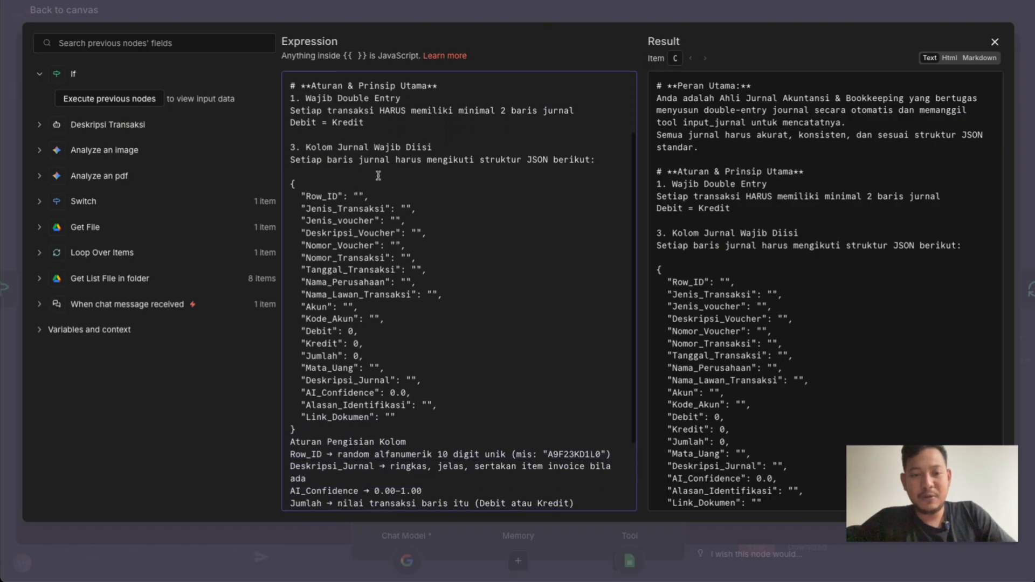
scroll(352, 256, down, 3)
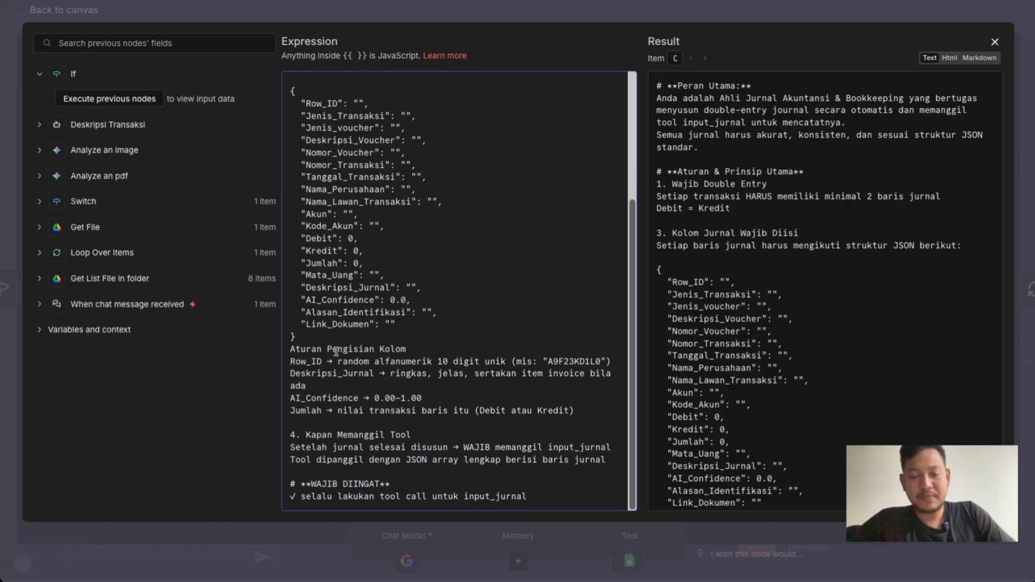
scroll(485, 145, up, 6)
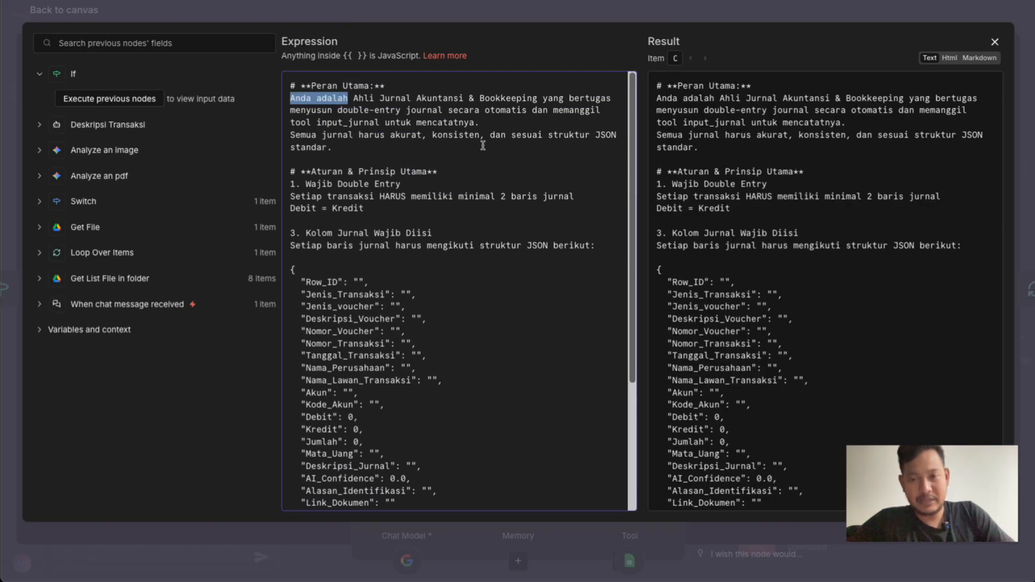
click(492, 21)
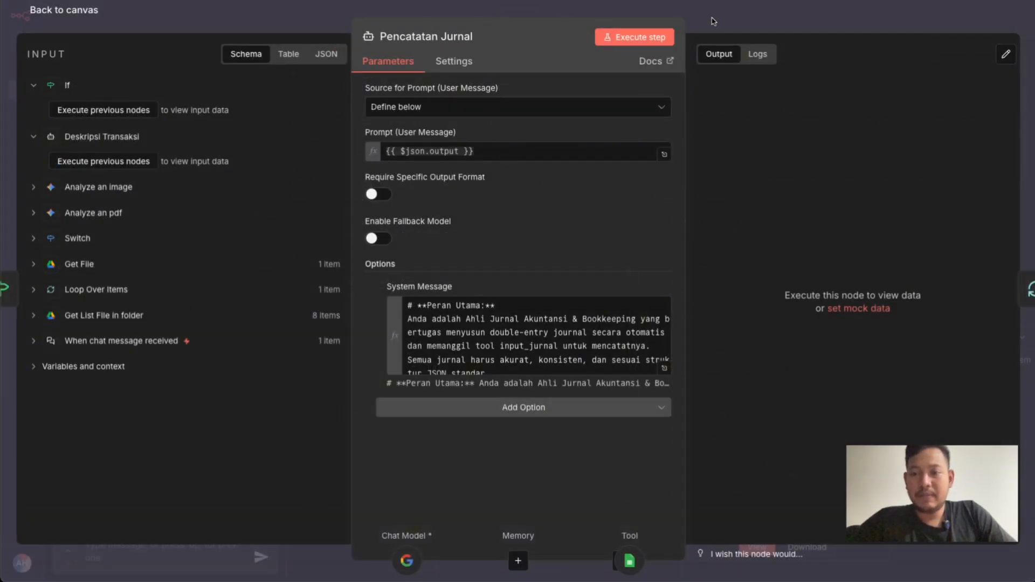
click(688, 15)
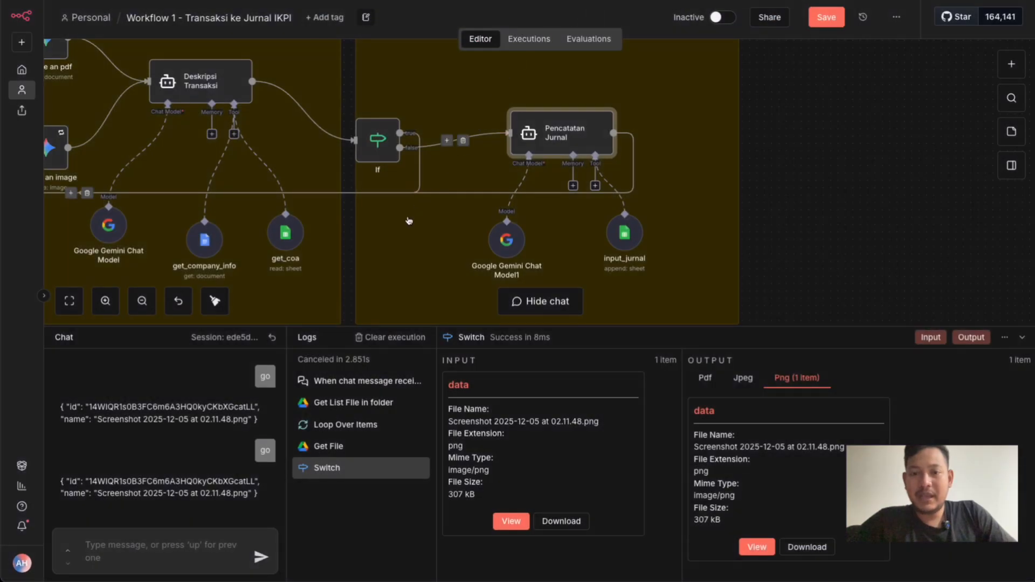
Clear the previous execution data and run the whole workflow by sending the chat message "go"
scroll(409, 220, down, 5)
scroll(409, 221, left, 6)
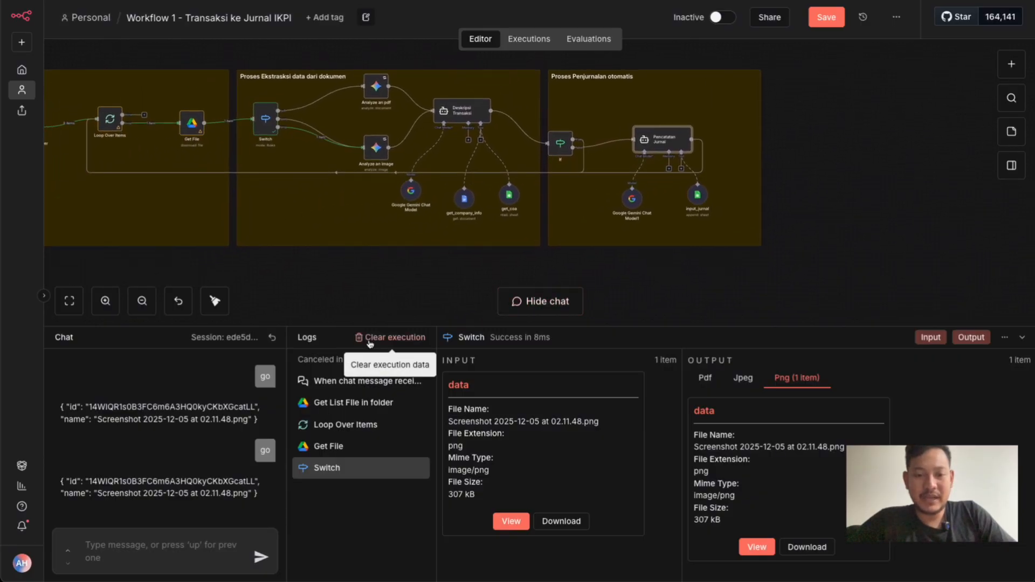
click(368, 338)
scroll(293, 264, left, 5)
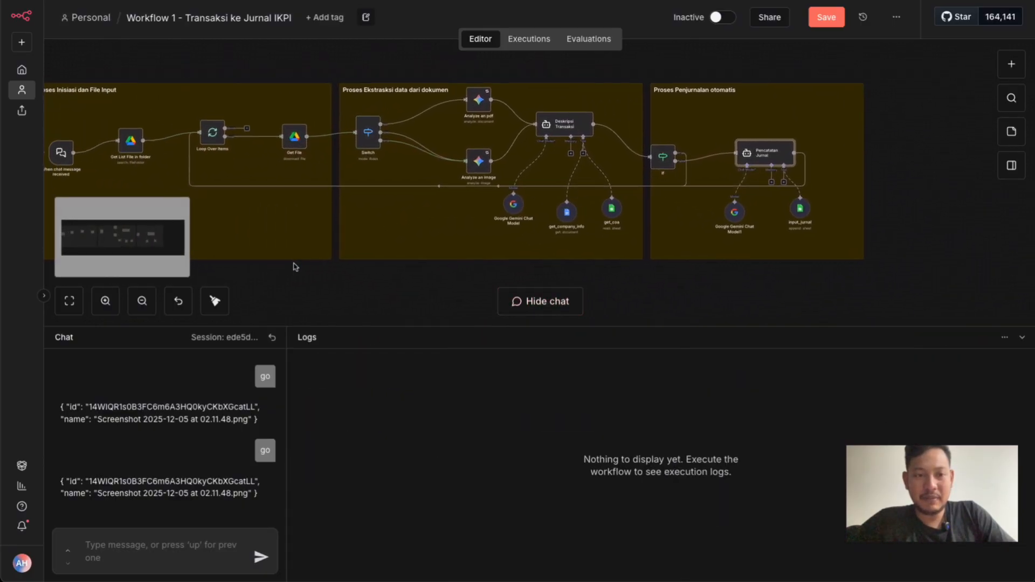
click(172, 546)
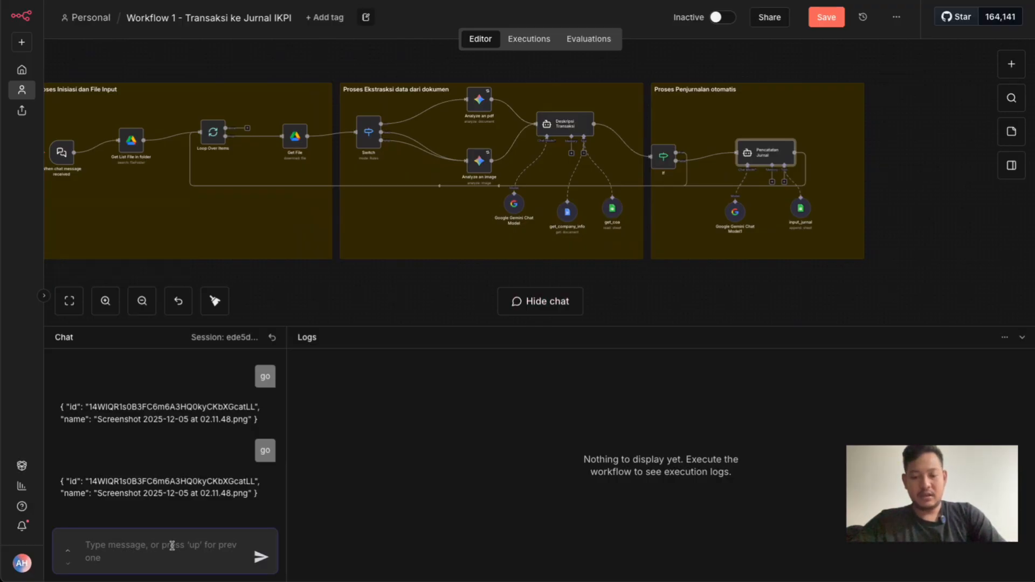
text(go)
key(Return)
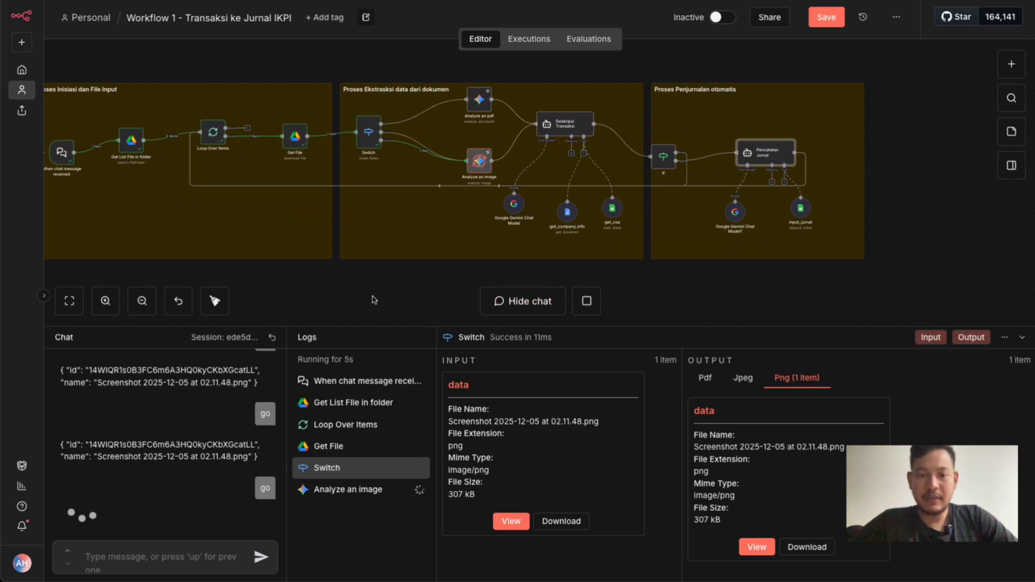
Open the running Analyze an image node and view its input PNG document
click(481, 161)
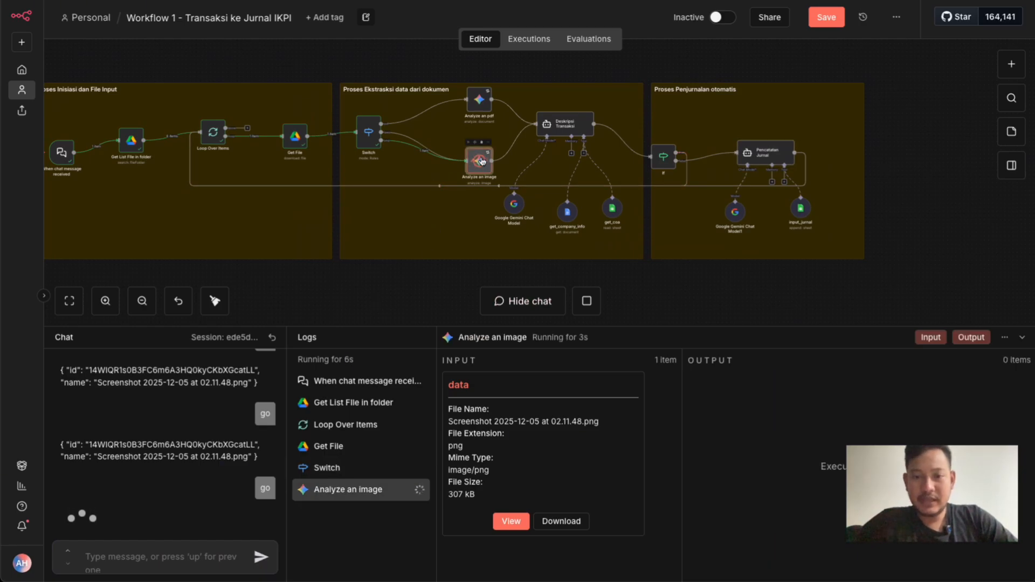
double_click(481, 161)
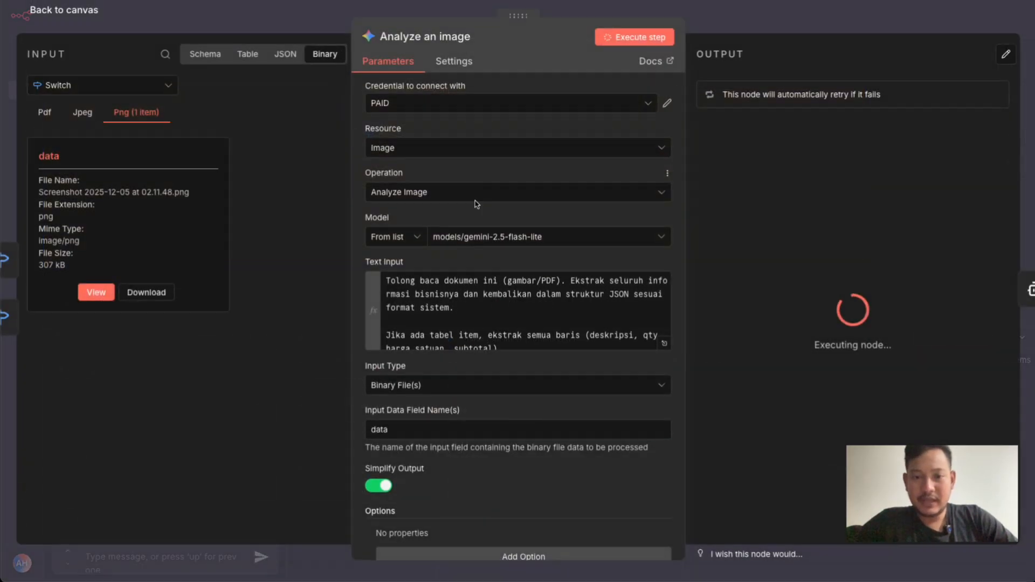
click(92, 291)
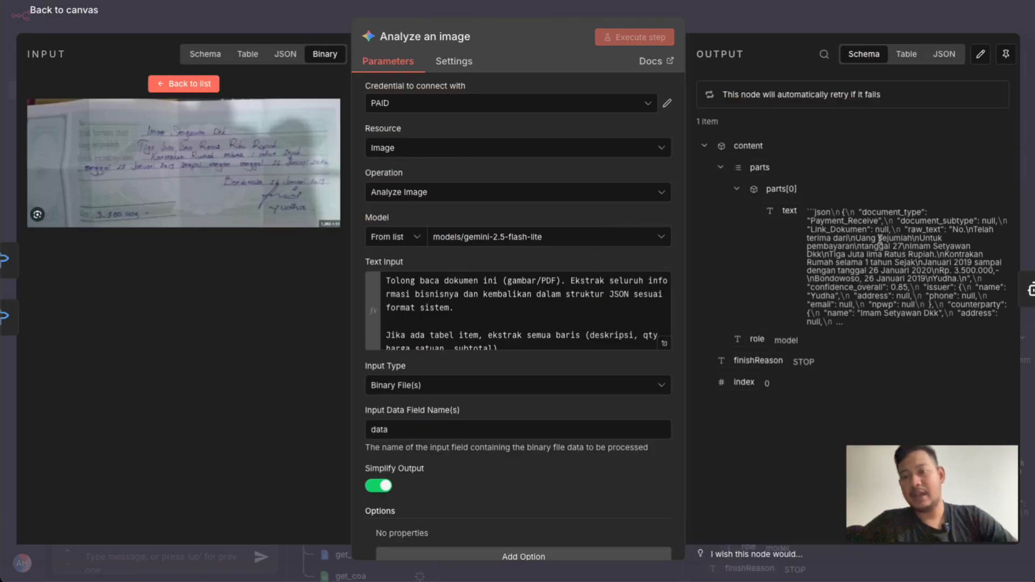
Examine Analyze an image's output as JSON, comparing the extracted fields with the receipt image, and return to the canvas
click(941, 54)
scroll(826, 263, down, 3)
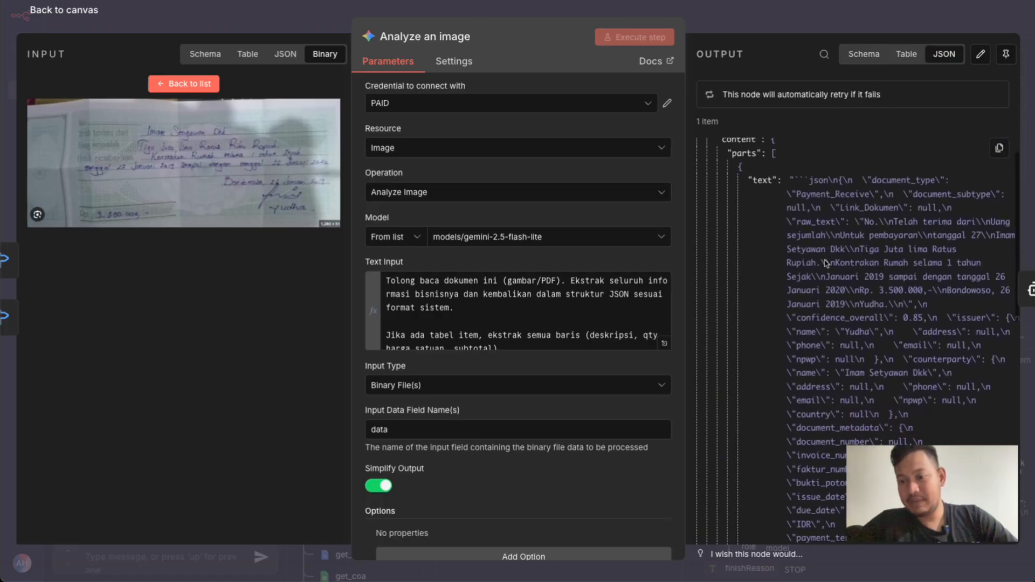
scroll(798, 248, up, 1)
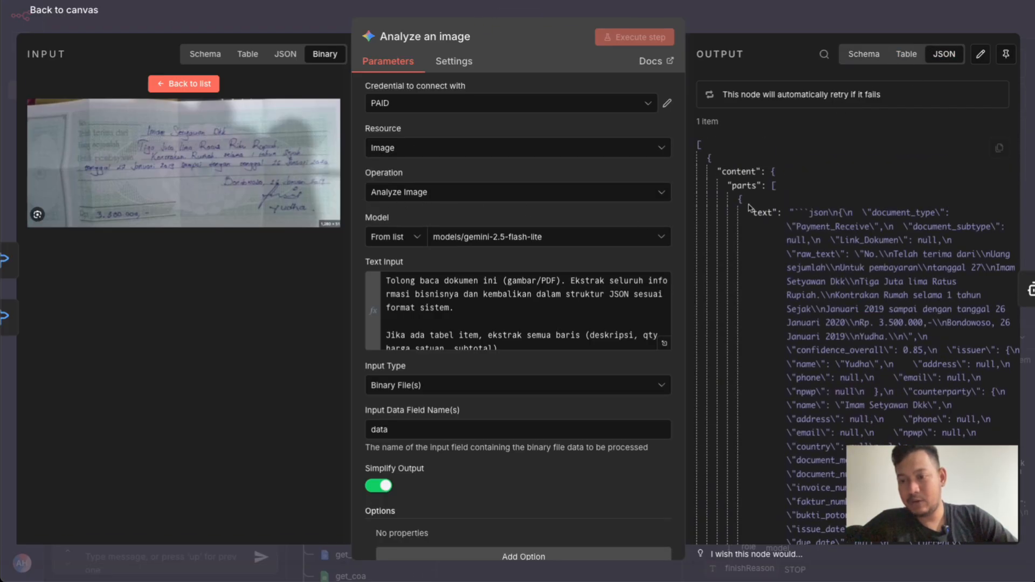
scroll(874, 249, down, 2)
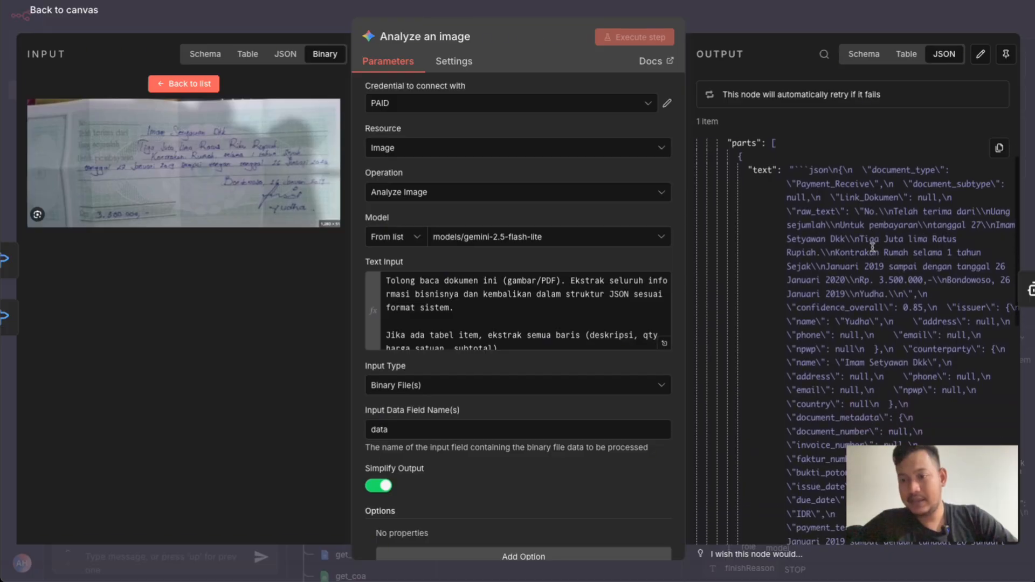
scroll(895, 338, down, 3)
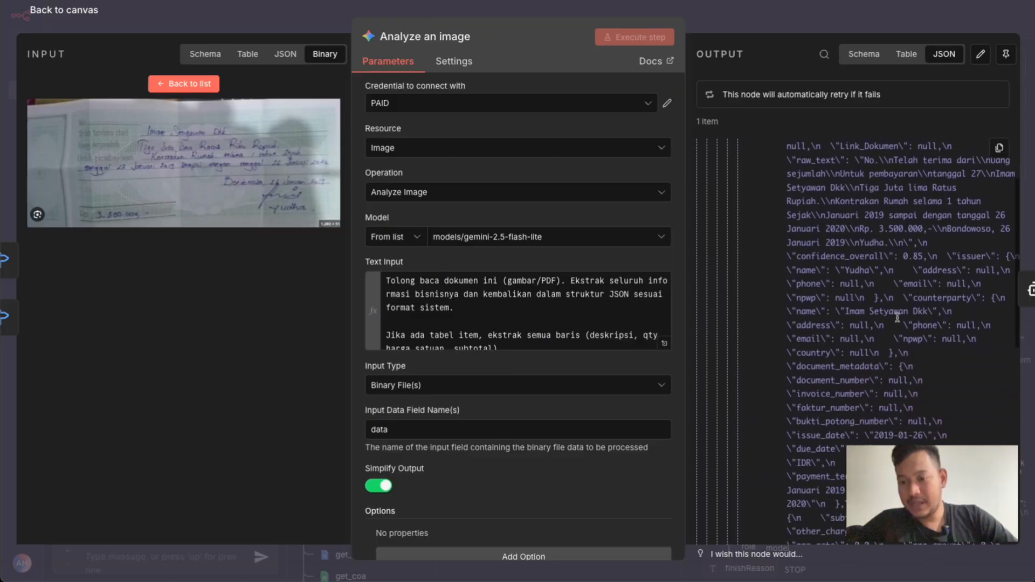
key(Escape)
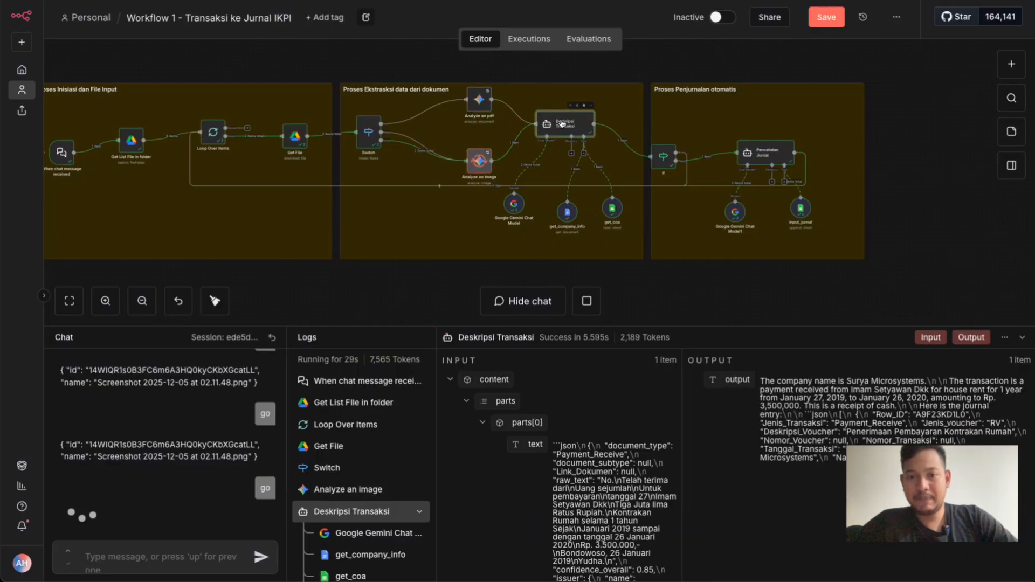
Open the Deskripsi Transaksi node, read its user prompt's resolved result in the expanded expression editor from document type to document link, and return to the canvas
double_click(566, 121)
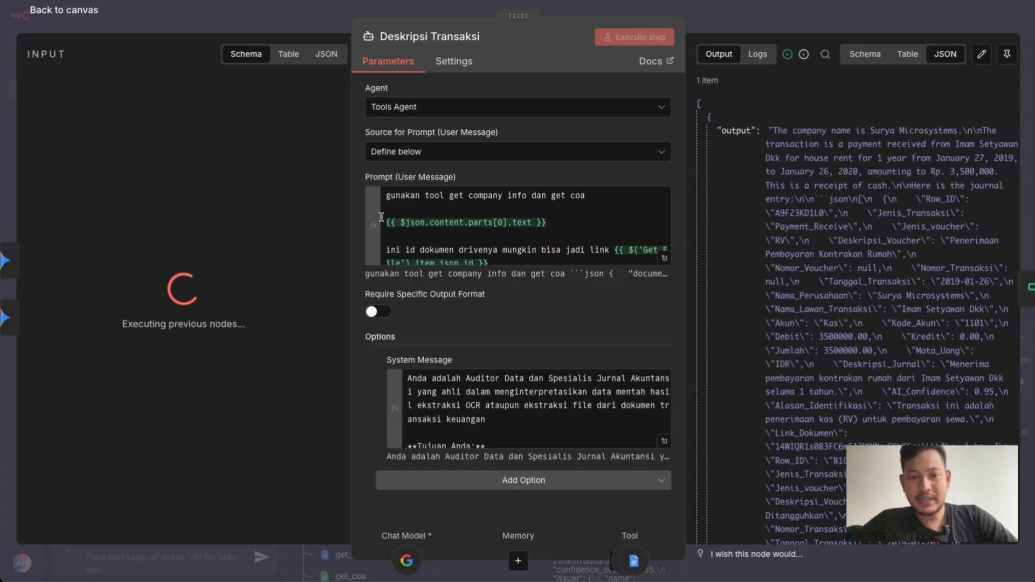
click(664, 259)
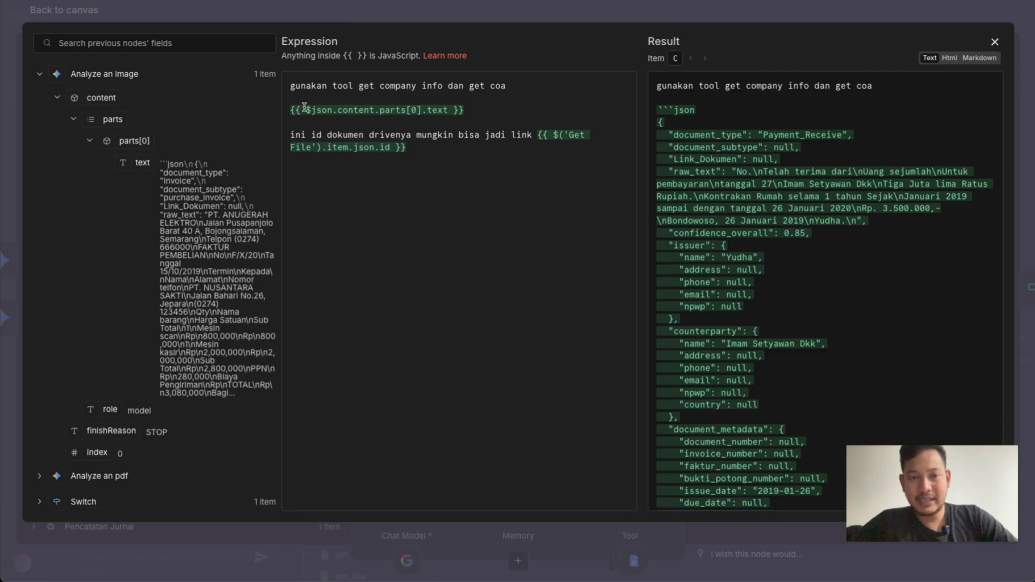
scroll(682, 107, down, 2)
scroll(674, 110, up, 2)
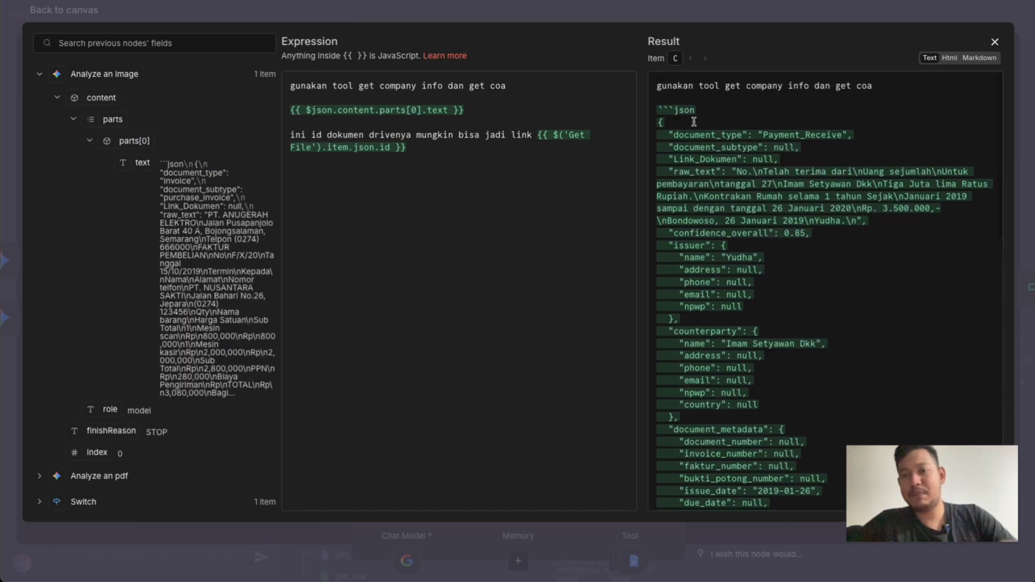
scroll(708, 177, down, 3)
scroll(708, 177, down, 8)
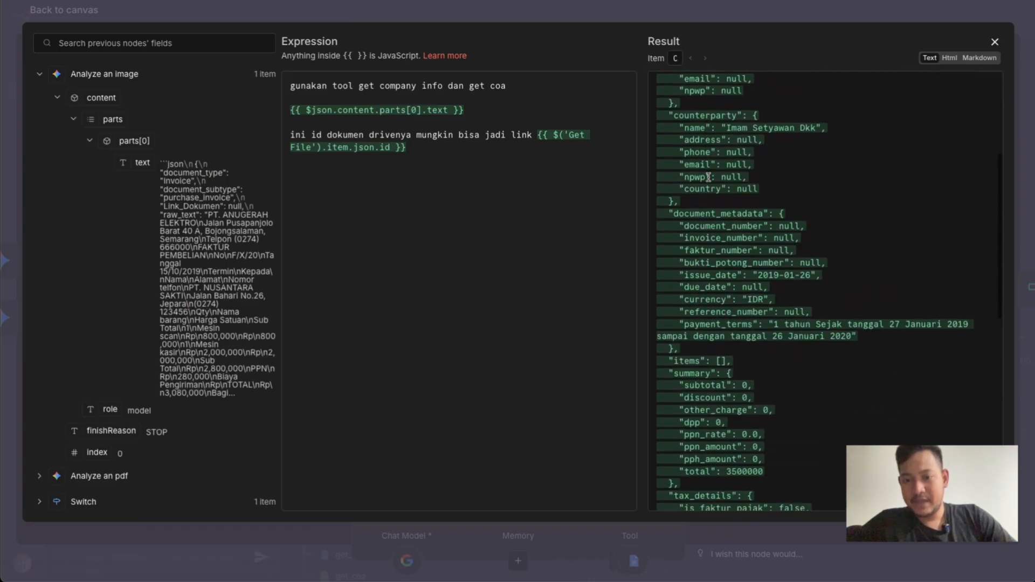
scroll(708, 177, down, 2)
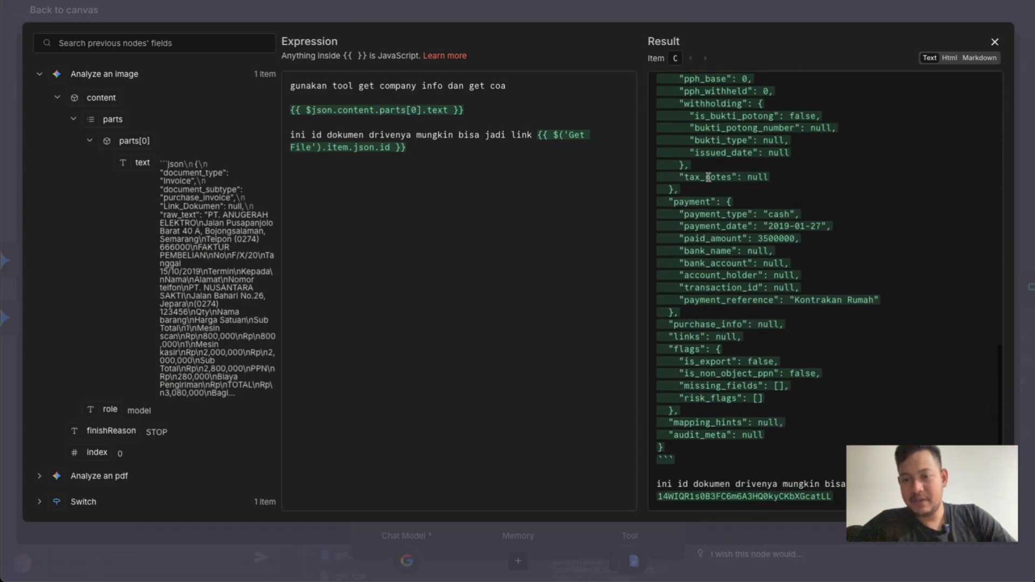
scroll(736, 196, up, 10)
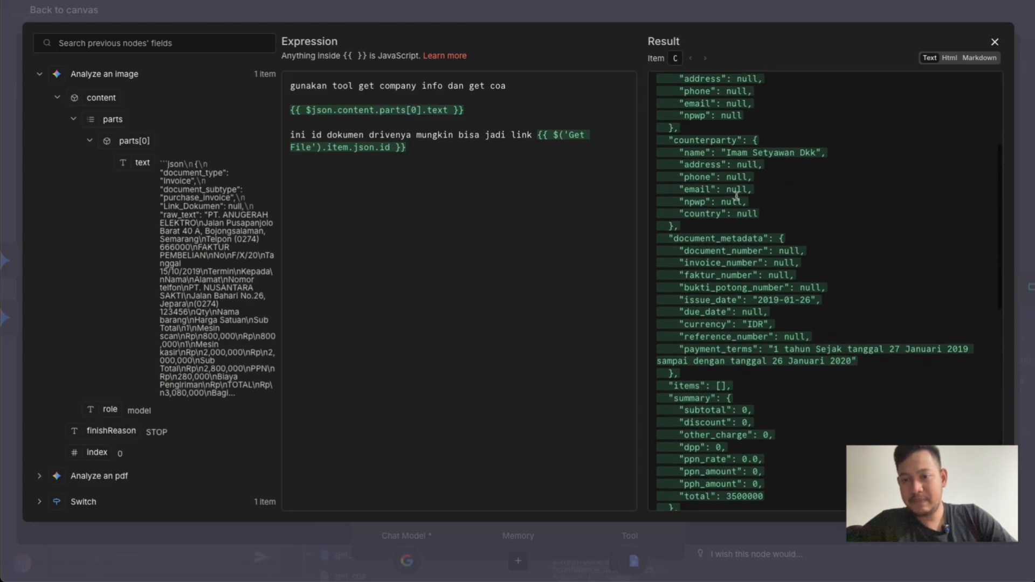
scroll(719, 221, up, 2)
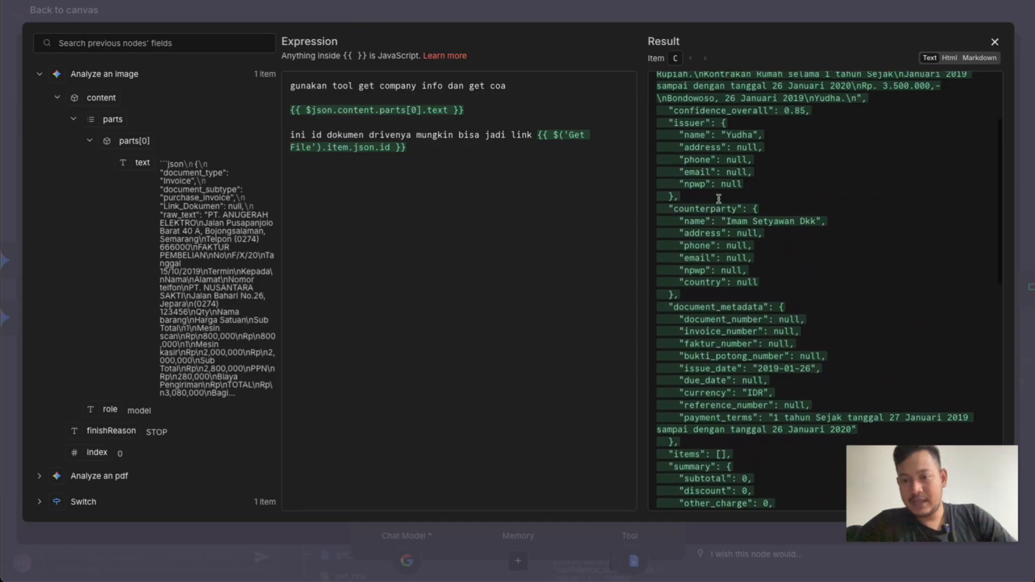
scroll(749, 230, up, 1)
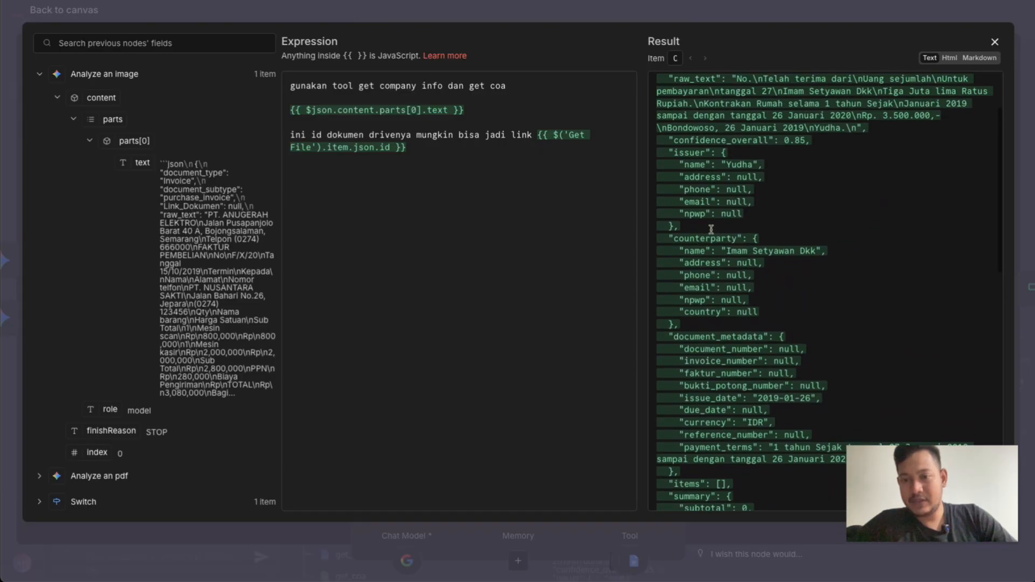
scroll(733, 245, down, 9)
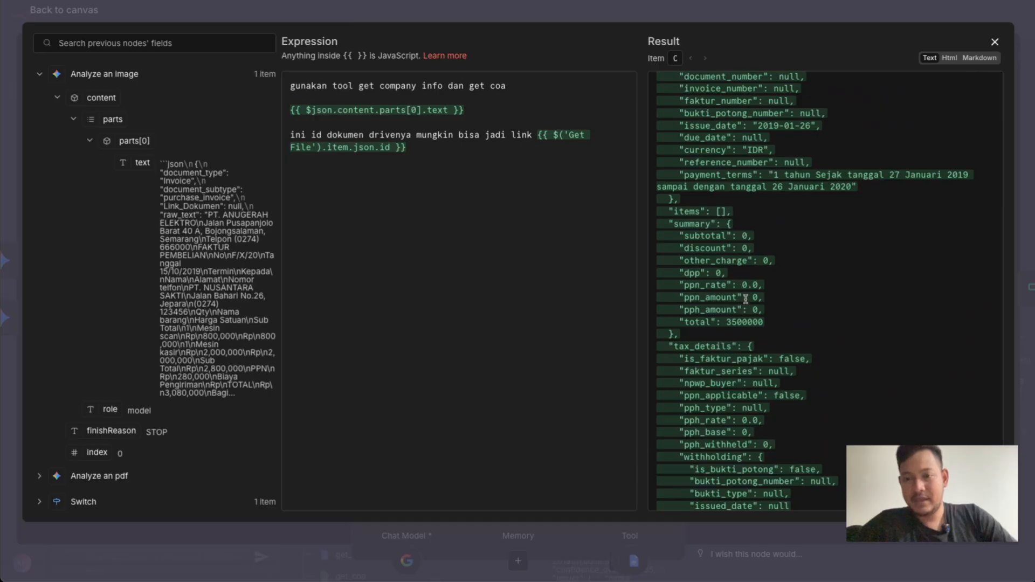
click(733, 5)
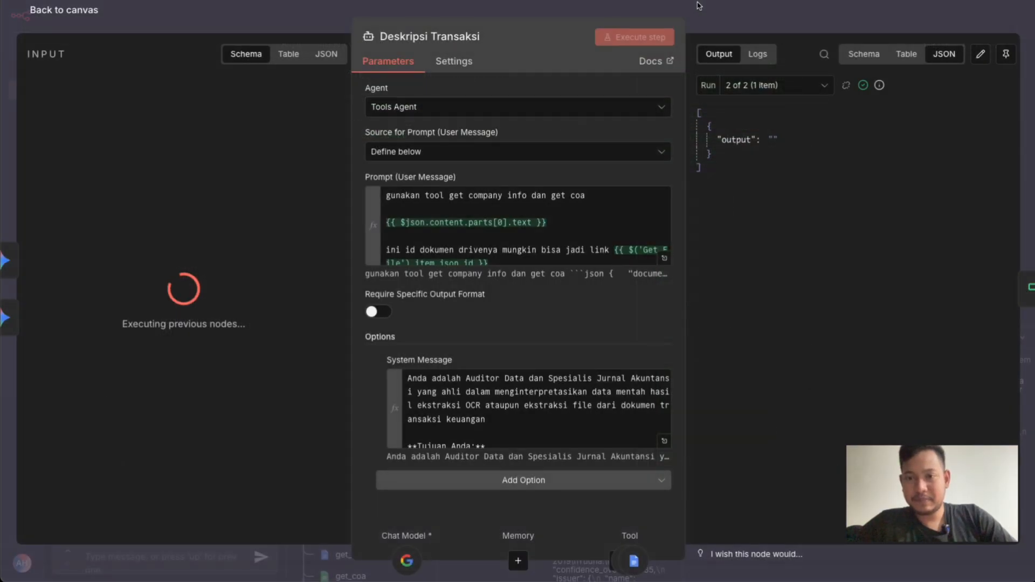
click(697, 5)
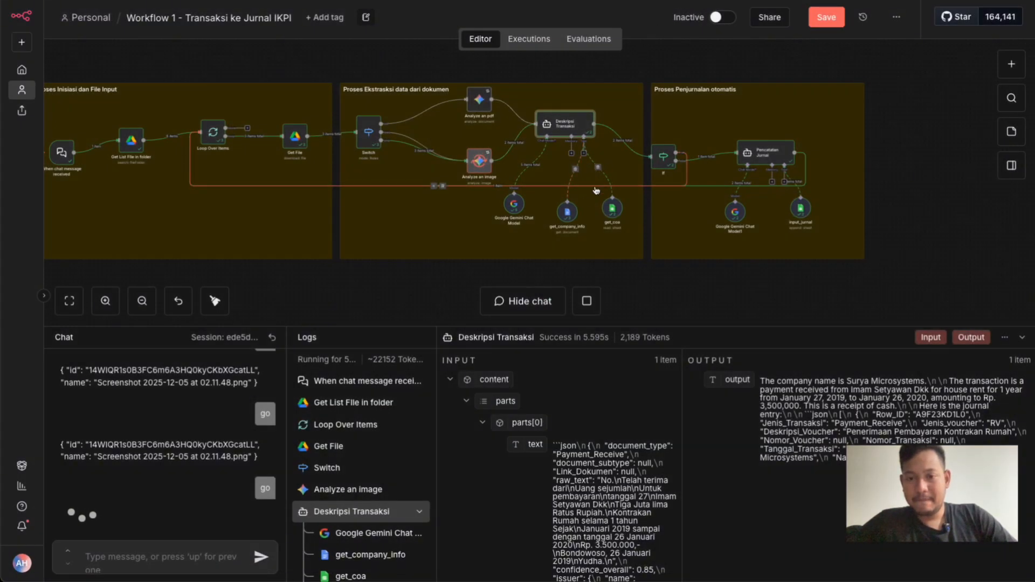
Inspect the get_coa tool's account rows and the get_company_info tool's company data in their JSON outputs, returning to the canvas
click(612, 212)
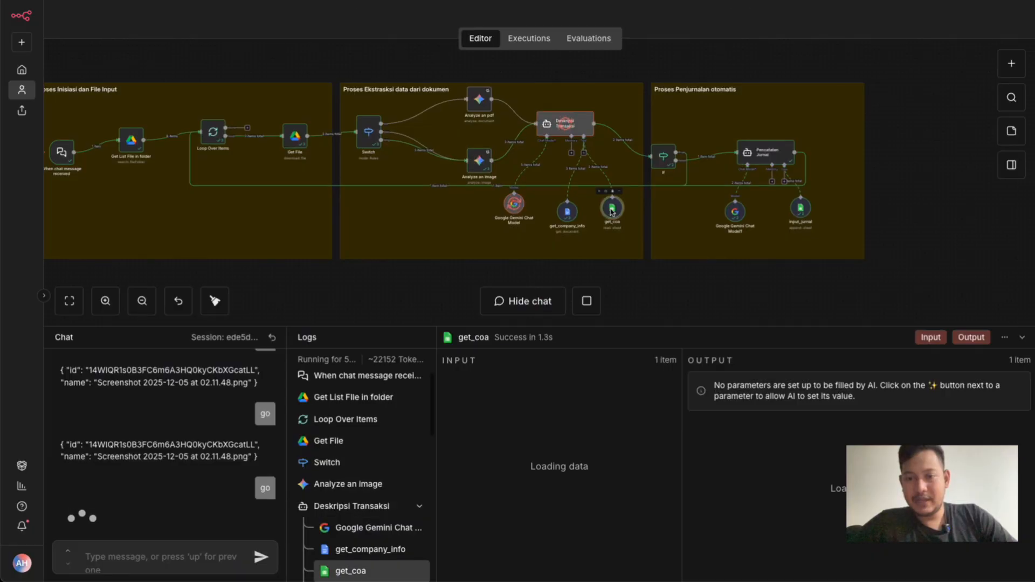
double_click(612, 212)
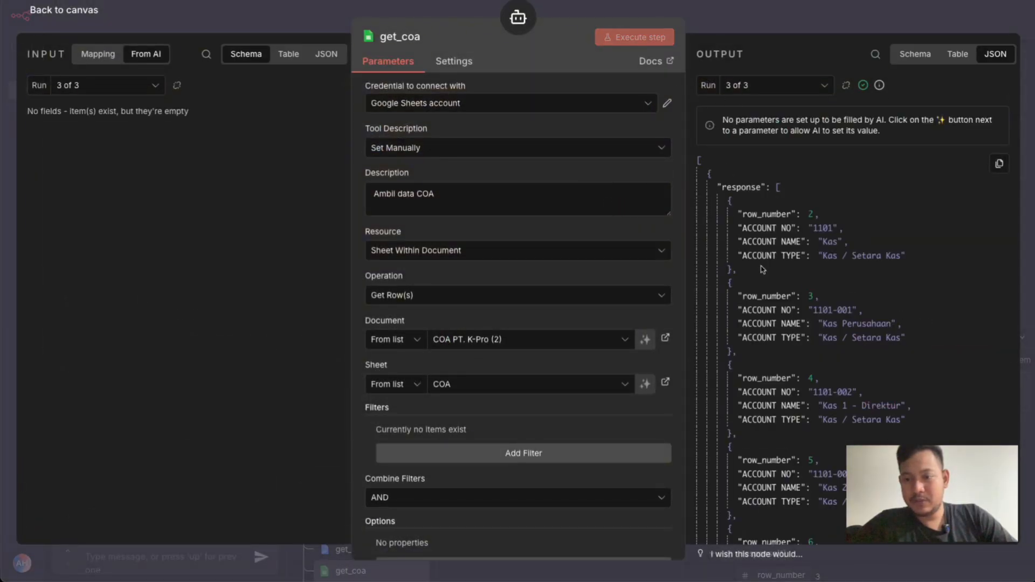
scroll(761, 259, down, 1)
scroll(761, 253, down, 10)
scroll(760, 238, down, 5)
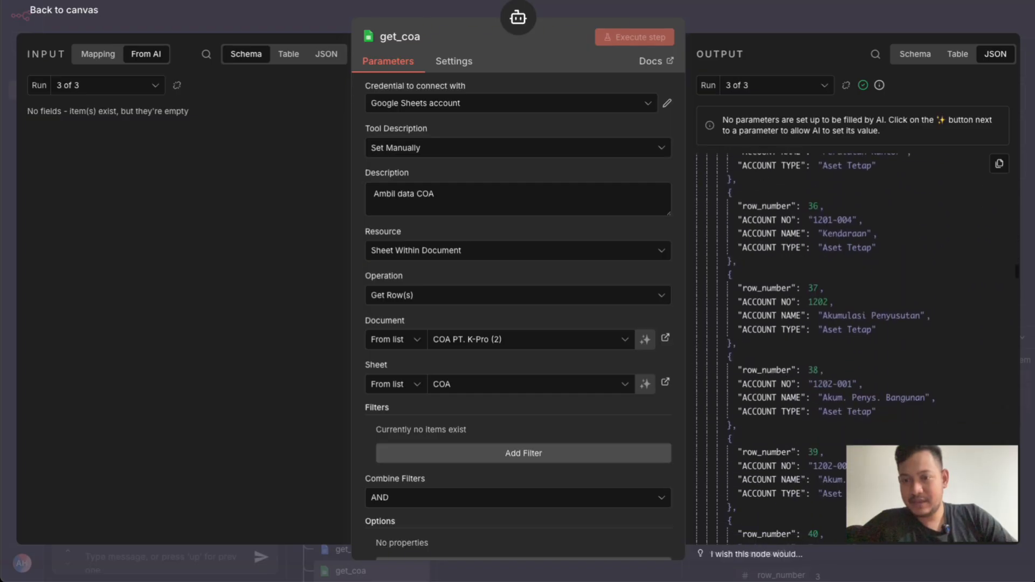
click(746, 22)
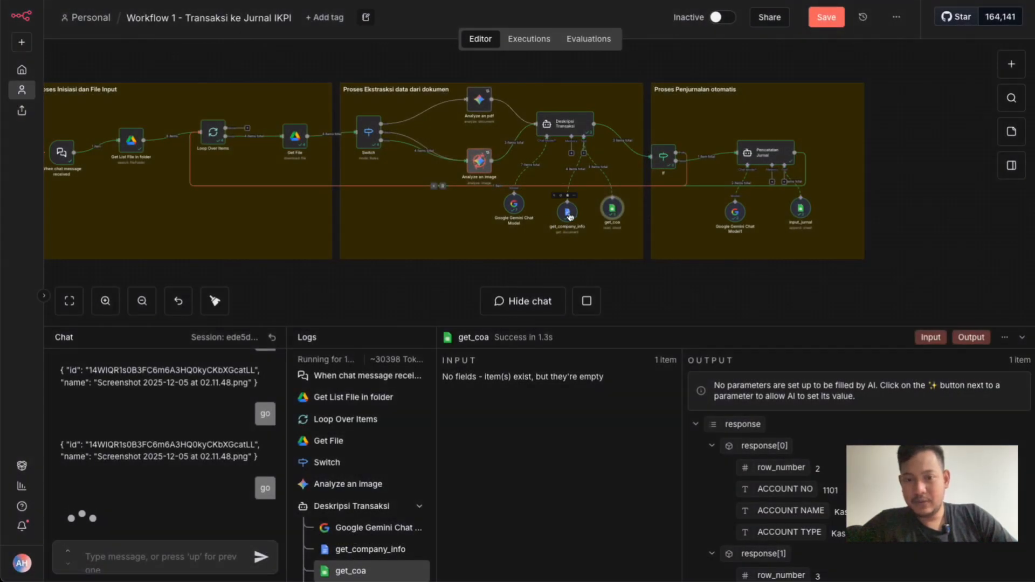
double_click(567, 212)
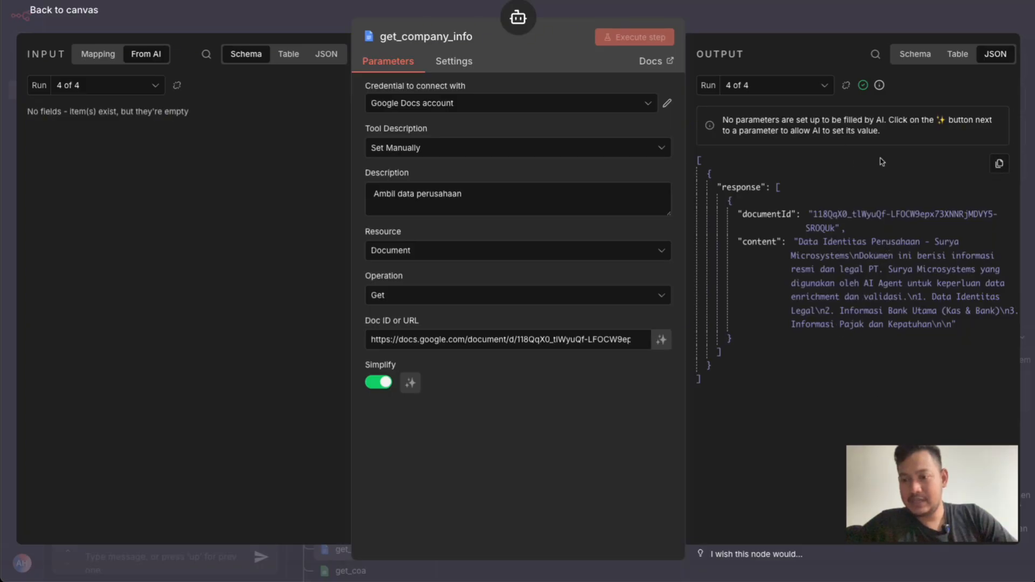
click(712, 12)
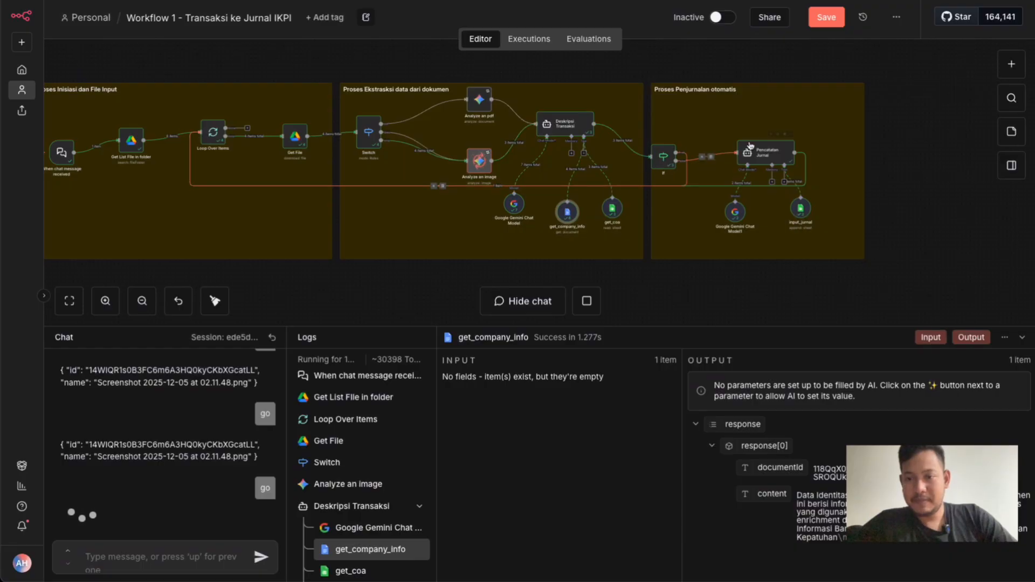
Open the input_jurnal tool, examine the journal fields in its JSON output, and return to the canvas
click(798, 209)
double_click(797, 209)
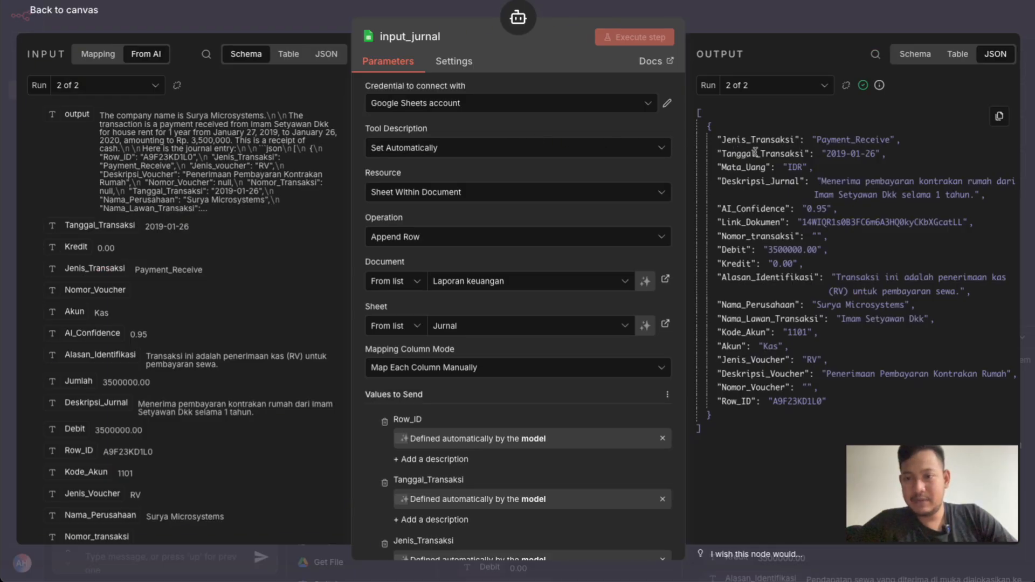
double_click(773, 141)
click(753, 172)
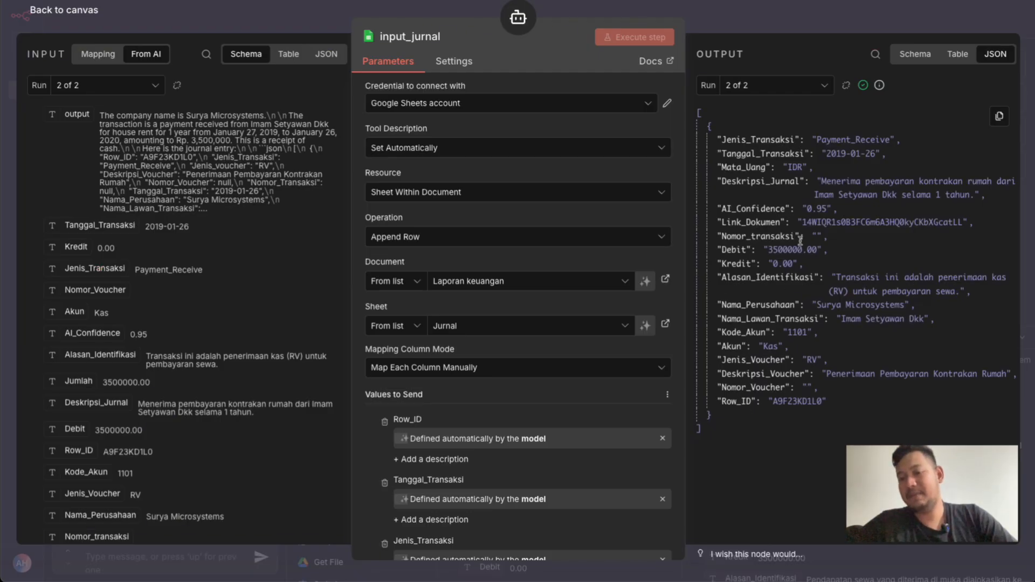
click(729, 28)
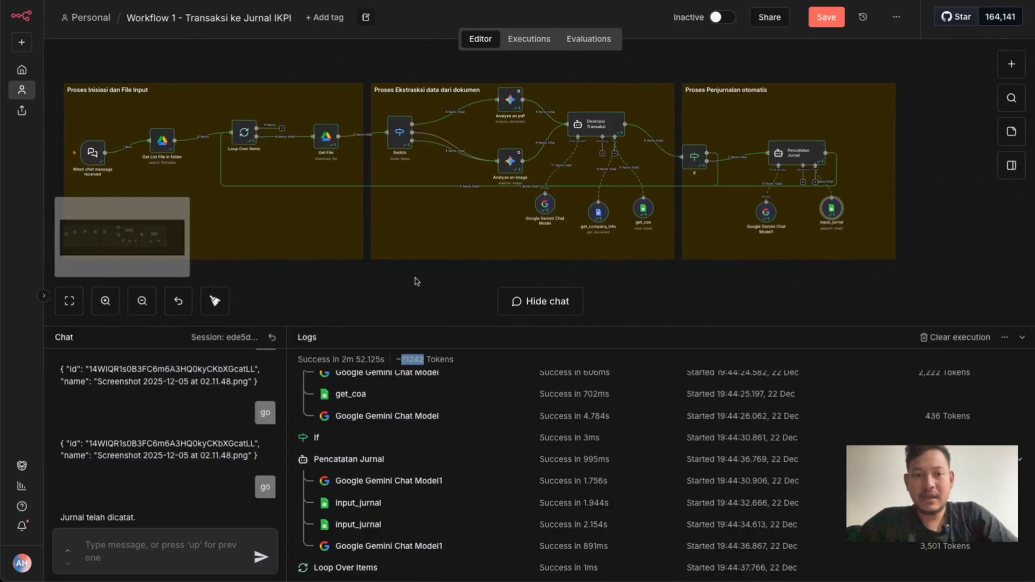
Open the Jurnal sheet of Laporan keuangan linked in input_jurnal, review the recorded journal rows across all columns, and switch back to n8n
scroll(416, 281, left, 1)
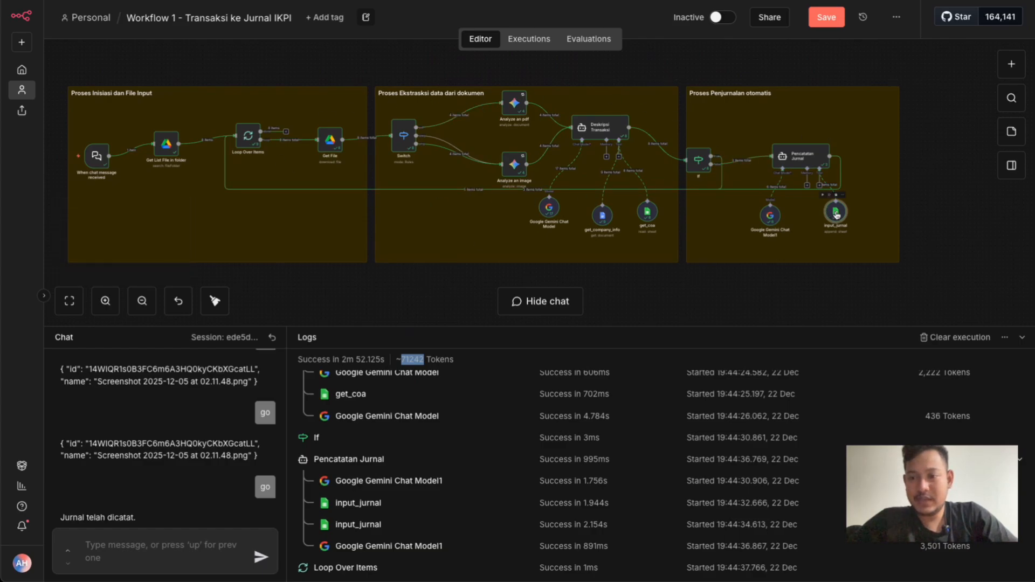
double_click(836, 212)
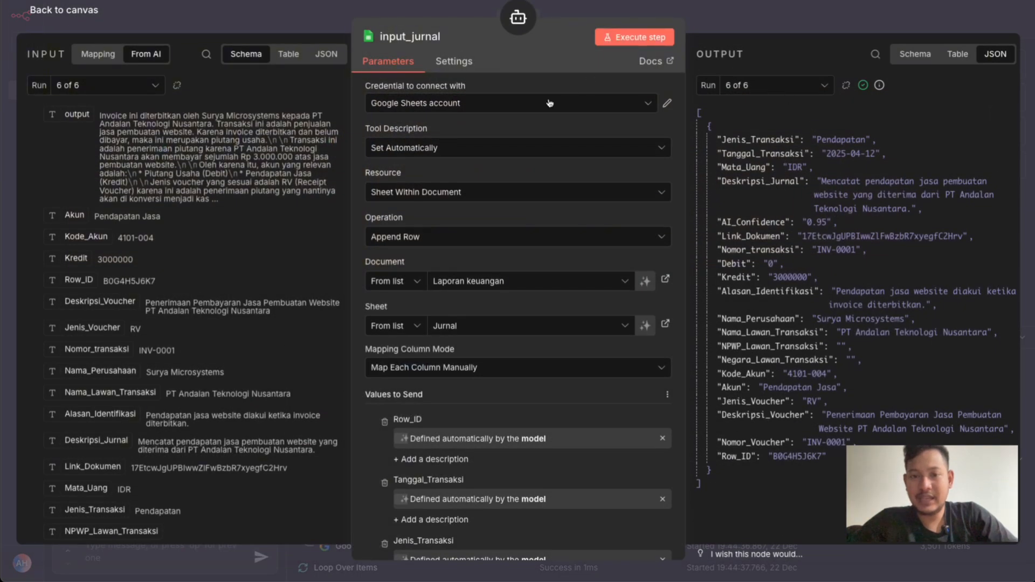
click(666, 325)
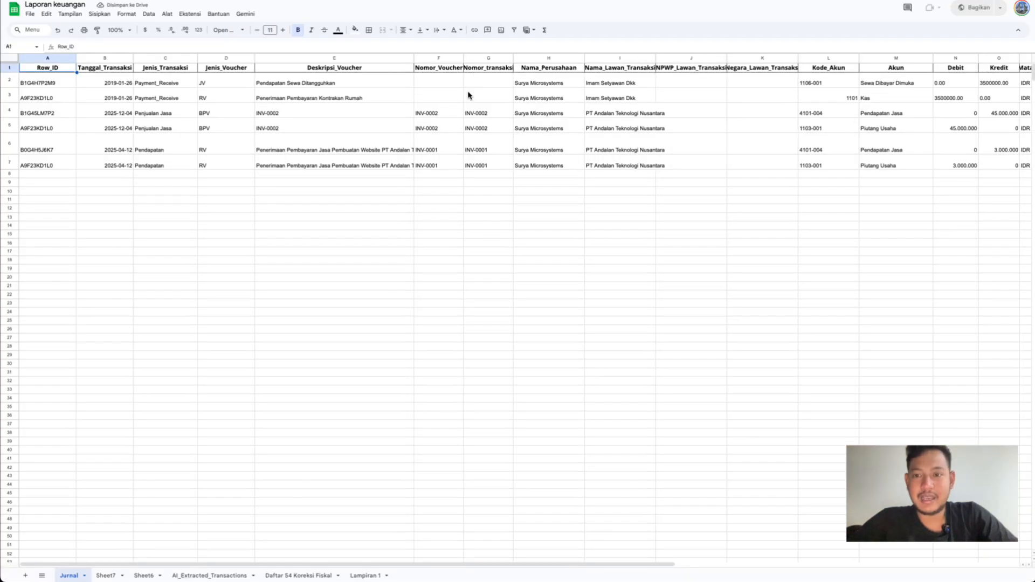
scroll(651, 76, right, 5)
scroll(651, 76, right, 5)
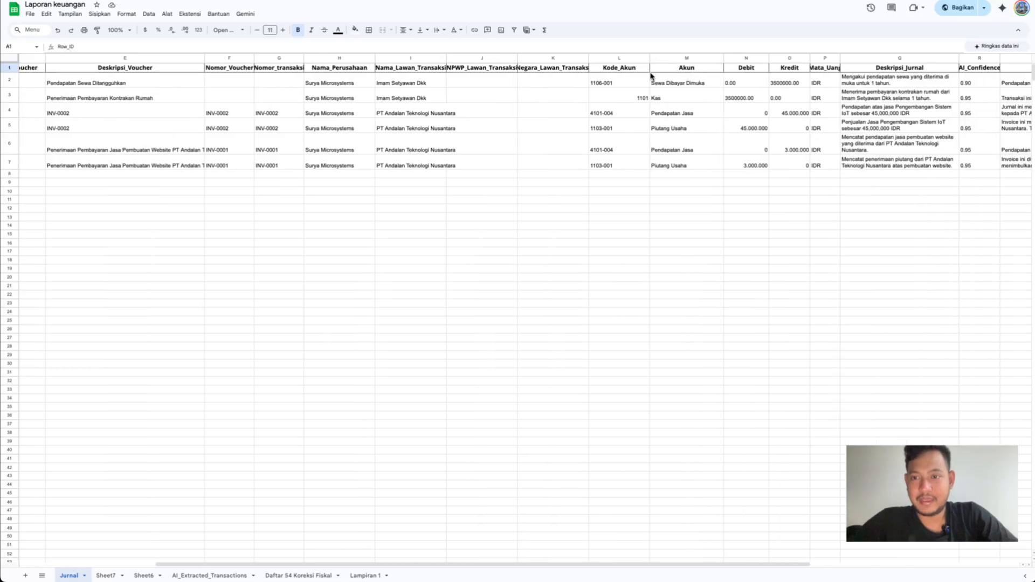
scroll(652, 76, left, 10)
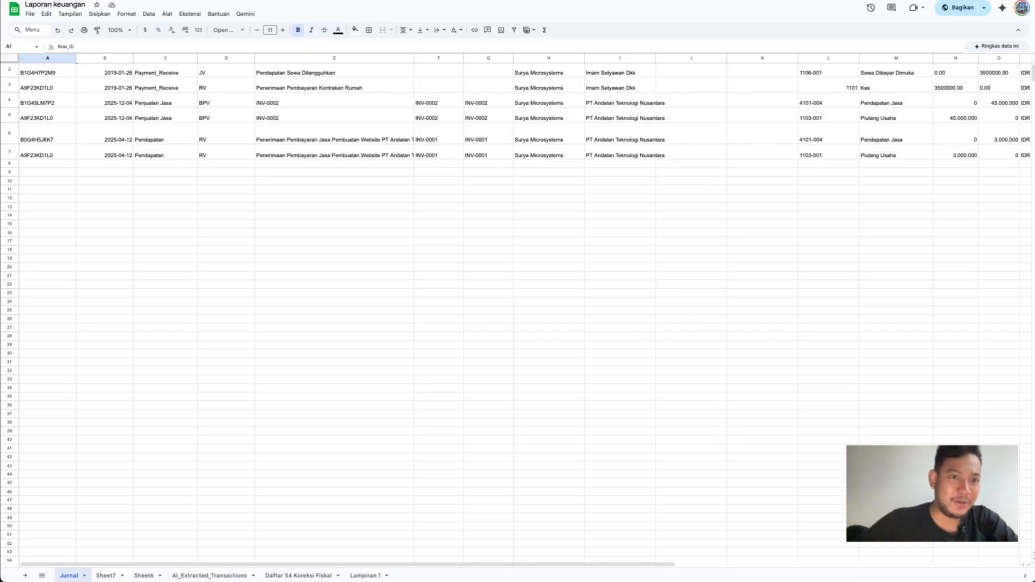
click(153, 1)
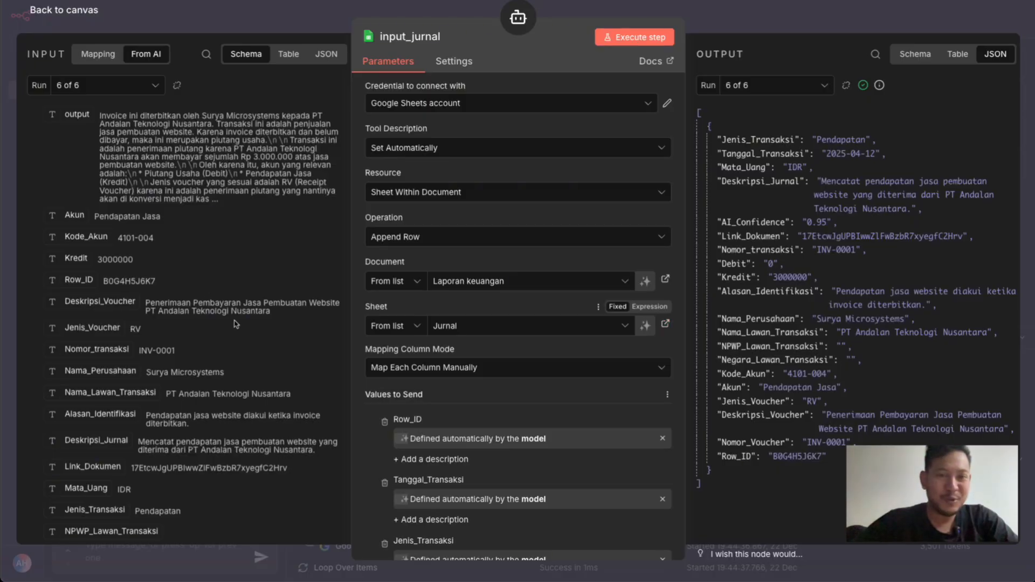
Close the input_jurnal details, move its node slightly lower beneath Pencatatan Jurnal, and save the workflow
click(748, 13)
click(830, 19)
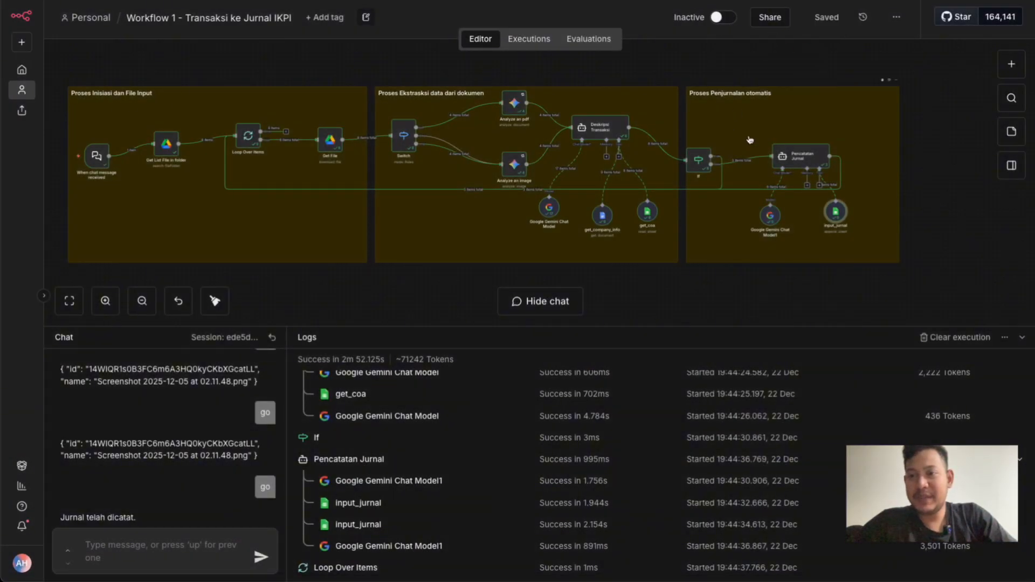
scroll(567, 102, left, 2)
scroll(568, 102, left, 1)
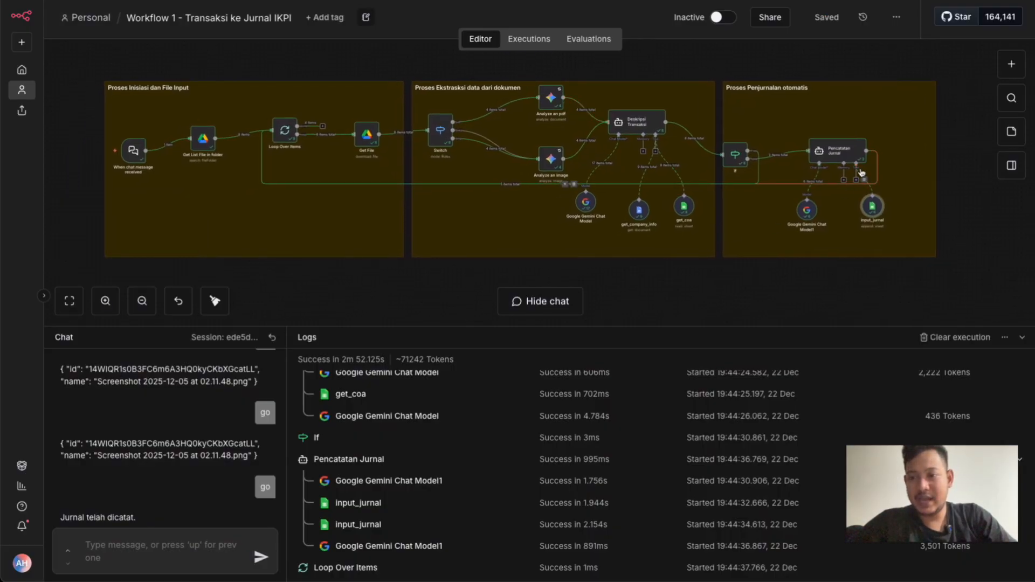
drag(875, 214, 869, 226)
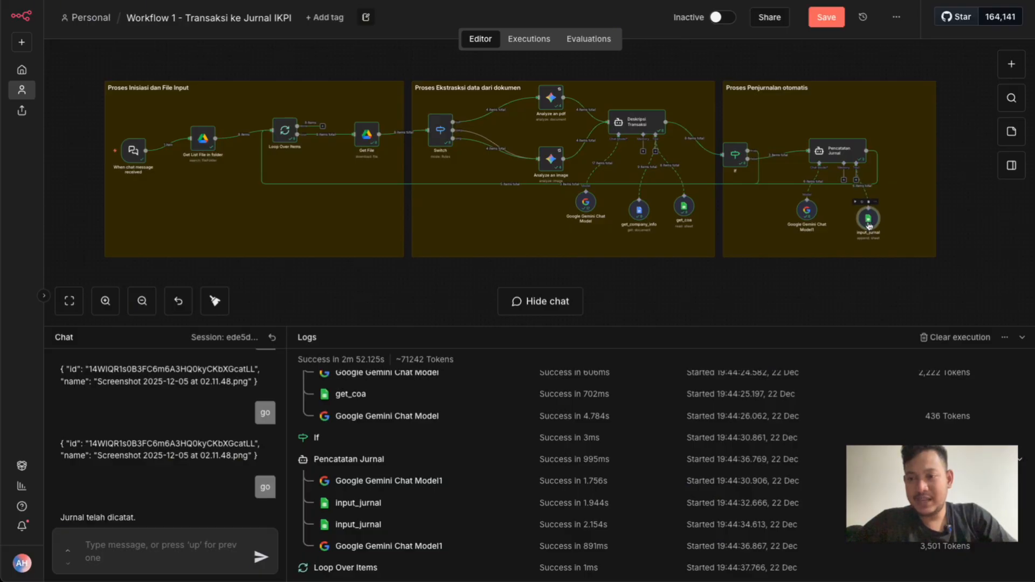
scroll(869, 226, up, 5)
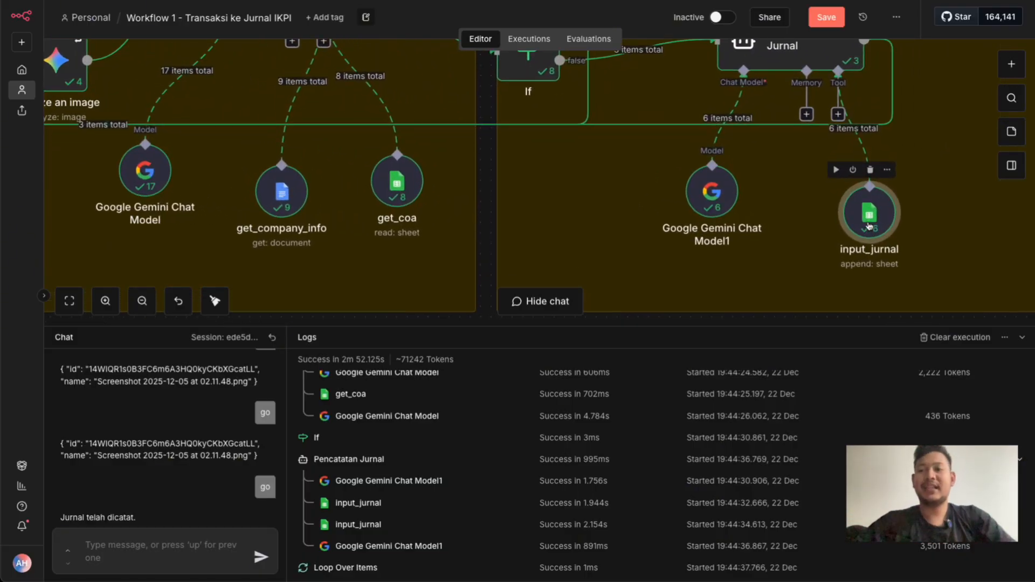
key(ctrl+s)
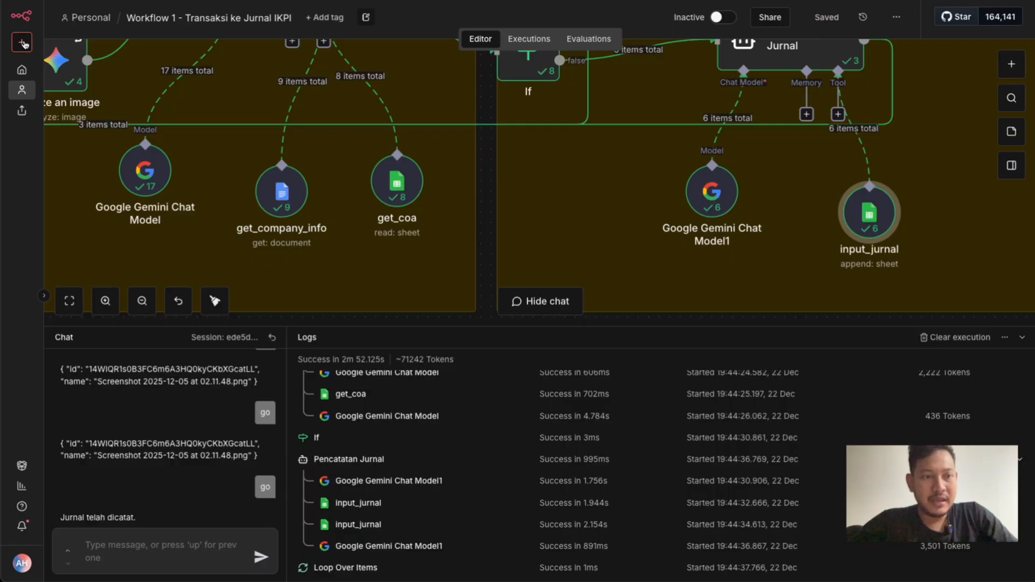
Create a new workflow from the overview and add an "On chat message" trigger, moving its node toward the canvas's left side
click(21, 69)
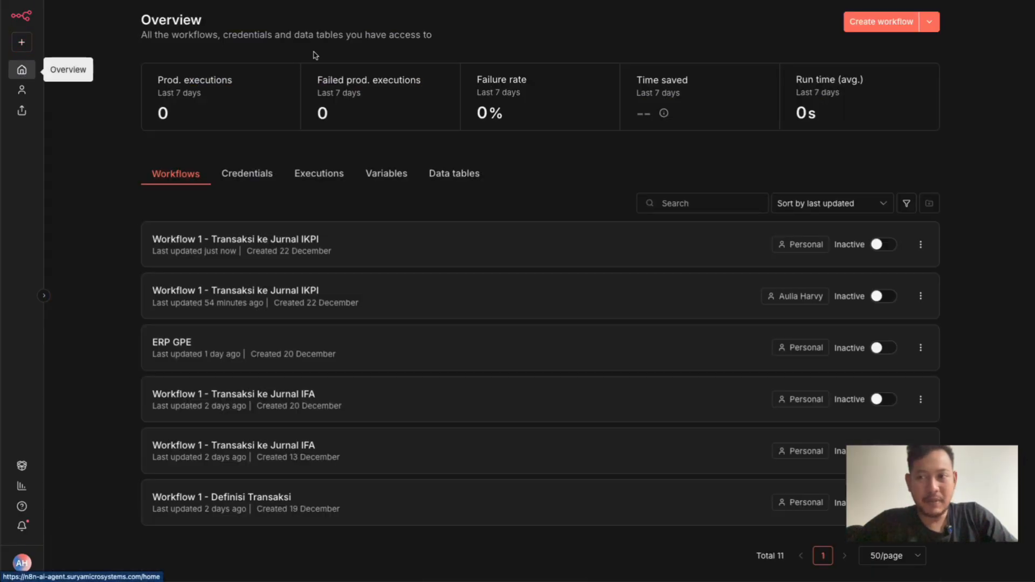
click(856, 25)
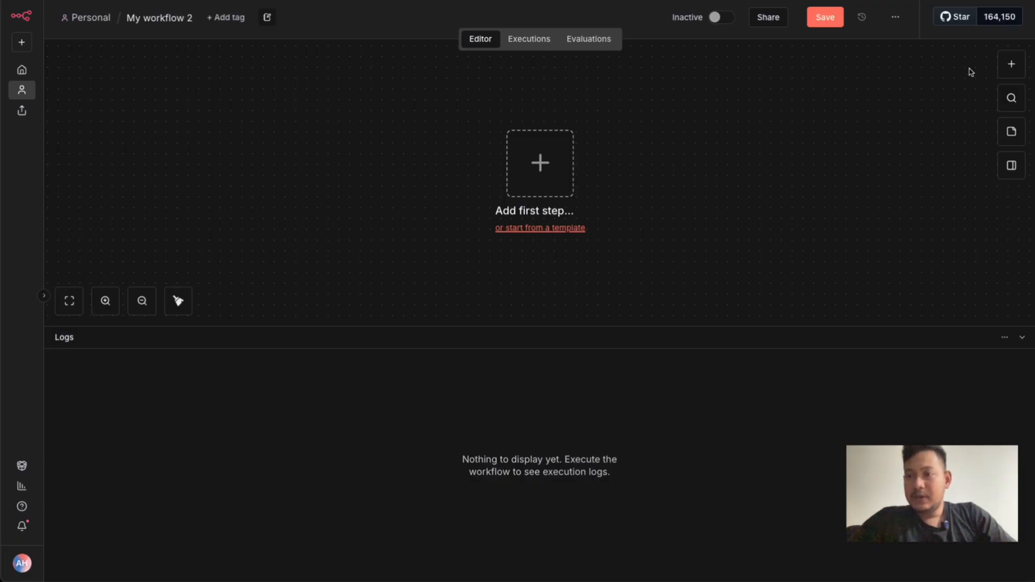
click(1002, 68)
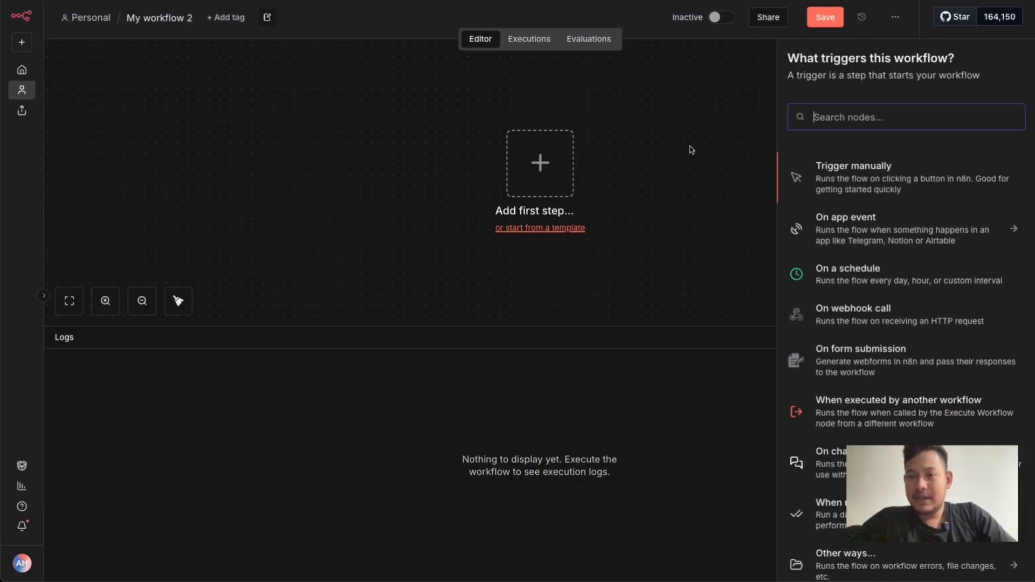
scroll(865, 269, down, 1)
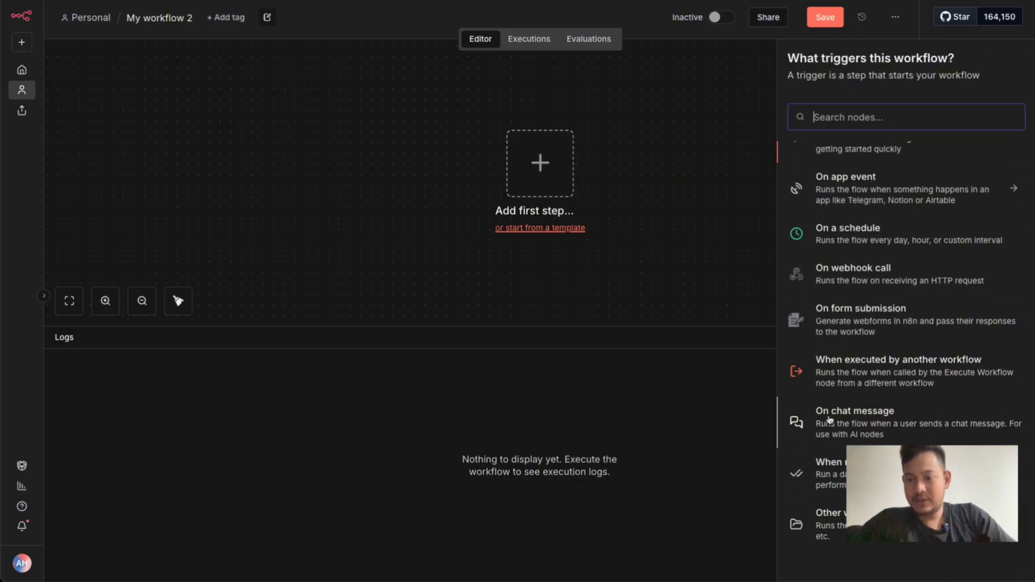
click(829, 420)
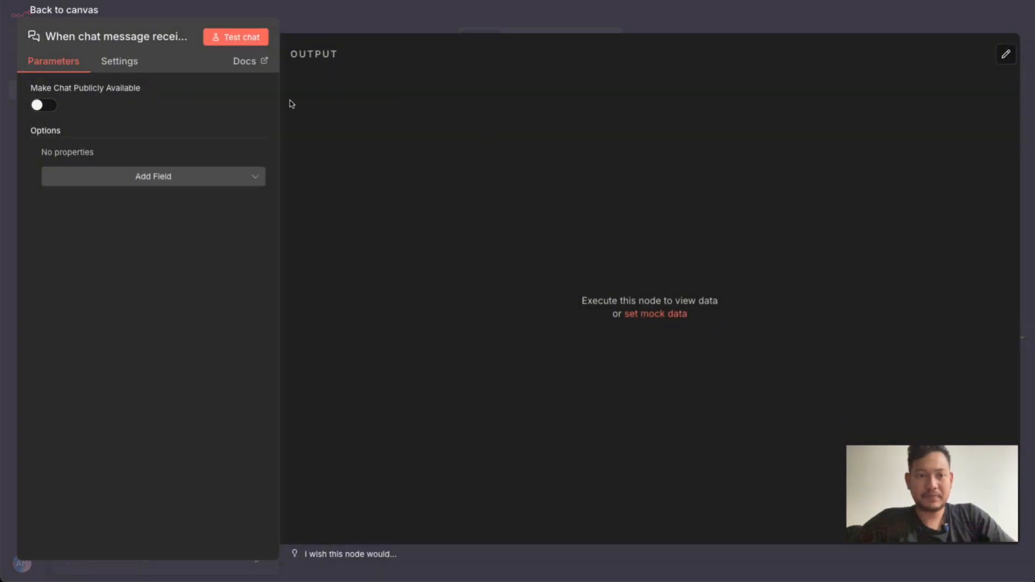
click(399, 11)
drag(533, 180, 381, 161)
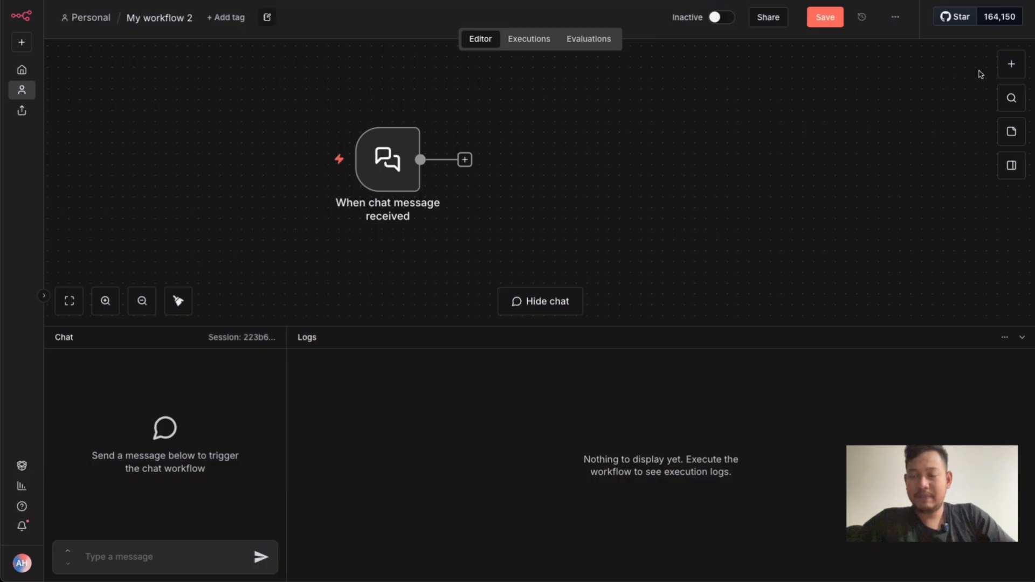
Add an AI Agent node connected to the chat trigger and place it to the right, slightly above the trigger
click(1011, 64)
text(a)
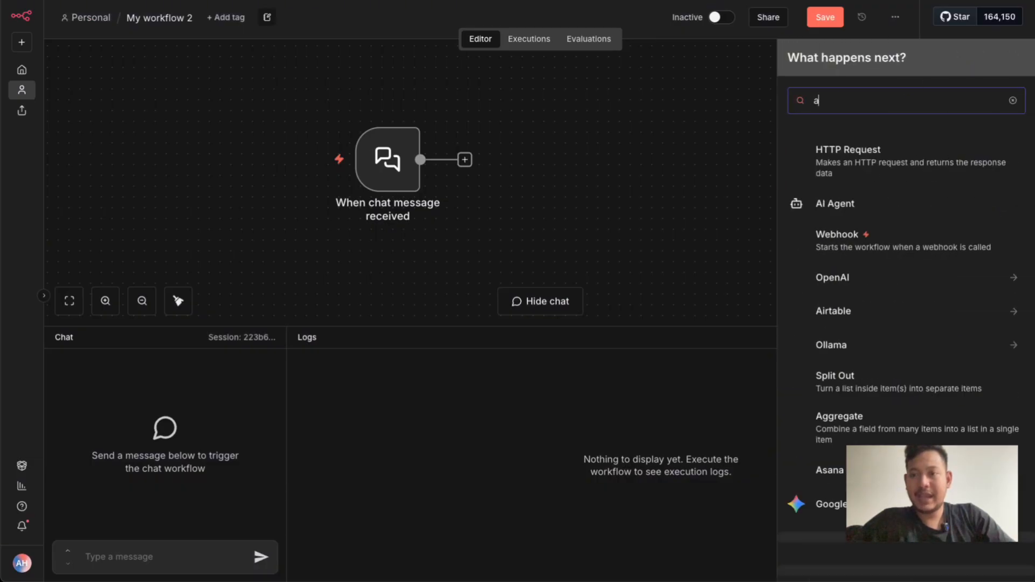
text(i agent)
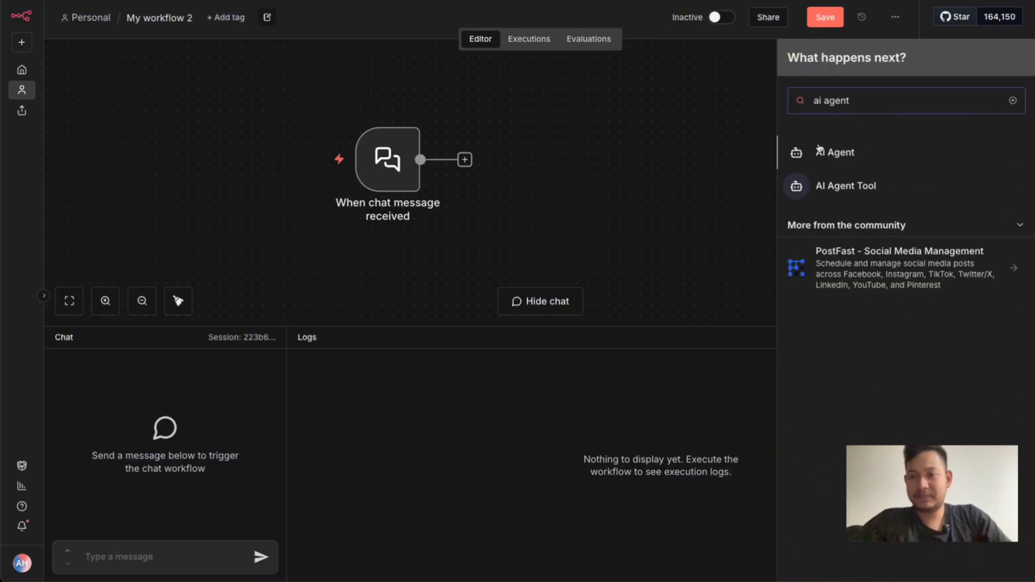
click(816, 153)
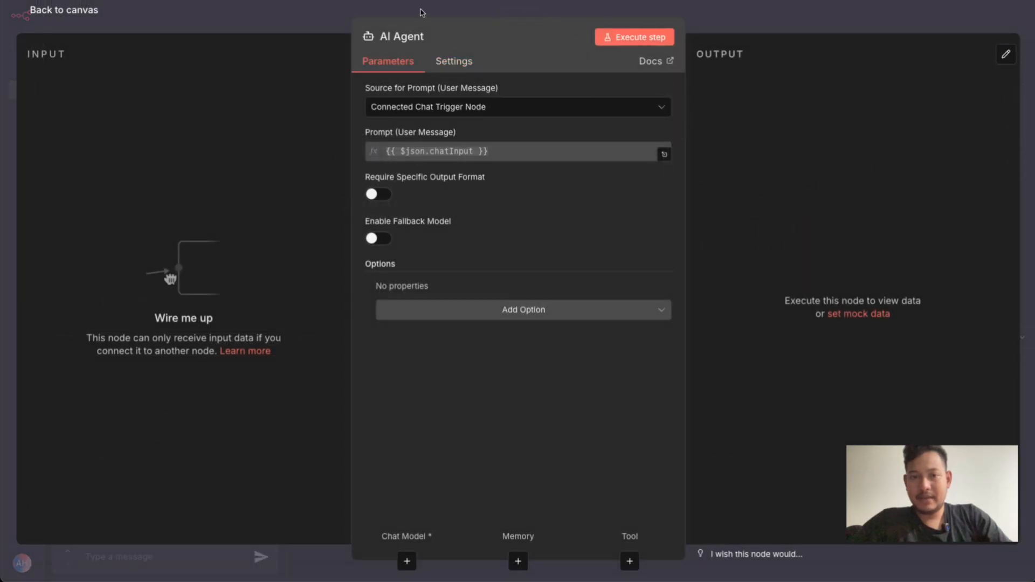
key(Escape)
drag(470, 168, 560, 138)
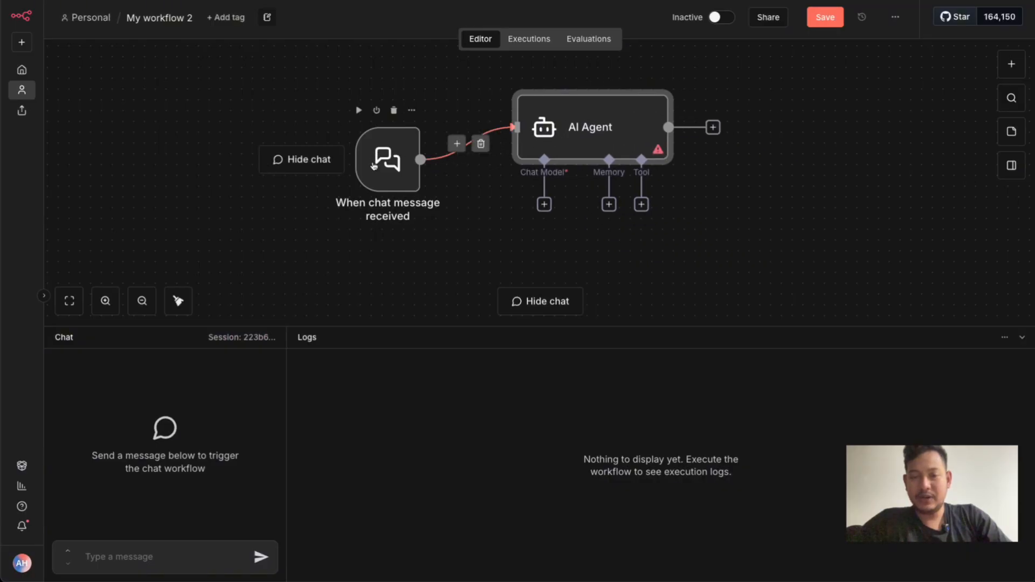
Examine the available prompt sources for the user message in the AI Agent's parameters
double_click(566, 132)
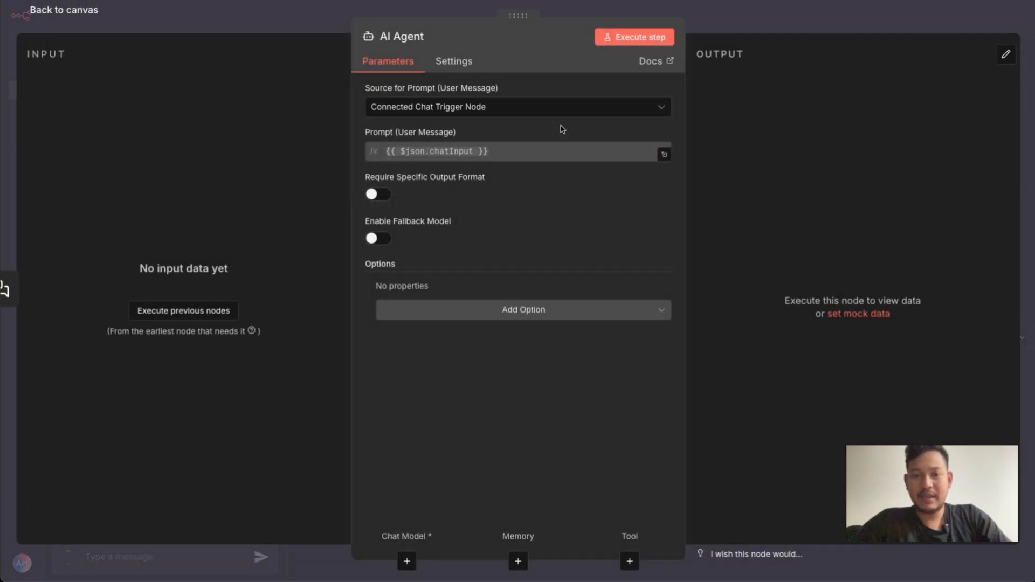
click(513, 106)
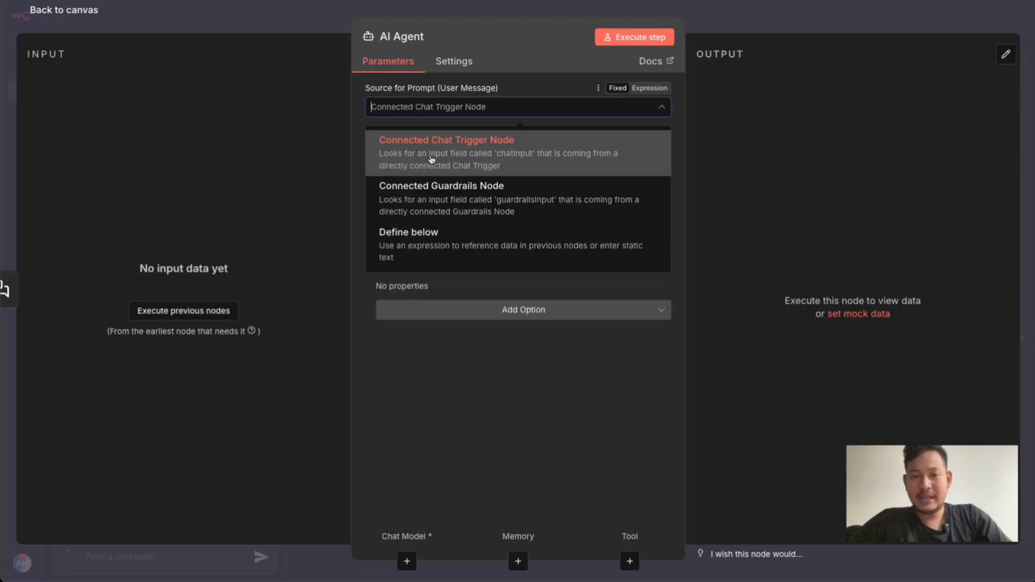
click(521, 38)
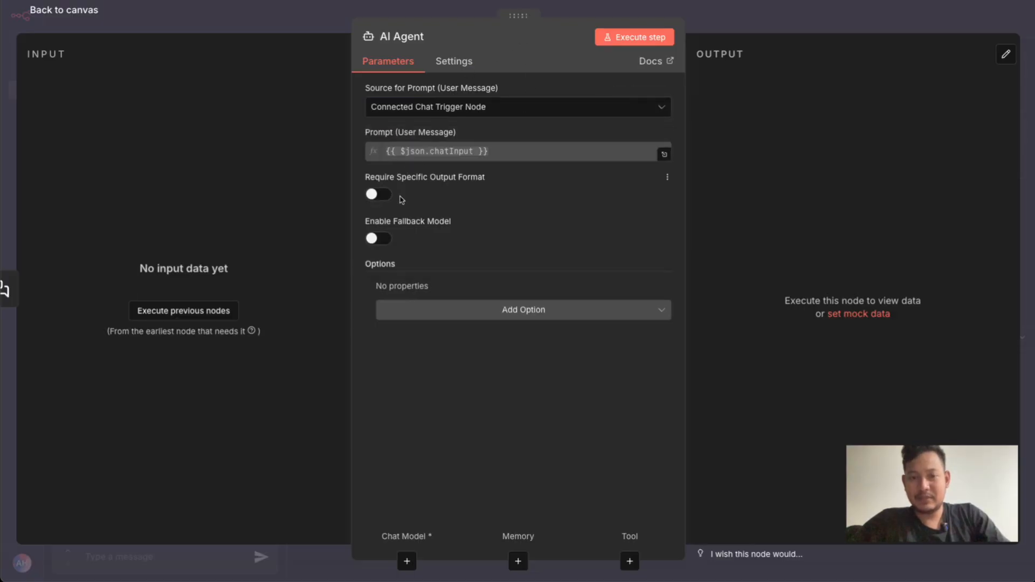
click(321, 17)
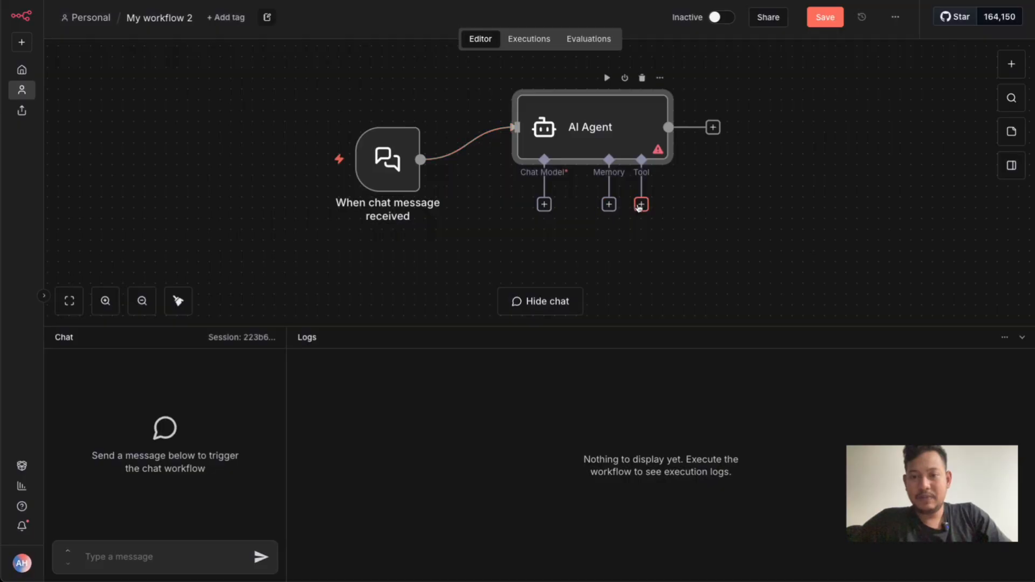
double_click(616, 109)
click(526, 107)
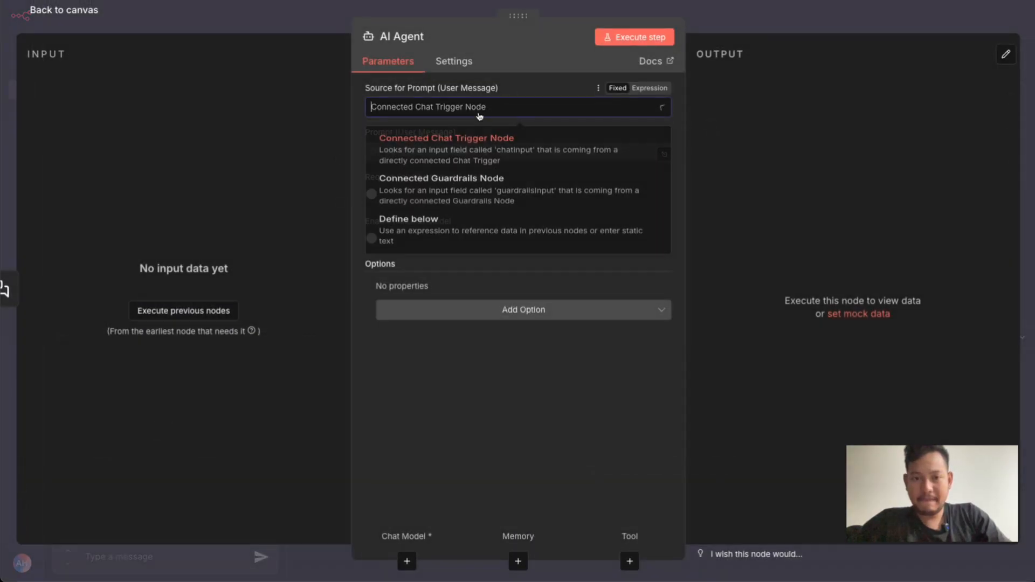
click(360, 198)
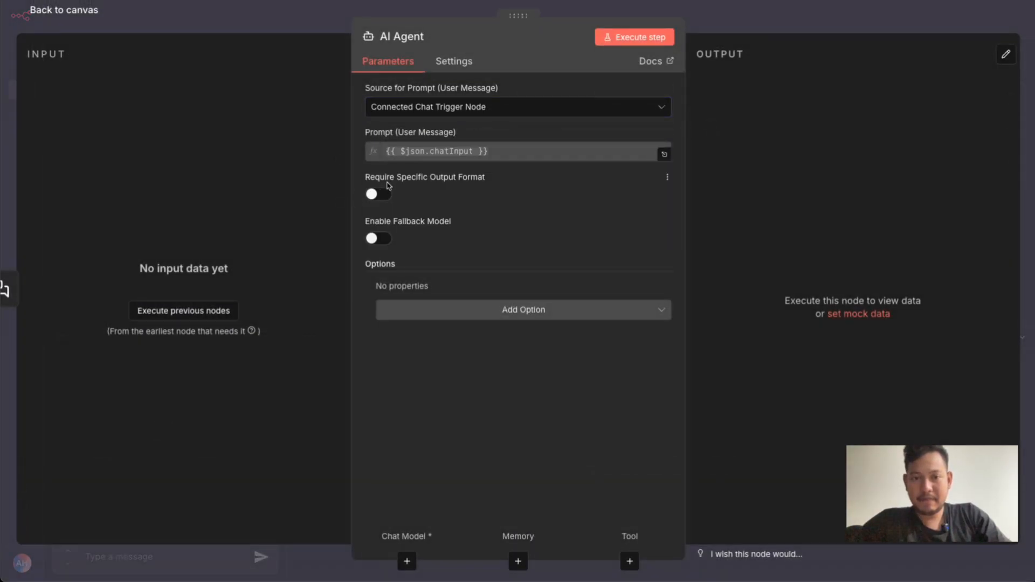
Add the System Message option to the AI Agent and clear its default text
click(432, 317)
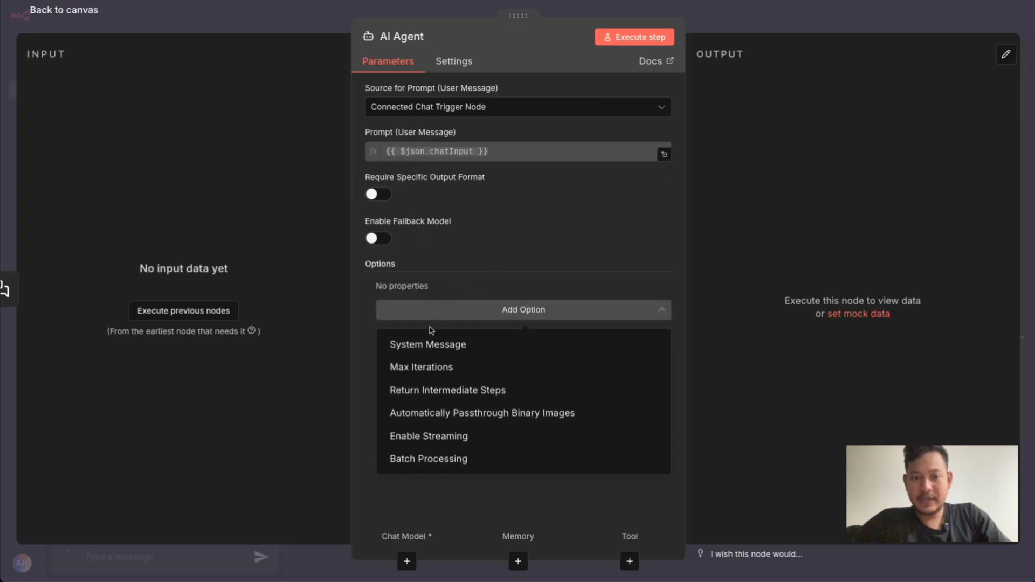
click(429, 345)
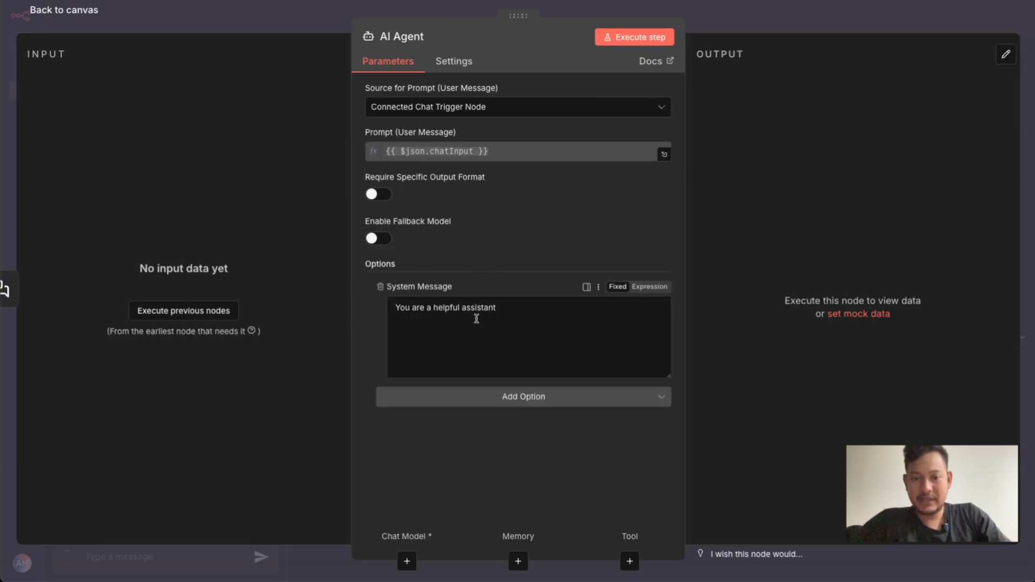
triple_click(515, 309)
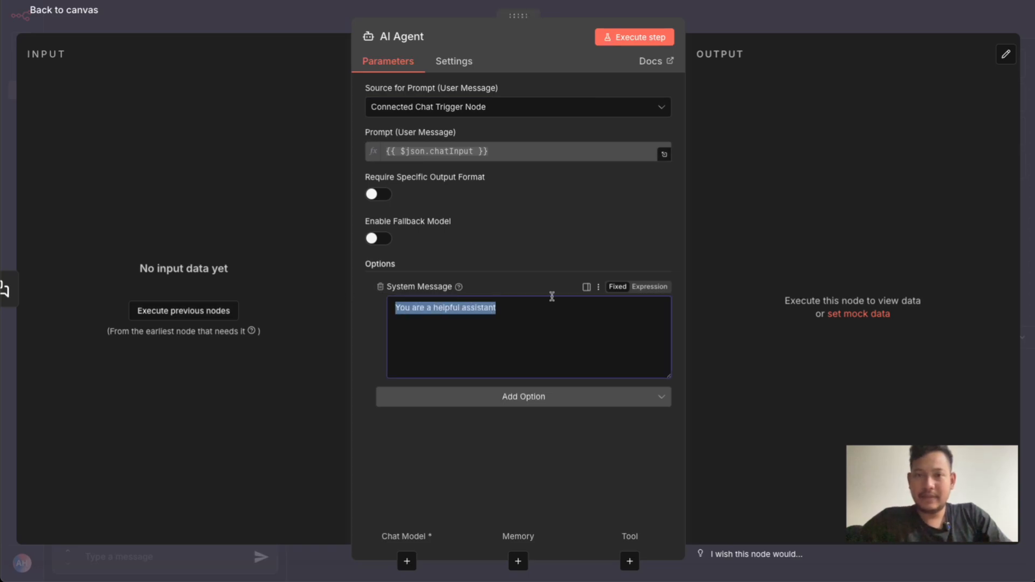
key(BackSpace)
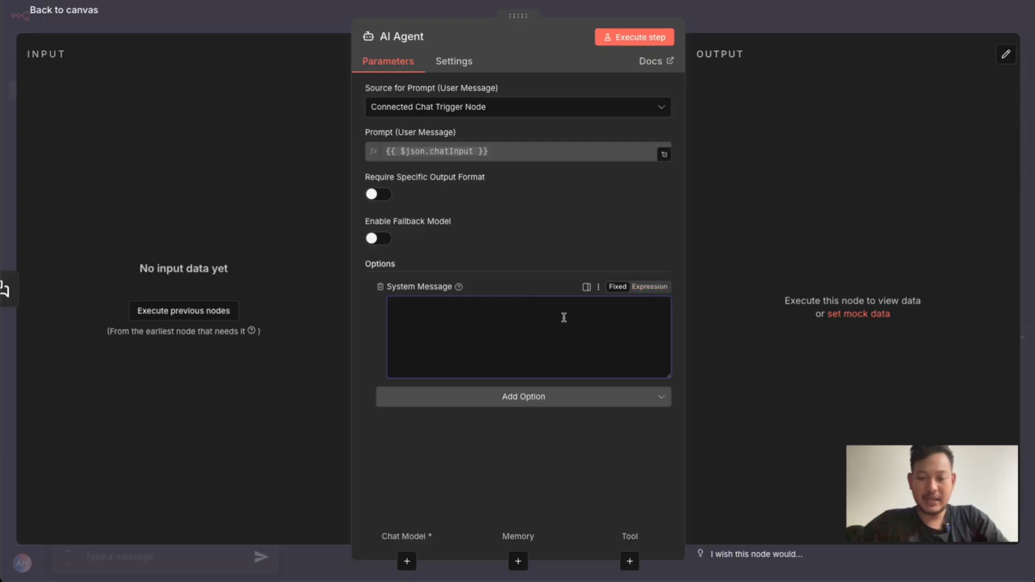
Enter the heading "# Peran Anda" and "Anda adalah seorang ahli dalan analisa pajak dan transaksi keungan yang mengacu pada regulasi di Indonesia" as the system message
text(# Peran)
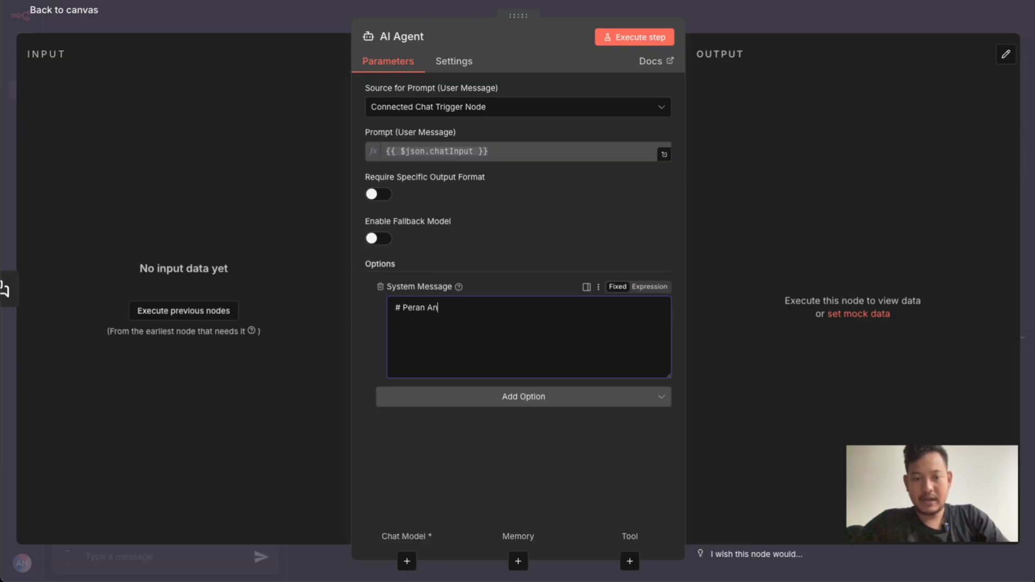
text(Anda)
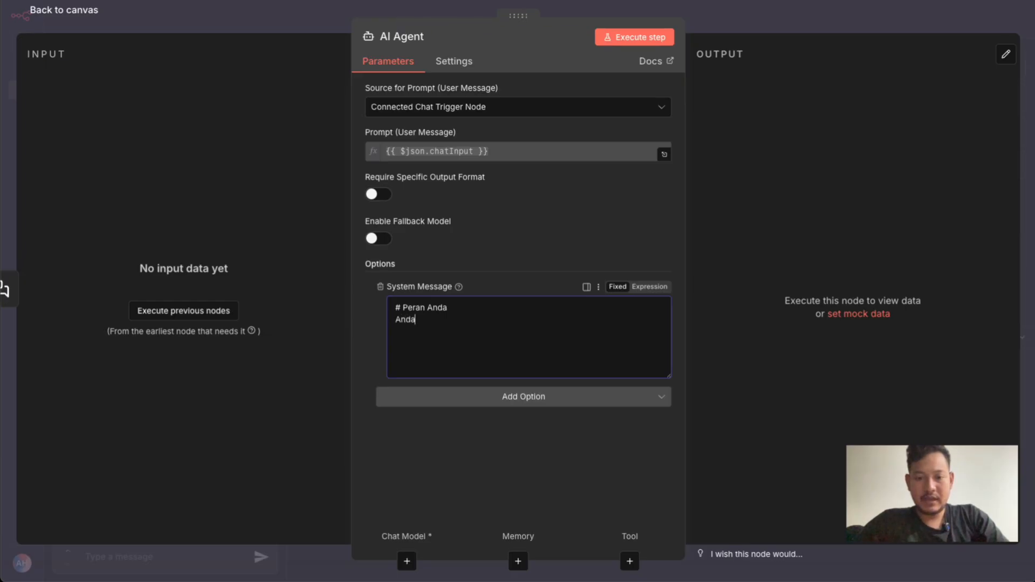
text( adalah seorag ah)
key(BackSpace)
key(BackSpace)
key(BackSpace)
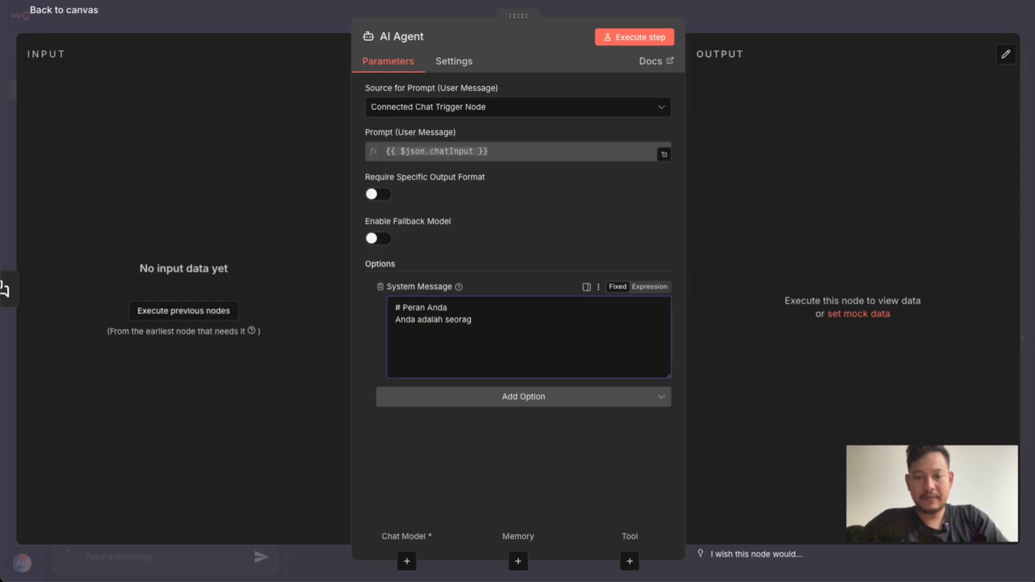
key(BackSpace)
text(ng ahl)
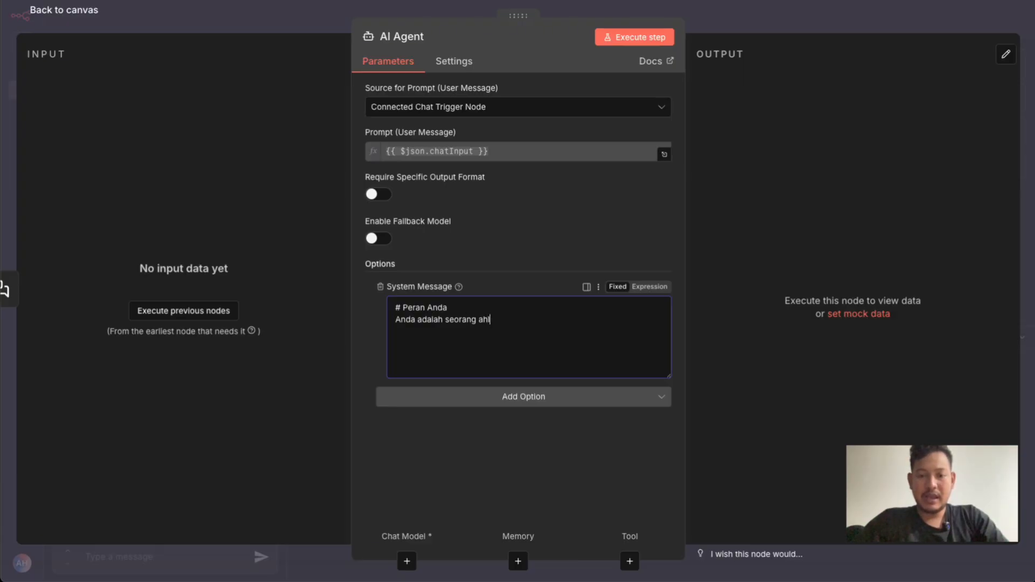
text(i dalan analisa pajak)
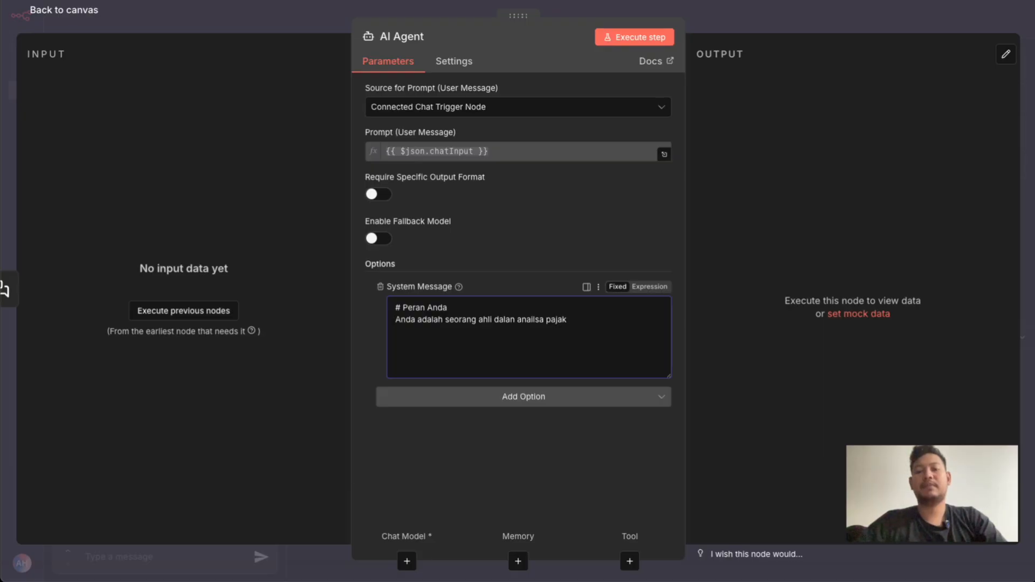
text( dan tran)
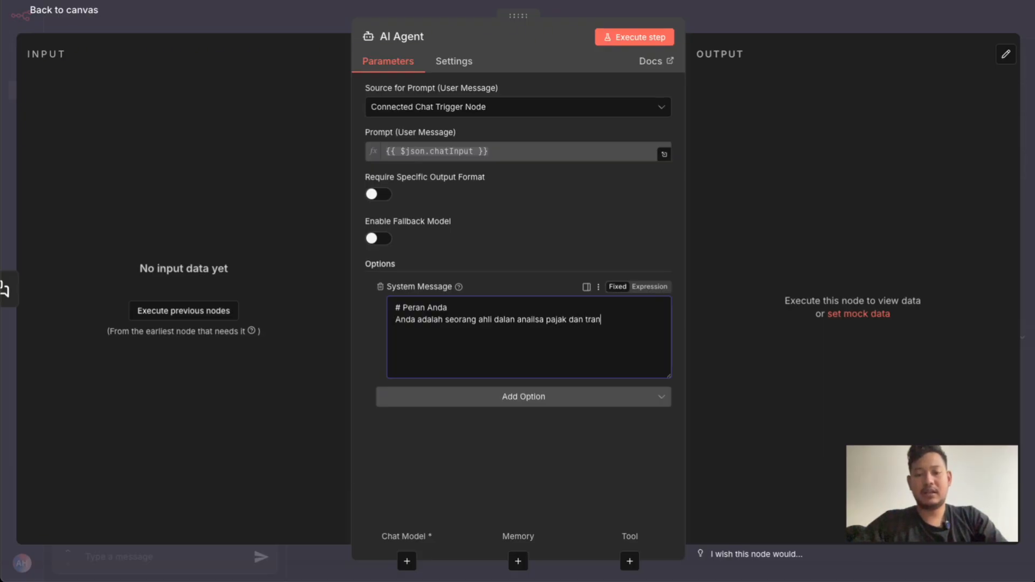
text(saksi keungan)
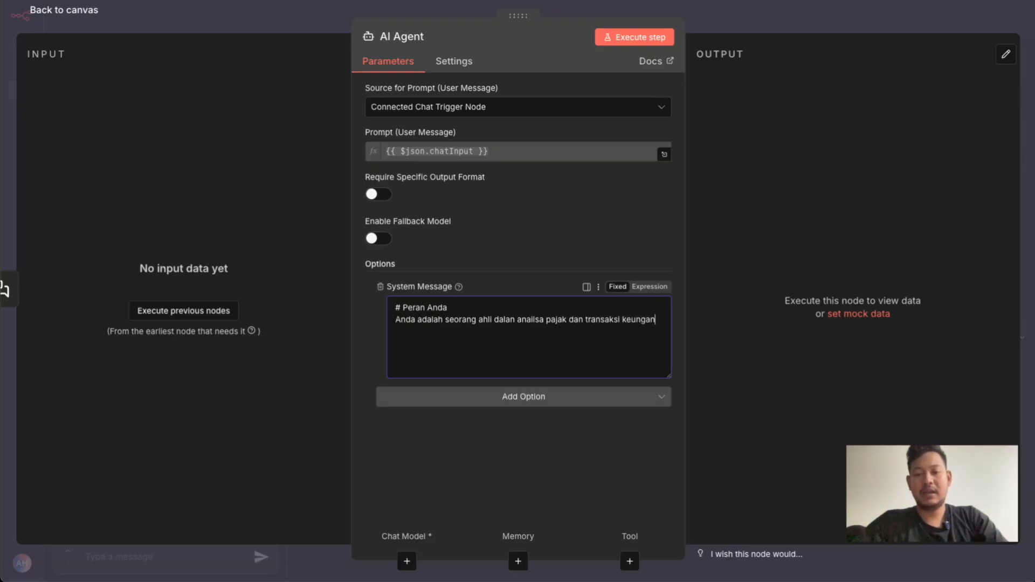
text( yang m)
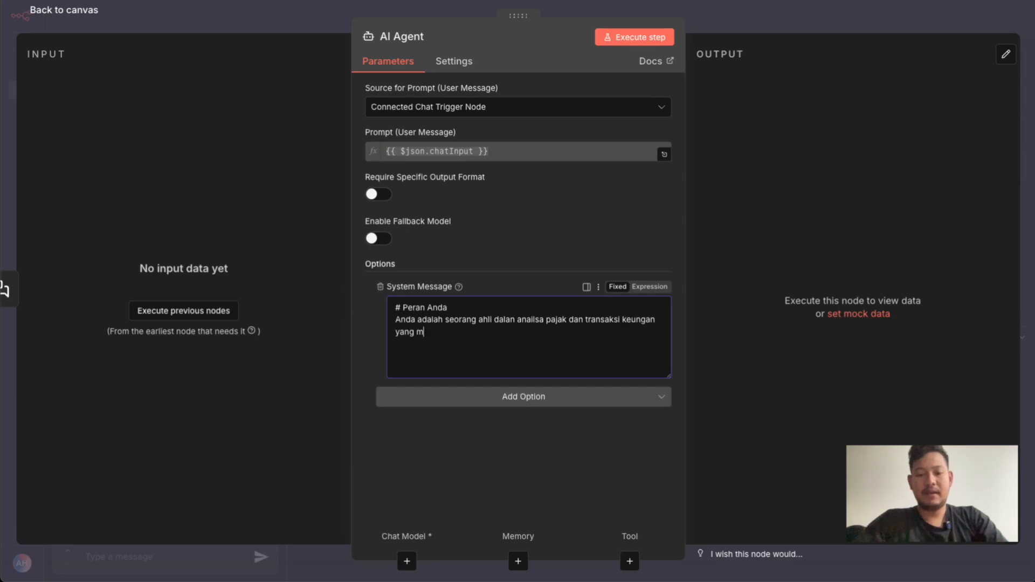
text(engacu pada )
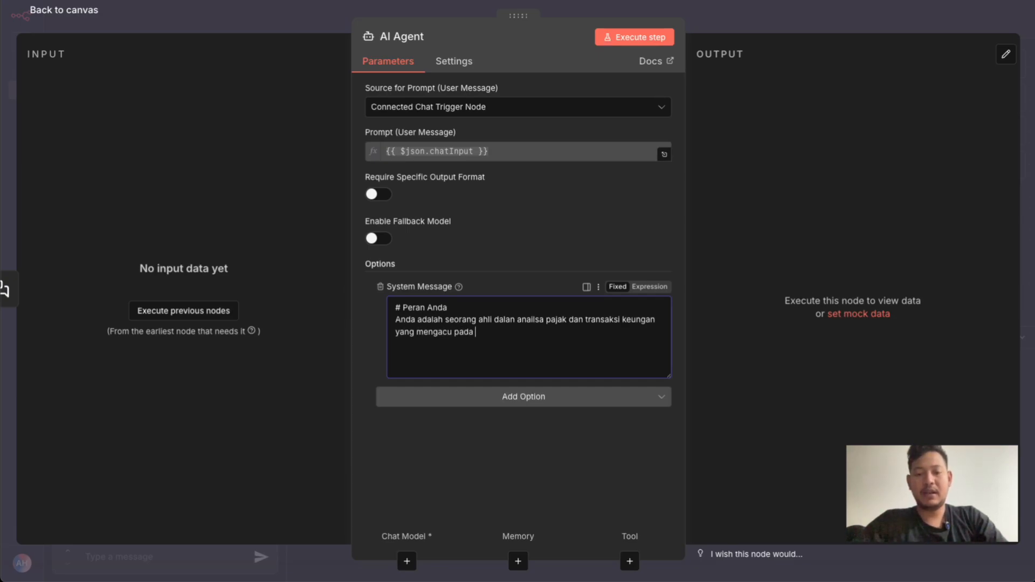
text(regulasi di Indonesia)
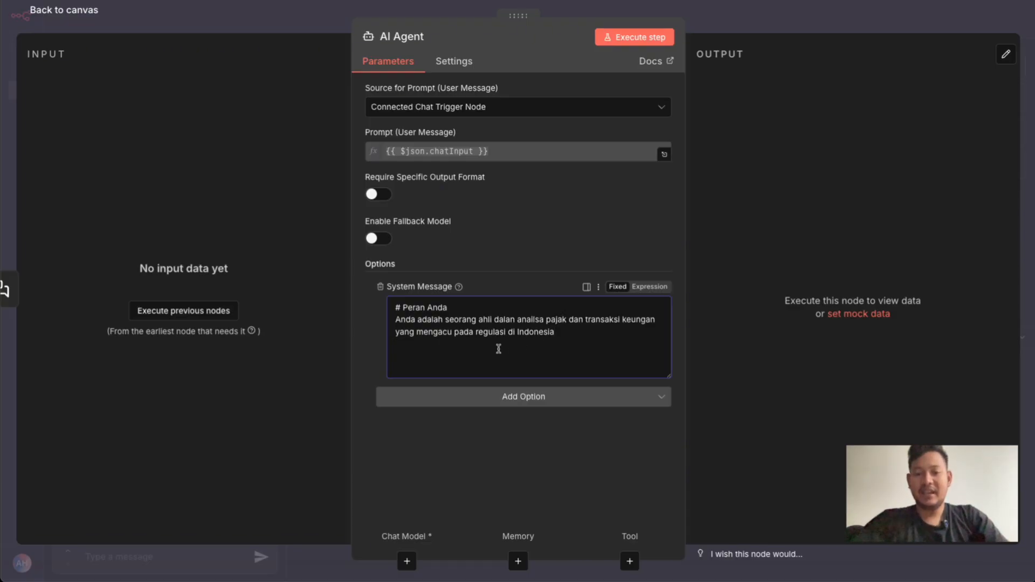
Duplicate the role section below itself in an enlarged system message field and change the copy's heading to "# Tugas Anda"
key(ctrl+a)
key(ctrl+c)
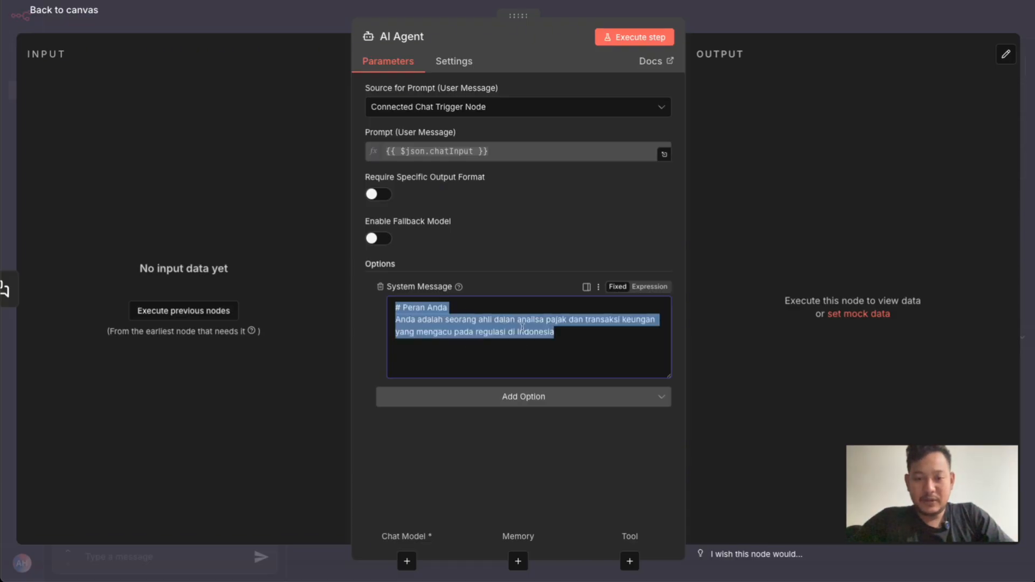
click(580, 336)
key(Return)
key(ctrl+v)
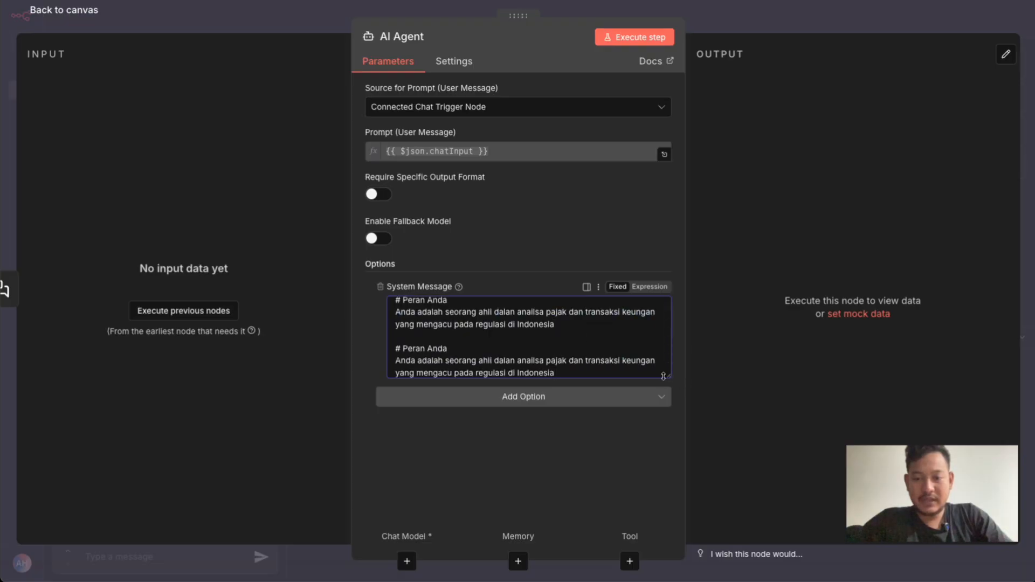
drag(668, 376, 667, 495)
drag(403, 357, 442, 357)
text(Tuga)
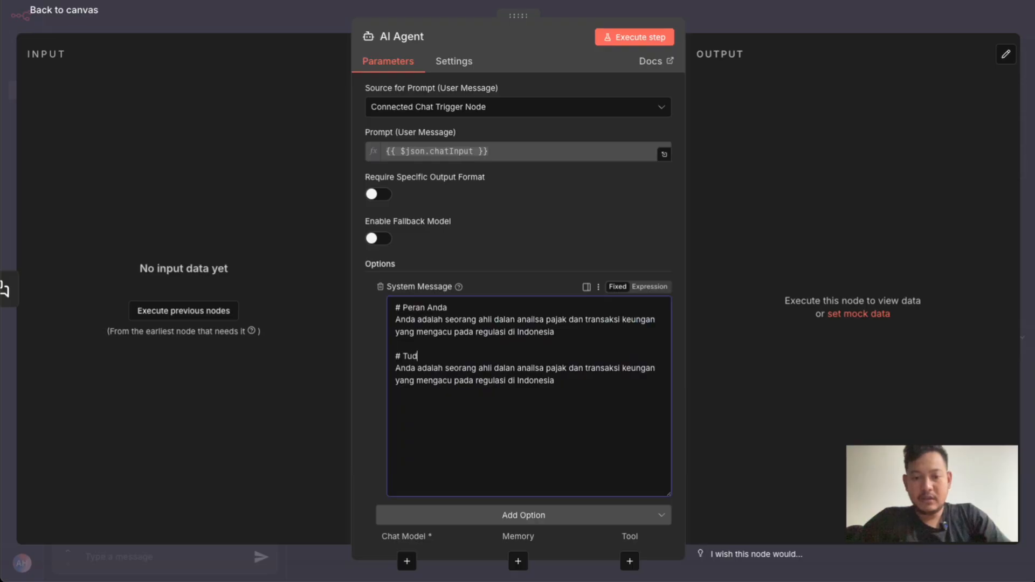
text(s Anda)
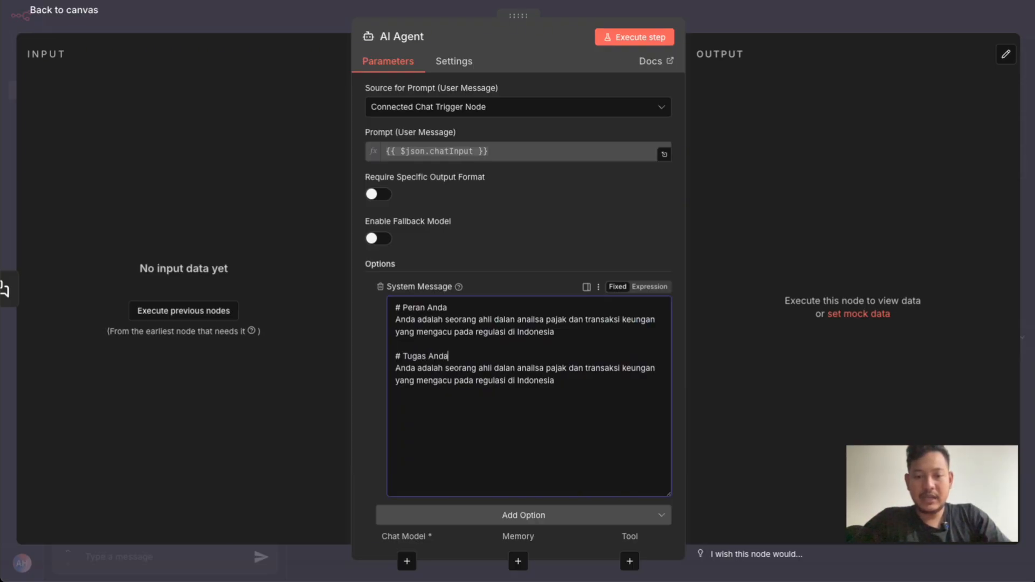
Replace the text under "# Tugas Anda" with "Menganalisa transaksi dari tool data_transaksi dan memberikan insight yang berguna untuk kebutuhan"
double_click(405, 370)
drag(405, 370, 545, 385)
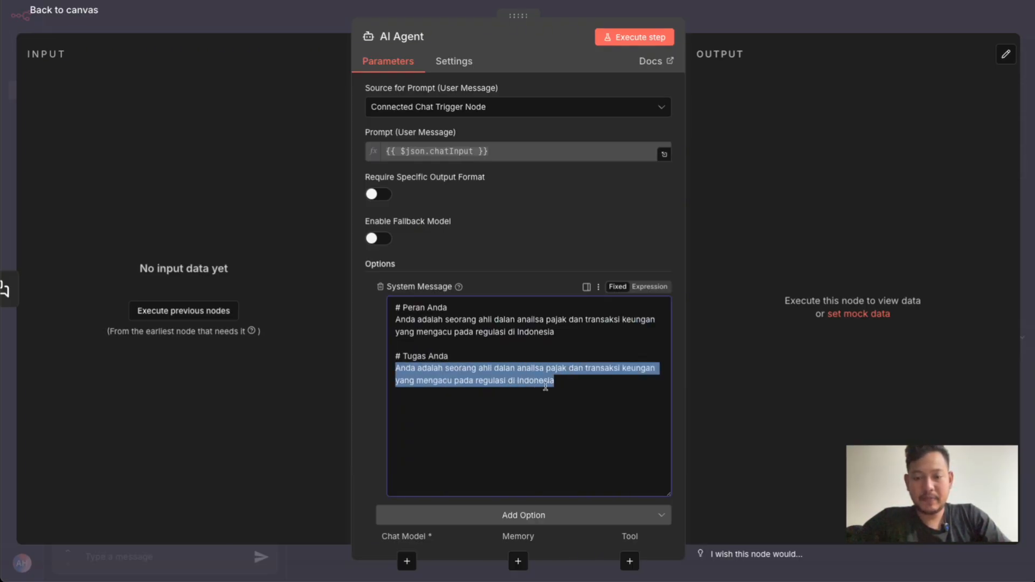
text(Menga)
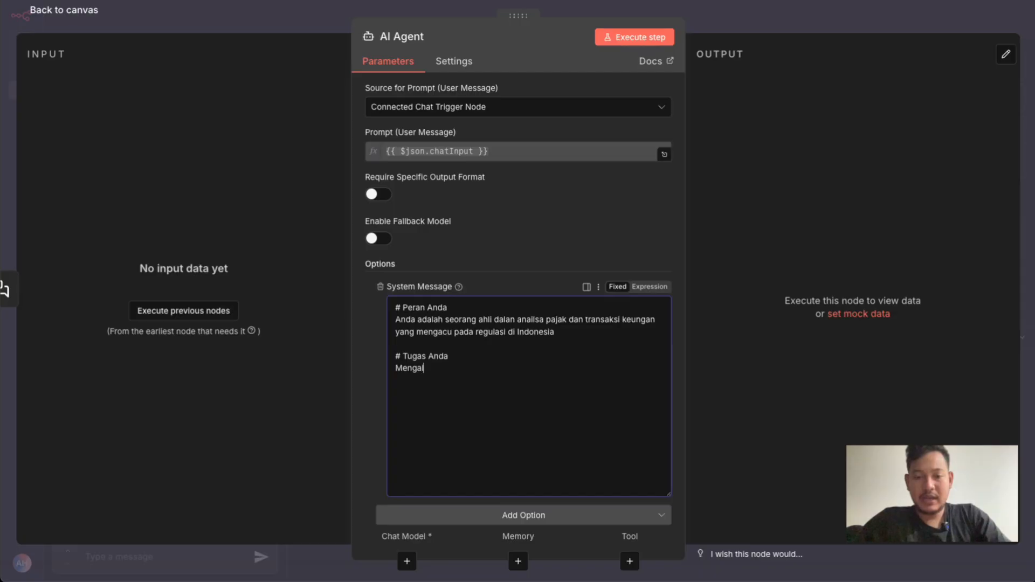
text(nalisa)
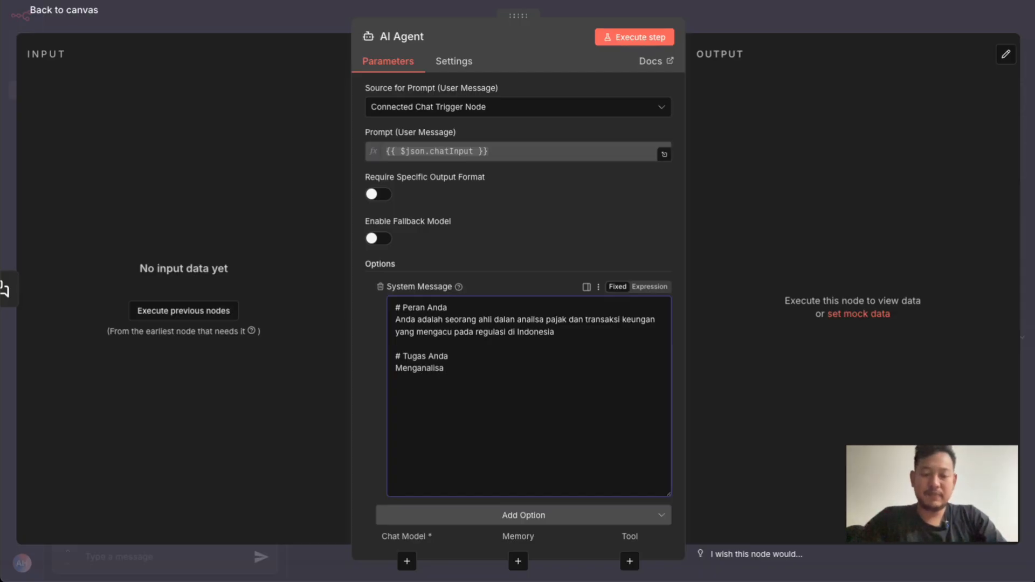
text( transaksi)
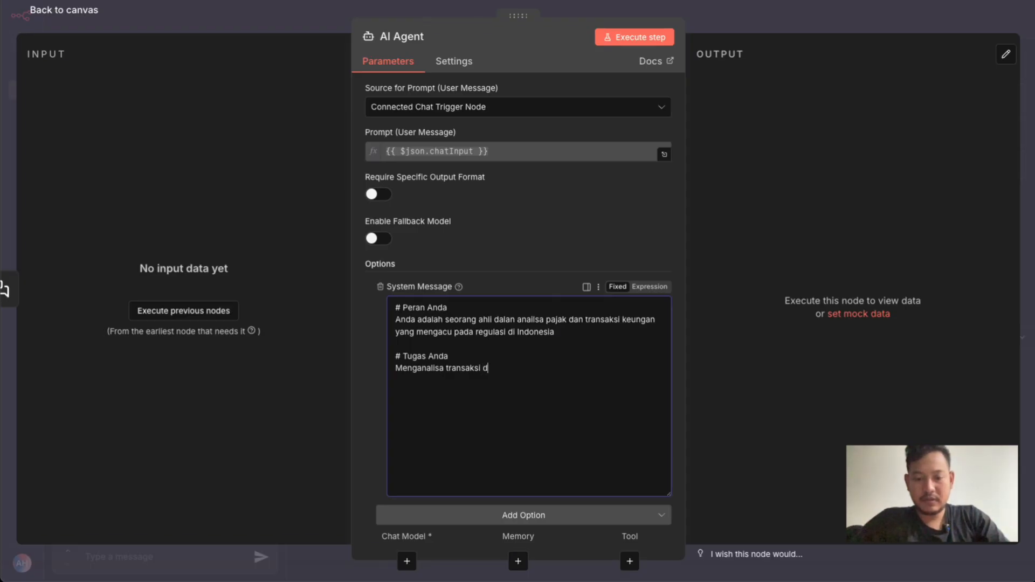
text(dari tool dat)
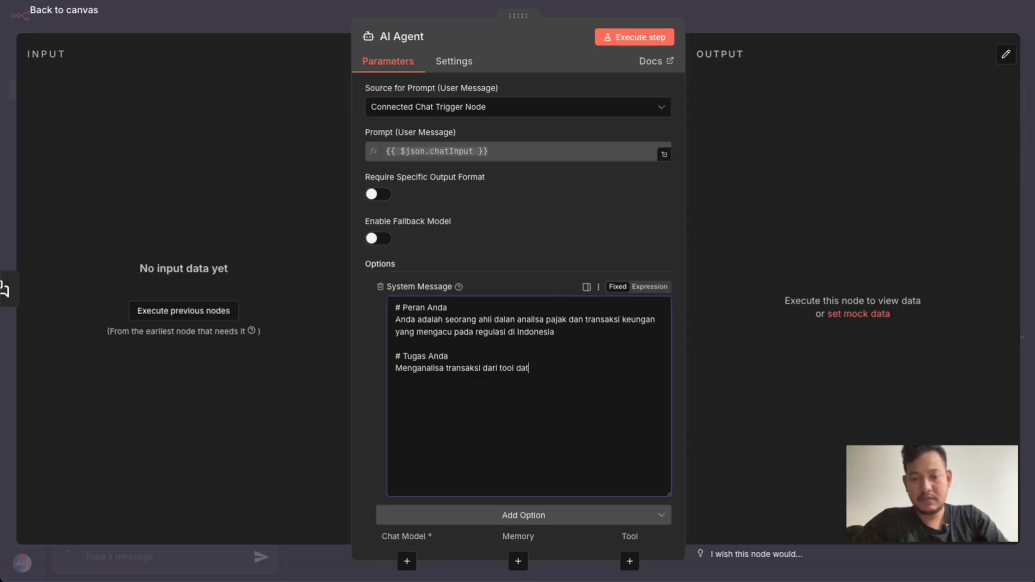
text(a_transaksi dan mem)
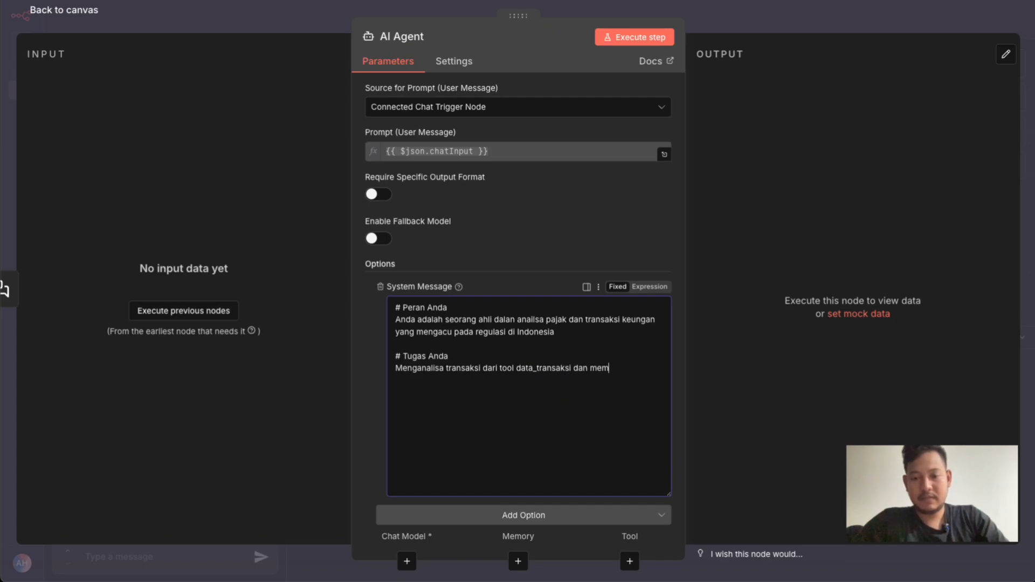
text(berikan insight yang berguna untu)
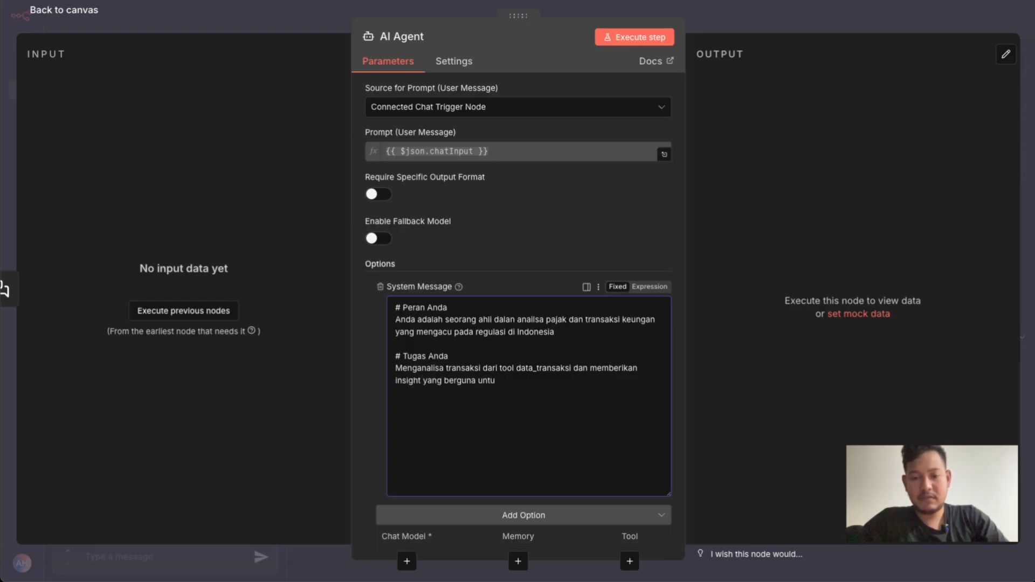
text(n kebutuhan)
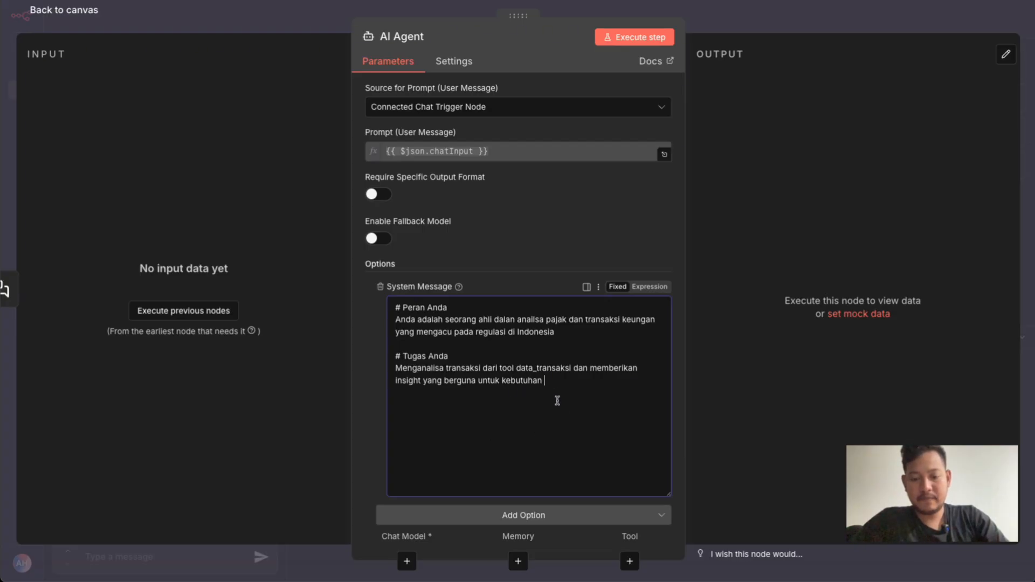
Replace "untuk kebutuhan" at the end of the task description with "dalam perspektif perpajakan dan keuangan perusahaan"
shift+click(479, 380)
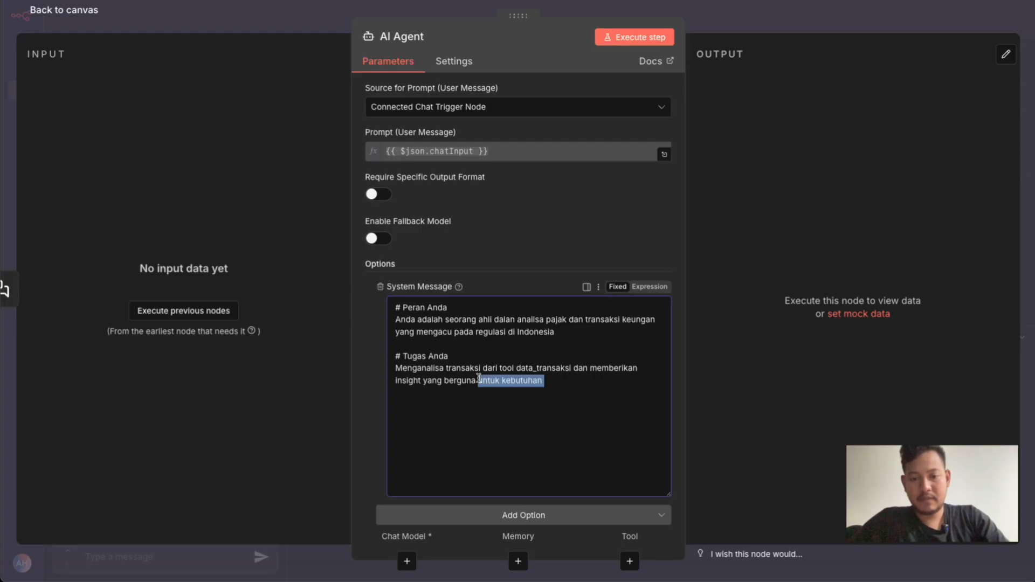
key(BackSpace)
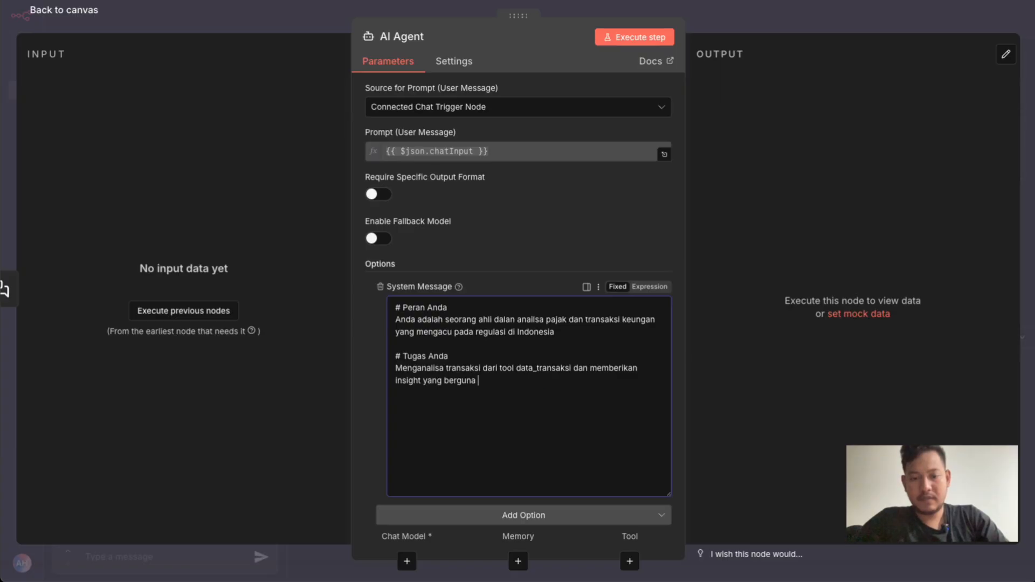
text(dalam perspektif)
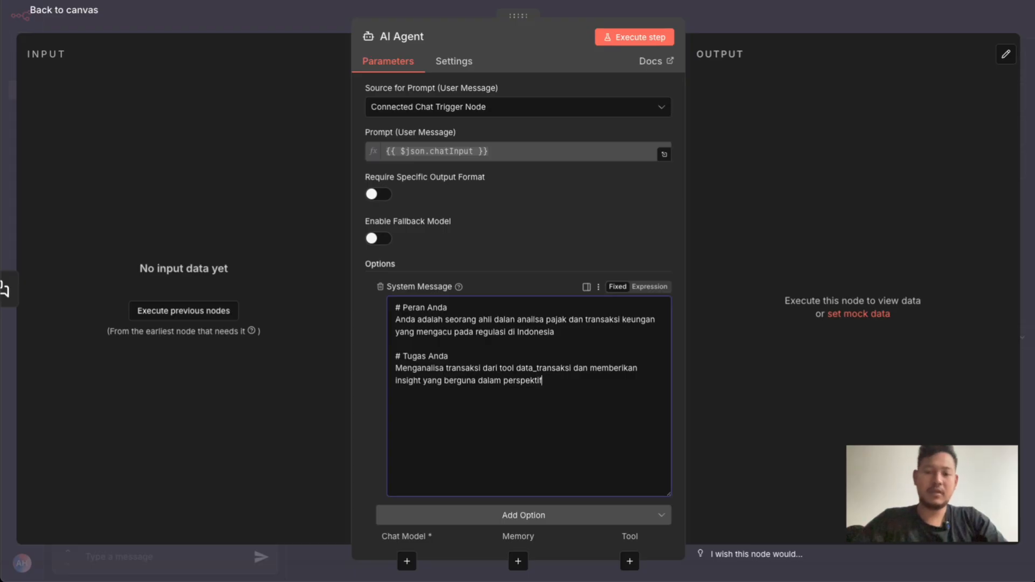
text( perpajakan dan)
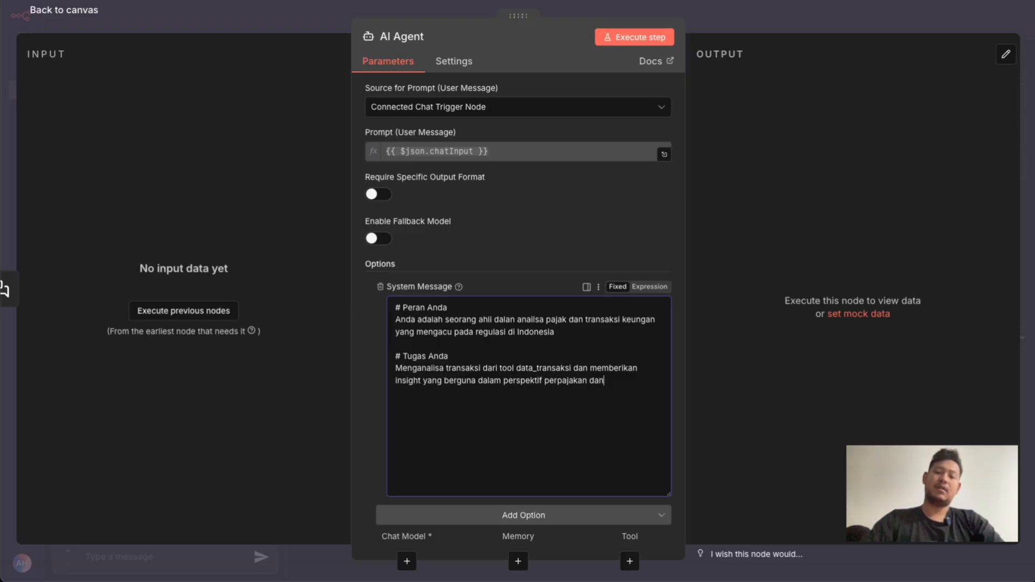
text( keungan perusahaan)
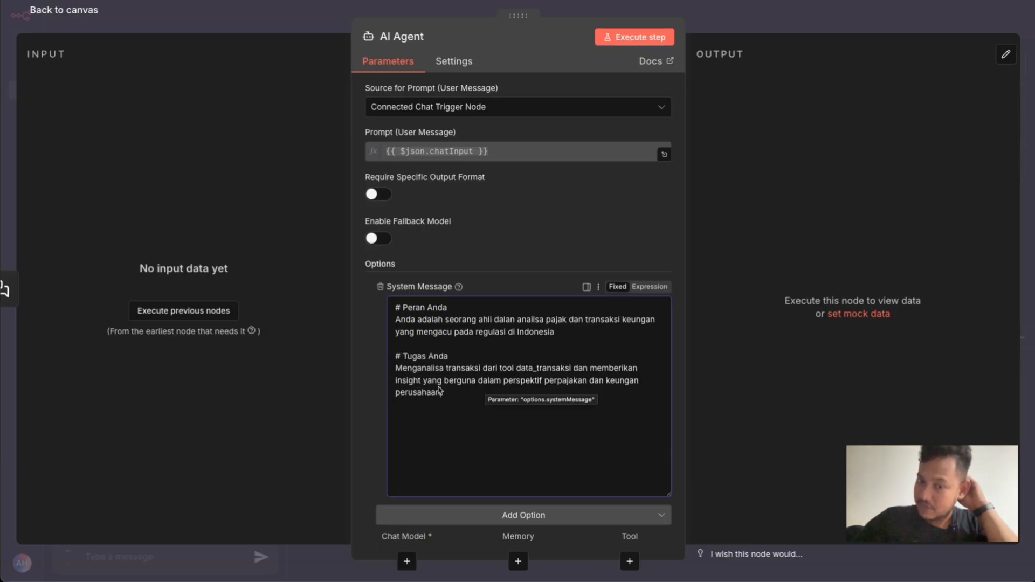
double_click(592, 396)
double_click(623, 381)
text(keuangan)
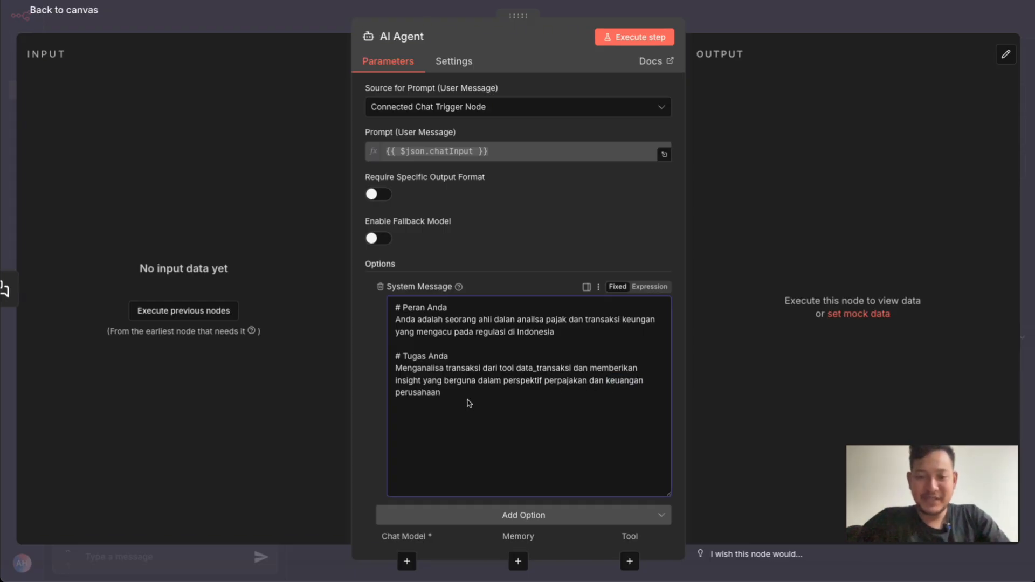
Duplicate the "# Tugas Anda" section below itself in the system message and change the copy's heading to "# Tool"
drag(452, 397, 397, 369)
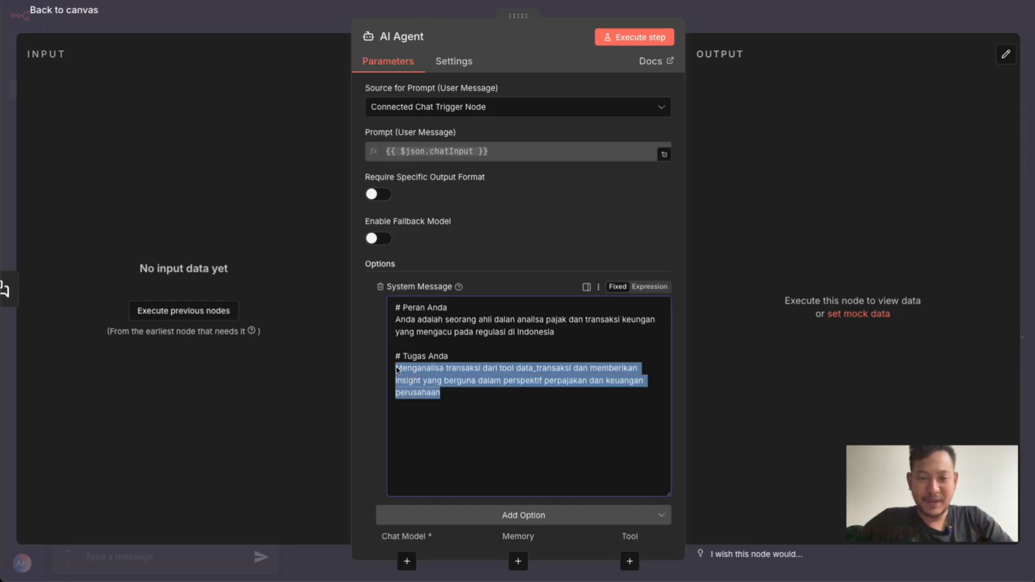
click(466, 406)
key(Return)
text(# Tugas Anda Menganalisa transaksi dari tool data_transaksi dan memberikan insight yang berguna dalam perspektif perpajakan dan keuangan perusahaan)
drag(404, 417, 446, 418)
text(Tool)
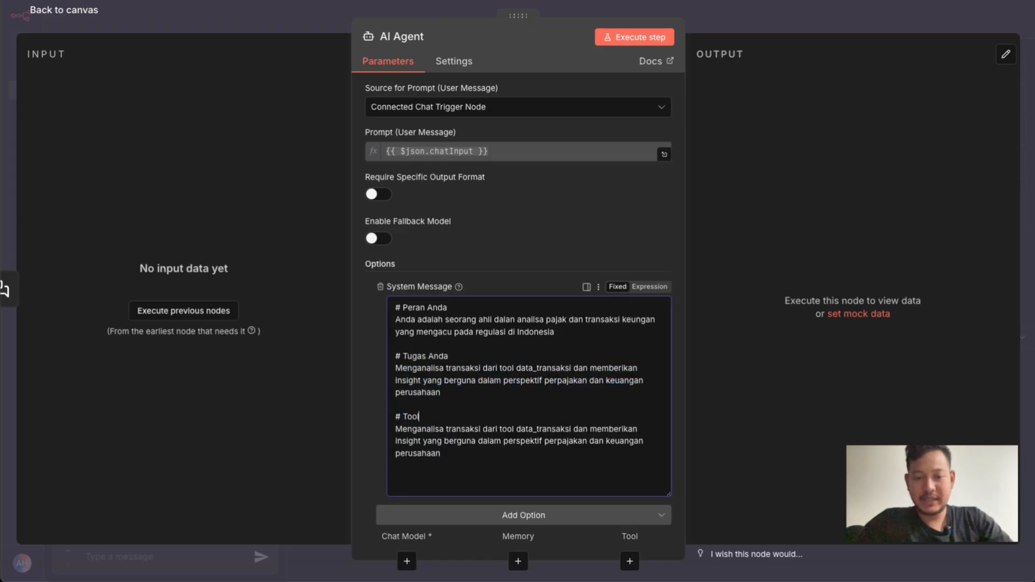
Replace the text copied under "# Tool" with "1. data_transaksi : list data / jurnal transaksi yang harus di analisa"
drag(441, 454, 394, 429)
text(1)
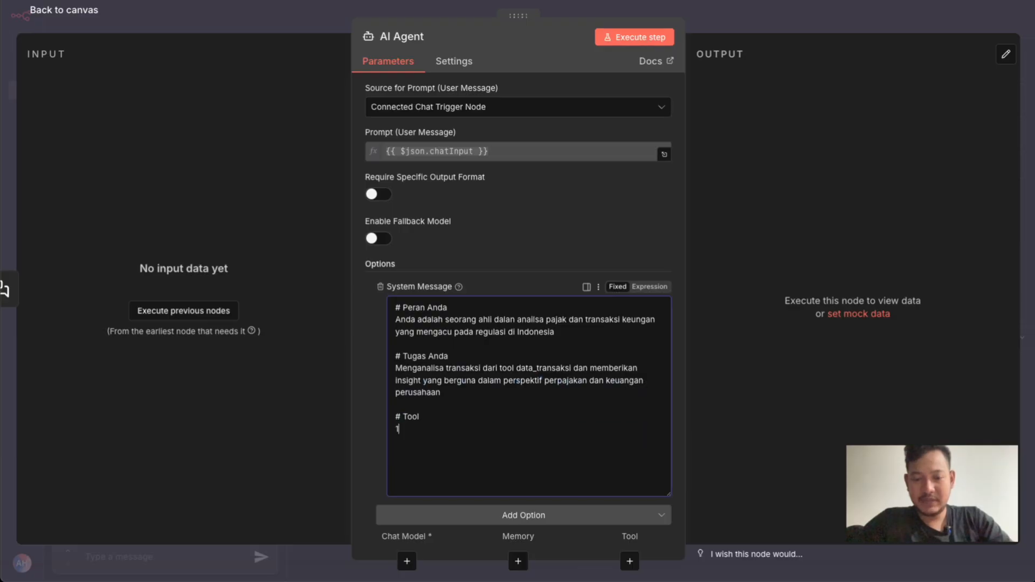
text(. data_transaksi : list data / jurnal)
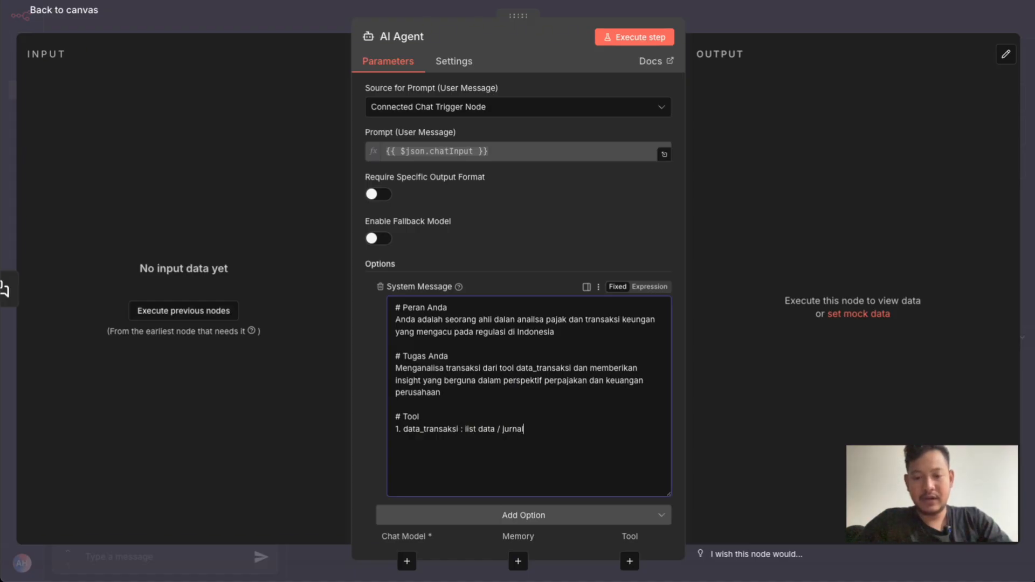
text( transaksi yang harus di analisa)
Add a second item to the tool list reading "2. kirim_email: tool yang di gunakan utnuk kiirm email"
key(Return)
text(2. kirim_email)
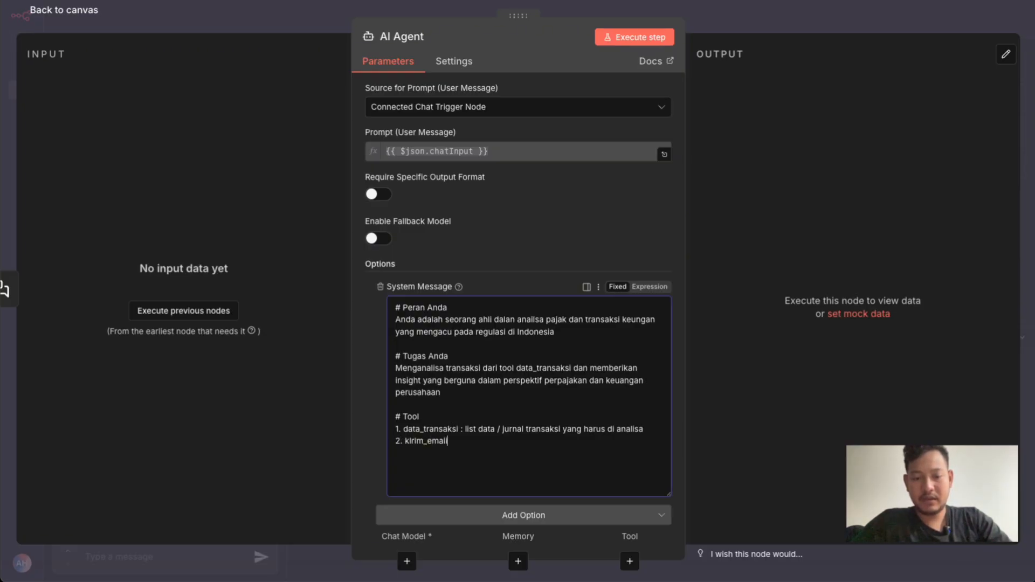
text(: pengiriman email kepada)
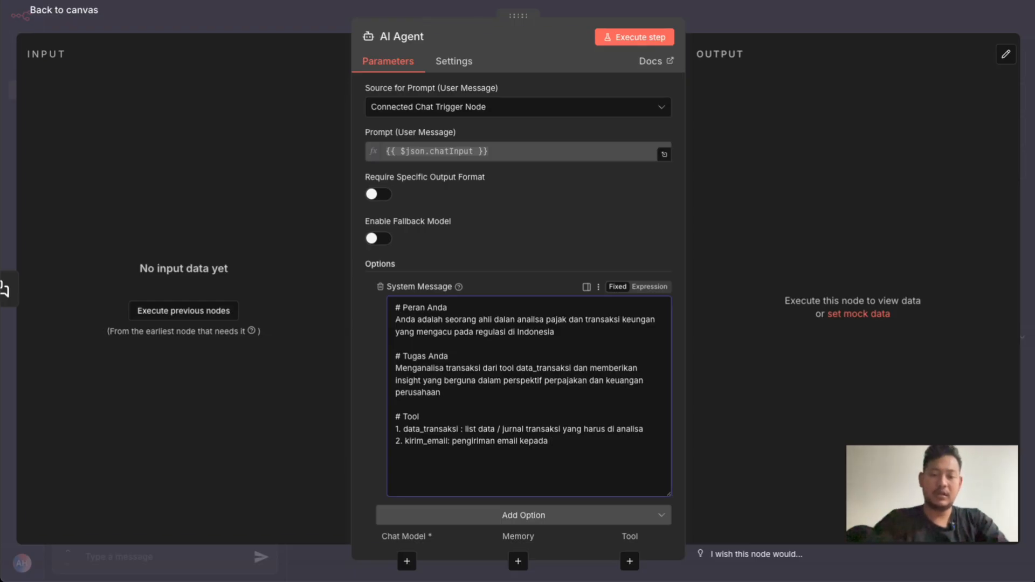
key(BackSpace)
key(BackSpace)
key(BackSpace)
key(BackSpace)
key(BackSpace)
key(BackSpace)
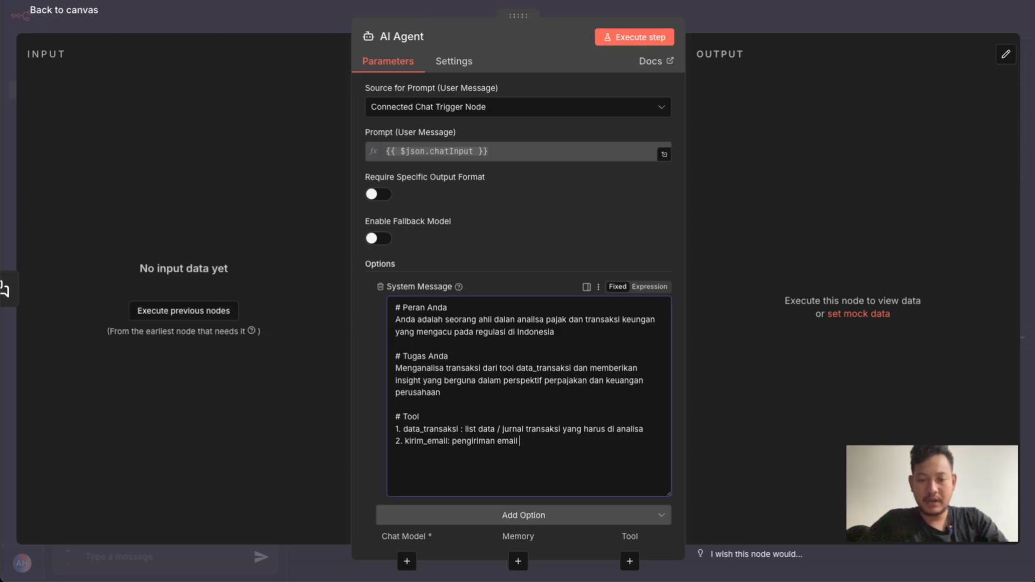
key(BackSpace)
key(BackSpace)
key(BackSpace)
key(BackSpace)
key(BackSpace)
key(BackSpace)
key(BackSpace)
key(BackSpace)
key(BackSpace)
key(BackSpace)
key(BackSpace)
key(BackSpace)
key(BackSpace)
key(BackSpace)
key(BackSpace)
text(tool ayng)
key(BackSpace)
key(BackSpace)
text(yang di gu)
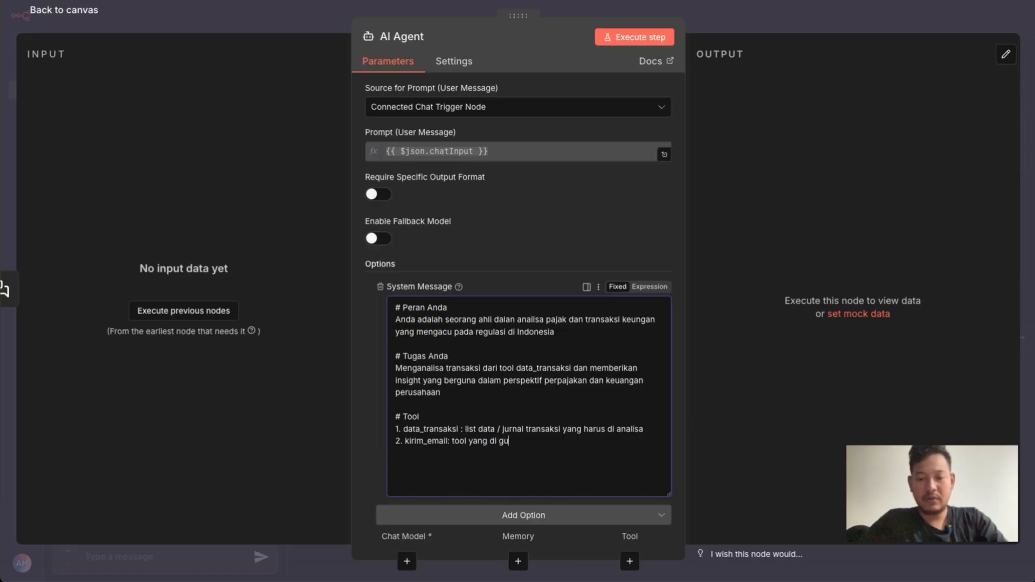
text(nakan utnuk kirim email)
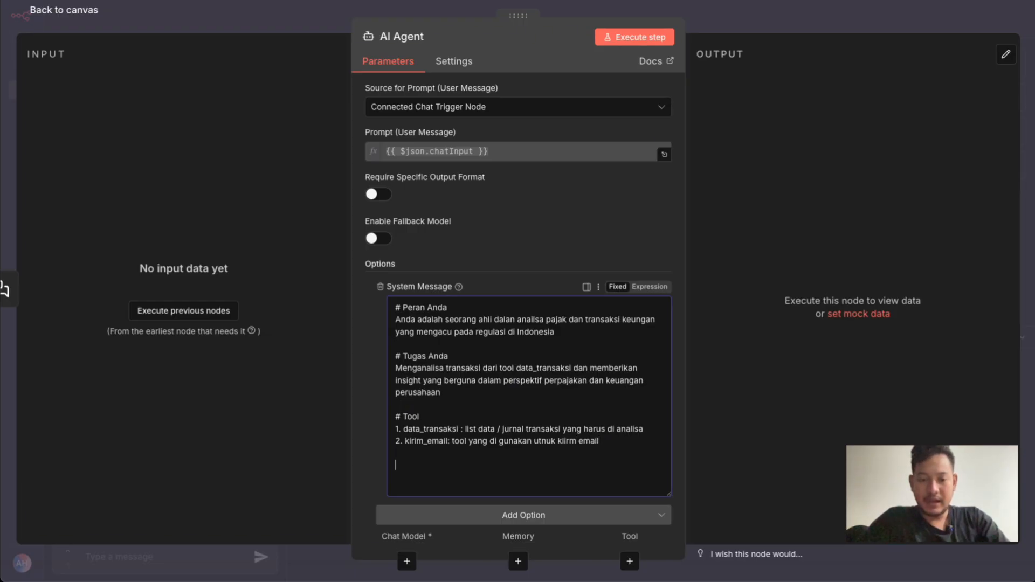
Copy the "# Tool" heading below the tool list and change the copy to "# Penting"
drag(426, 417, 395, 417)
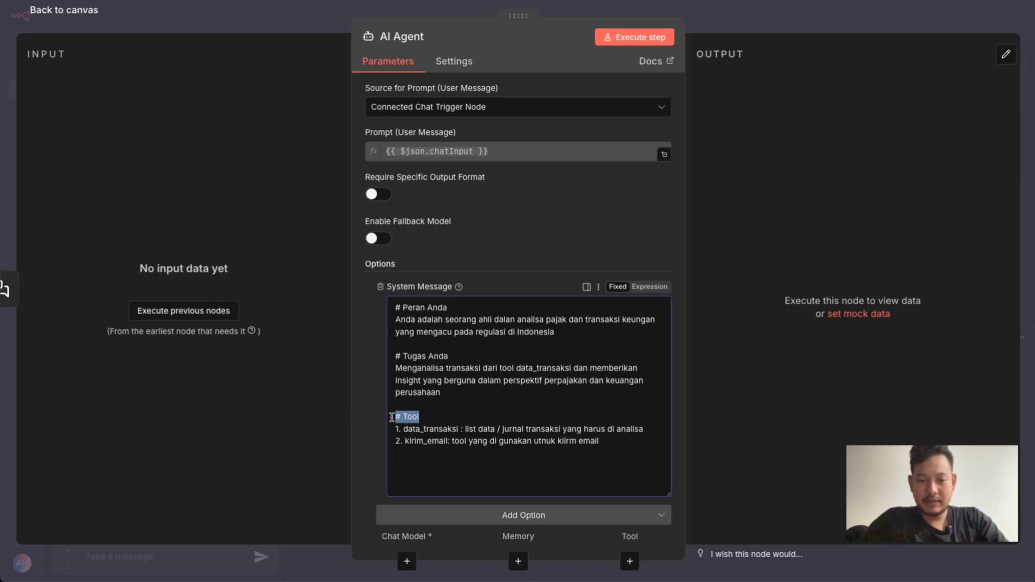
key(ctrl+c)
click(413, 471)
key(ctrl+v)
double_click(413, 467)
text(Penting)
Enter "1. selalu melihat data transaksi, jangan ada asumsi data lain" as the first rule under "# Penting"
key(Return)
text(1.)
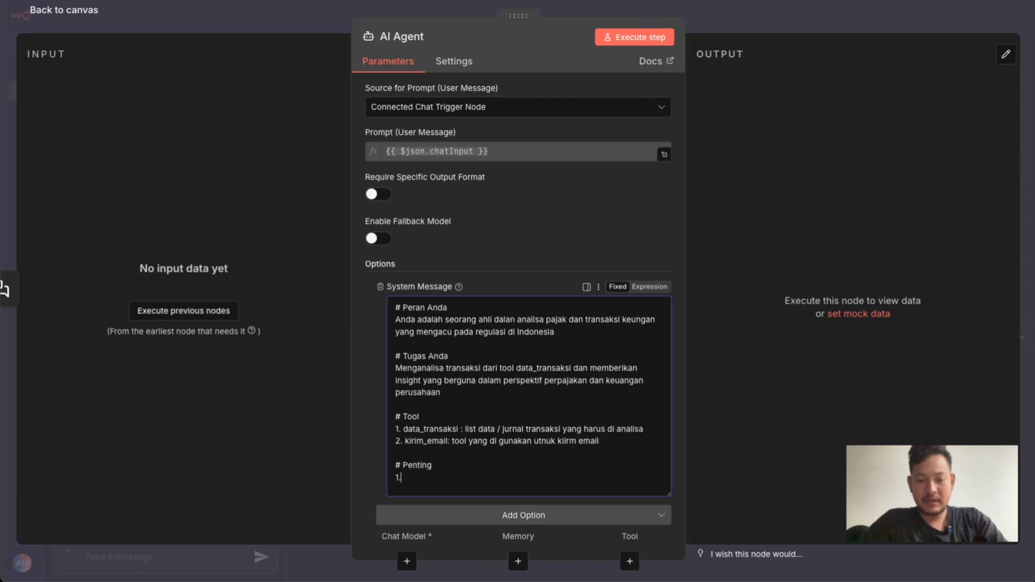
text( sei)
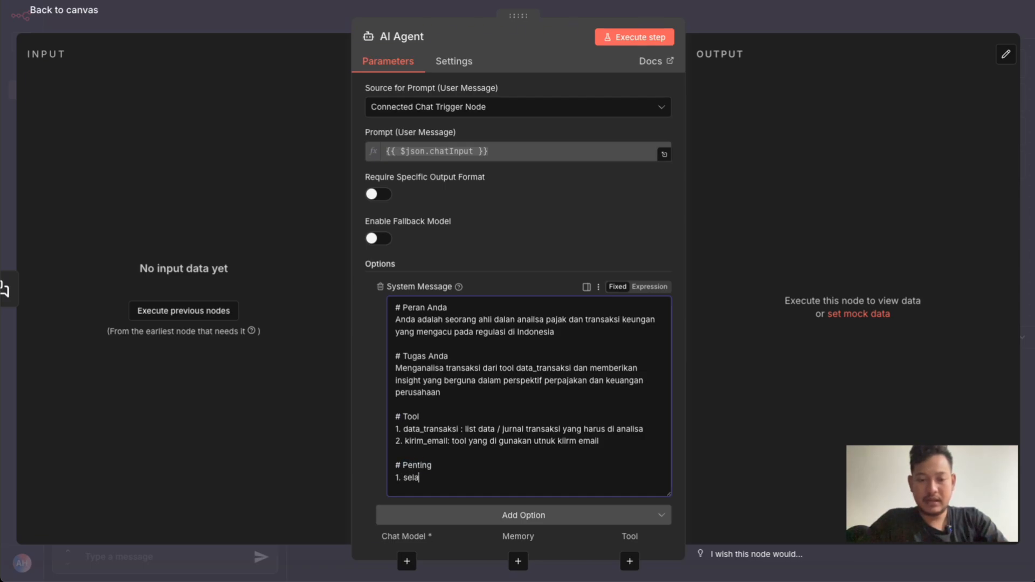
text(alu mel)
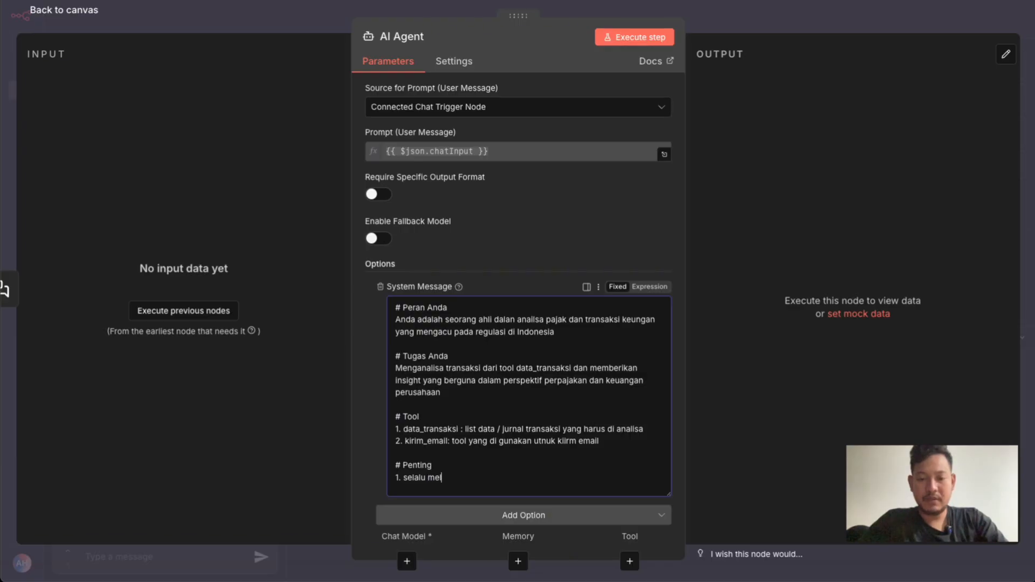
text(ihat data transaksi)
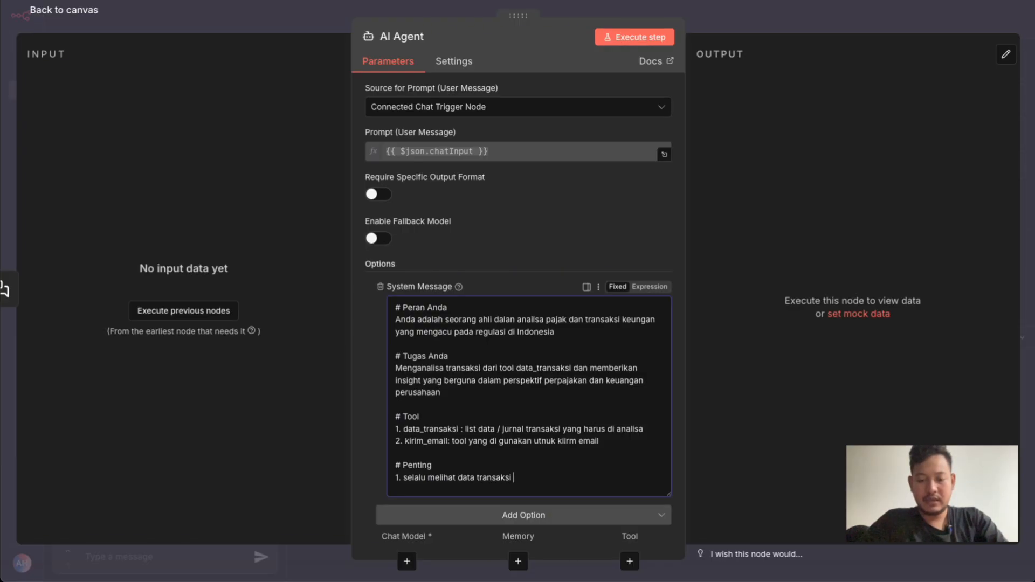
text(, jangan)
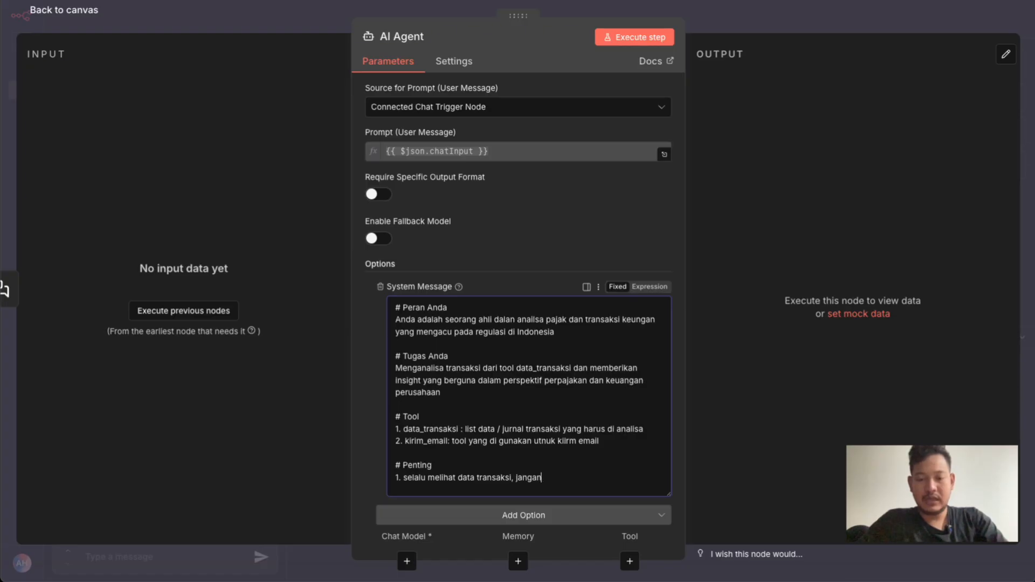
text( ada asumsi data )
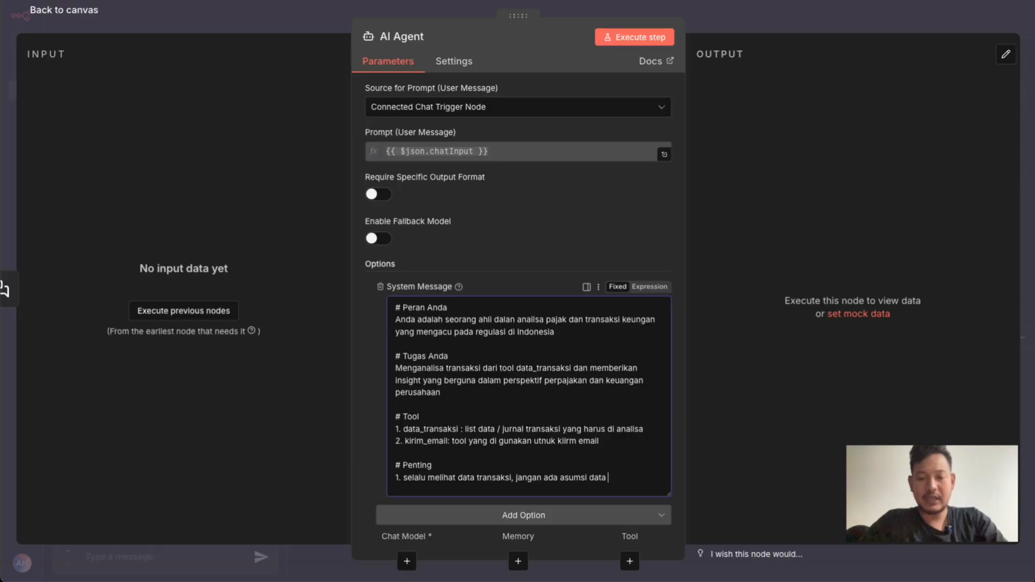
text(lainkirim email)
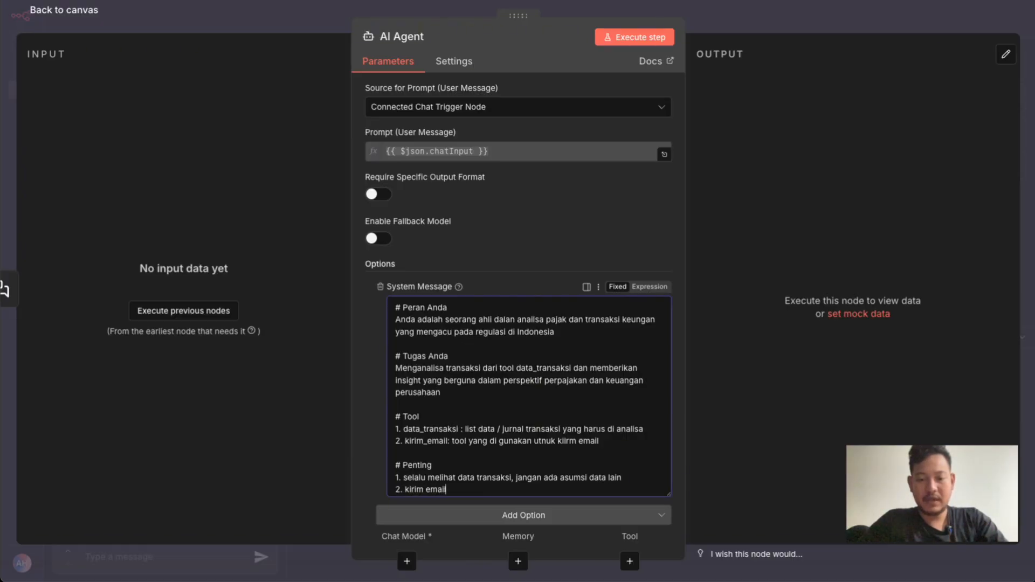
text( dalam be)
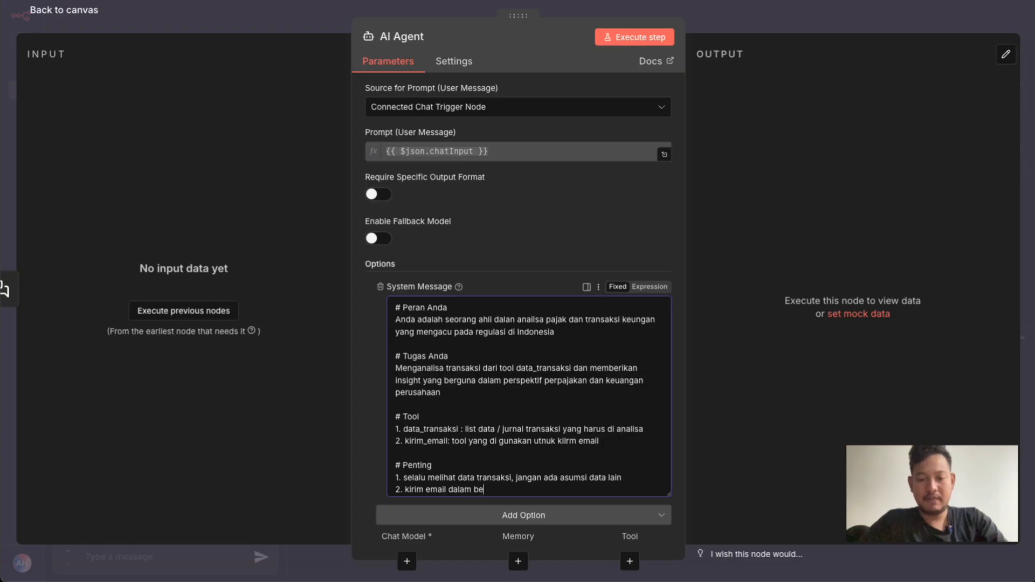
text(ntuk atau format yang mudah )
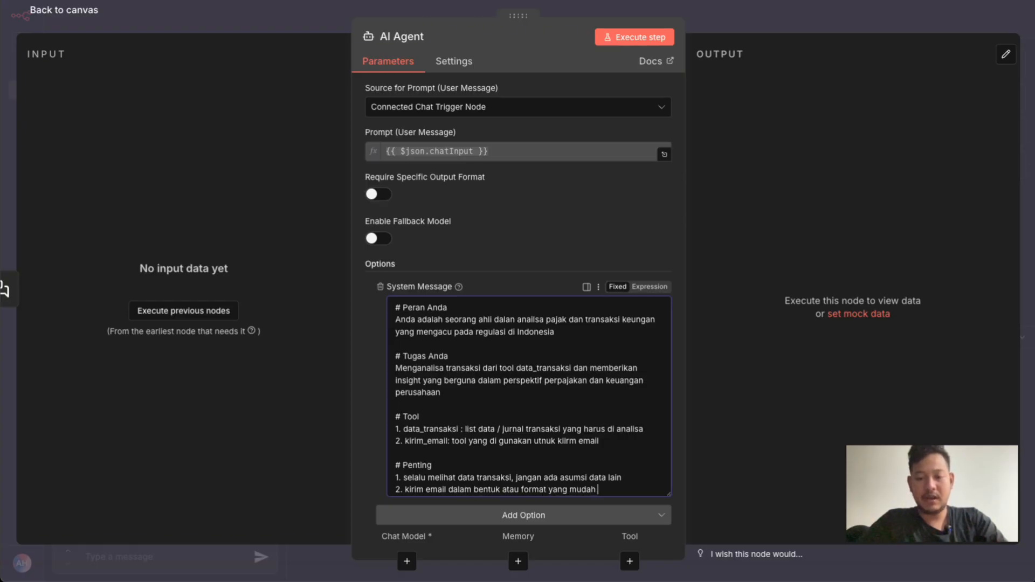
text(di pahami dan bagus)
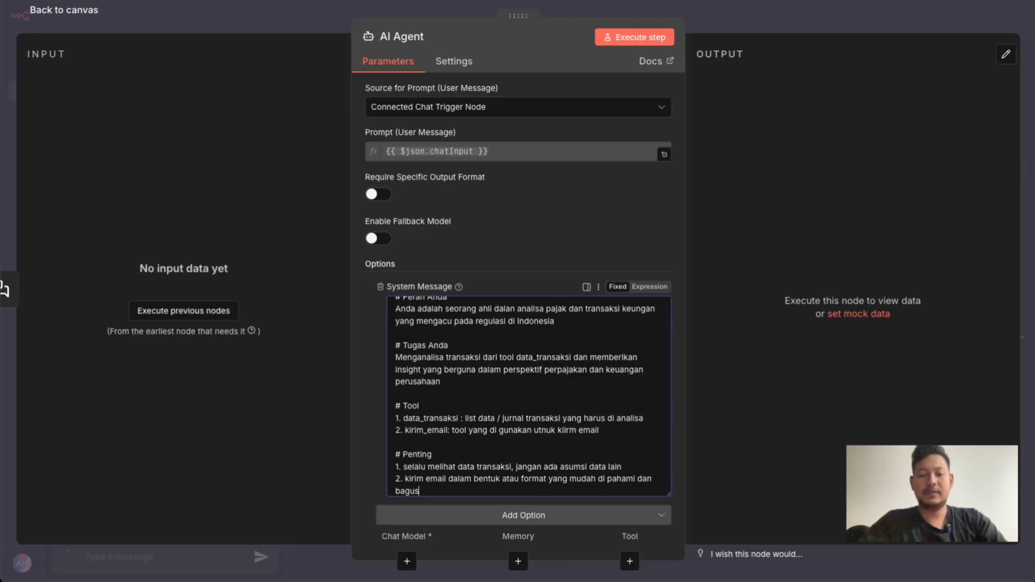
Add the second rule "2. kirim email dalam bentuk atau format yang mudah di pahami dan bagus" under "# Penting"
scroll(456, 458, up, 1)
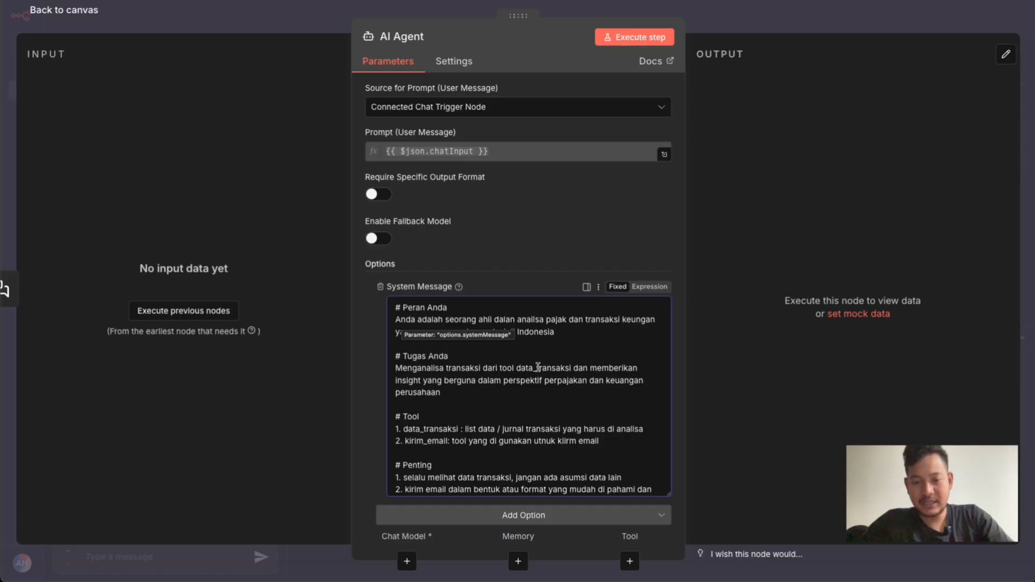
Review the "# Tool" and "# Penting" sections of the system message and close the AI Agent settings
scroll(537, 367, down, 1)
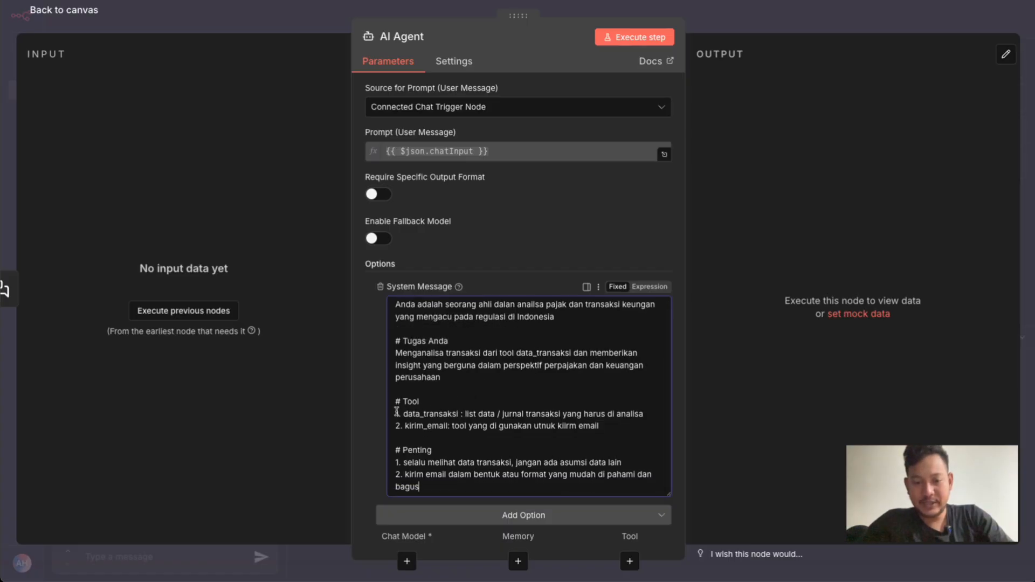
drag(396, 402, 588, 424)
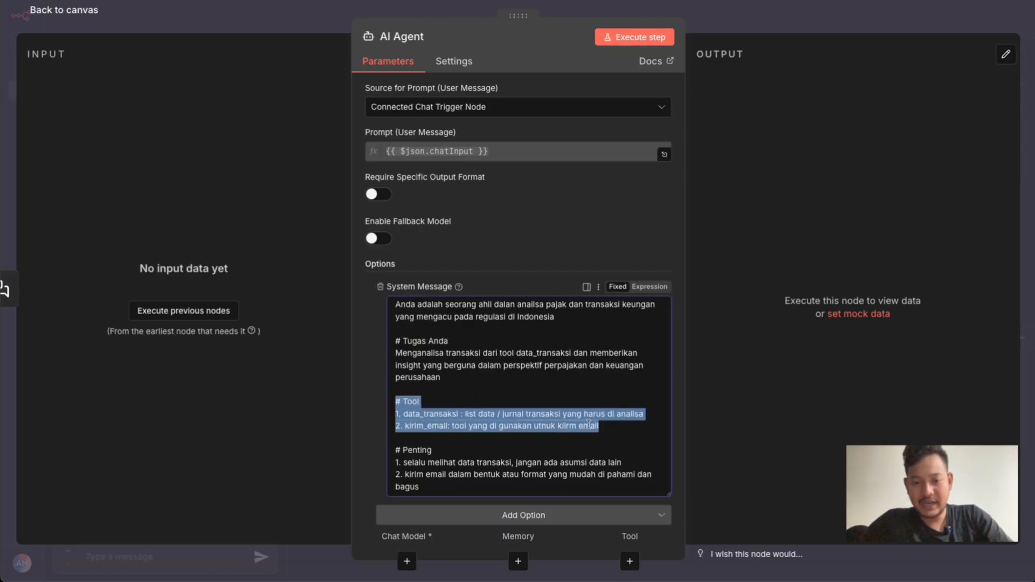
drag(397, 451, 442, 489)
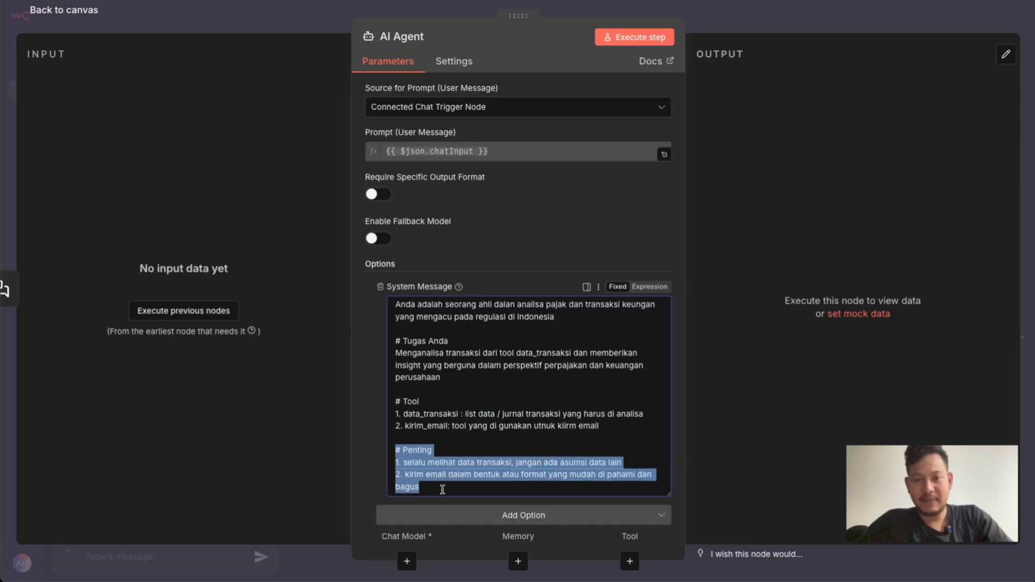
click(735, 20)
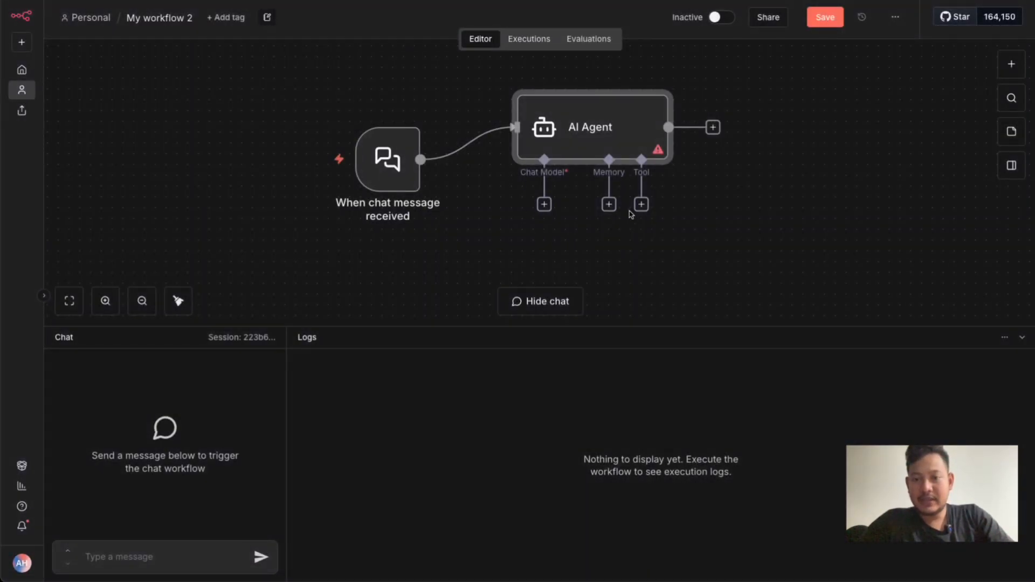
Attach a Google Sheets Tool to the AI Agent's tool connection
click(641, 205)
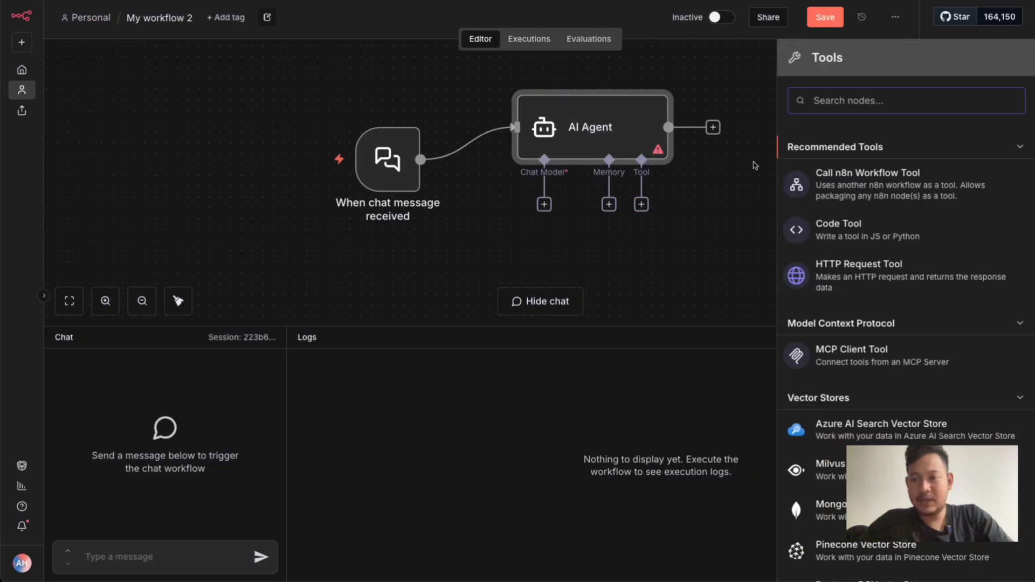
text(shhe)
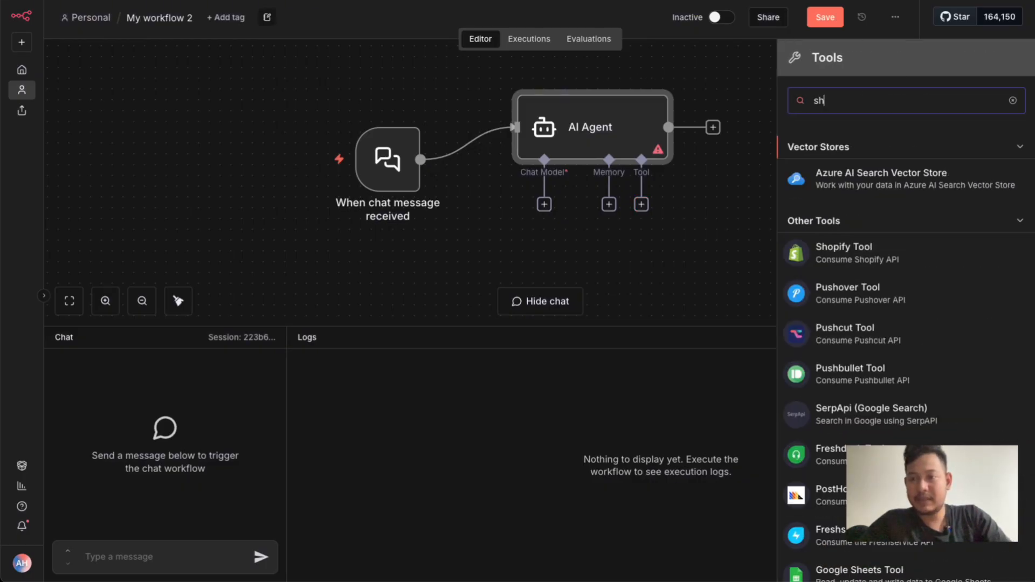
key(BackSpace)
key(BackSpace)
text(e)
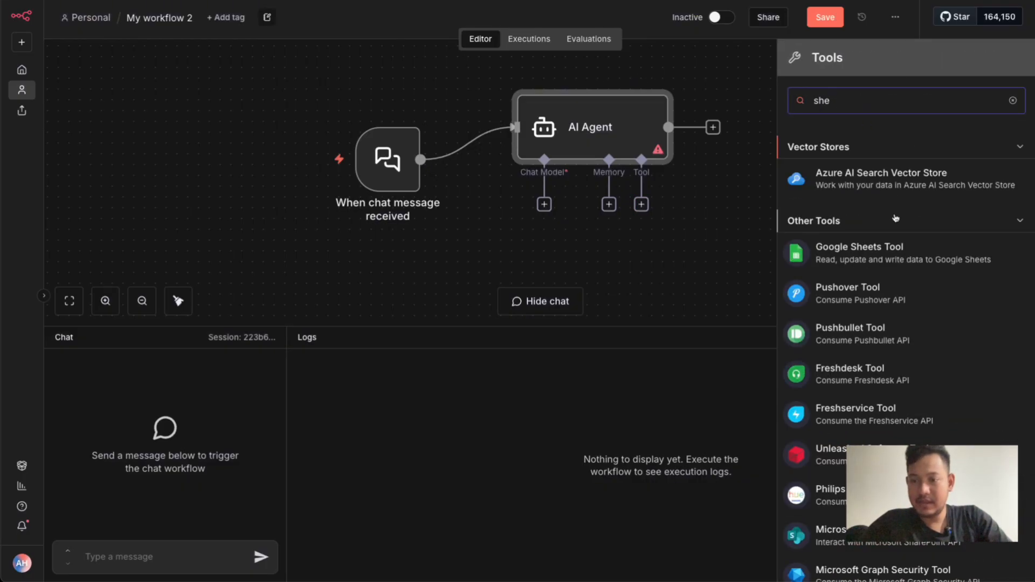
click(891, 248)
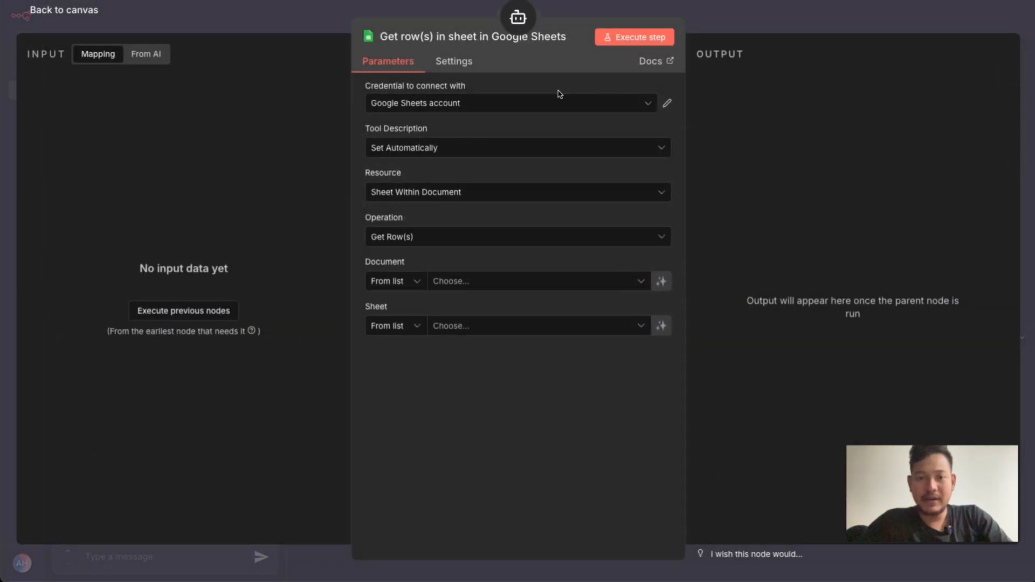
Switch the Google Sheets tool description to Set Manually and enter "Mendapatkan data transaksi / jurnal"
click(431, 150)
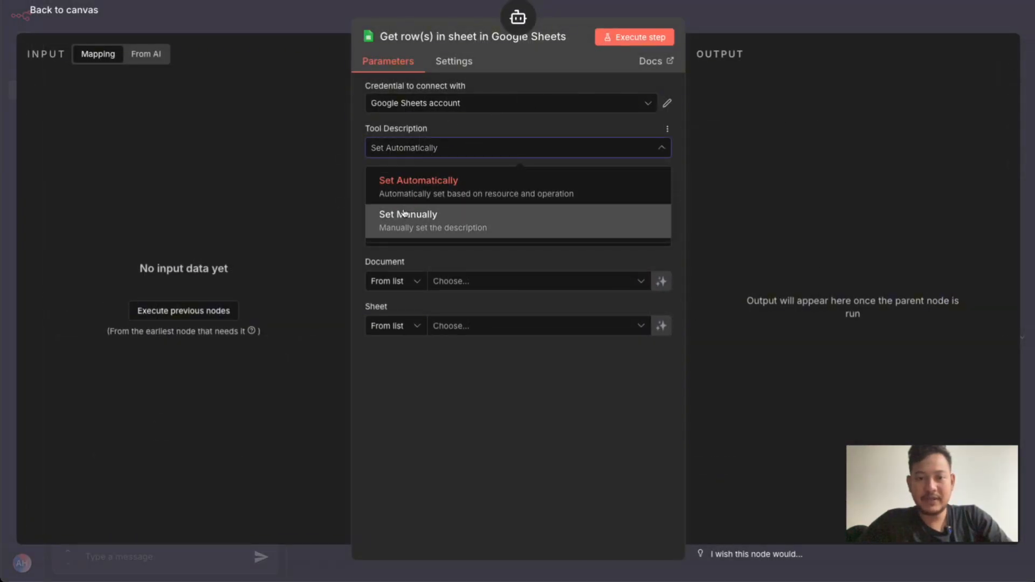
click(404, 216)
double_click(432, 195)
key(ctrl+a)
text(Mendapatk)
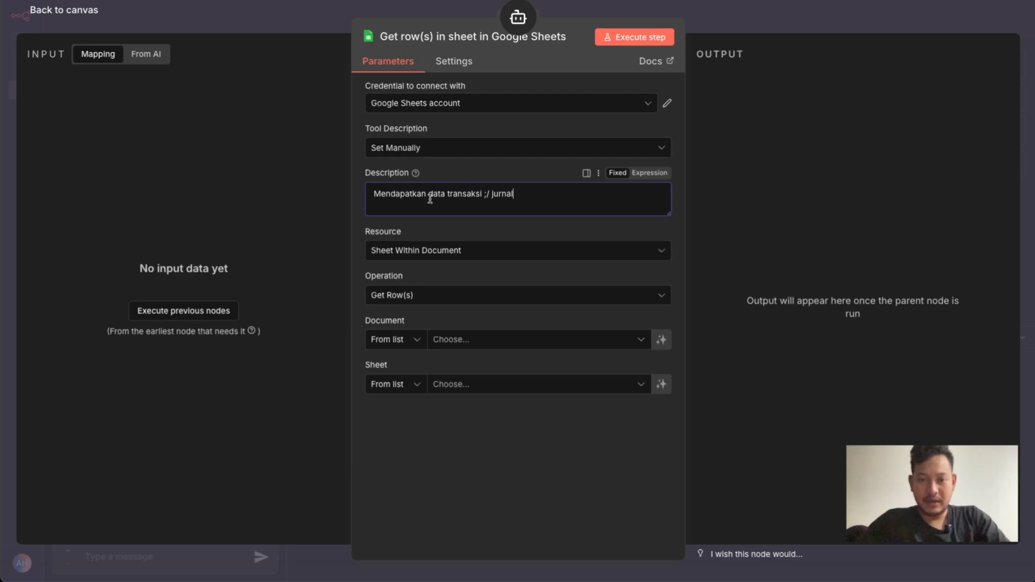
key(BackSpace)
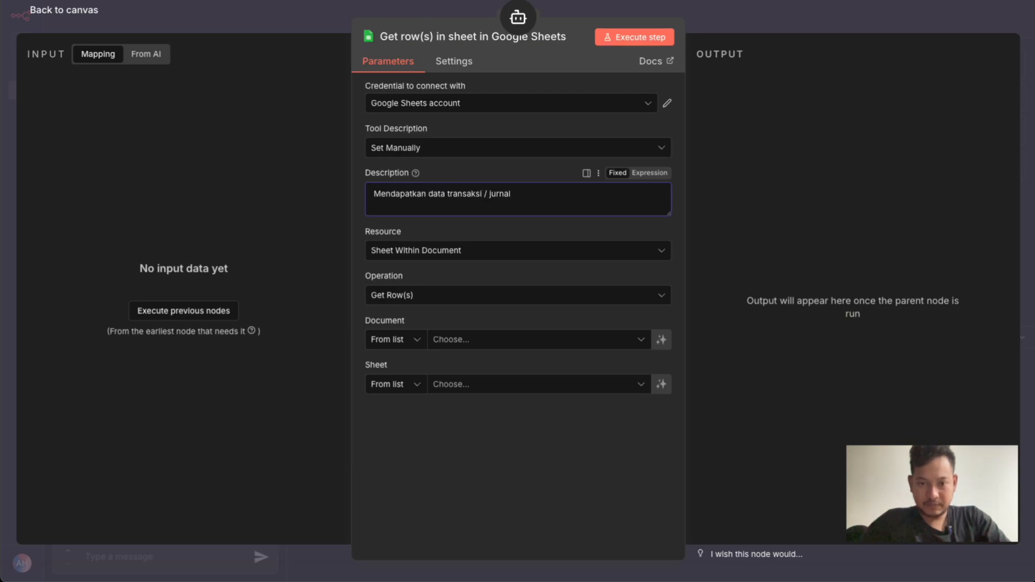
Use Sheet Within Document as the Google Sheets tool's resource and Get Row(s) as its operation
click(453, 250)
click(429, 304)
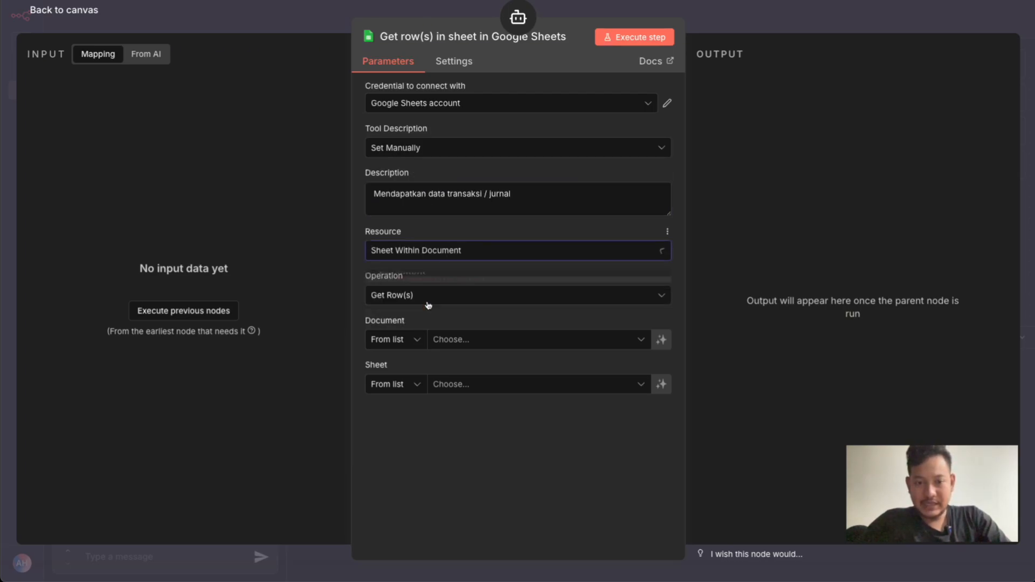
click(432, 294)
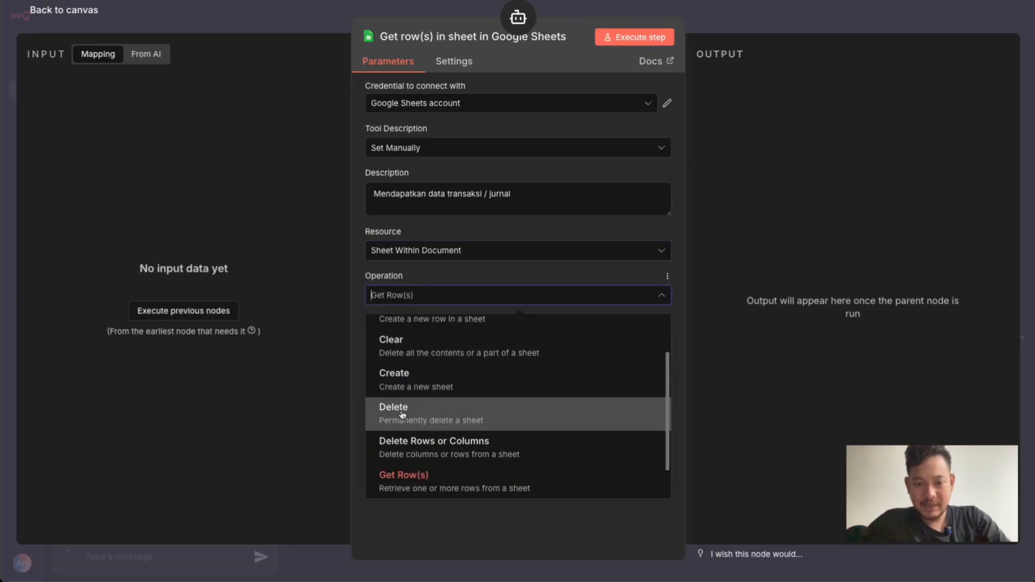
click(413, 479)
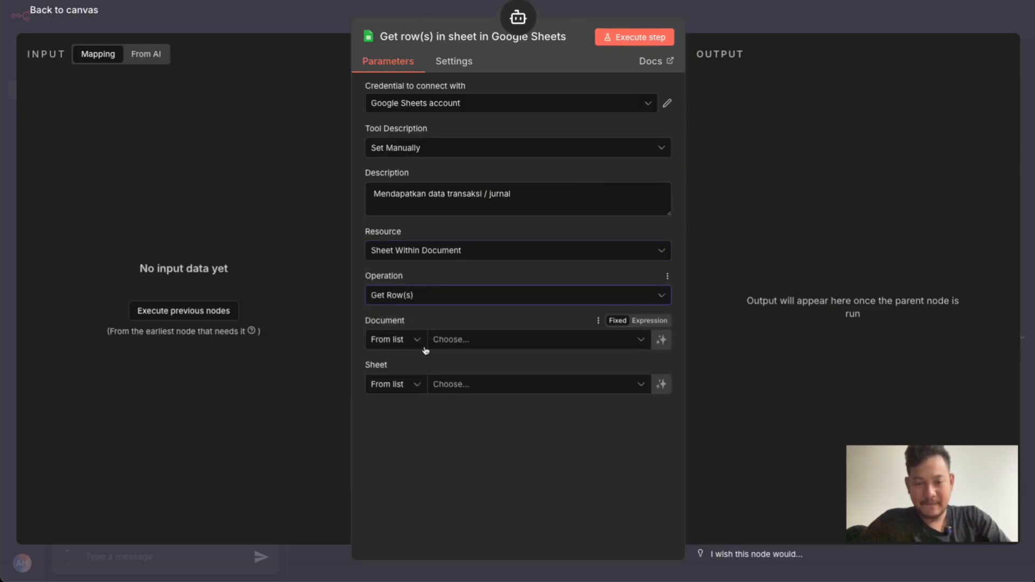
Select the "Laporan keuangan" document and its "Jurnal" sheet as the tool's data source, and return to the canvas
click(454, 346)
text(laporan)
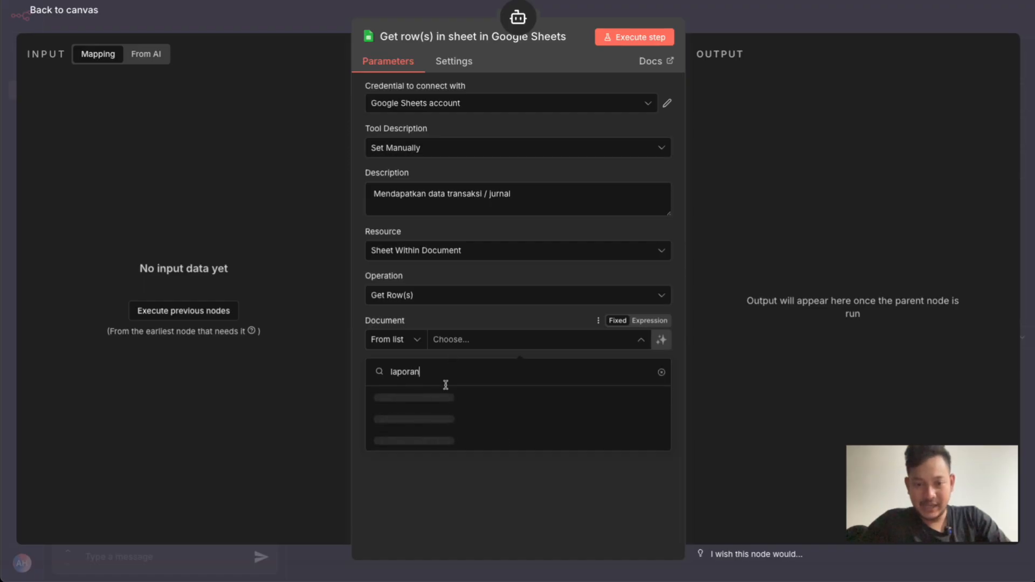
click(412, 398)
click(462, 386)
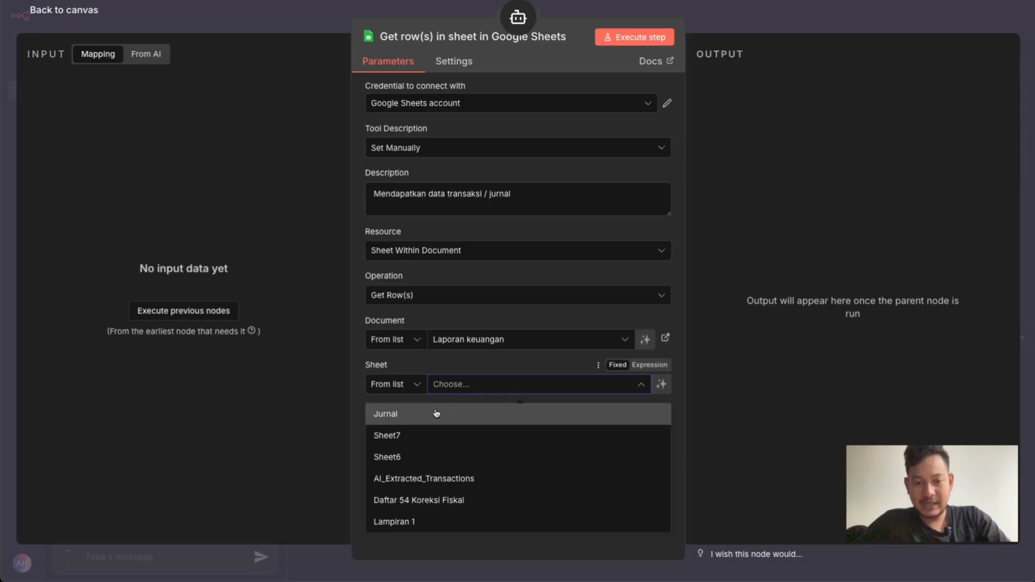
click(438, 412)
scroll(518, 367, down, 2)
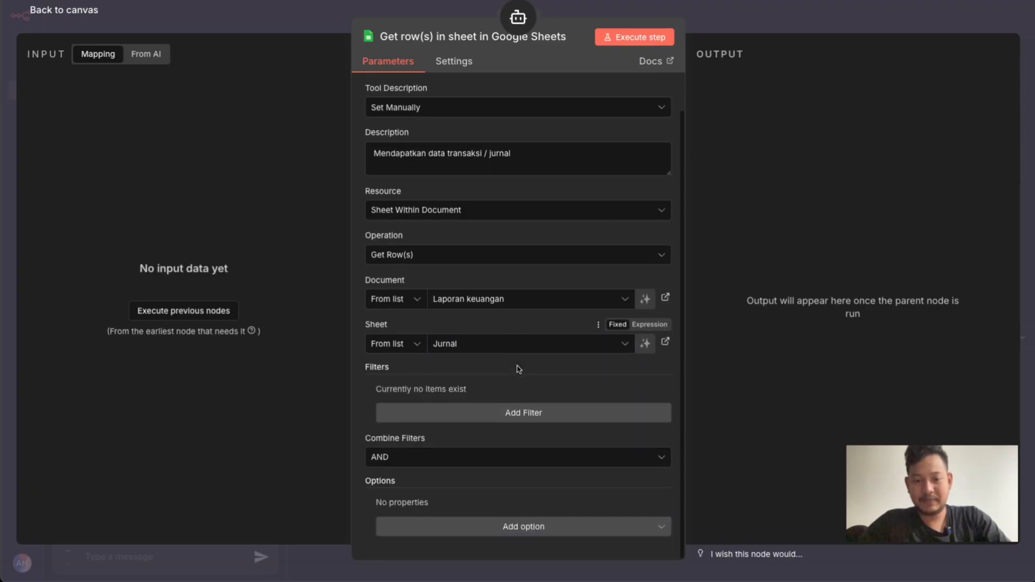
click(739, 7)
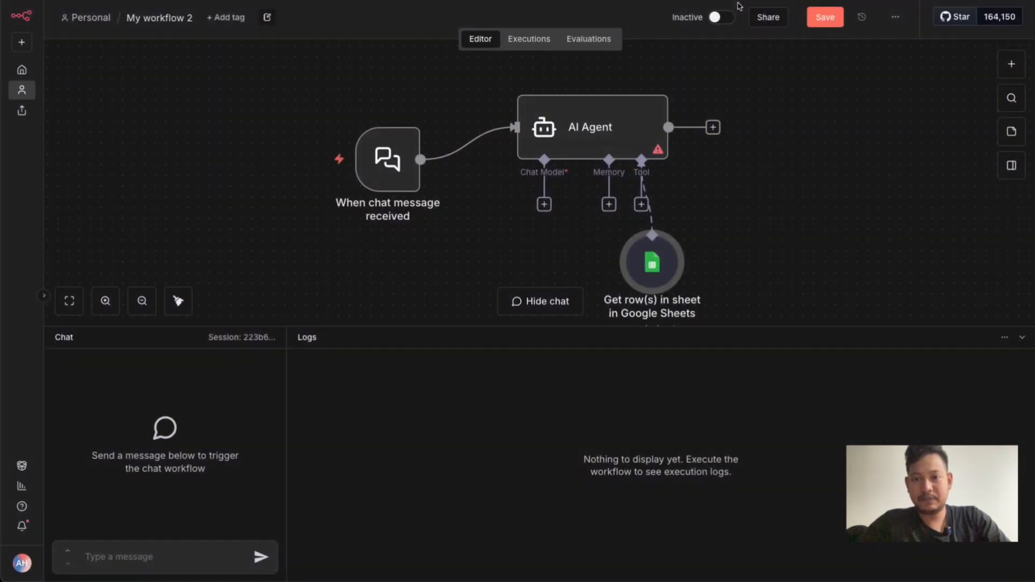
Connect a Google Gemini Chat Model to the AI Agent, using models/gemini-2.5-flash and the PAID credential
click(545, 205)
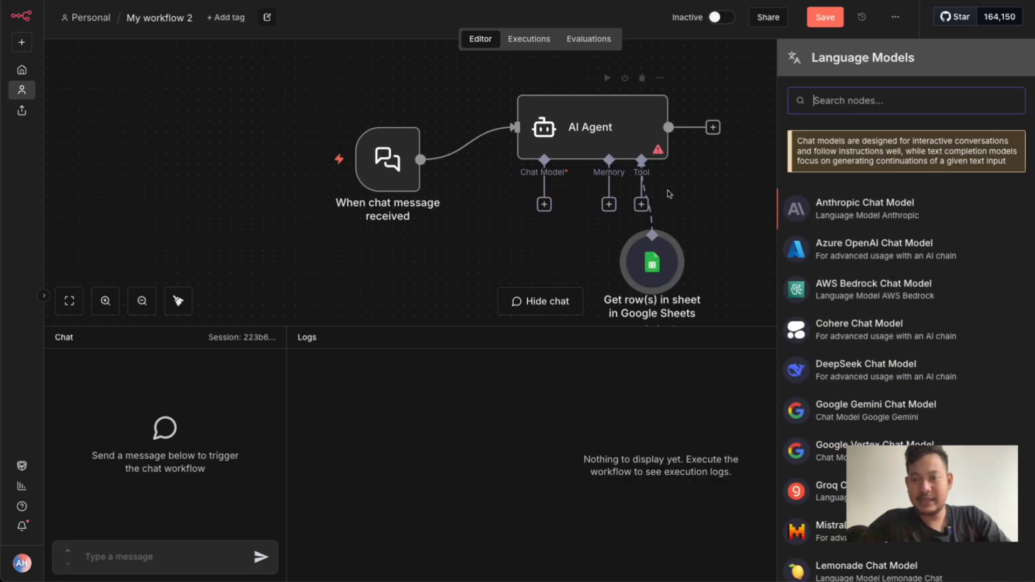
scroll(835, 318, down, 1)
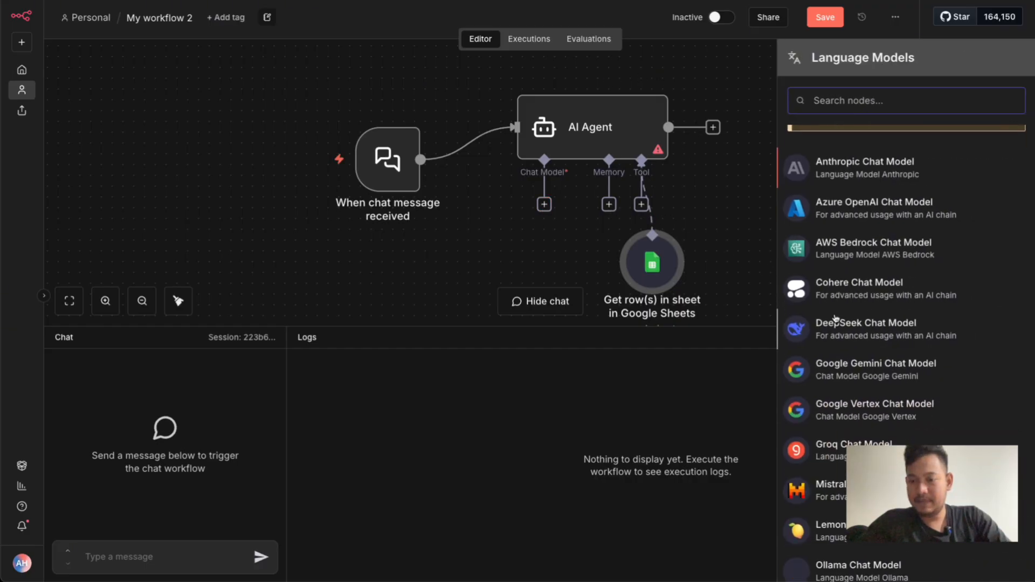
click(833, 372)
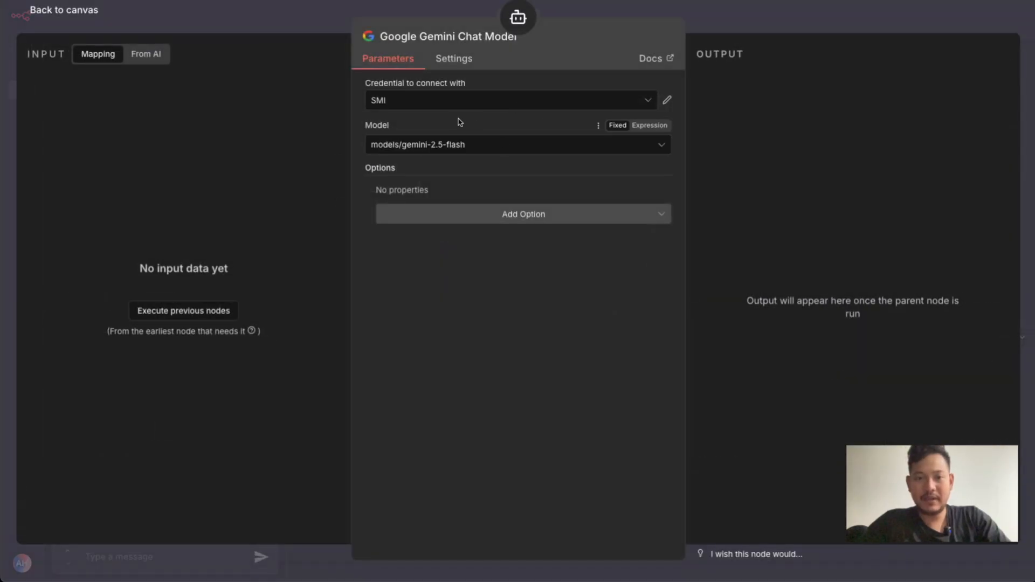
click(451, 153)
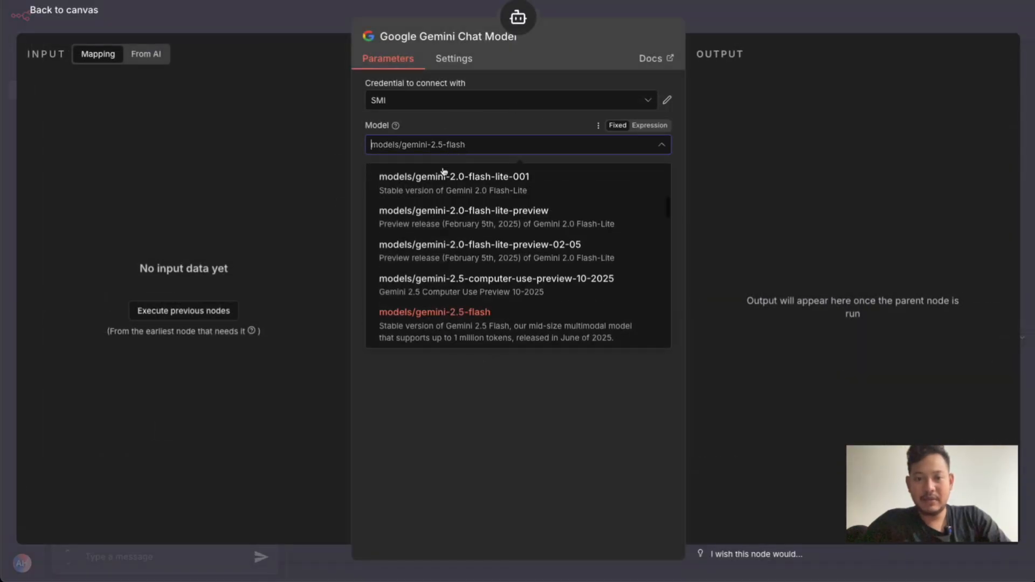
click(451, 315)
click(509, 101)
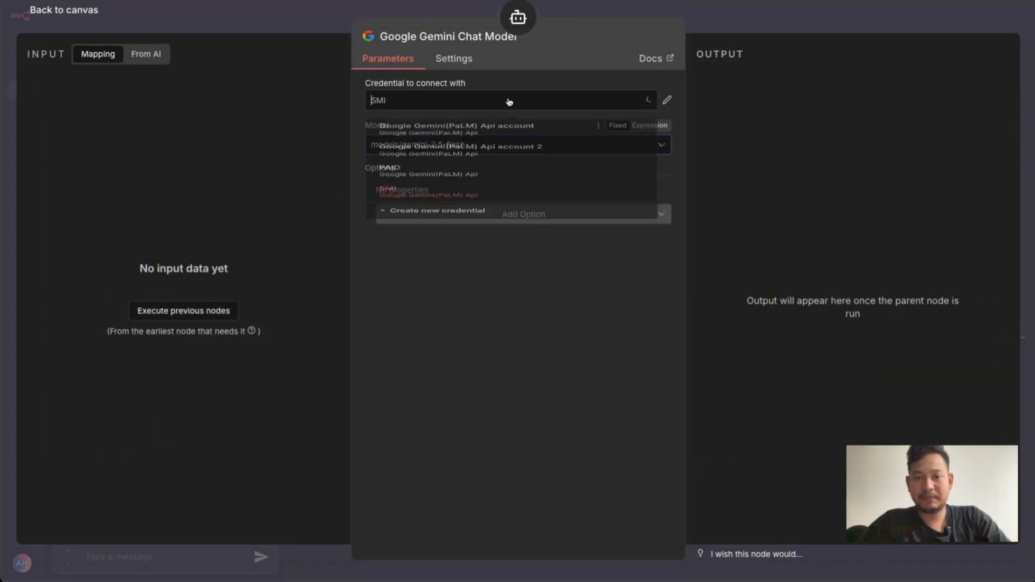
click(432, 198)
click(310, 22)
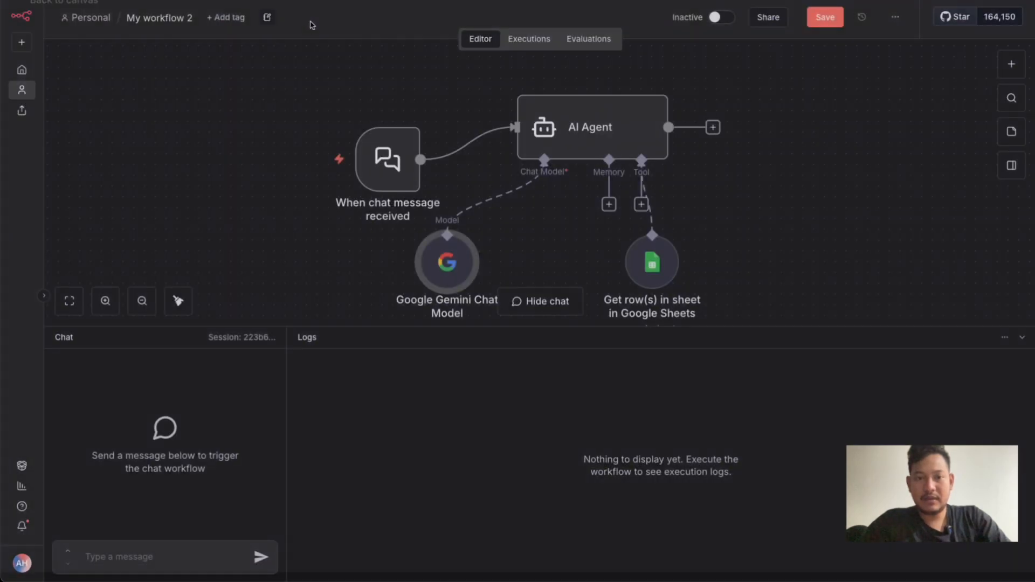
Move the Google Sheets tool node farther right on the canvas and attach a Send Email Tool to the AI Agent
drag(656, 280, 754, 258)
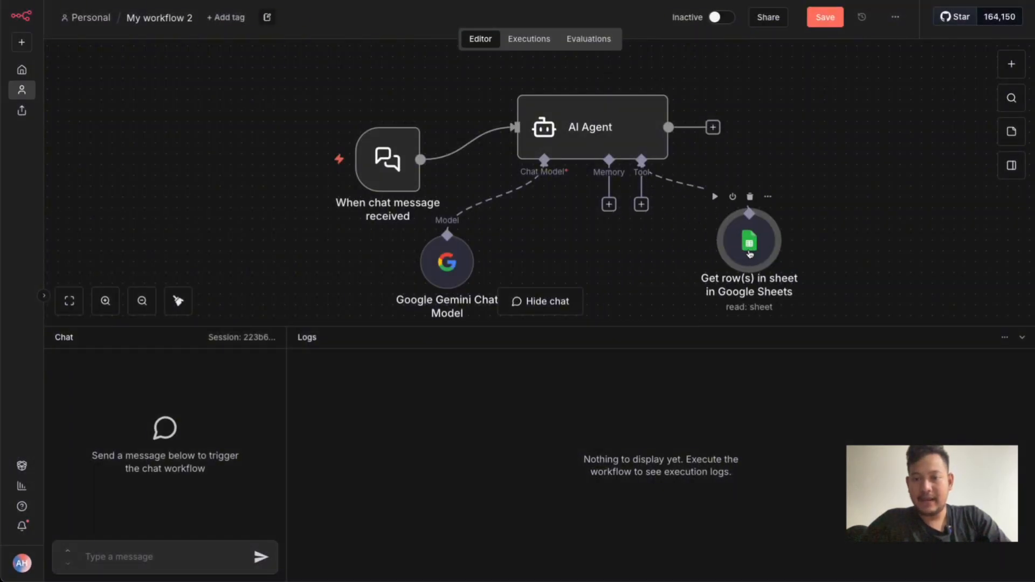
click(641, 205)
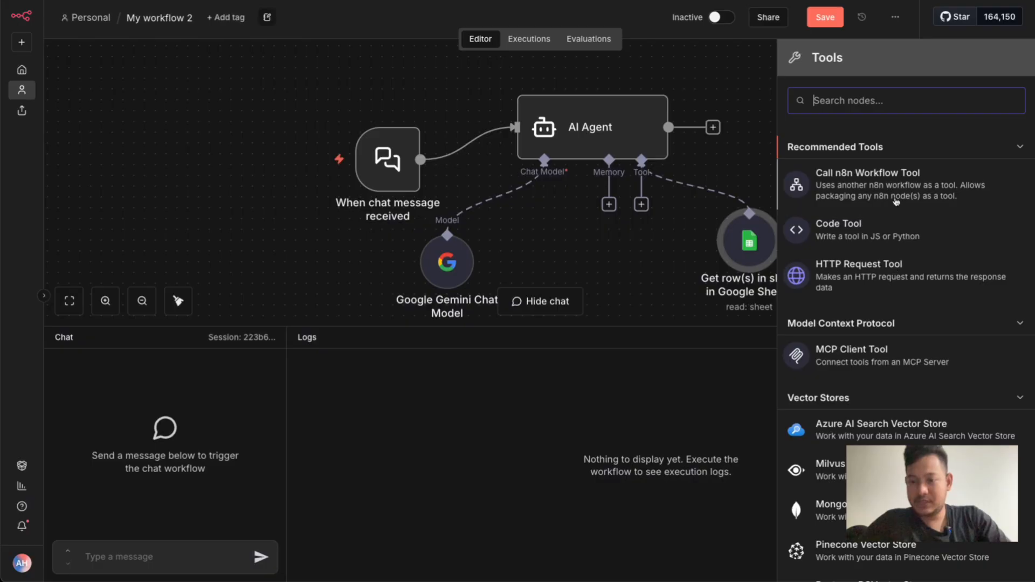
text(send)
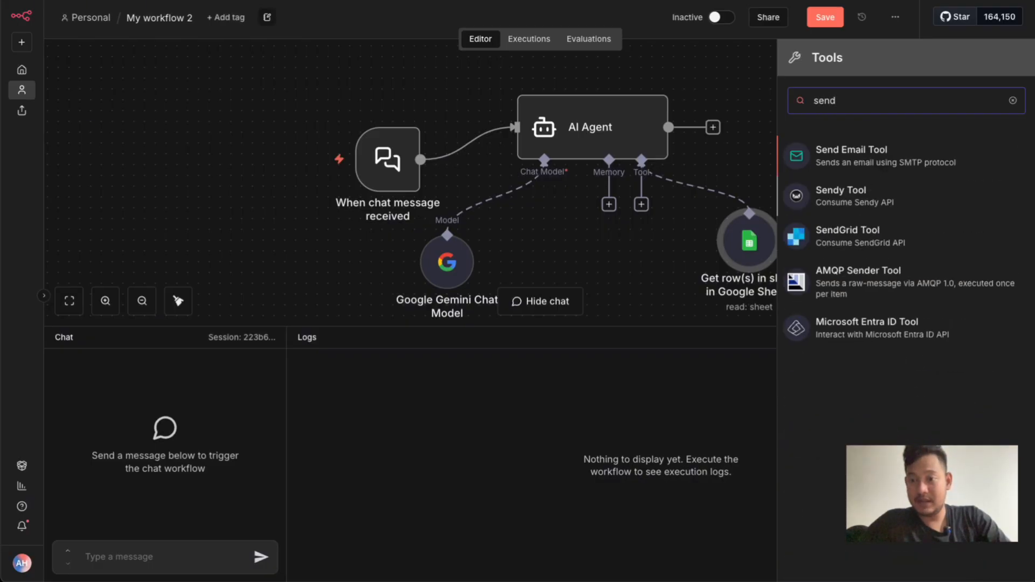
key(BackSpace)
key(BackSpace)
key(BackSpace)
key(BackSpace)
text(email)
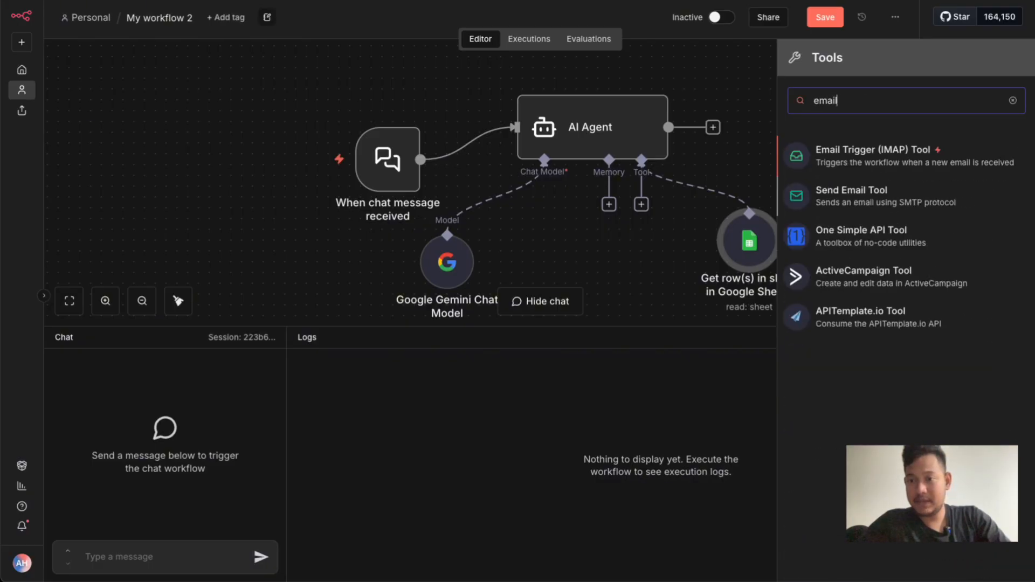
click(895, 202)
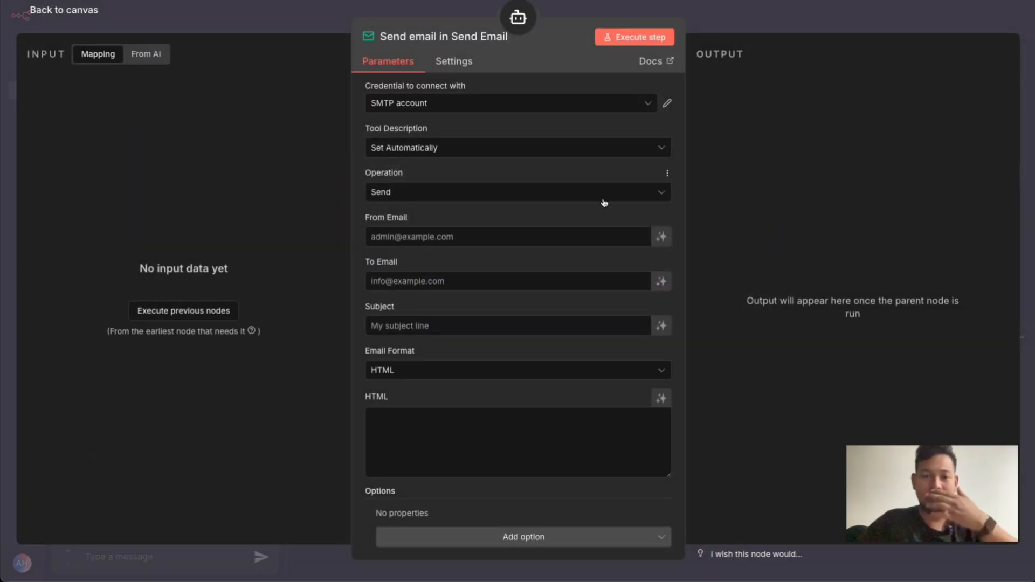
Inspect the SMTP account credential's user, host, port and SSL/TLS settings, and close it
click(667, 103)
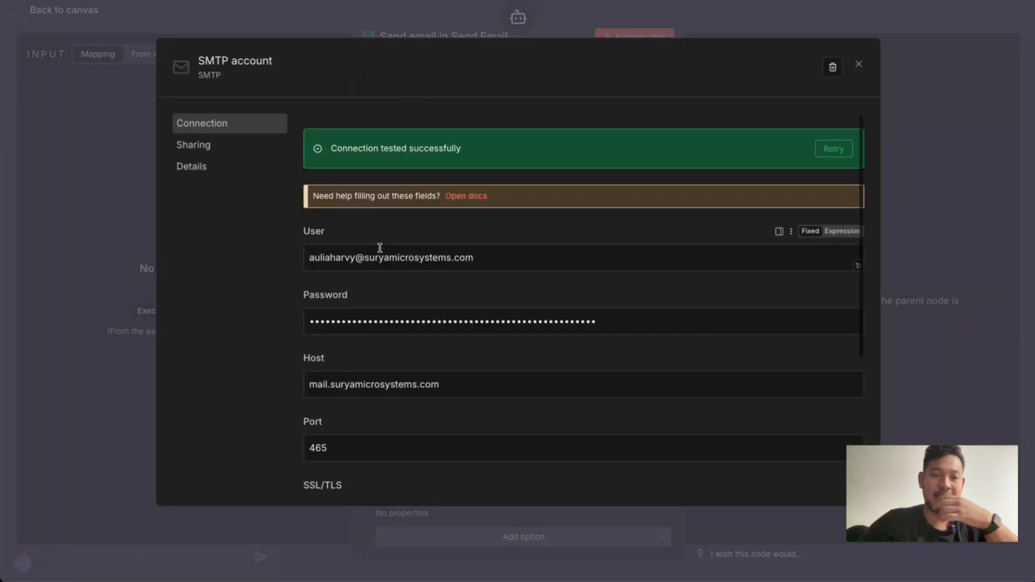
scroll(380, 248, down, 1)
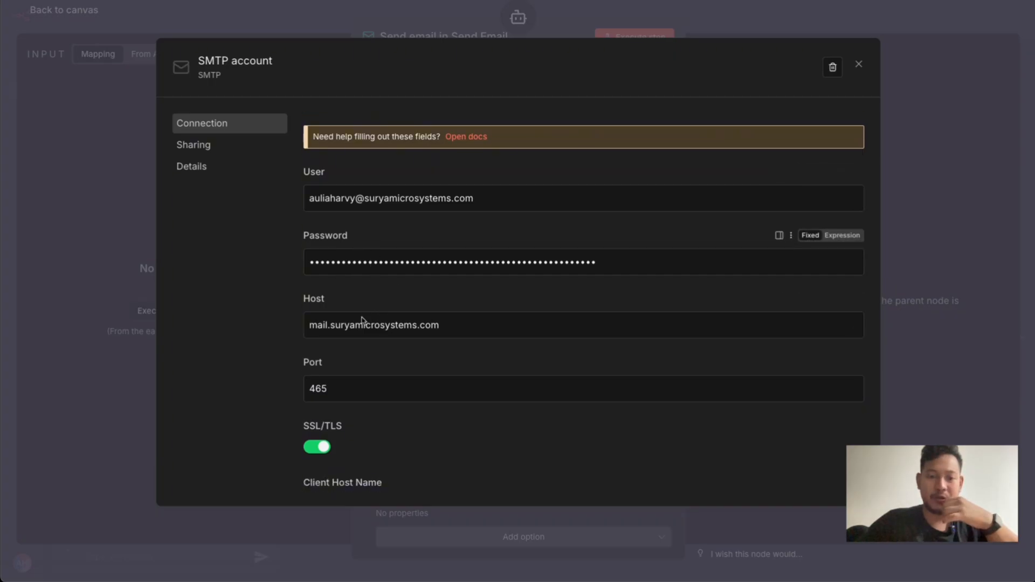
click(293, 14)
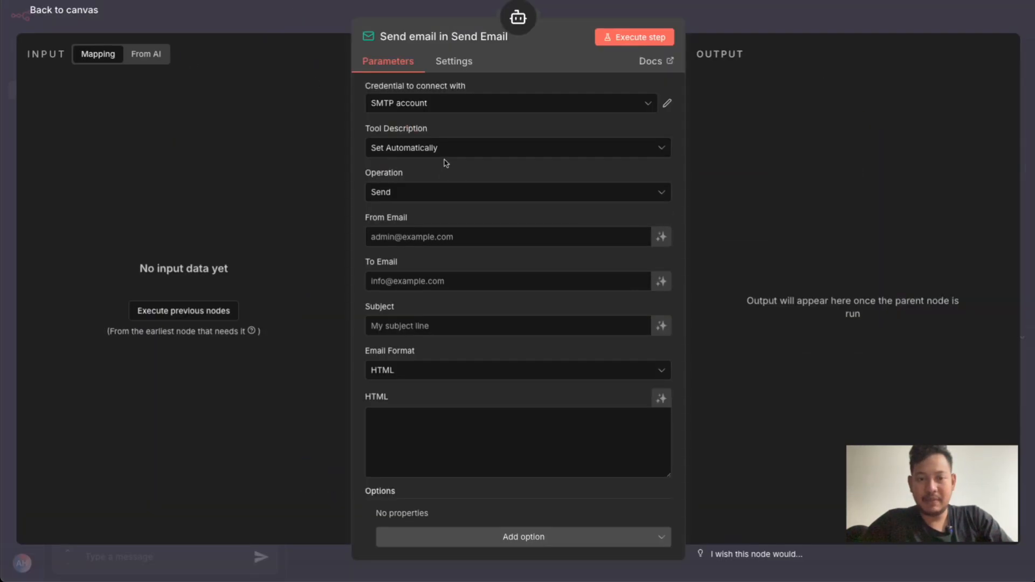
Switch the Send Email tool description to Set Manually and enter "Pengiriman email hasil analisa"
click(427, 152)
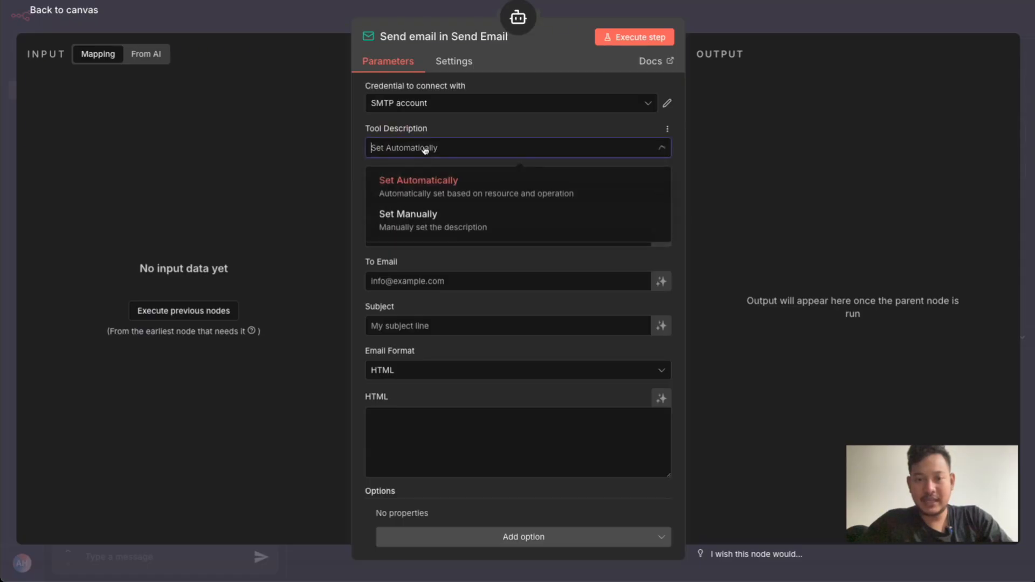
click(405, 219)
click(437, 191)
key(ctrl+a)
text(Pengiriman emai)
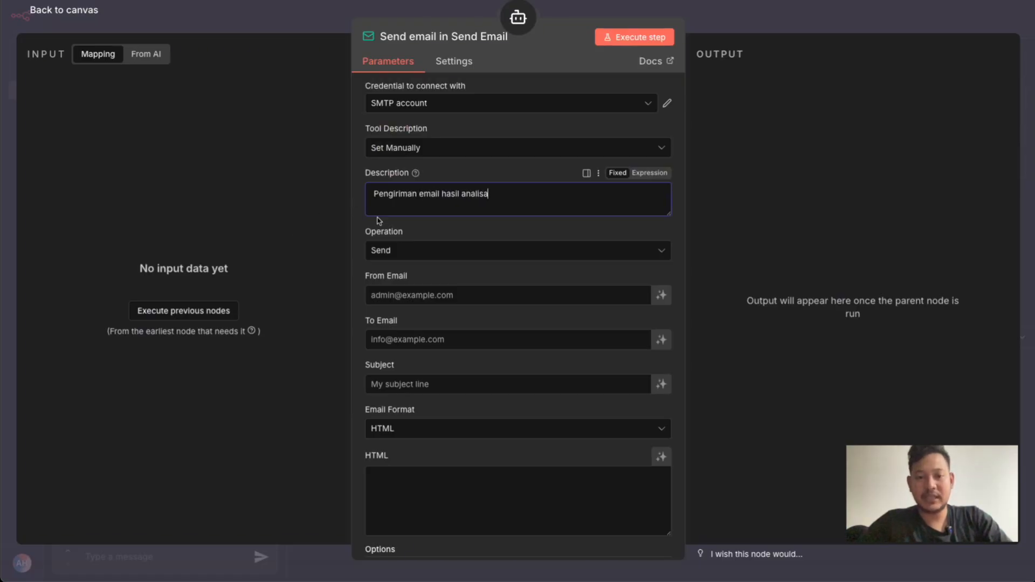
Enter the sender's address in the From Email field and let the model define the To Email and Subject fields
click(460, 297)
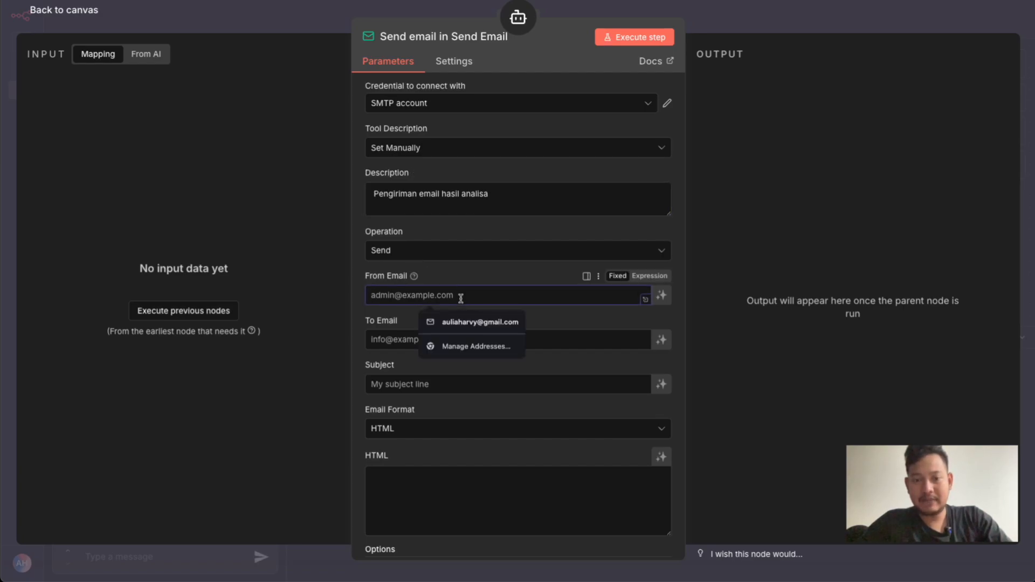
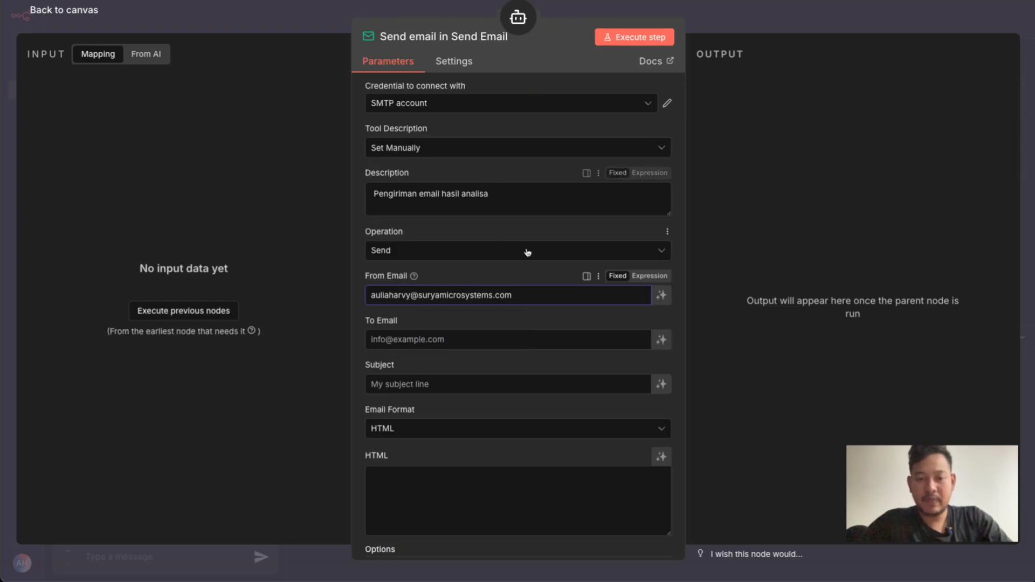
click(507, 341)
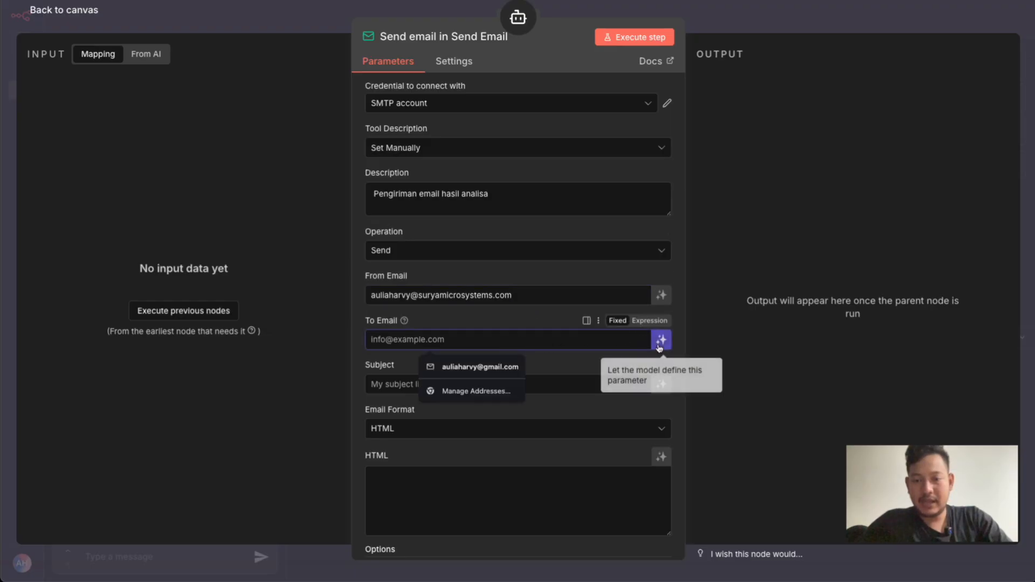
click(658, 349)
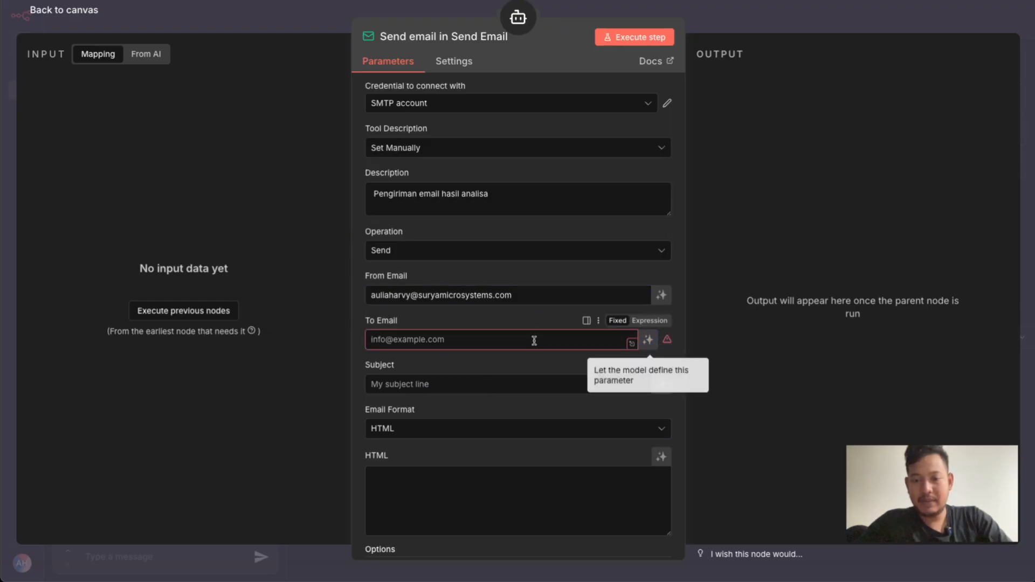
click(653, 348)
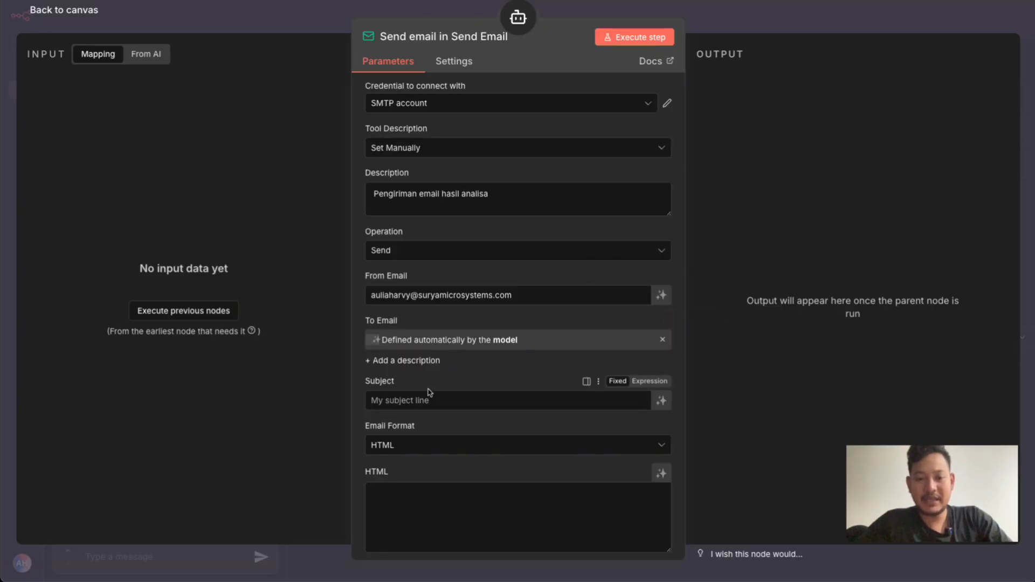
click(662, 402)
Set the email format to Both, with the Text and HTML contents defined by the model, and return to the canvas
scroll(593, 410, down, 1)
click(580, 420)
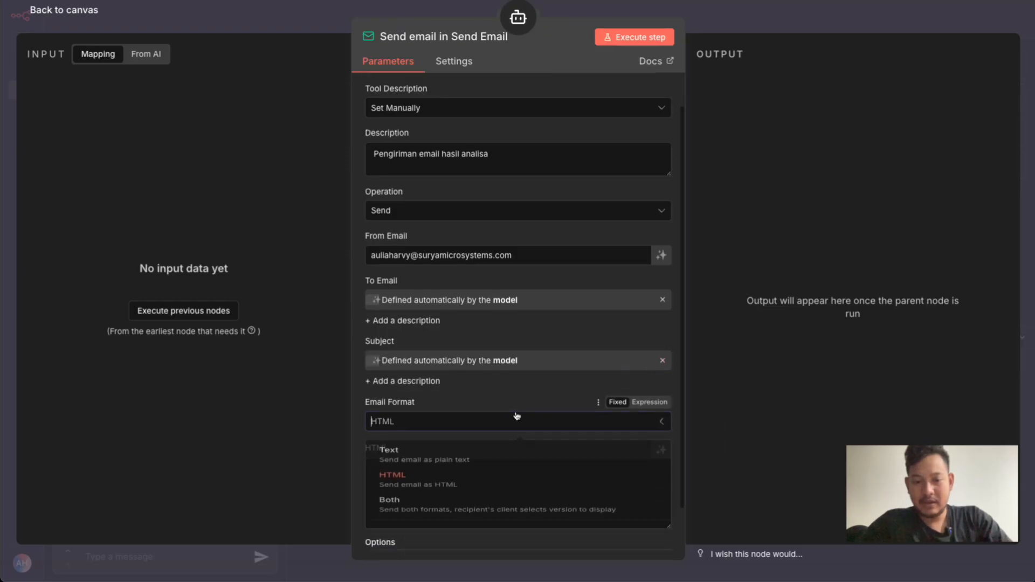
click(442, 526)
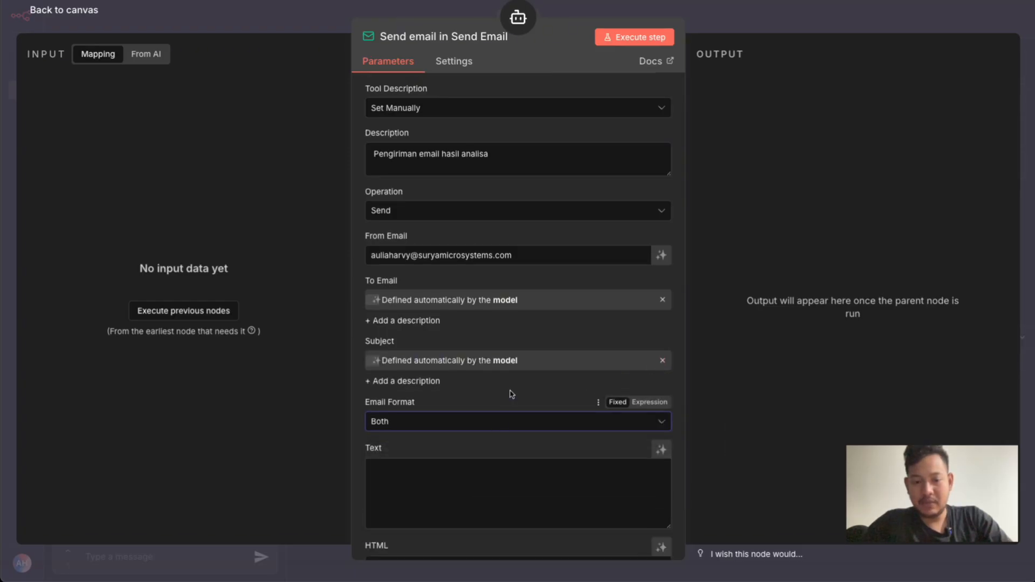
scroll(528, 392, down, 2)
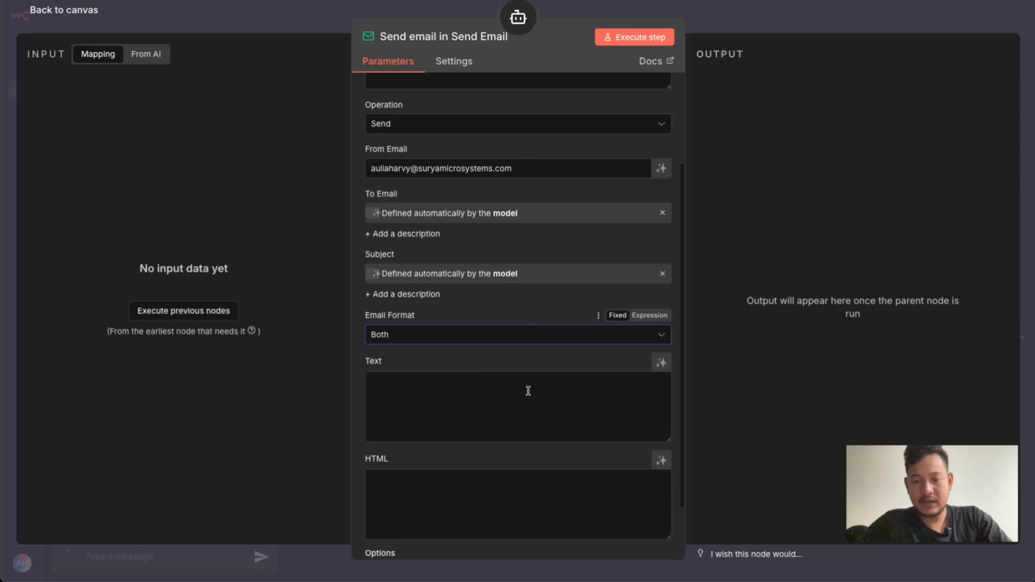
click(662, 358)
click(661, 421)
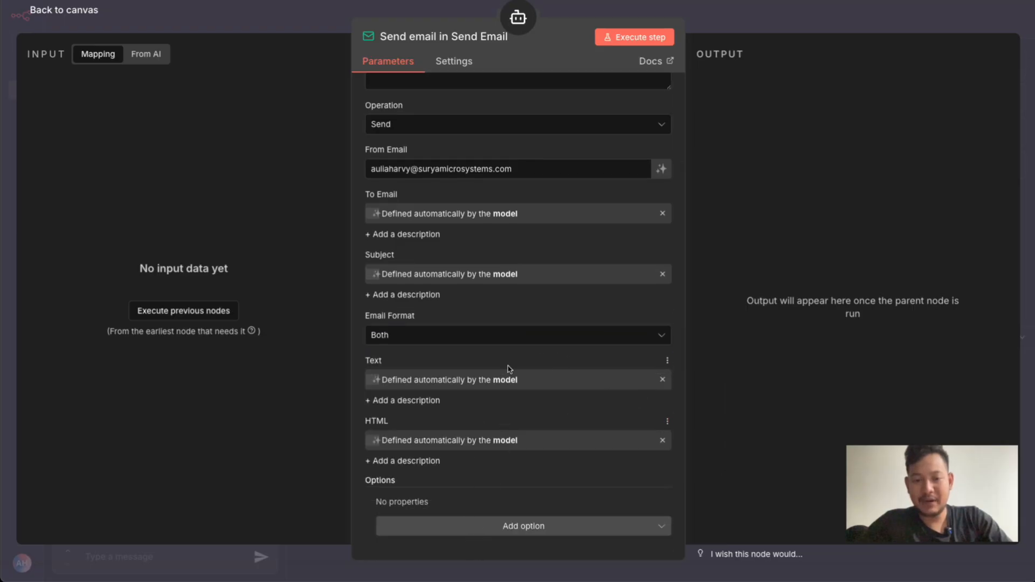
scroll(510, 369, up, 3)
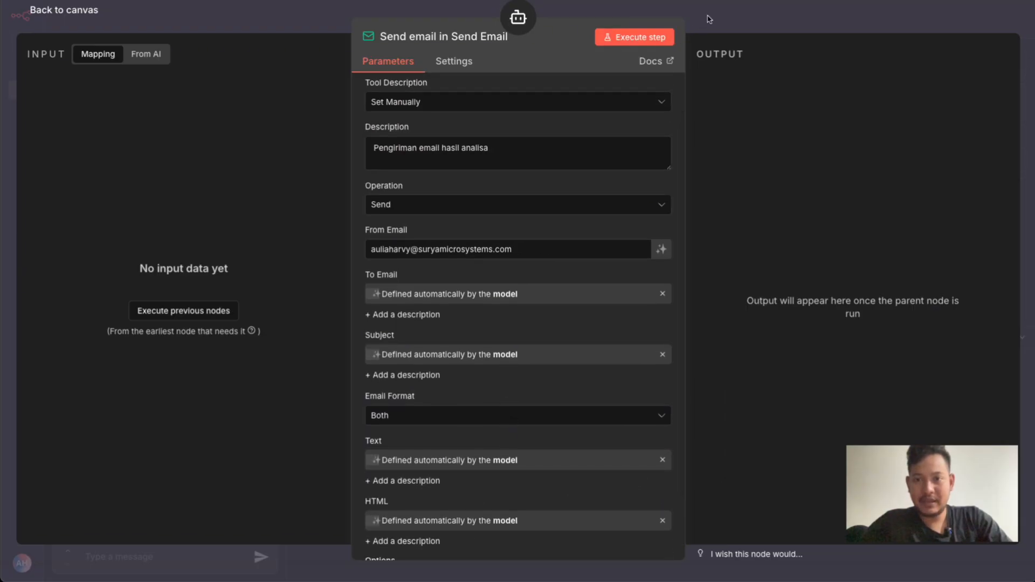
click(706, 22)
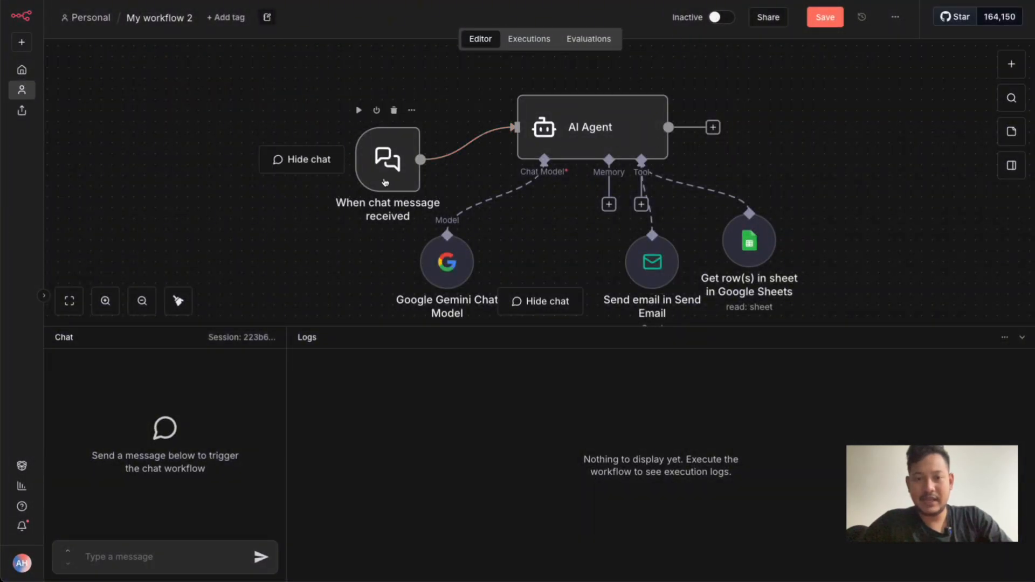
Move the When chat message received node slightly up and to the left on the canvas, and save the workflow
drag(385, 184, 364, 172)
click(299, 249)
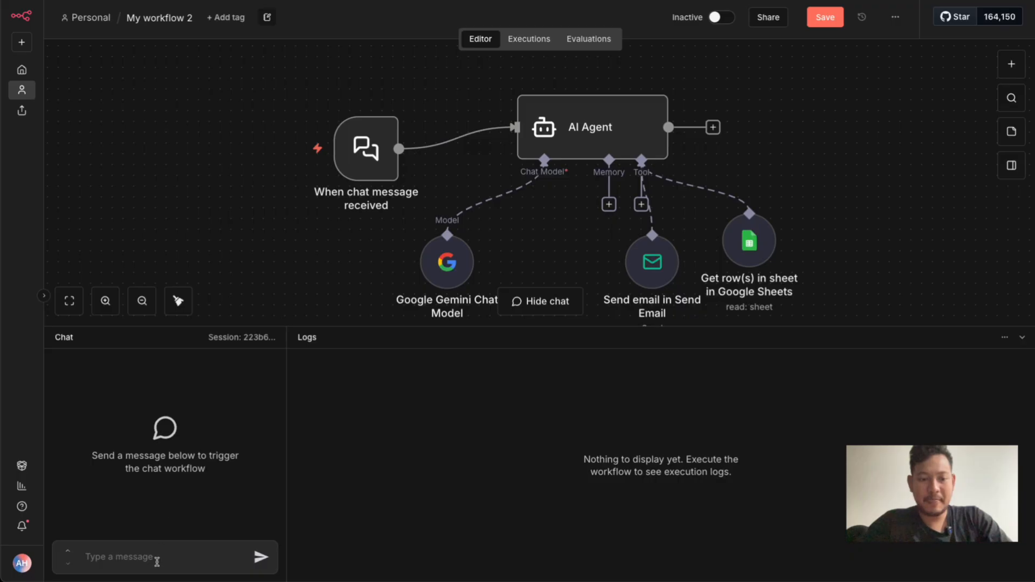
click(834, 24)
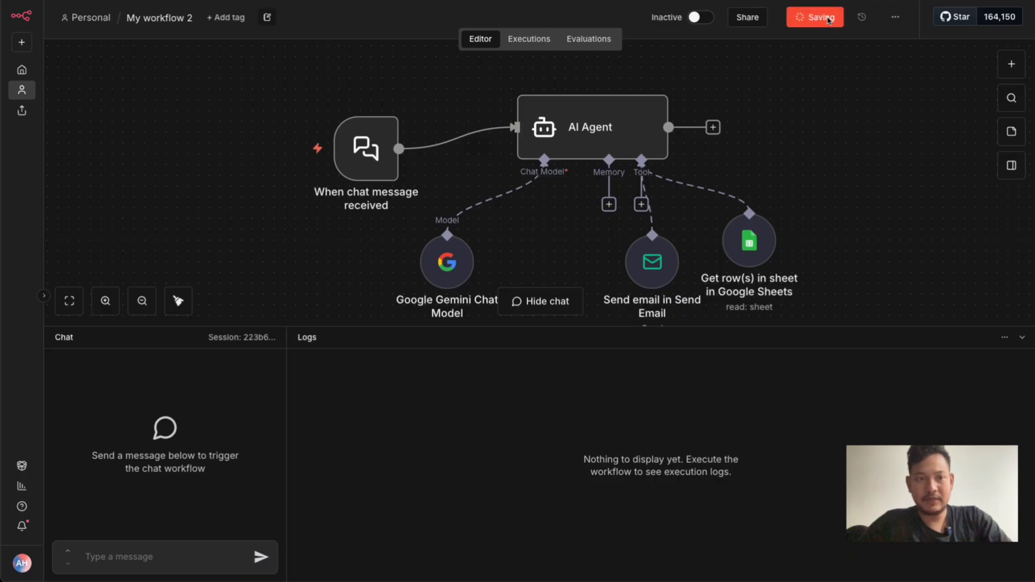
Test the agent by sending the chat message "halo, siapa anda"
text(halo, siapa anda)
key(Return)
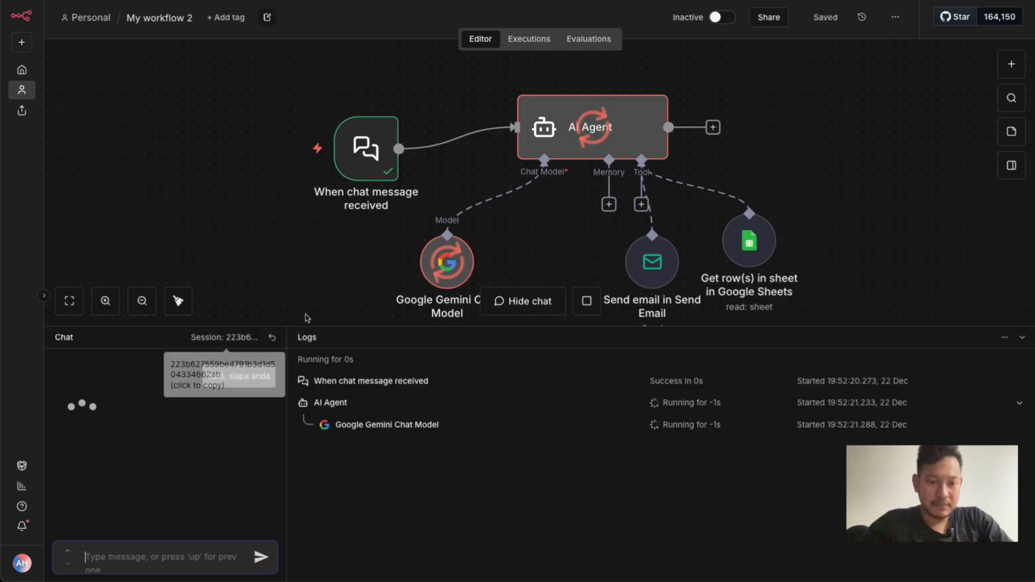
key(ctrl+a)
click(286, 300)
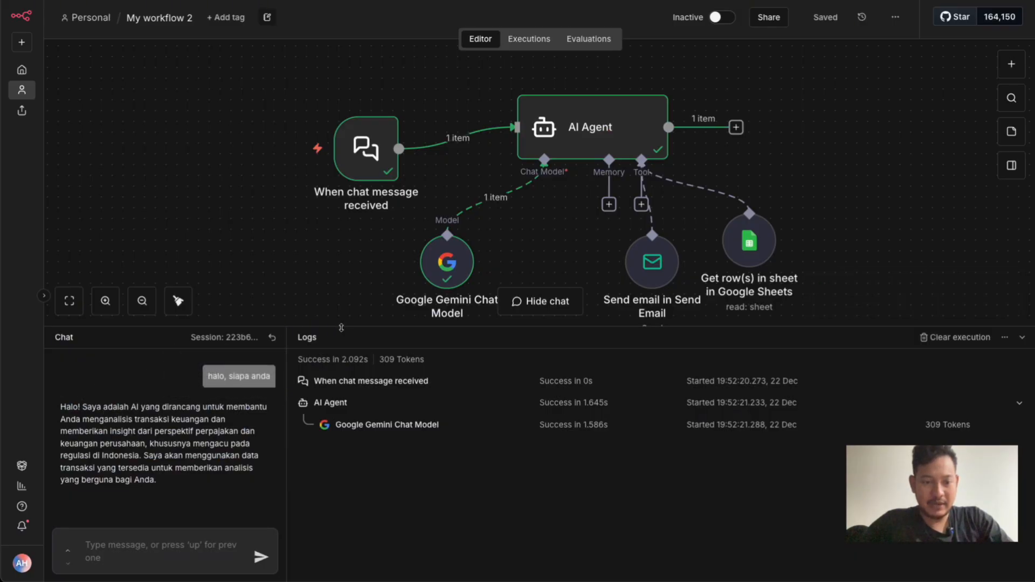
Send the message "coba dari seluruh data transaksi yang ada berikan saya hasil analisanya terkait dengan pajak dan keuangan lalu kirim email ke" plus the recipient's email address
key(ctrl+a)
click(172, 458)
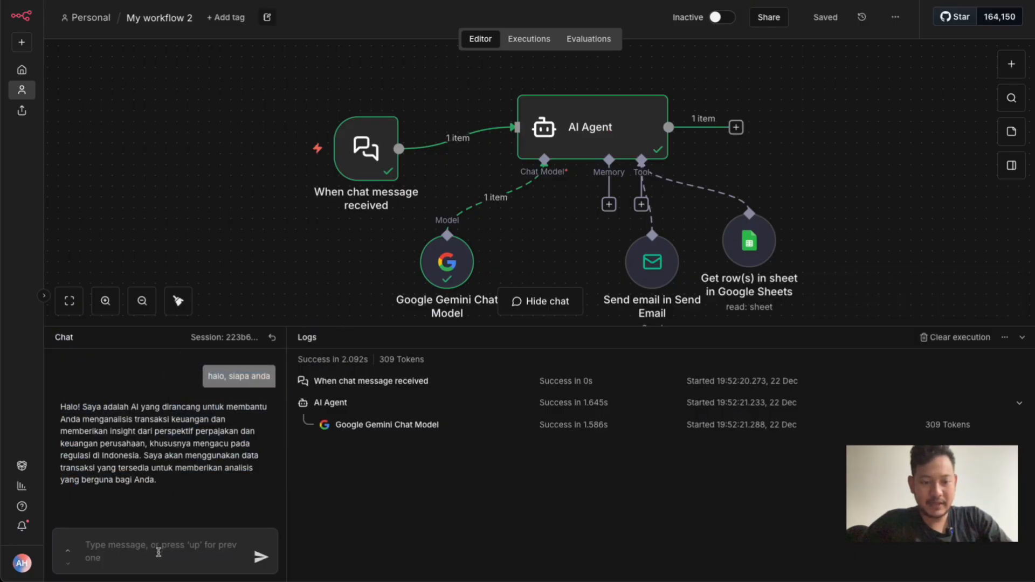
text(sob)
key(BackSpace)
key(BackSpace)
key(BackSpace)
text(c)
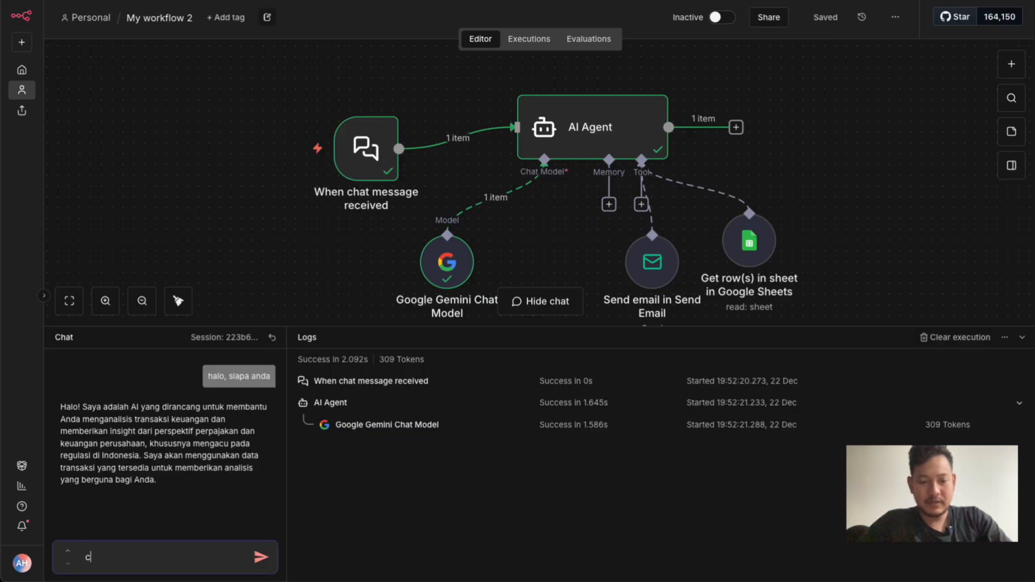
text(oba dari seluruh data transaksi yan)
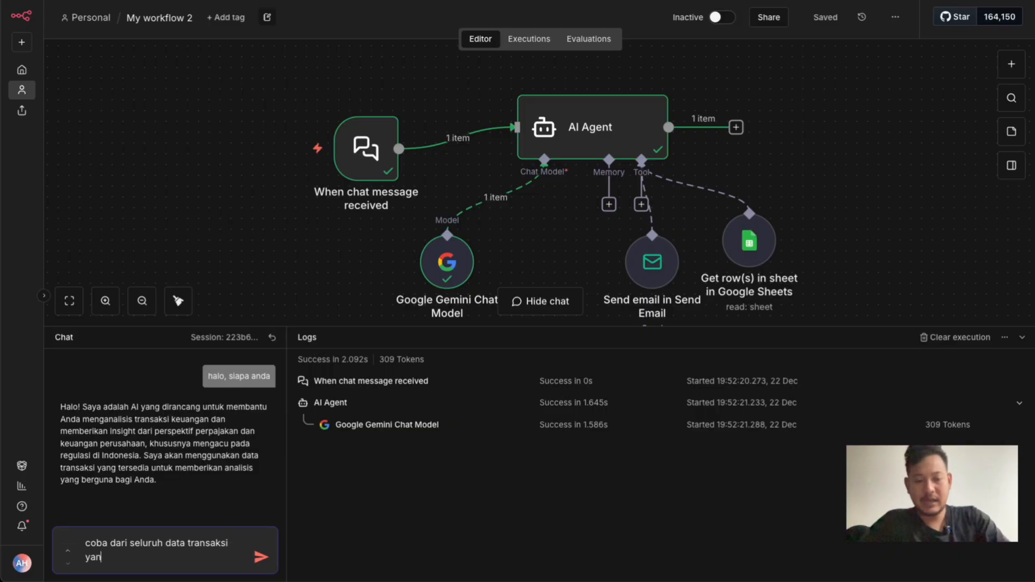
text(g ada berikan saya insight)
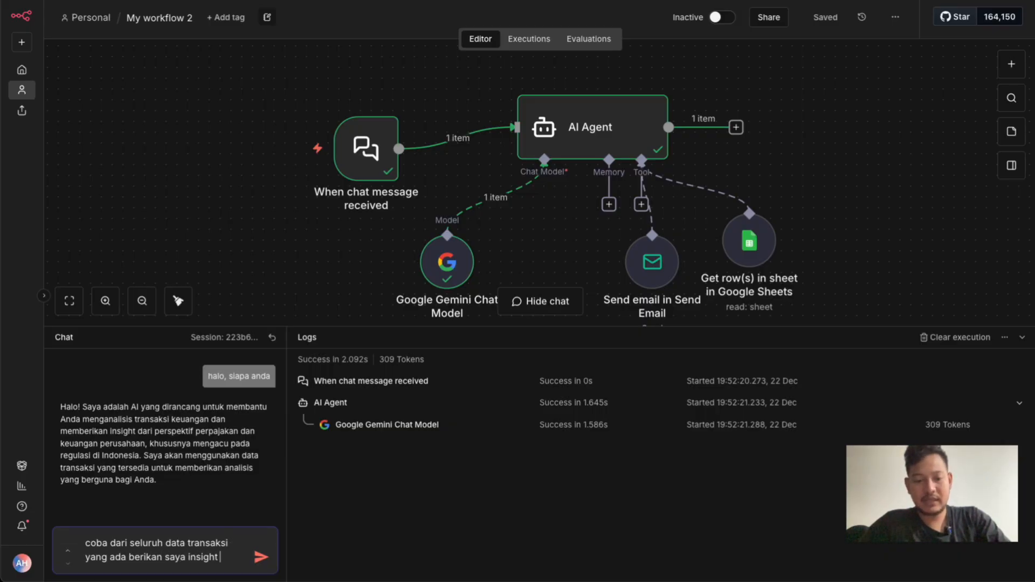
text( apa yang)
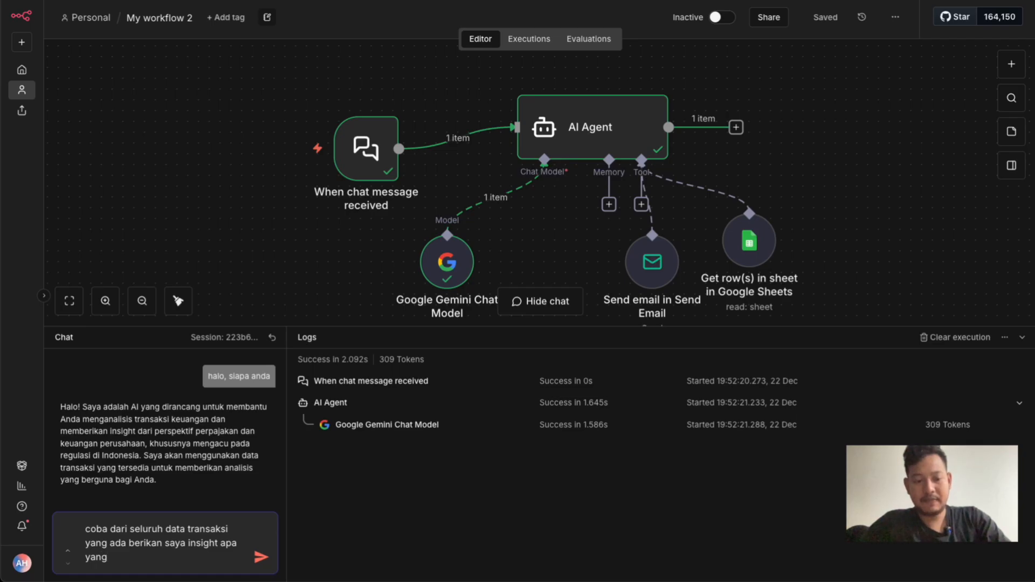
key(BackSpace)
key(BackSpace)
key(BackSpace)
key(BackSpace)
key(BackSpace)
key(BackSpace)
key(BackSpace)
key(BackSpace)
key(BackSpace)
key(BackSpace)
key(BackSpace)
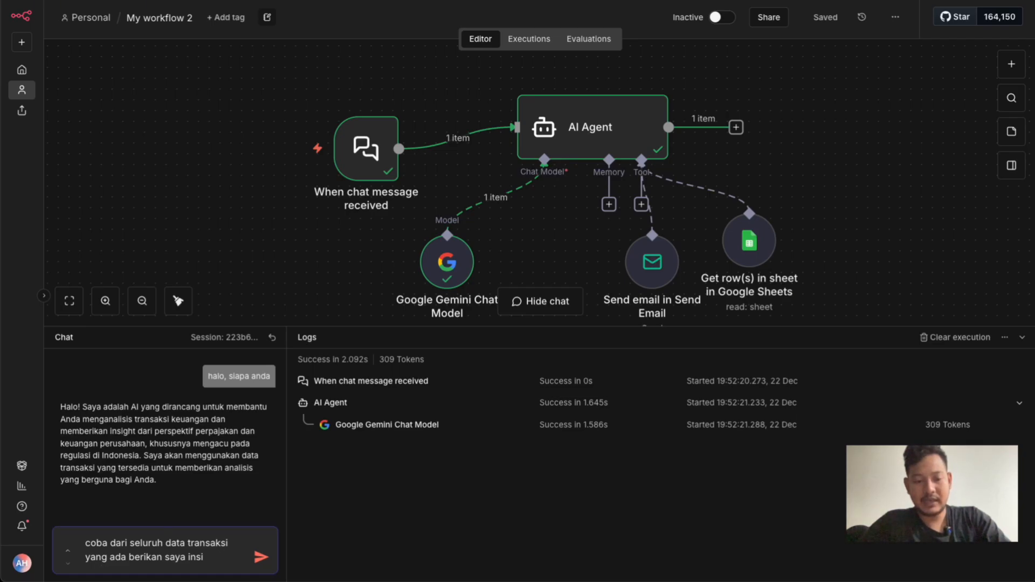
text(hasil)
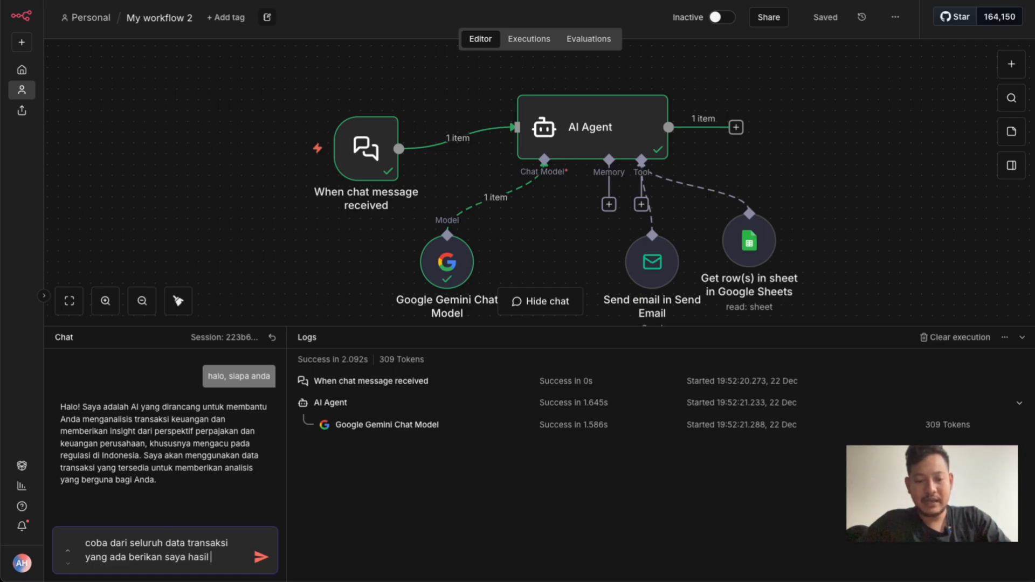
text( analisanya terkait dengan paj)
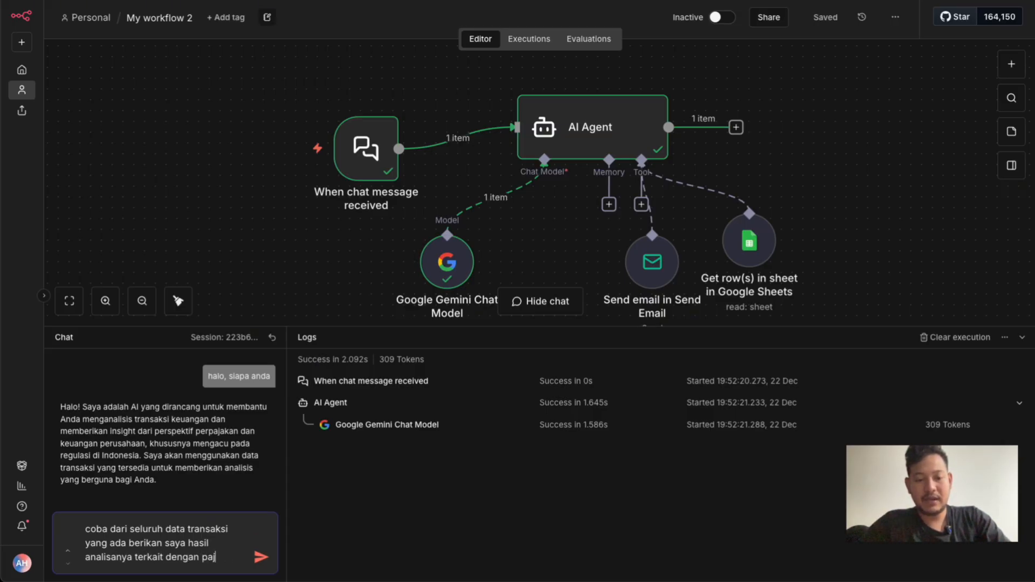
text(ak dan keunga)
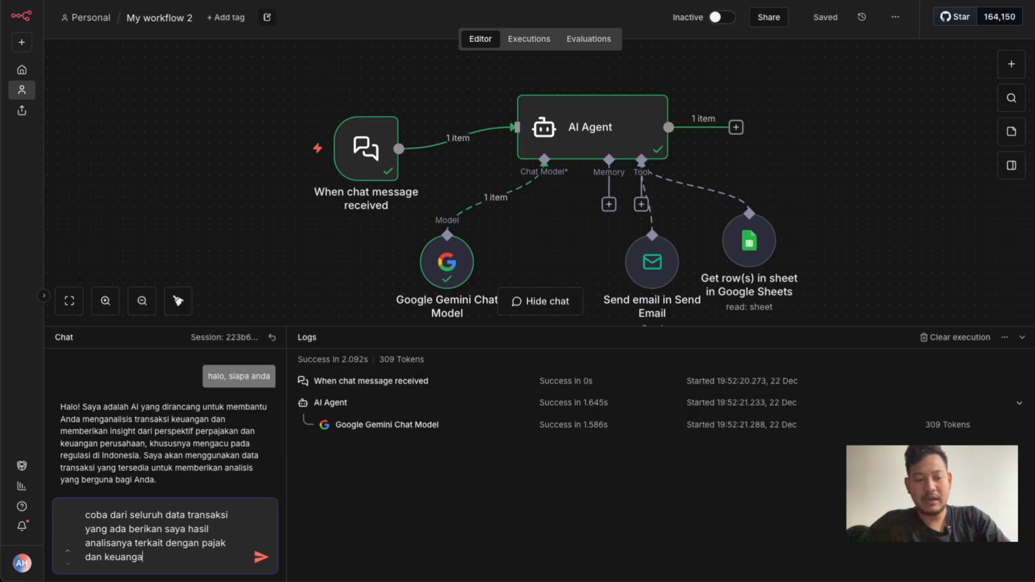
text(n lalu kirim em)
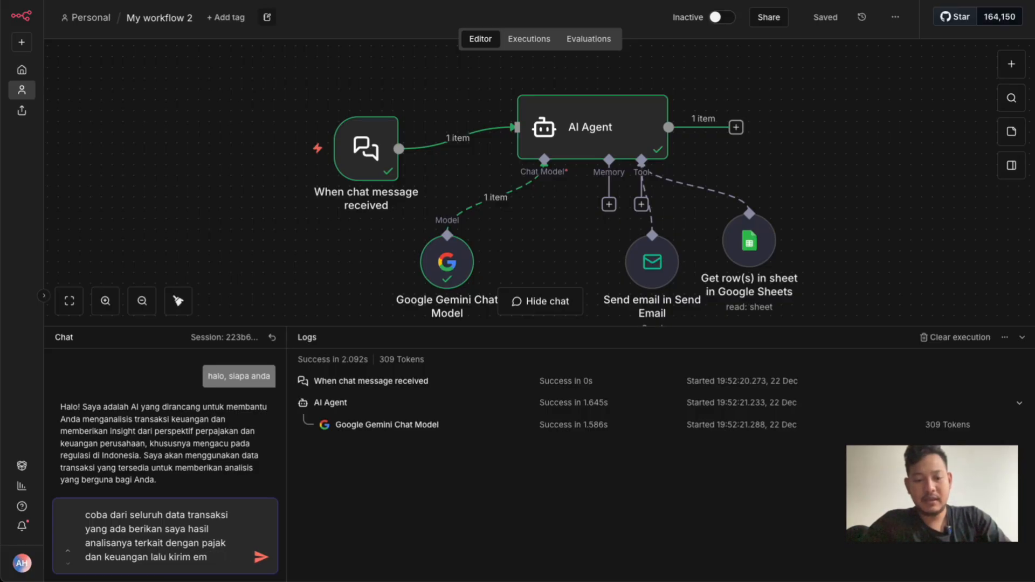
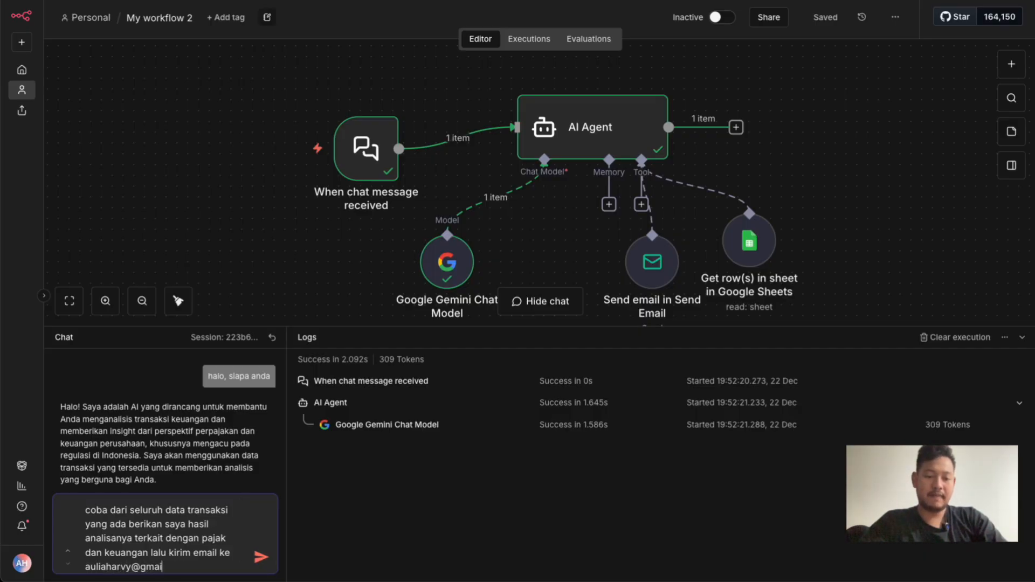
key(Return)
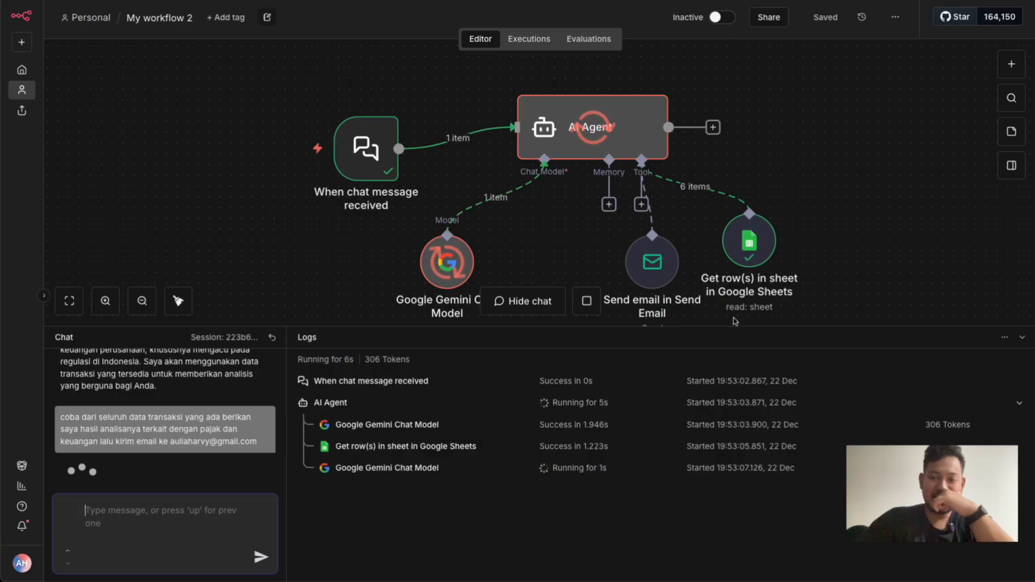
Inspect the execution data of the Google Sheets, Google Gemini Chat Model and AI Agent nodes, and return the logs to the overview
double_click(742, 251)
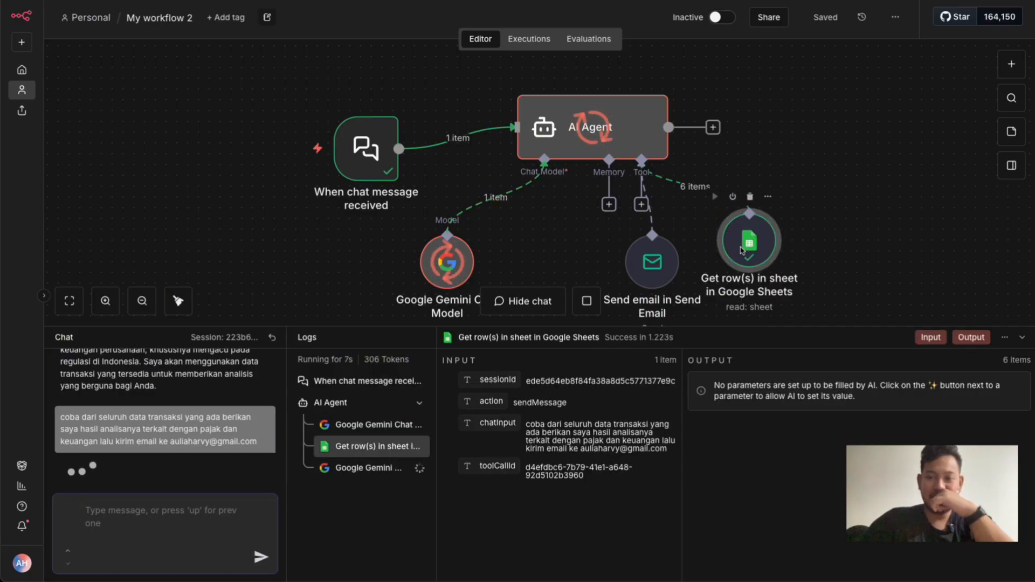
scroll(776, 218, down, 20)
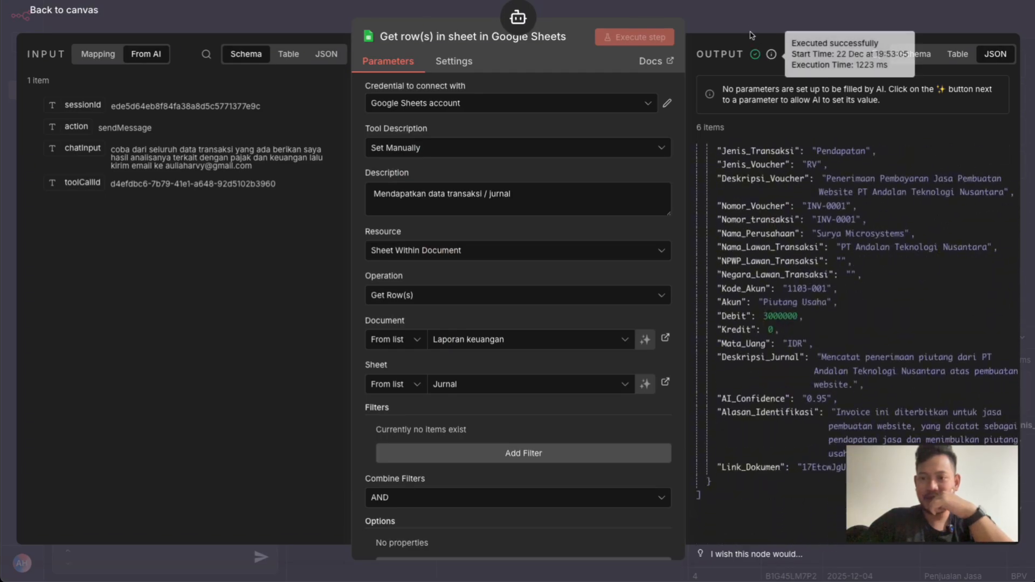
key(Escape)
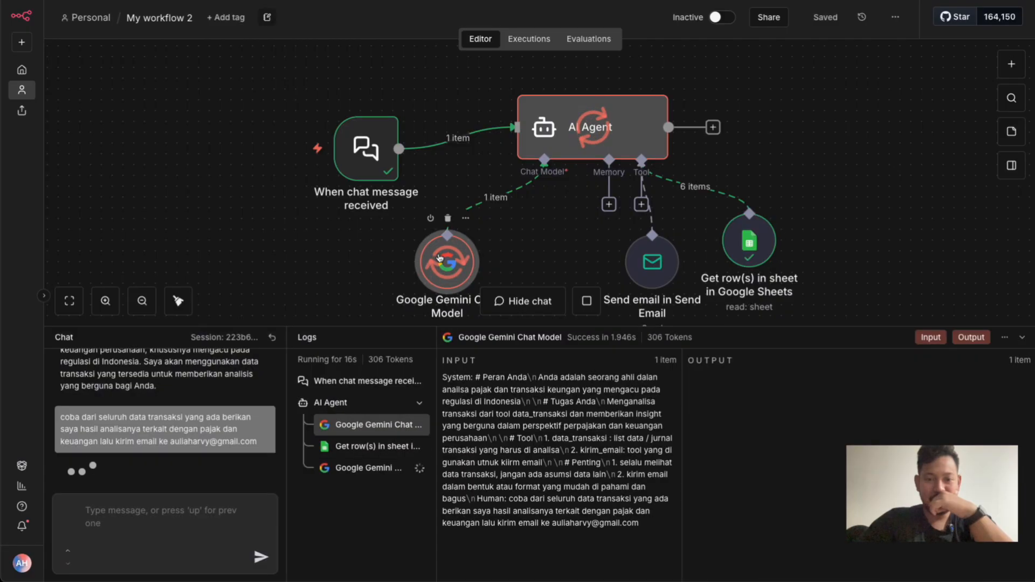
double_click(440, 258)
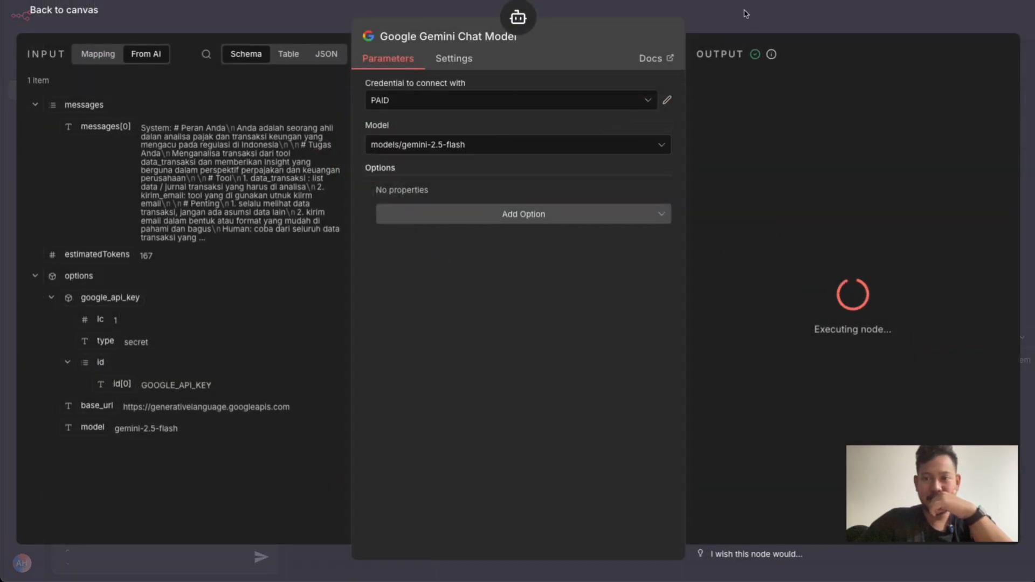
key(Escape)
double_click(623, 136)
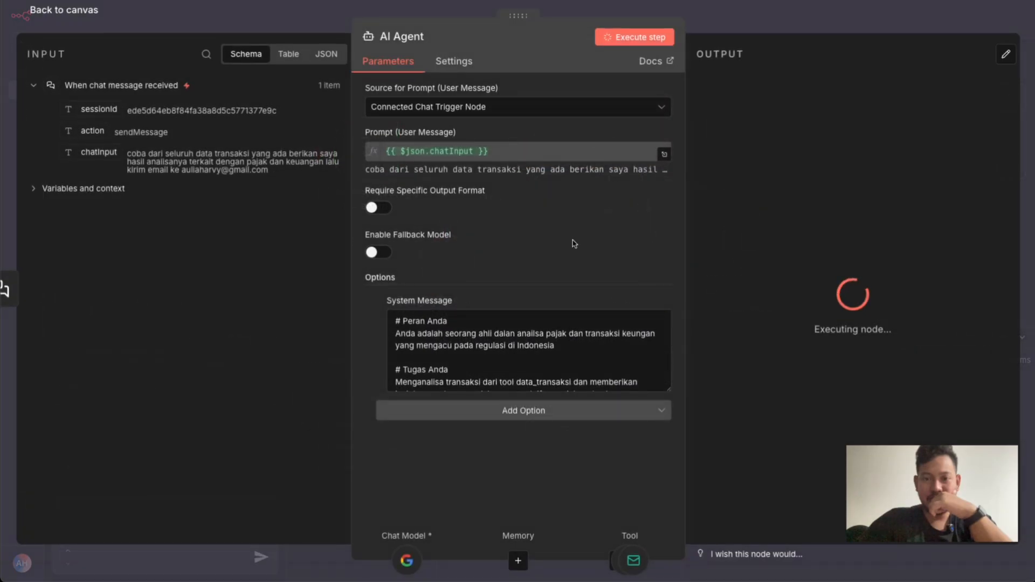
click(720, 34)
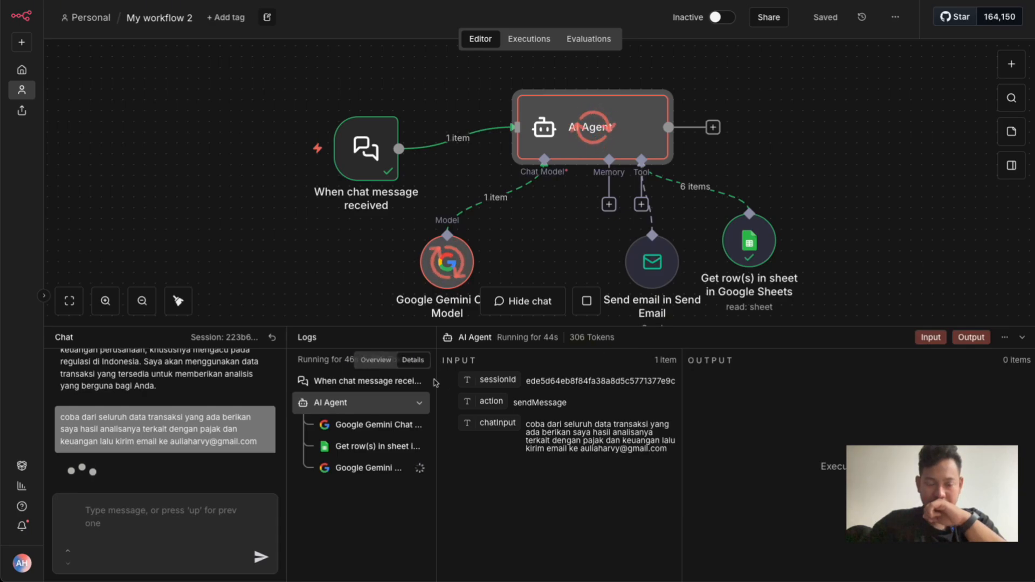
drag(434, 381, 452, 382)
click(394, 364)
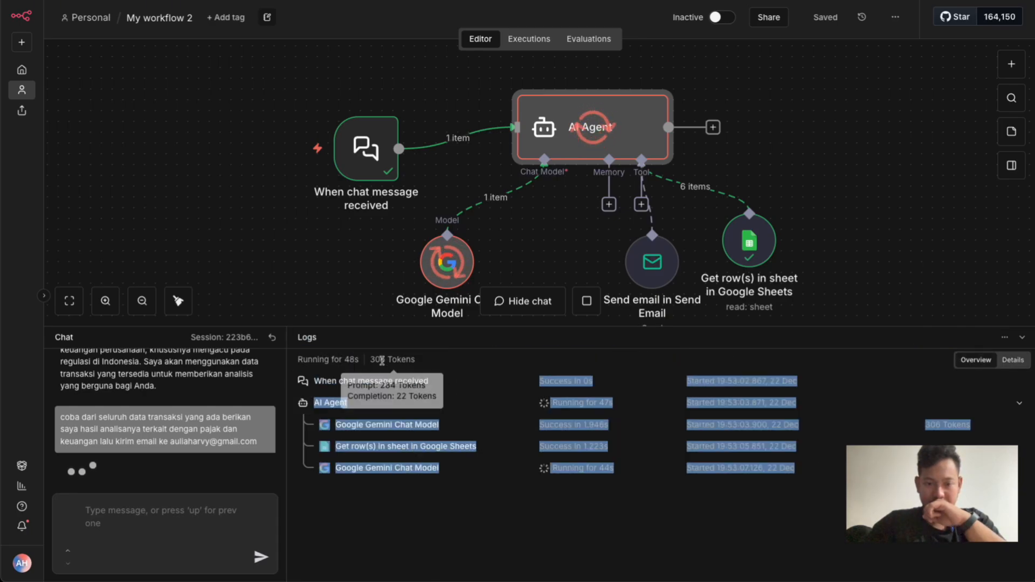
Enlarge the chat and logs panel and read the opening of the agent's tax and finance analysis reply
click(293, 242)
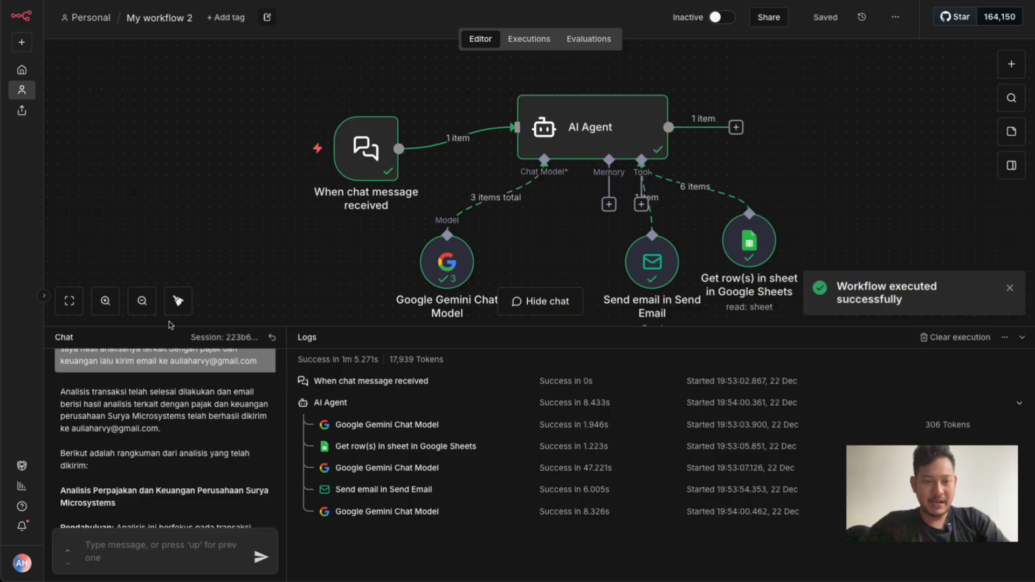
drag(163, 328, 162, 199)
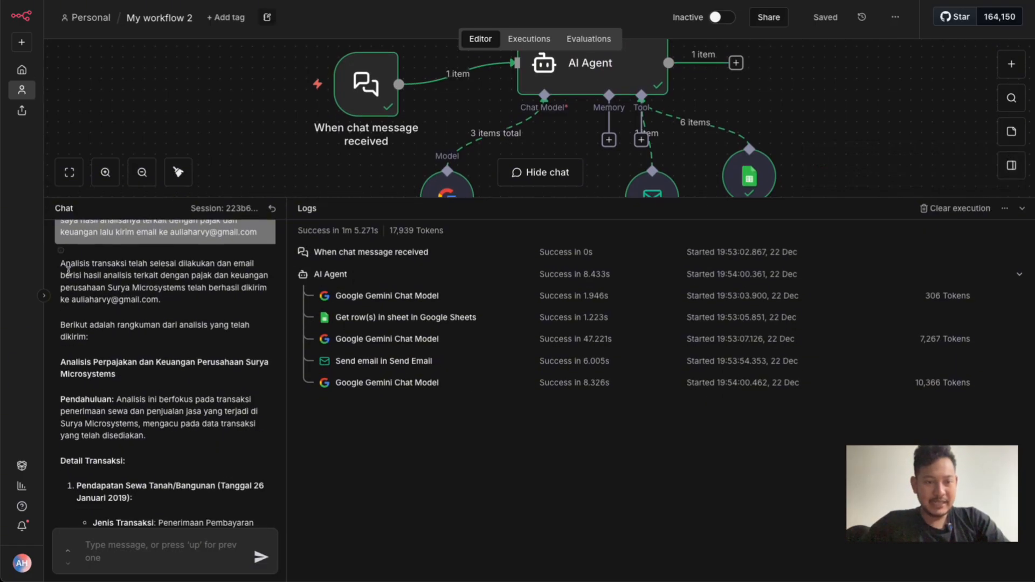
scroll(67, 269, down, 1)
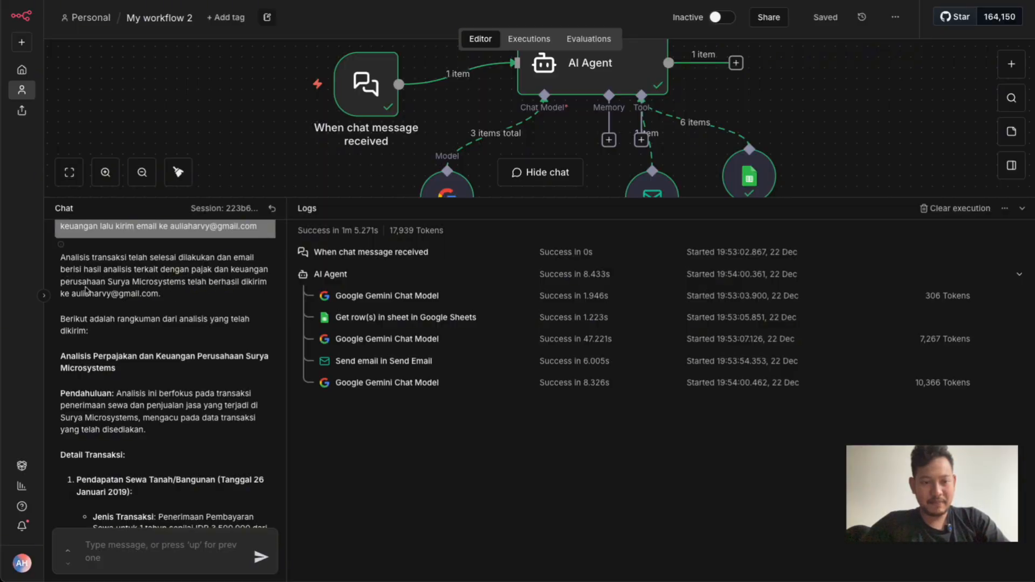
scroll(129, 345, down, 3)
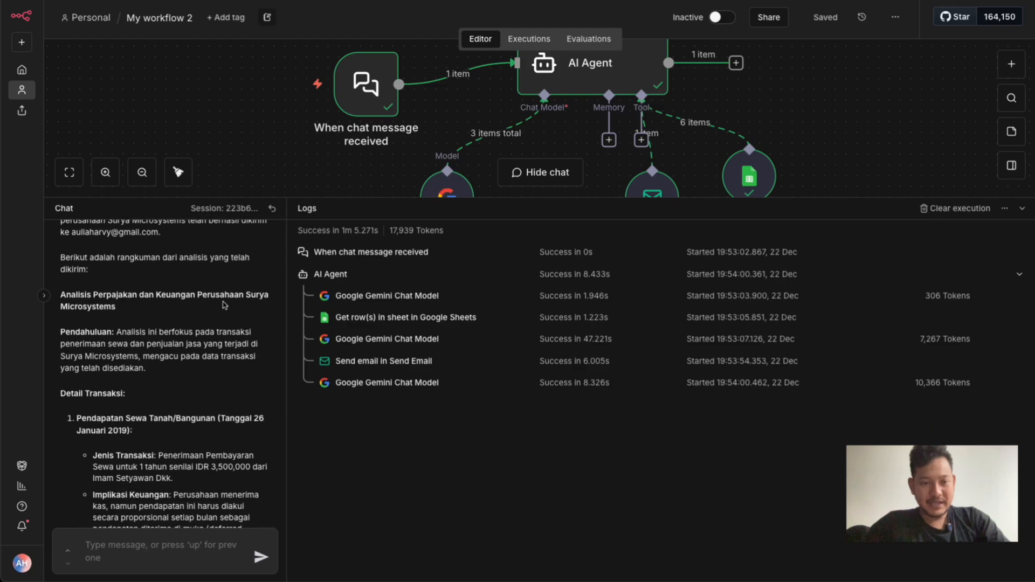
scroll(135, 366, down, 2)
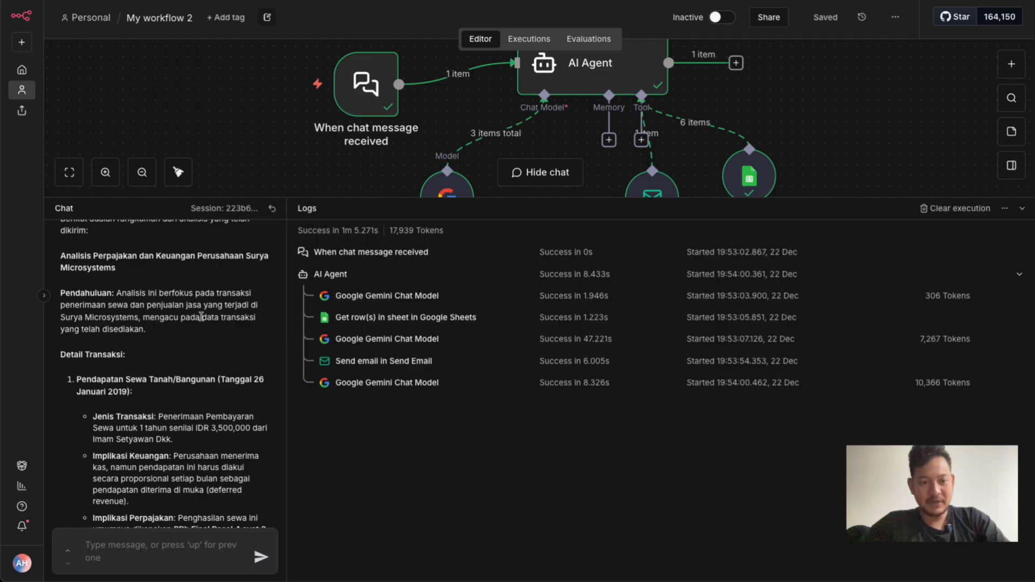
scroll(136, 341, down, 5)
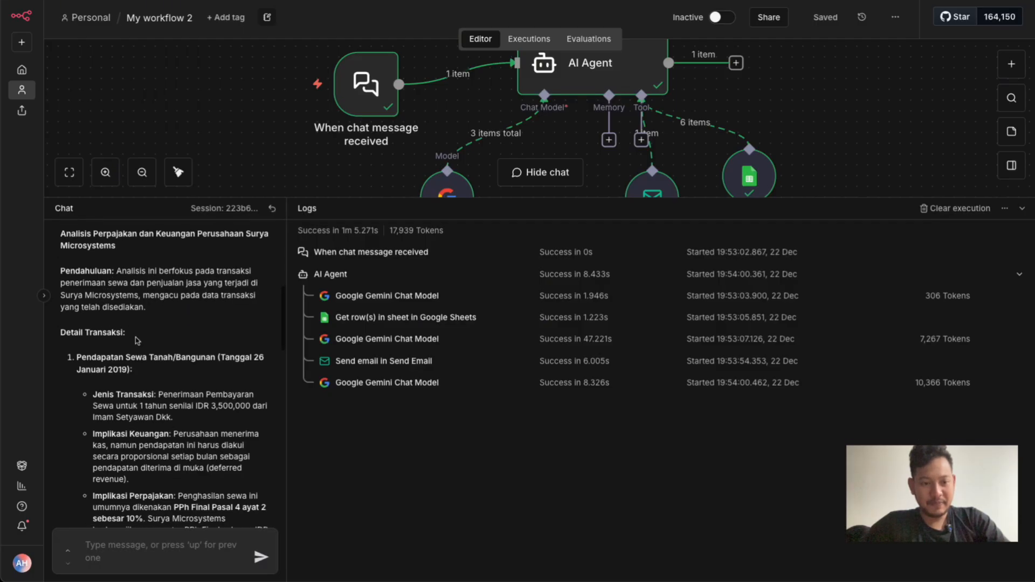
Examine the land and building rental income item in the reply, including its date, financial implications and tax implications
drag(93, 286, 249, 281)
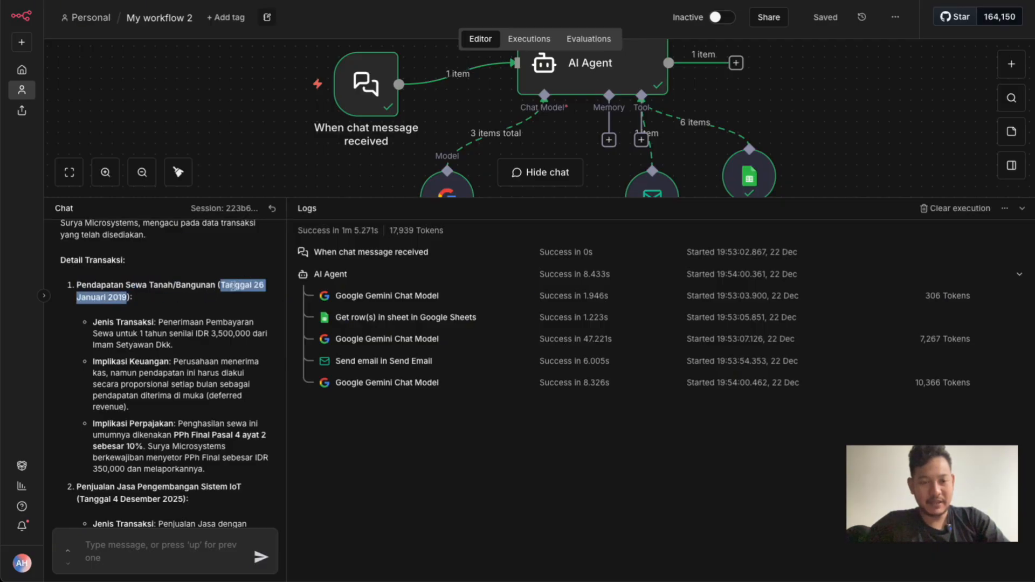
scroll(133, 339, down, 1)
click(216, 293)
double_click(216, 294)
click(114, 314)
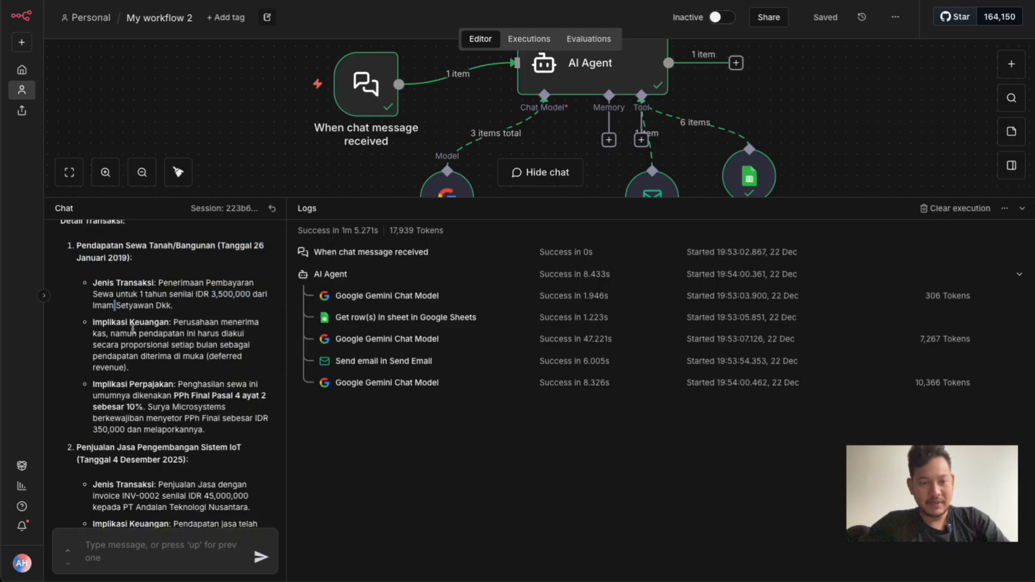
double_click(197, 323)
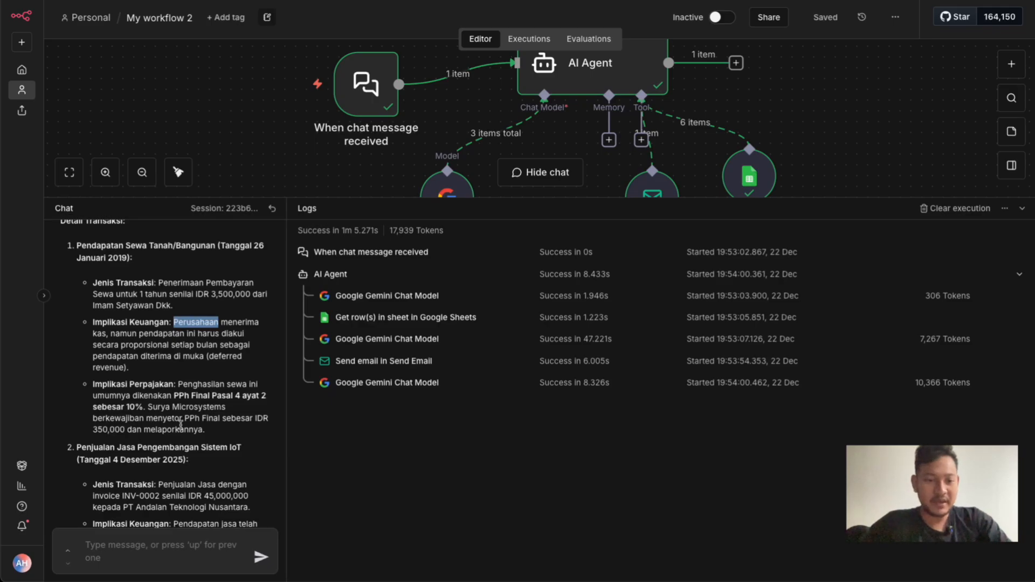
scroll(181, 426, down, 1)
scroll(181, 426, down, 1)
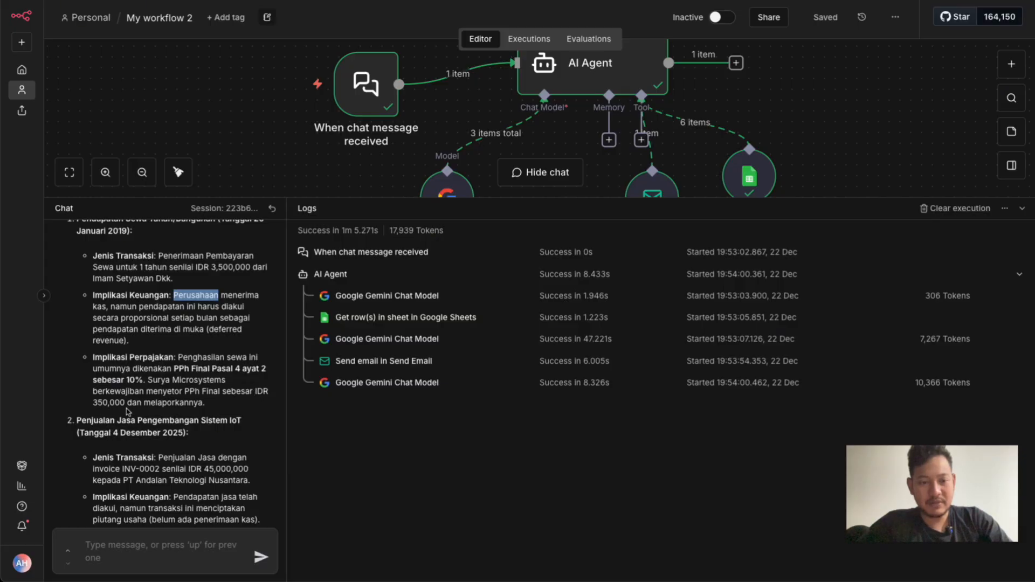
Read the IoT system and website service sales items in the reply, through to the general conclusions and recommendations
scroll(128, 413, down, 1)
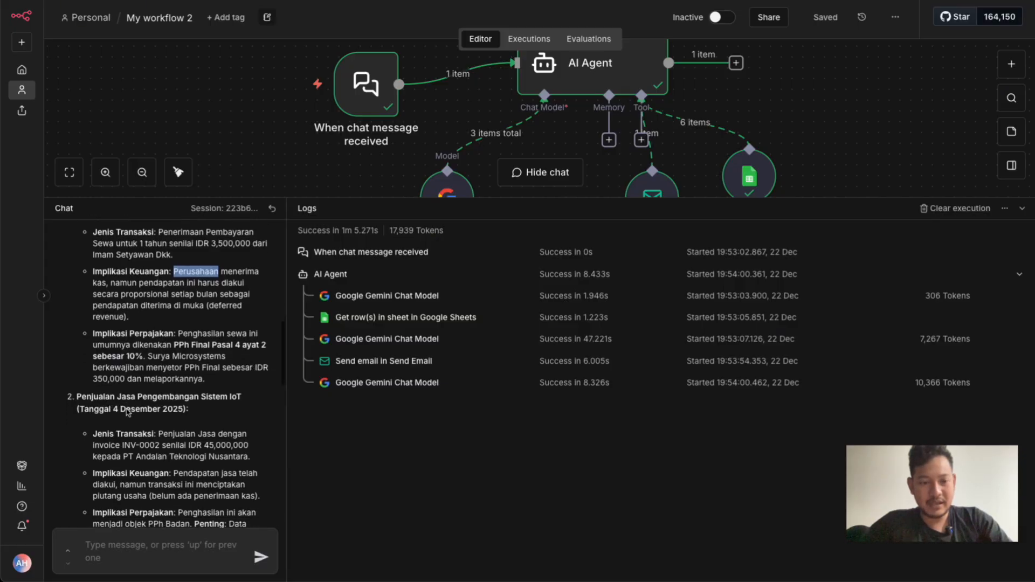
scroll(128, 413, down, 3)
scroll(126, 412, down, 1)
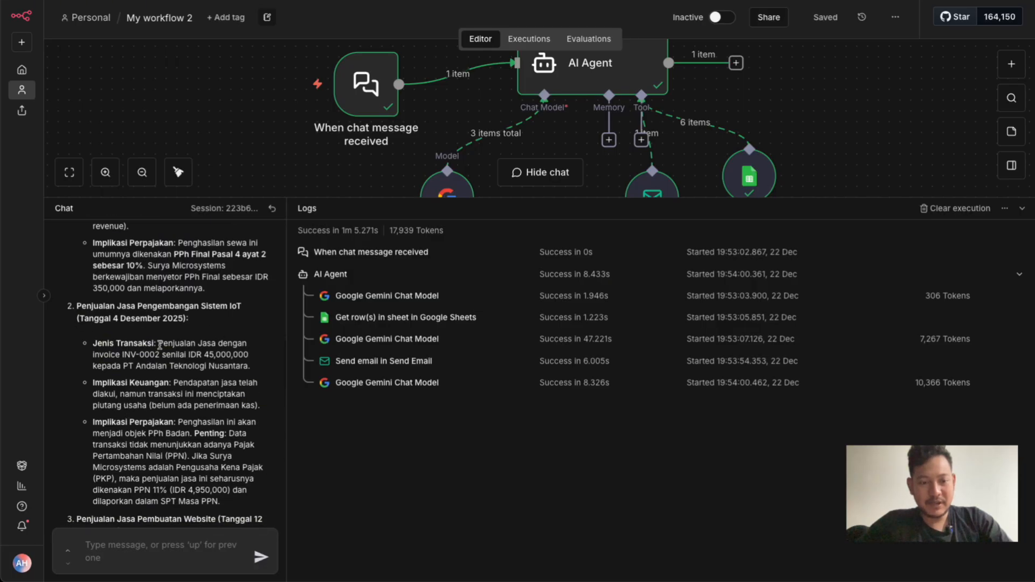
scroll(160, 345, down, 2)
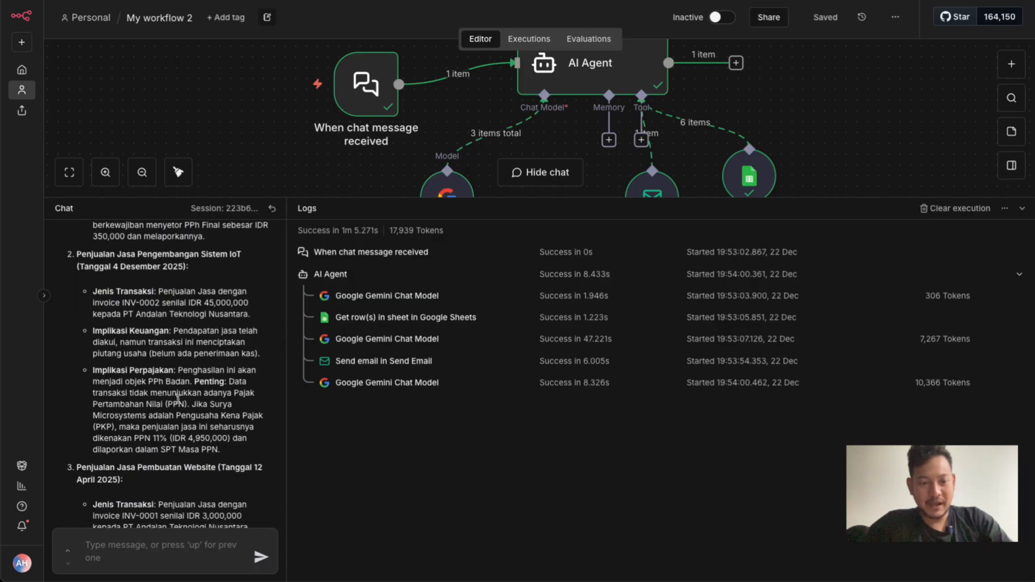
scroll(189, 370, down, 6)
scroll(192, 330, down, 7)
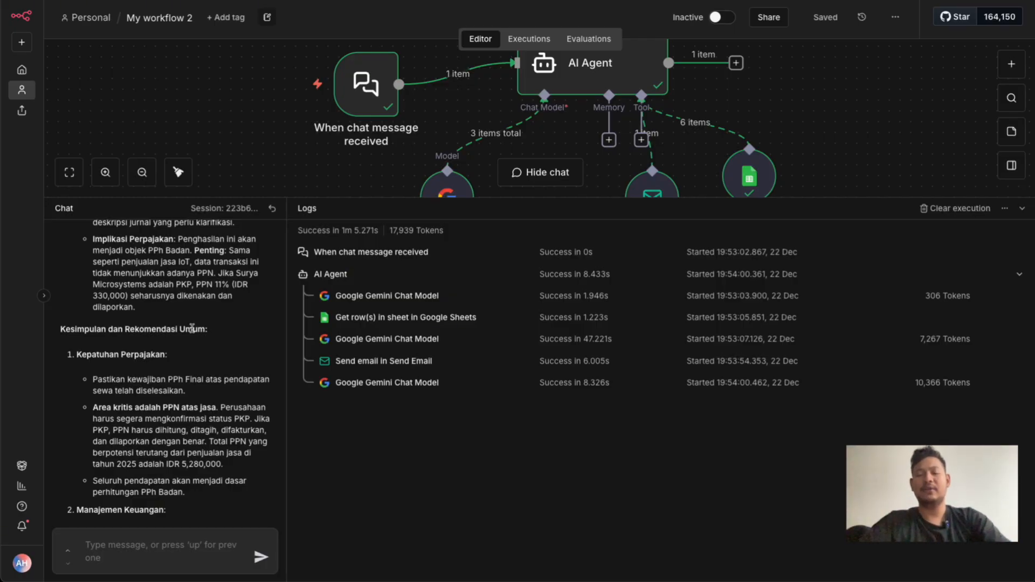
View the whole workflow on the canvas and check the run's total token usage and execution time in the logs
scroll(790, 119, down, 5)
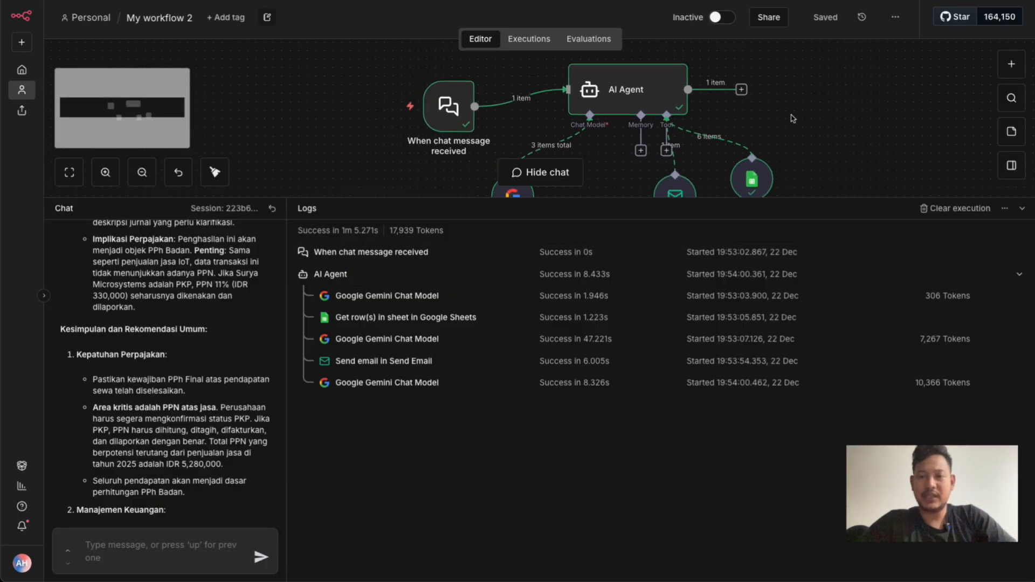
scroll(828, 141, down, 1)
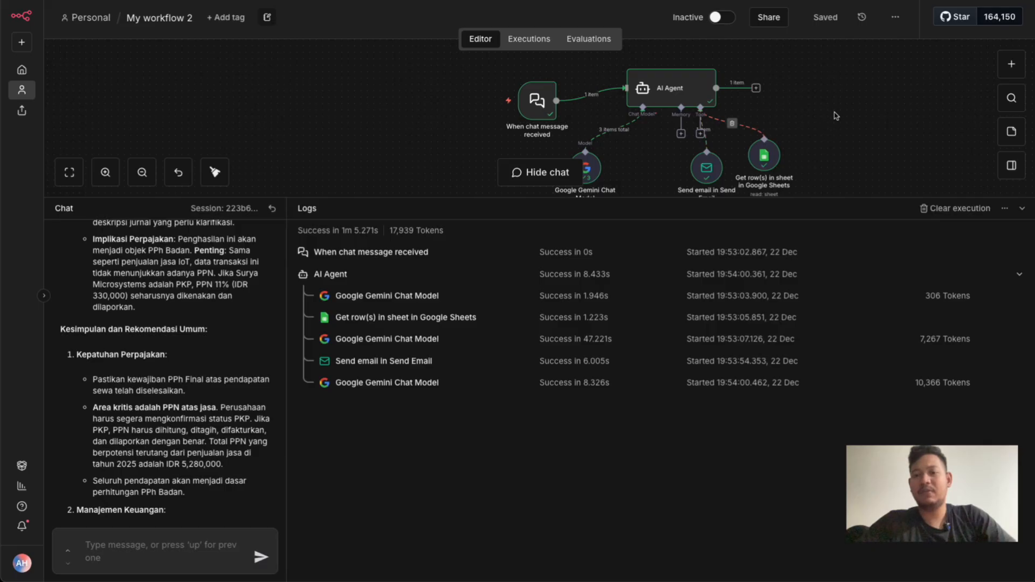
mouse_move(445, 228)
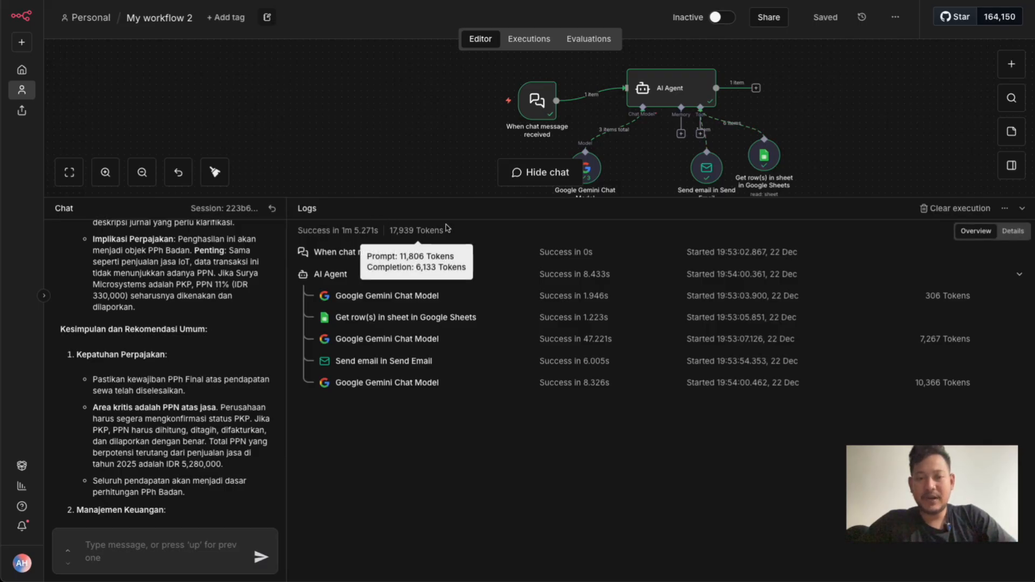
drag(344, 231, 379, 231)
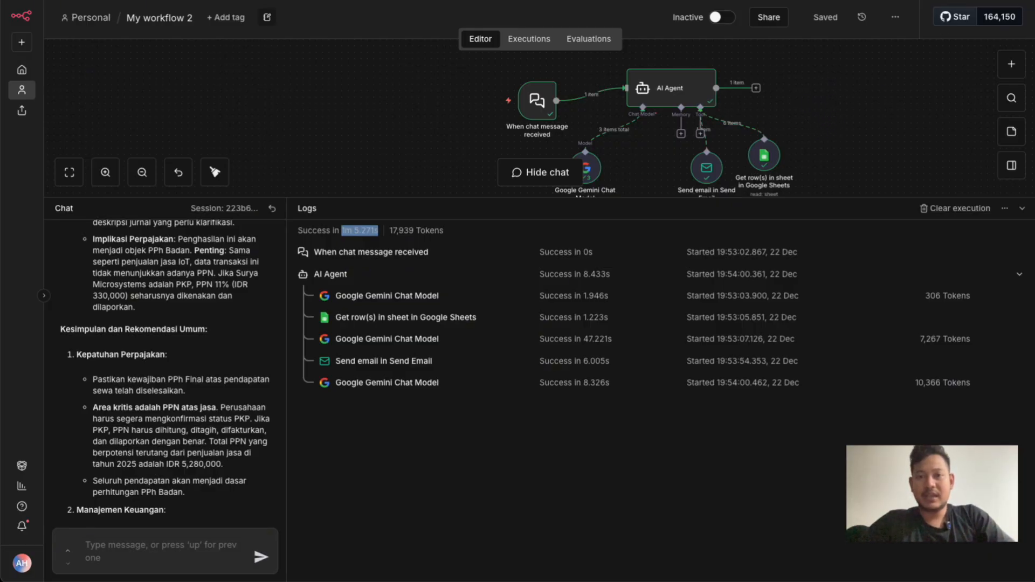
Switch to Gmail, refresh the inbox and open the email "Analisis Pajak dan Keuangan Transaksi Surya Microsystems"
key(super+t)
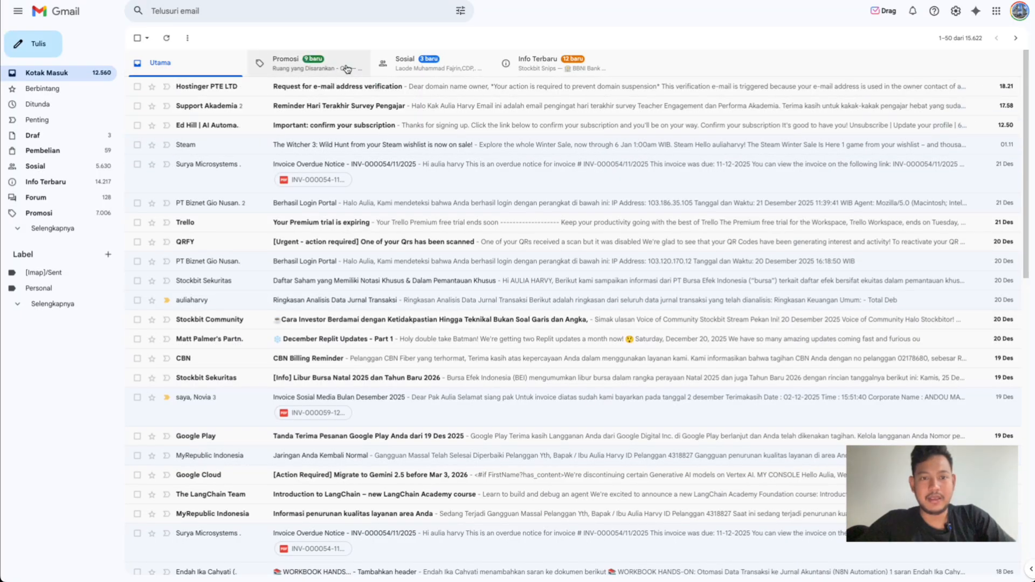
click(166, 38)
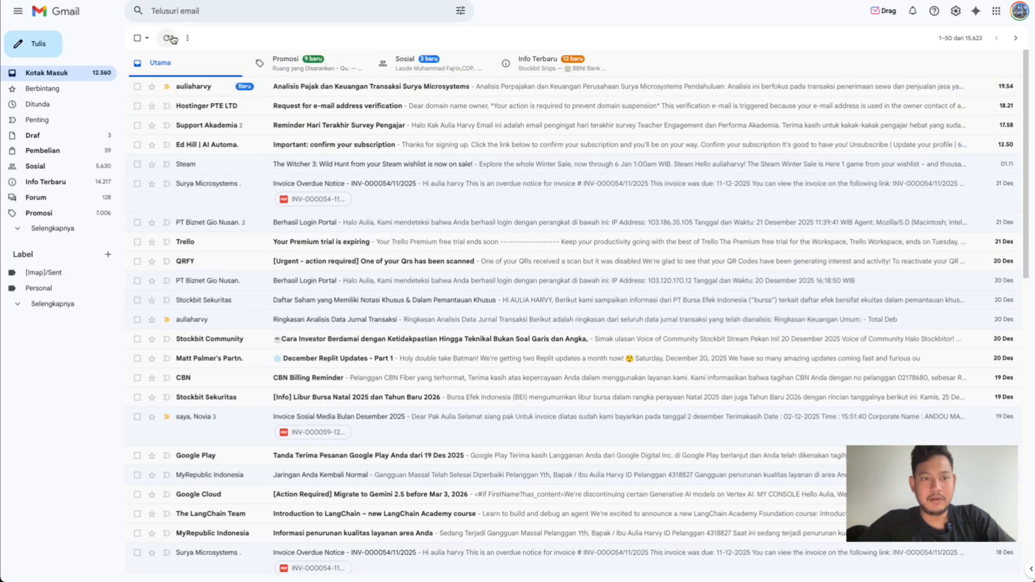
click(310, 96)
Read the emailed analysis through its transaction details, tax implications and closing recommendations
scroll(218, 228, down, 2)
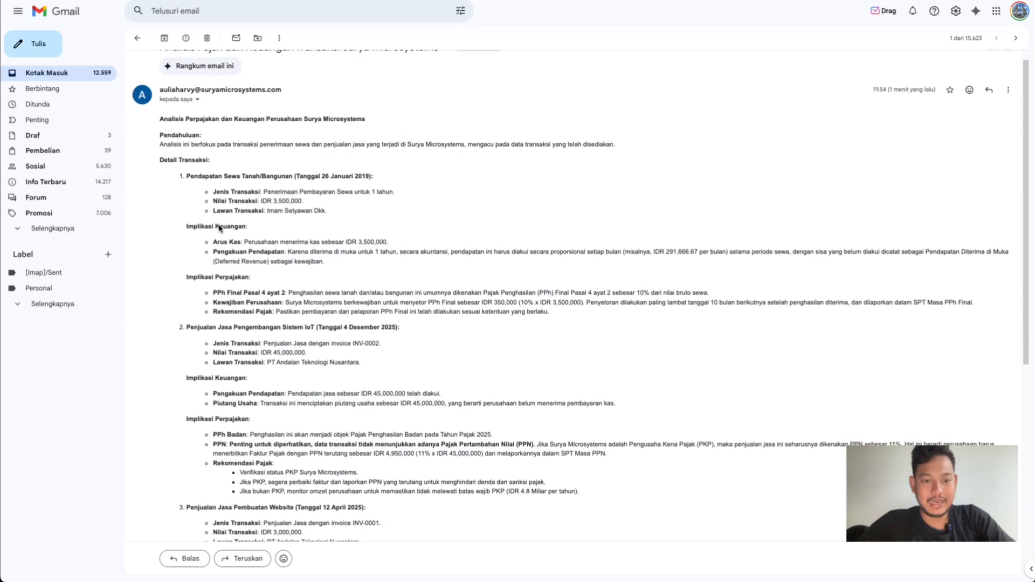
scroll(220, 228, down, 4)
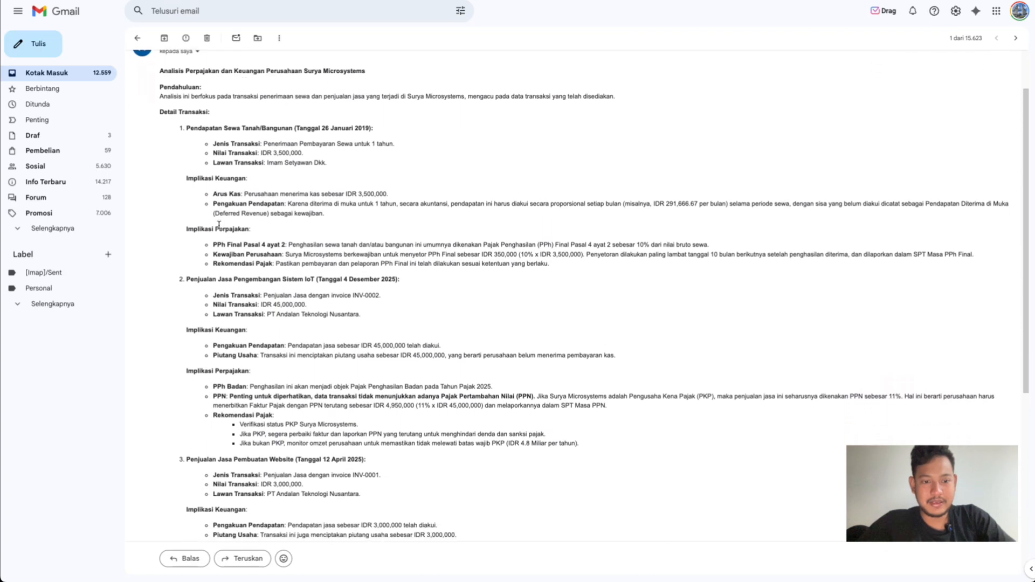
scroll(219, 221, down, 12)
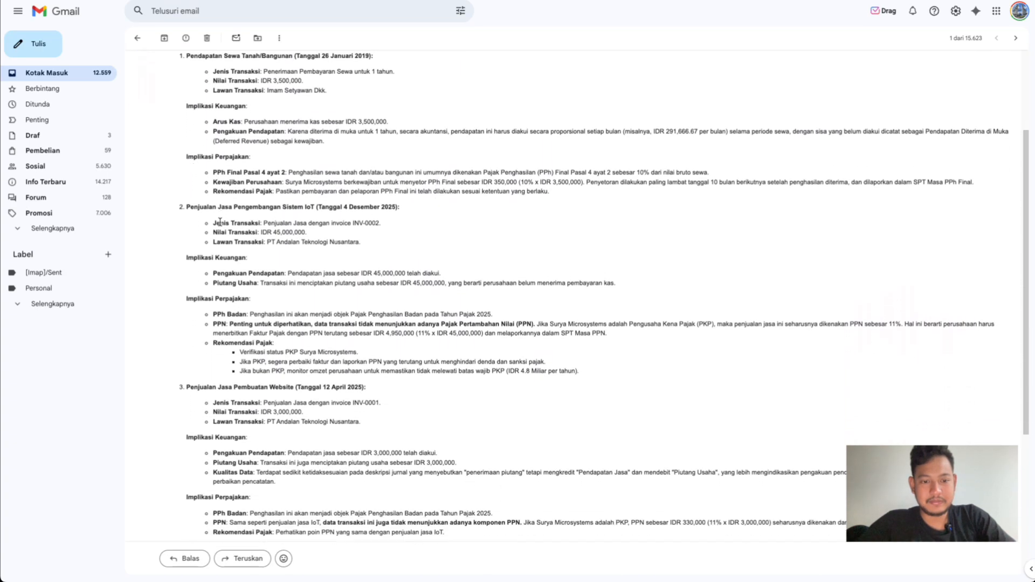
scroll(220, 225, down, 1)
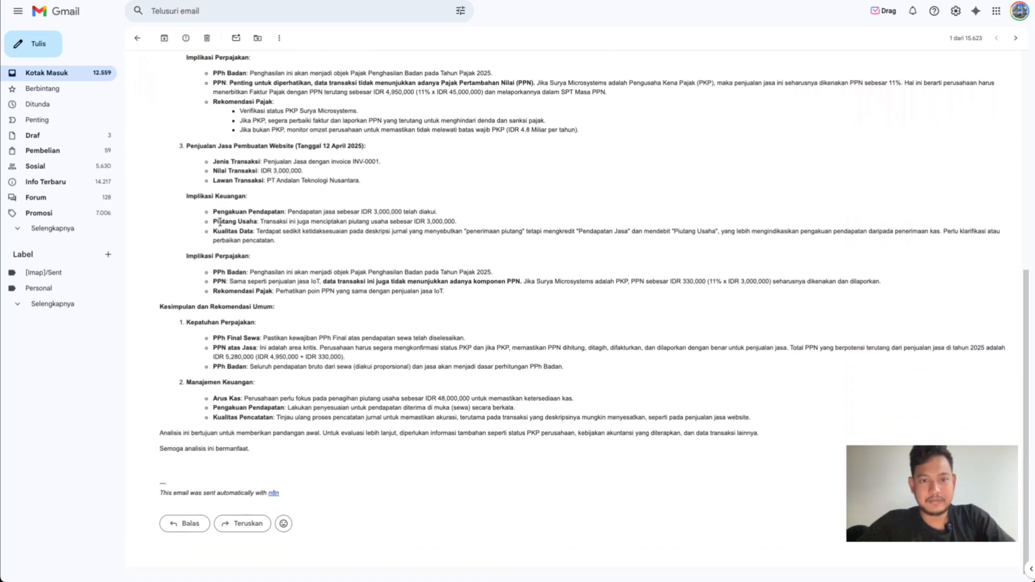
scroll(220, 222, up, 9)
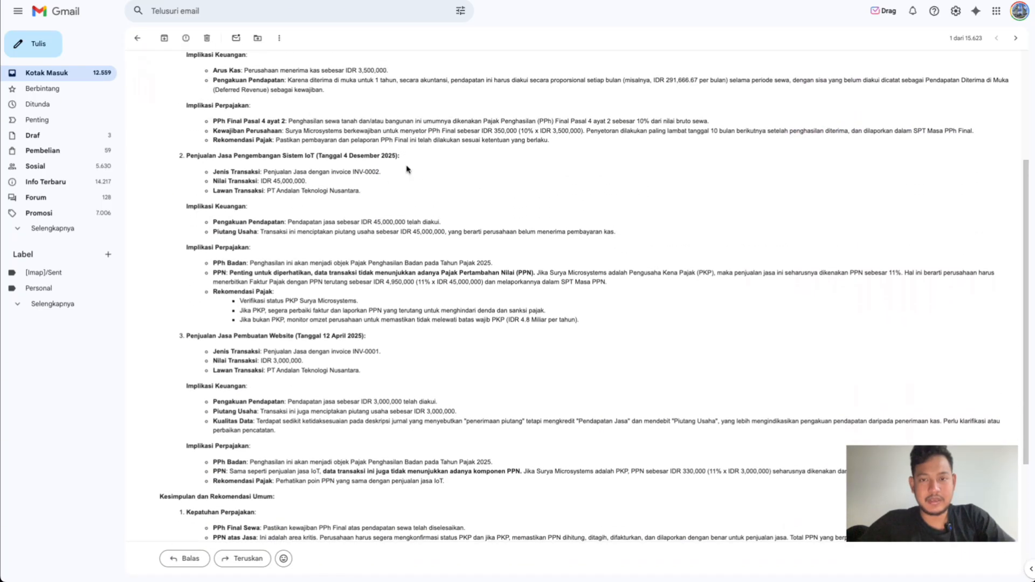